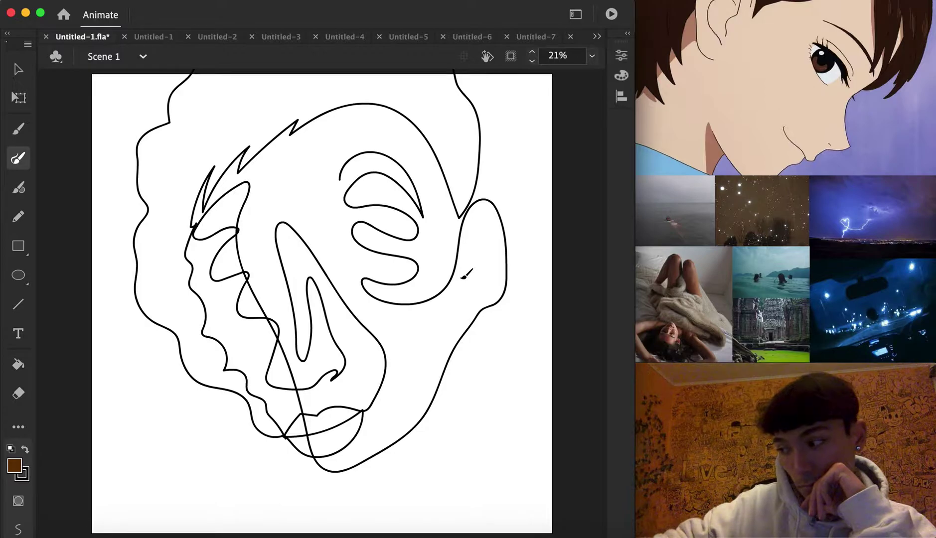
# Move the whole line-drawn head lower on the canvas and scale it down slightly so it fits inside the stage
pyautogui.click(18, 71)
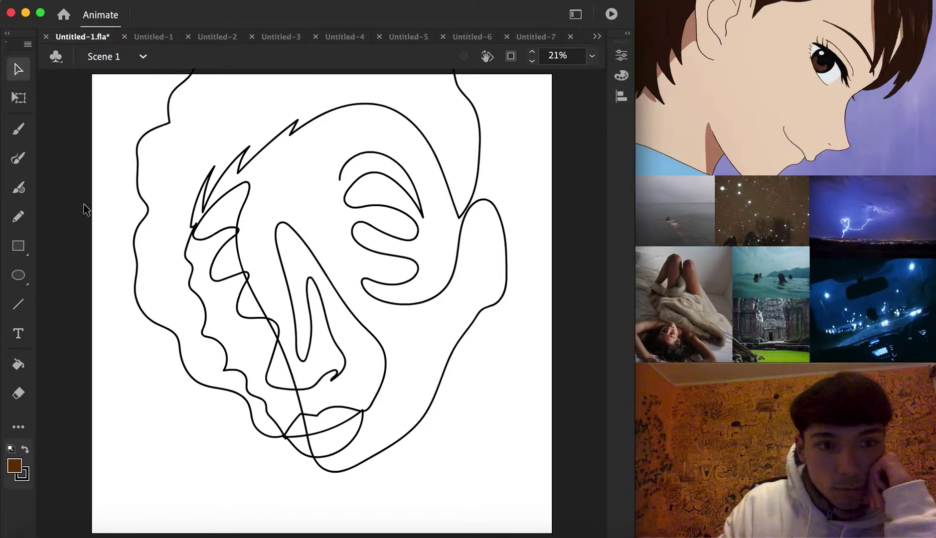
pyautogui.moveTo(118, 493)
pyautogui.mouseDown()
pyautogui.moveTo(157, 349)
pyautogui.moveTo(445, 70)
pyautogui.moveTo(521, 70)
pyautogui.mouseUp()
pyautogui.moveTo(471, 106); pyautogui.dragTo(470, 164)
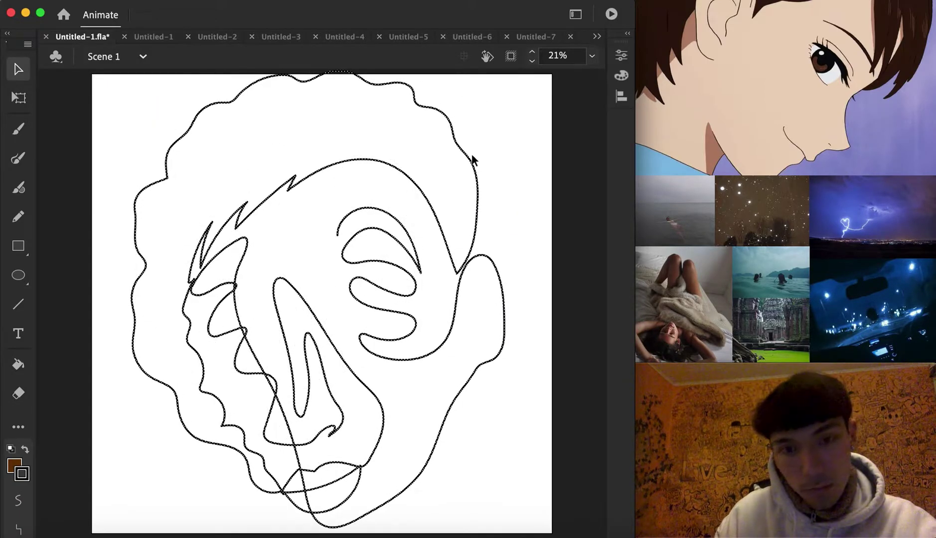
pyautogui.rightClick(470, 165)
pyautogui.moveTo(630, 400)
pyautogui.click(674, 401)
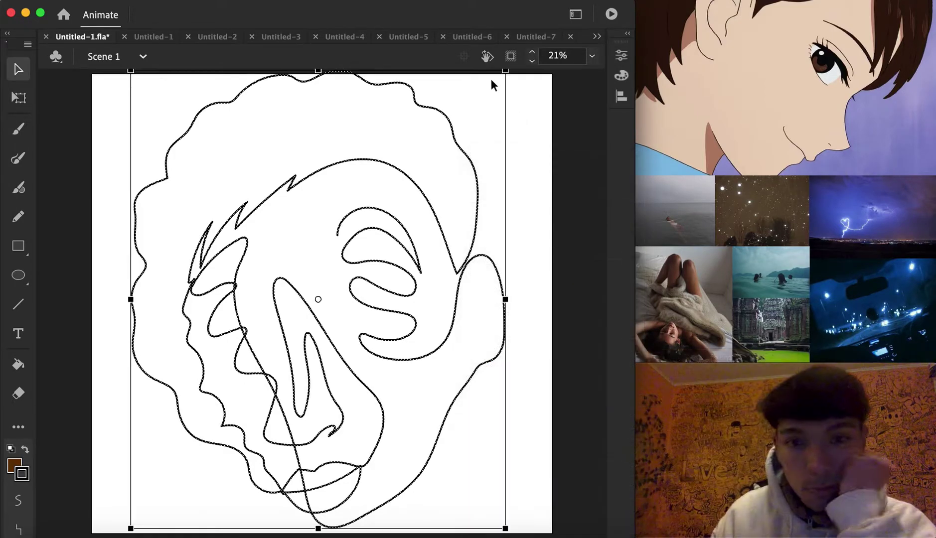
pyautogui.moveTo(499, 80); pyautogui.dragTo(486, 93)
pyautogui.click(253, 231)
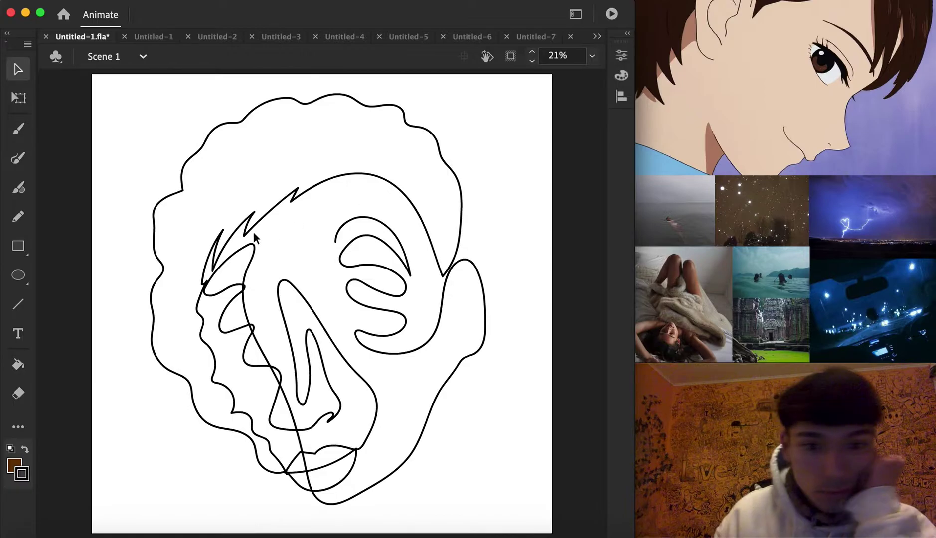
# Fill the curly hair and the upper lip with lime green
pyautogui.click(19, 395)
pyautogui.click(15, 469)
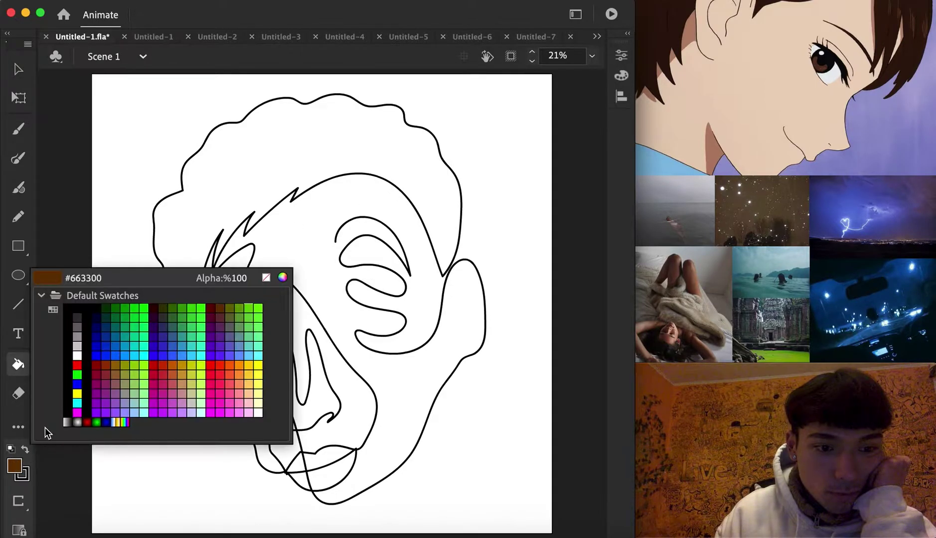
pyautogui.click(139, 351)
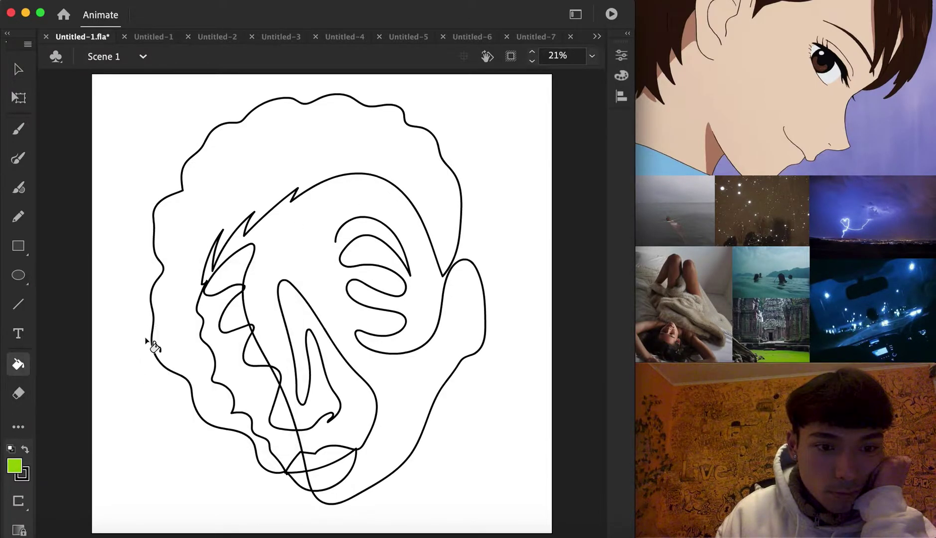
pyautogui.click(263, 188)
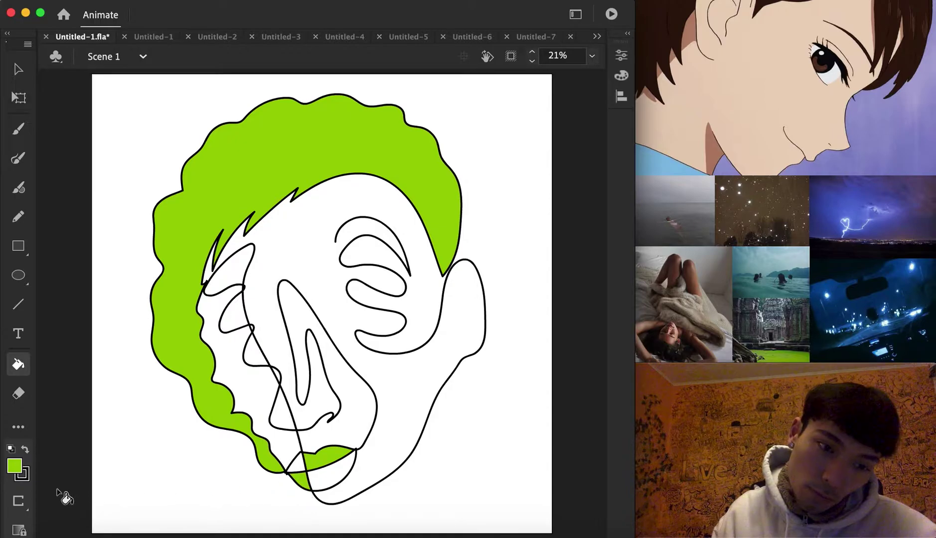
# Fill the lower lip and the corner of the mouth with orange
pyautogui.click(16, 468)
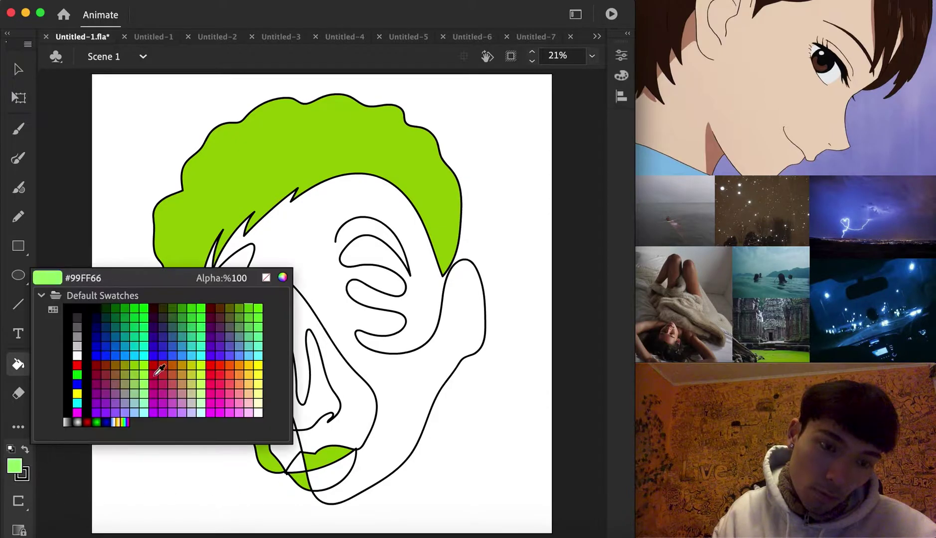
pyautogui.click(244, 365)
pyautogui.click(332, 477)
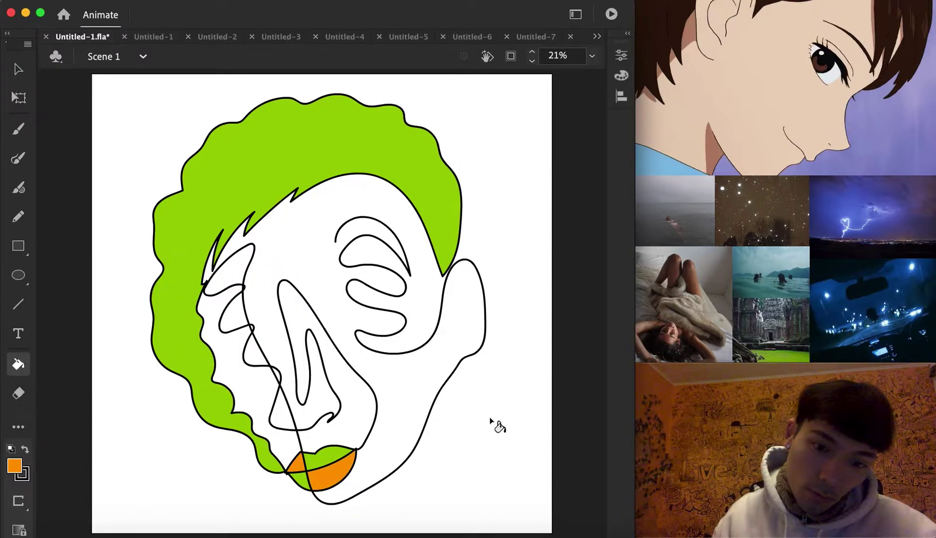
# Join the hair outline to the top of the ear and fill the upper and lower shapes of the narrow eye with orange
pyautogui.press('v')
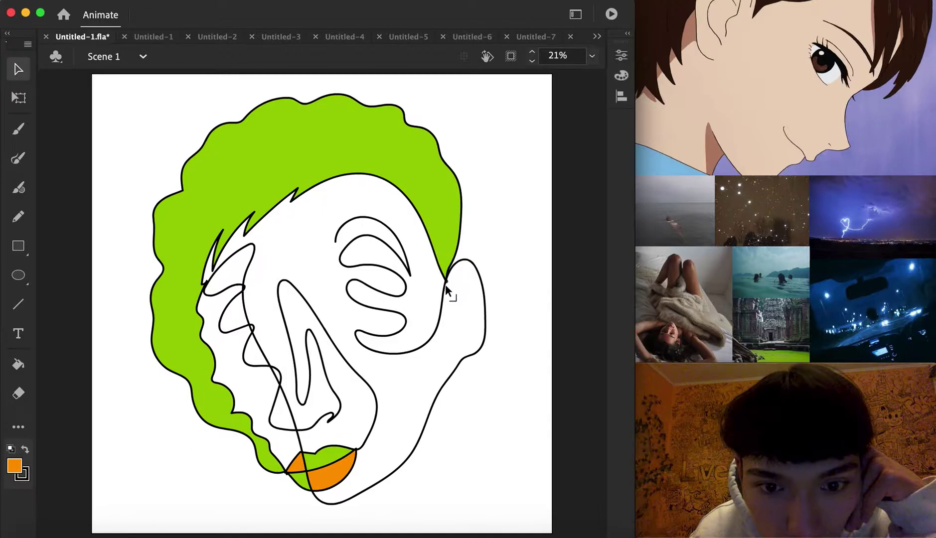
pyautogui.click(17, 366)
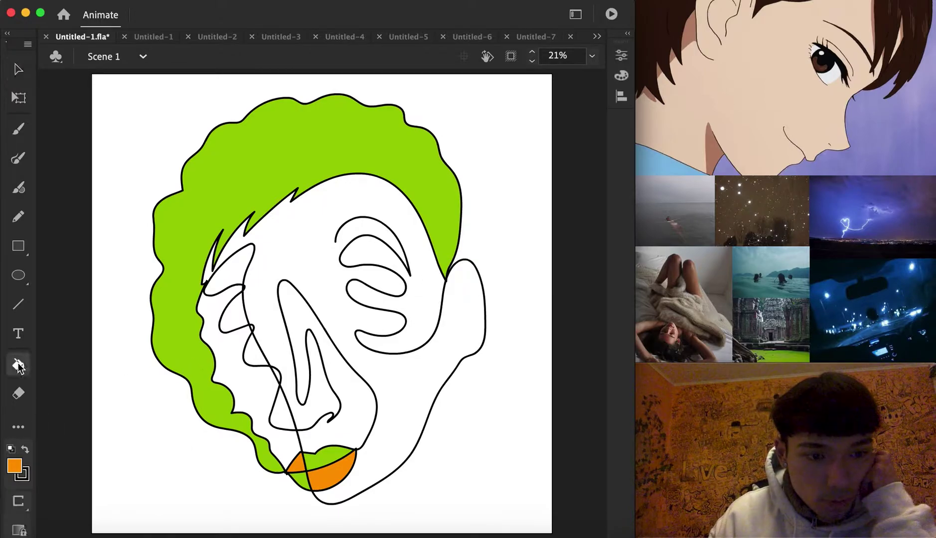
pyautogui.click(246, 282)
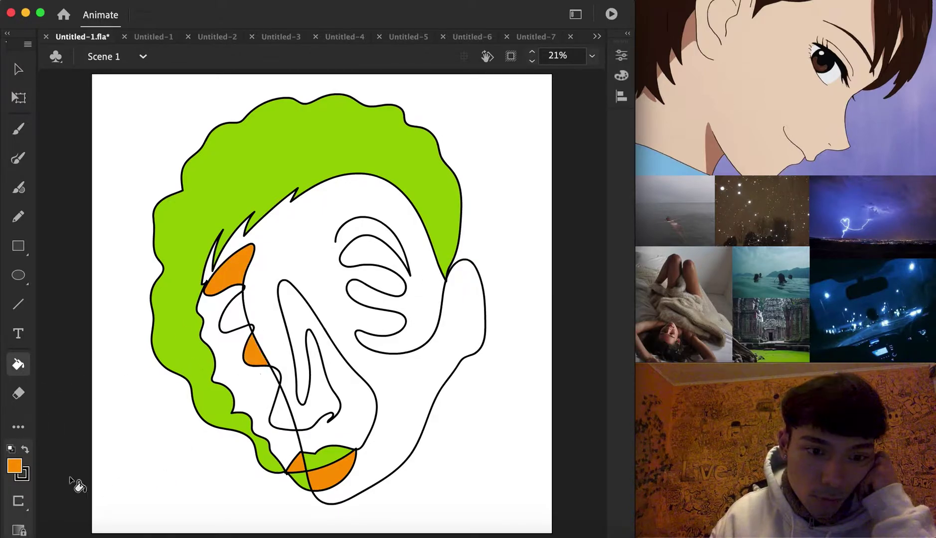
# Fill the middle shape of the narrow eye and the outer side of the nose with dark blue #006699
pyautogui.click(21, 464)
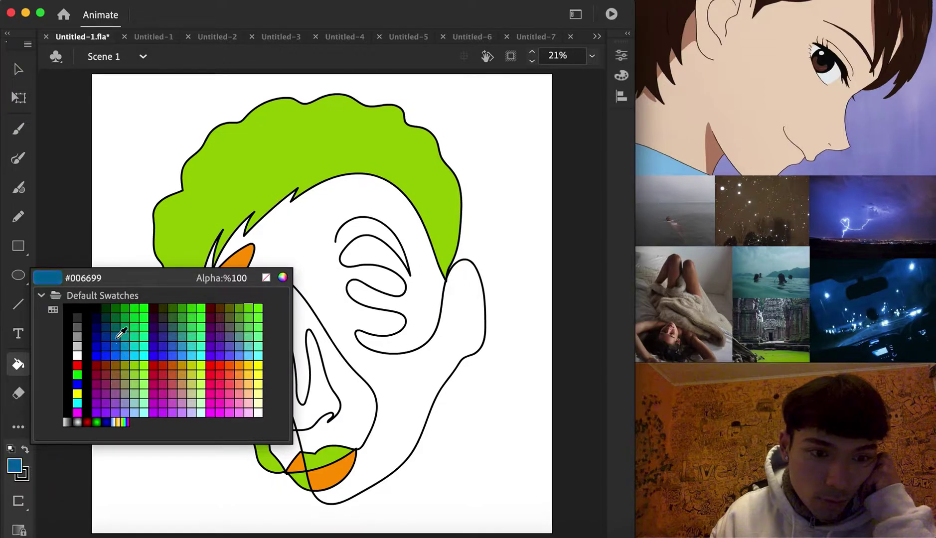
pyautogui.click(119, 330)
pyautogui.click(234, 316)
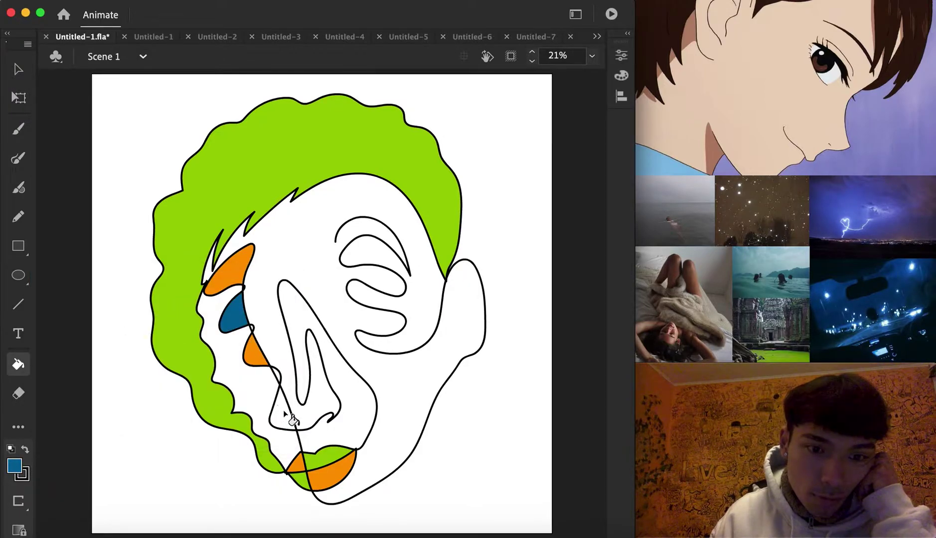
pyautogui.click(286, 421)
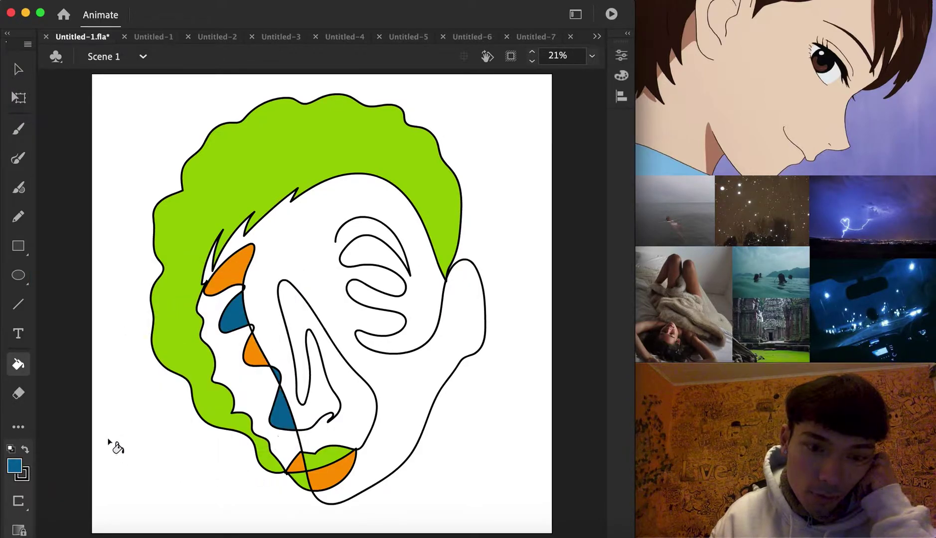
pyautogui.click(369, 310)
pyautogui.hotkey('ctrl', 'z')
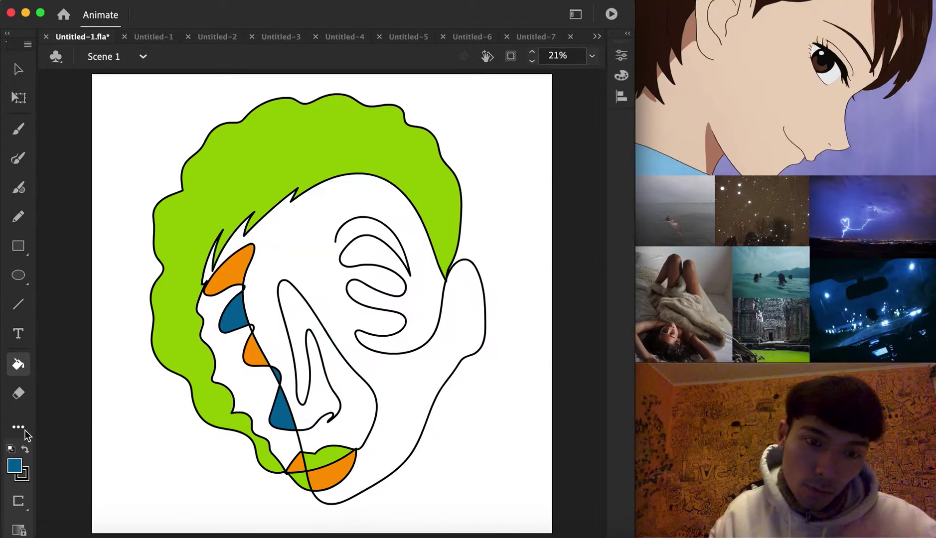
pyautogui.click(14, 465)
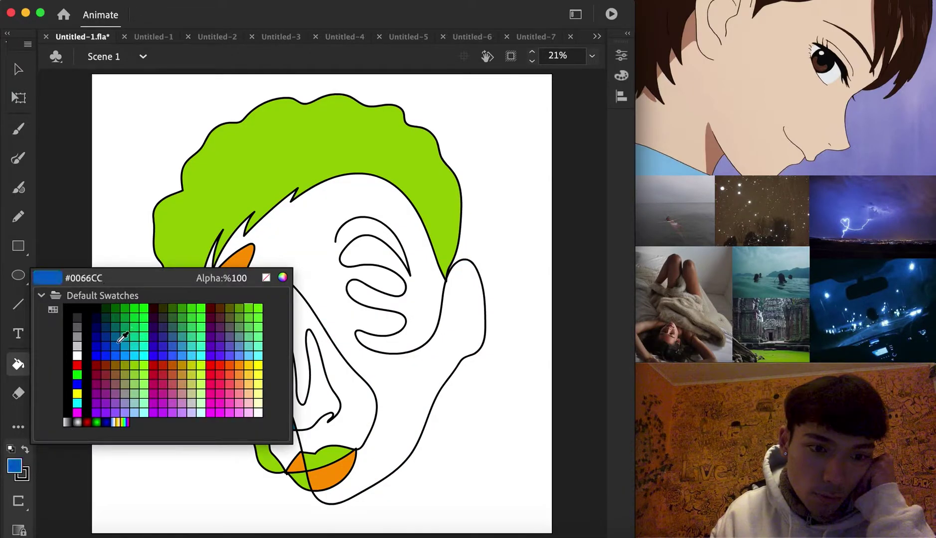
pyautogui.click(121, 331)
pyautogui.click(339, 273)
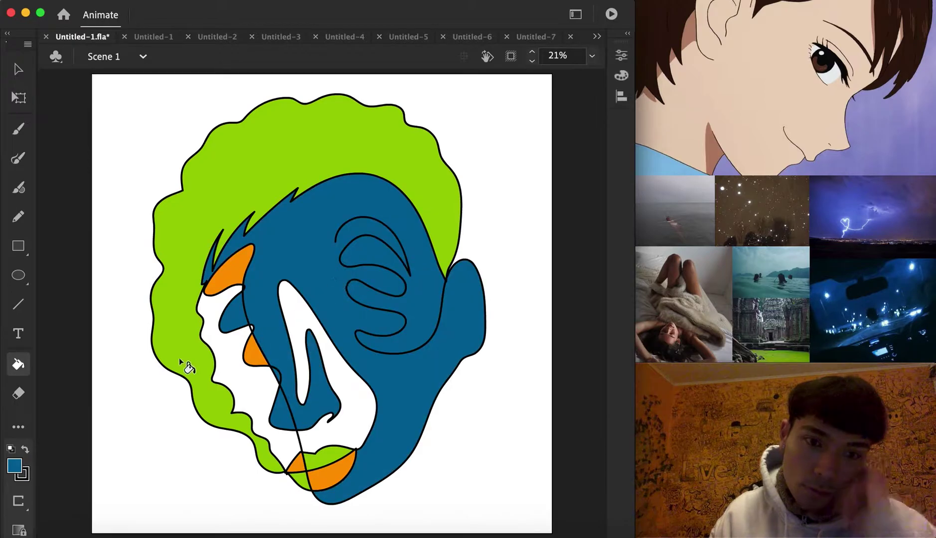
pyautogui.press('super+z')
# Fill the face, ear and neck-side area with light blue #3399CC
pyautogui.click(14, 466)
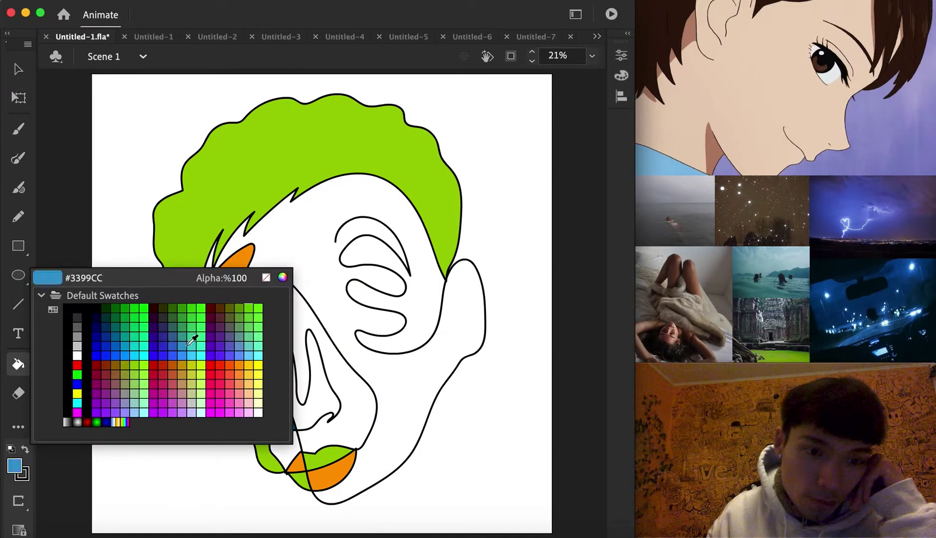
pyautogui.click(192, 334)
pyautogui.click(398, 330)
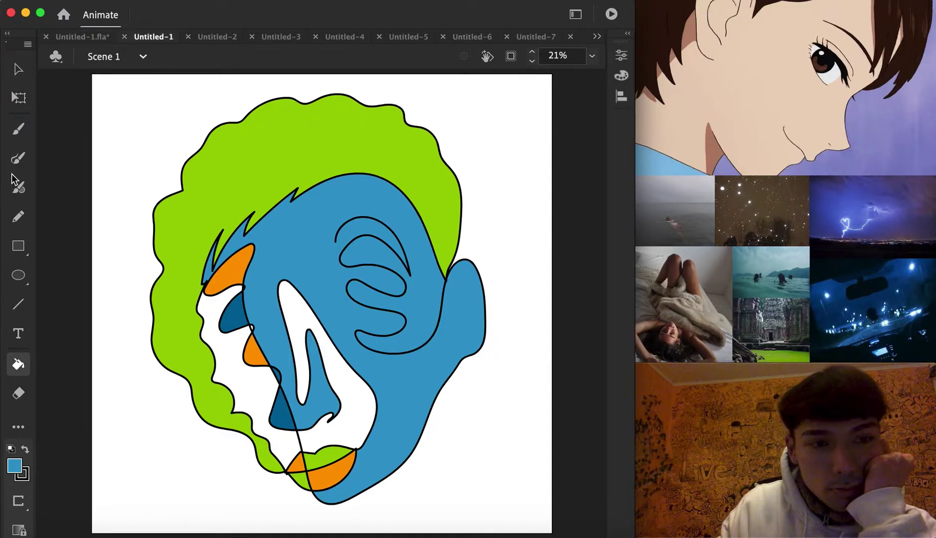
# In the blank Untitled-1 document, draw a freehand outline face with closed eyes, nose, lips, ear and fingers, and shift it lower
pyautogui.click(18, 160)
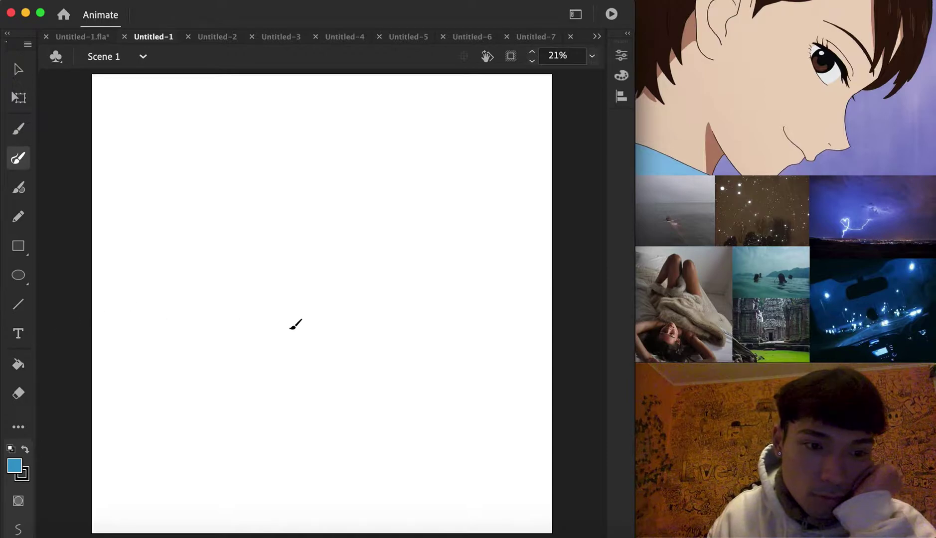
pyautogui.moveTo(265, 324)
pyautogui.mouseDown()
pyautogui.moveTo(290, 336)
pyautogui.moveTo(316, 328)
pyautogui.moveTo(310, 338)
pyautogui.moveTo(320, 329)
pyautogui.moveTo(310, 248)
pyautogui.moveTo(301, 303)
pyautogui.moveTo(285, 308)
pyautogui.moveTo(280, 217)
pyautogui.moveTo(252, 195)
pyautogui.moveTo(227, 194)
pyautogui.moveTo(204, 213)
pyautogui.moveTo(249, 202)
pyautogui.moveTo(271, 243)
pyautogui.moveTo(229, 251)
pyautogui.moveTo(211, 243)
pyautogui.moveTo(214, 254)
pyautogui.moveTo(248, 262)
pyautogui.moveTo(268, 245)
pyautogui.moveTo(236, 297)
pyautogui.moveTo(248, 365)
pyautogui.moveTo(340, 372)
pyautogui.moveTo(280, 379)
pyautogui.moveTo(254, 370)
pyautogui.moveTo(217, 435)
pyautogui.moveTo(222, 441)
pyautogui.moveTo(263, 375)
pyautogui.moveTo(253, 391)
pyautogui.moveTo(285, 400)
pyautogui.moveTo(310, 381)
pyautogui.moveTo(281, 425)
pyautogui.moveTo(256, 427)
pyautogui.moveTo(258, 447)
pyautogui.moveTo(312, 404)
pyautogui.moveTo(322, 417)
pyautogui.moveTo(308, 442)
pyautogui.moveTo(295, 436)
pyautogui.moveTo(290, 456)
pyautogui.moveTo(306, 460)
pyautogui.moveTo(329, 415)
pyautogui.moveTo(332, 375)
pyautogui.moveTo(353, 366)
pyautogui.moveTo(330, 238)
pyautogui.moveTo(340, 203)
pyautogui.moveTo(387, 192)
pyautogui.moveTo(409, 201)
pyautogui.moveTo(372, 211)
pyautogui.moveTo(360, 244)
pyautogui.moveTo(397, 244)
pyautogui.moveTo(357, 256)
pyautogui.moveTo(344, 237)
pyautogui.moveTo(374, 278)
pyautogui.moveTo(435, 203)
pyautogui.moveTo(449, 267)
pyautogui.moveTo(360, 420)
pyautogui.moveTo(341, 443)
pyautogui.moveTo(316, 444)
pyautogui.mouseUp()
pyautogui.click(19, 67)
pyautogui.moveTo(138, 151); pyautogui.dragTo(488, 497)
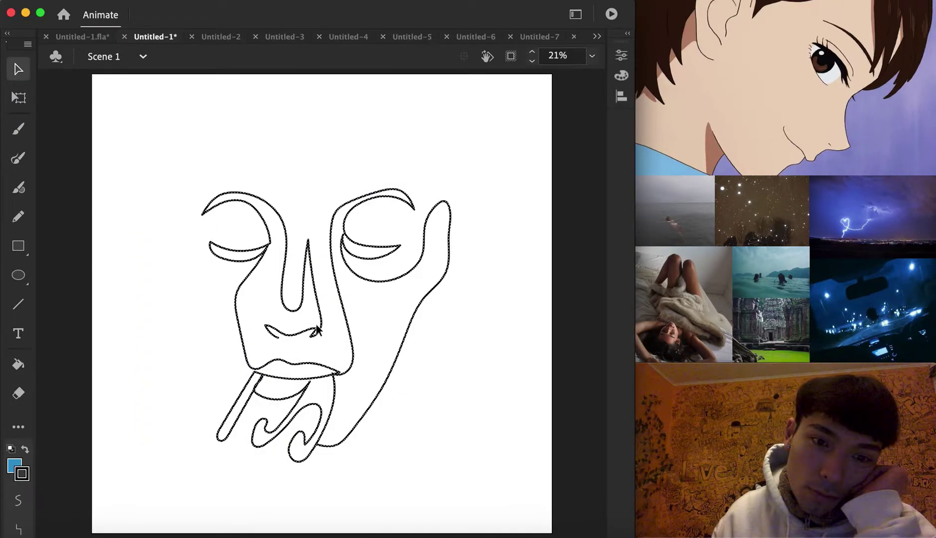
pyautogui.moveTo(324, 346); pyautogui.dragTo(333, 372)
pyautogui.click(329, 422)
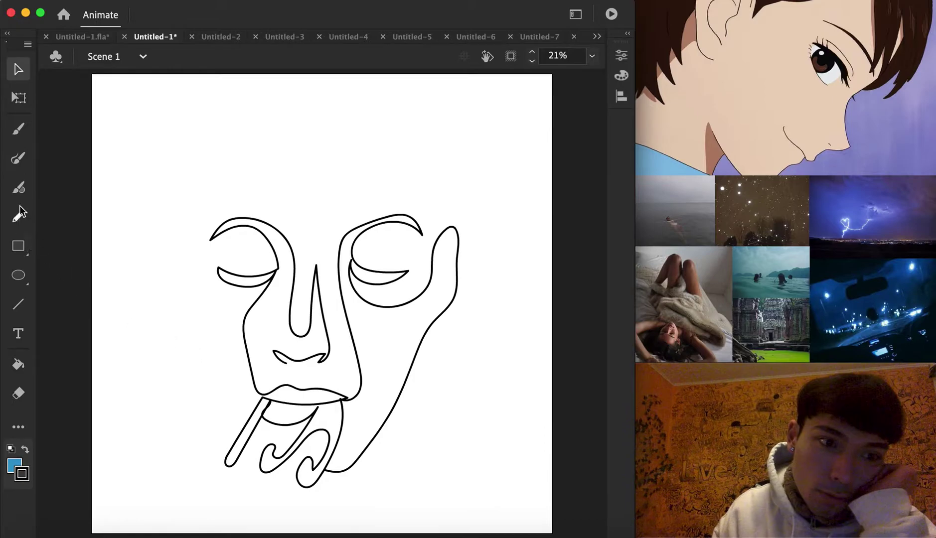
# Draw spiky hair with long fringe strands around the face, and add the second ear and the jawline down to the chin
pyautogui.click(18, 158)
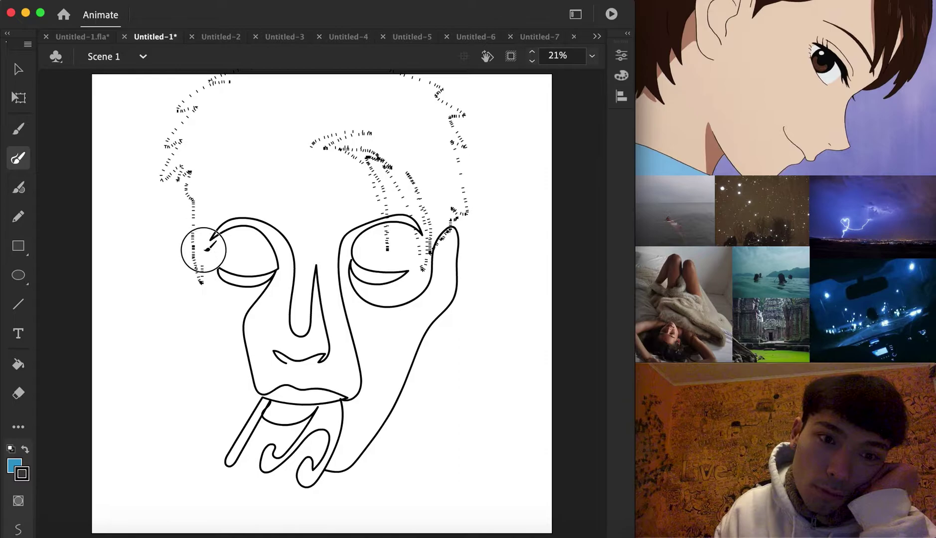
pyautogui.moveTo(299, 147); pyautogui.dragTo(313, 147)
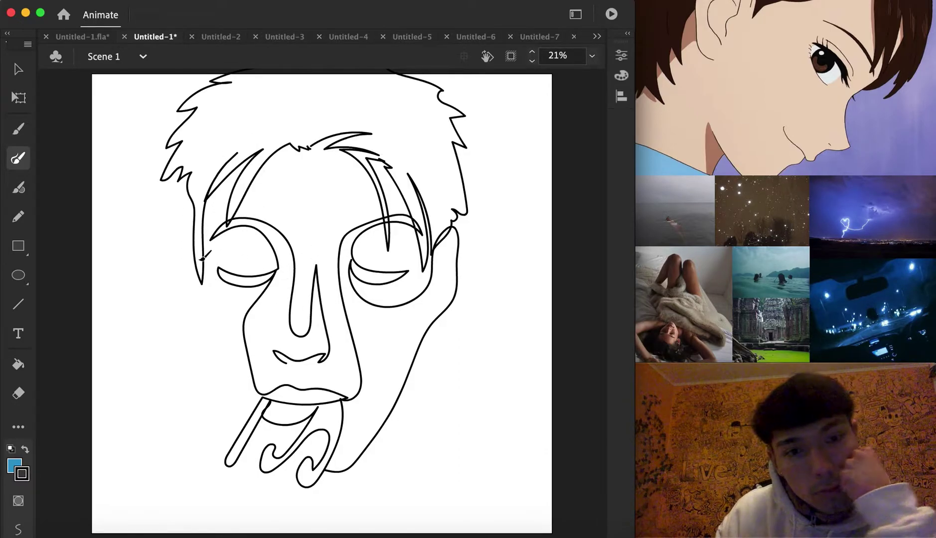
pyautogui.moveTo(191, 252)
pyautogui.mouseDown()
pyautogui.moveTo(198, 335)
pyautogui.moveTo(244, 424)
pyautogui.moveTo(261, 445)
pyautogui.moveTo(333, 467)
pyautogui.mouseUp()
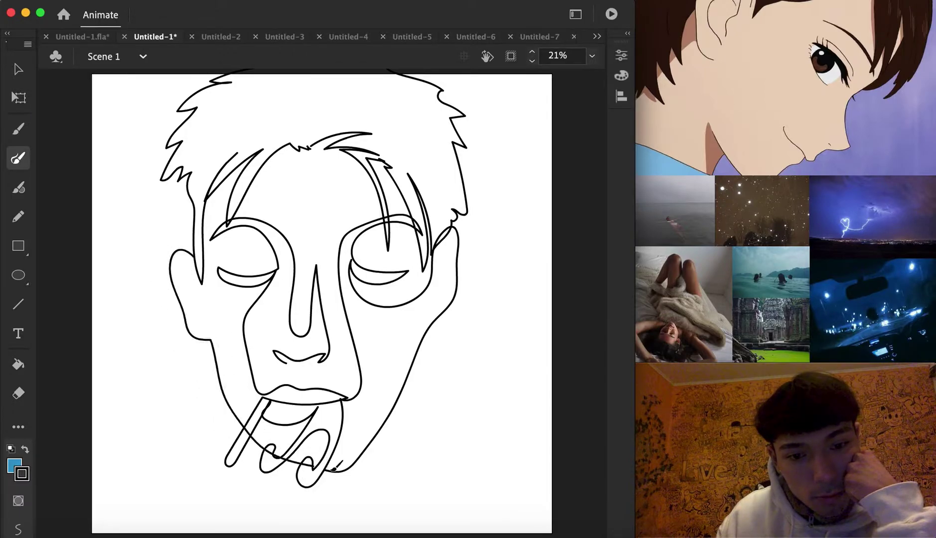
# Delete the jawline segments that cross the fingers below the mouth
pyautogui.press('v')
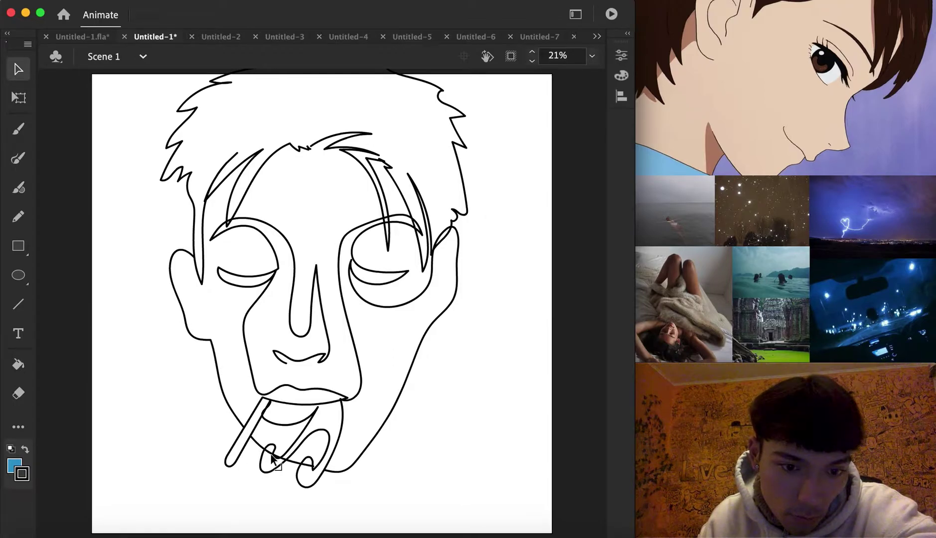
pyautogui.click(288, 461)
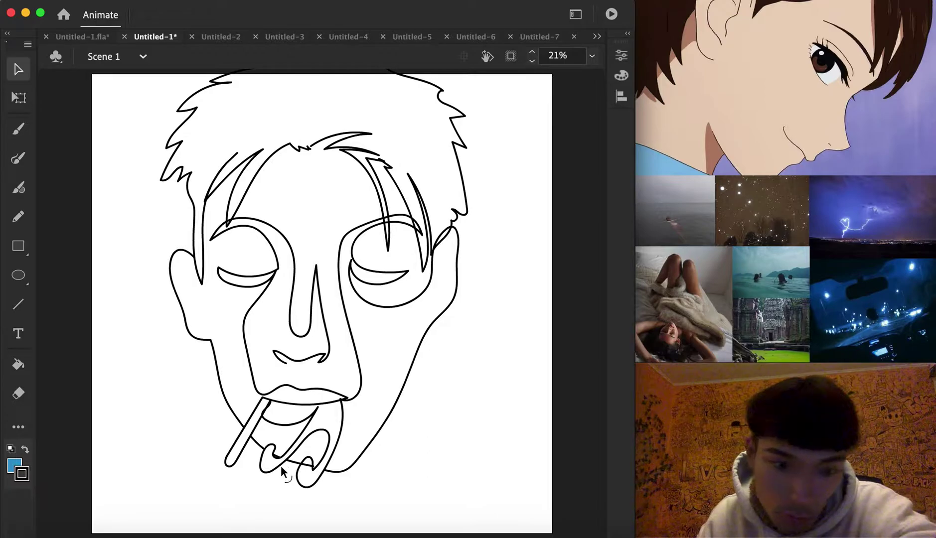
pyautogui.moveTo(278, 461); pyautogui.dragTo(322, 476)
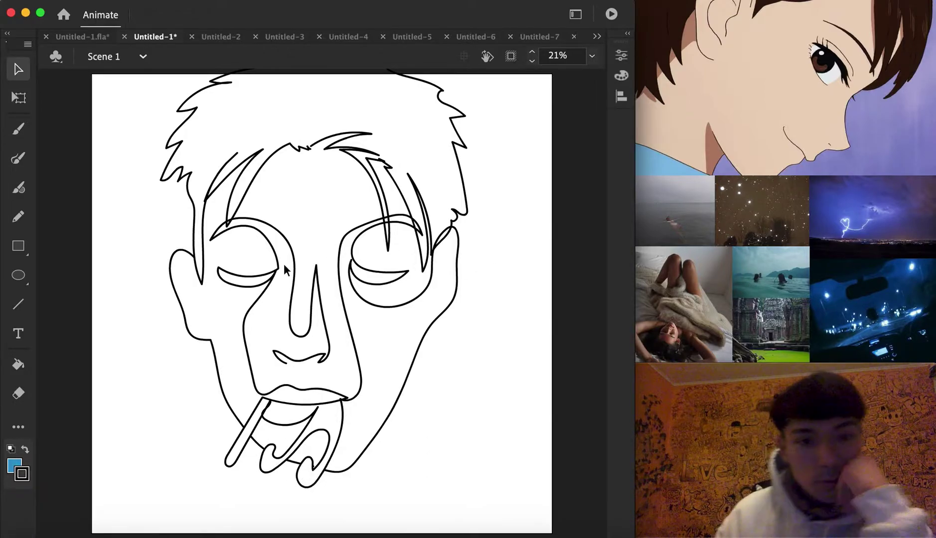
# Fill the hair and the central forehead and nose area with the current light blue
pyautogui.click(19, 363)
pyautogui.click(346, 107)
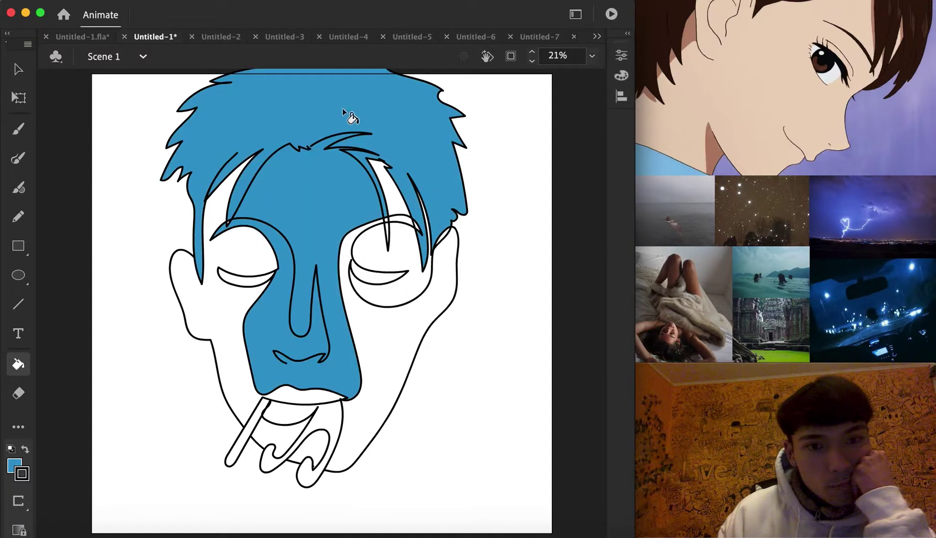
pyautogui.click(12, 60)
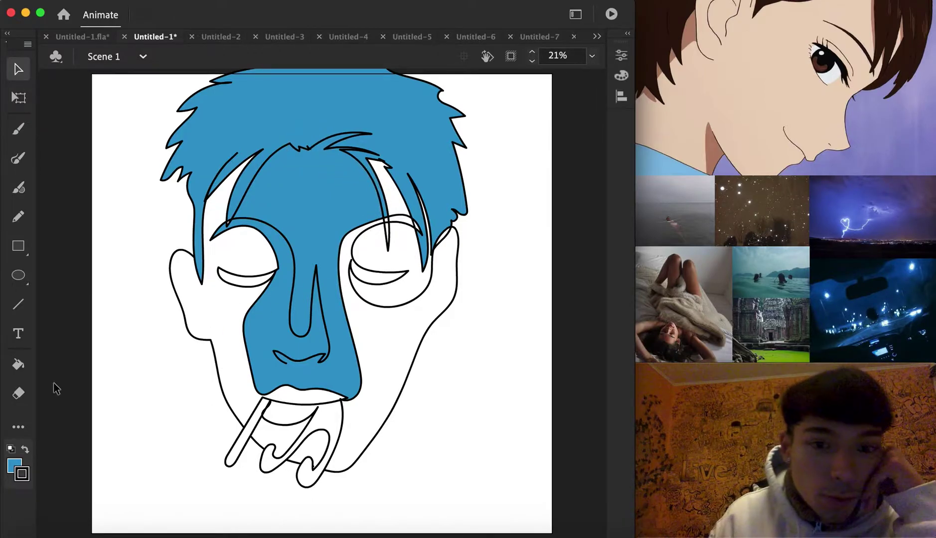
# Recolour the spiky hair with bright blue #0066FF
pyautogui.click(15, 467)
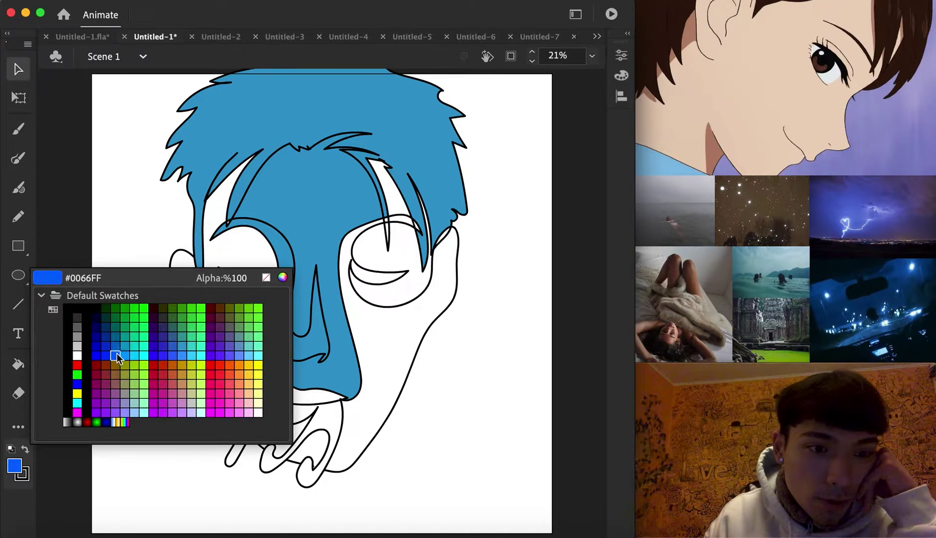
pyautogui.click(116, 354)
pyautogui.click(17, 366)
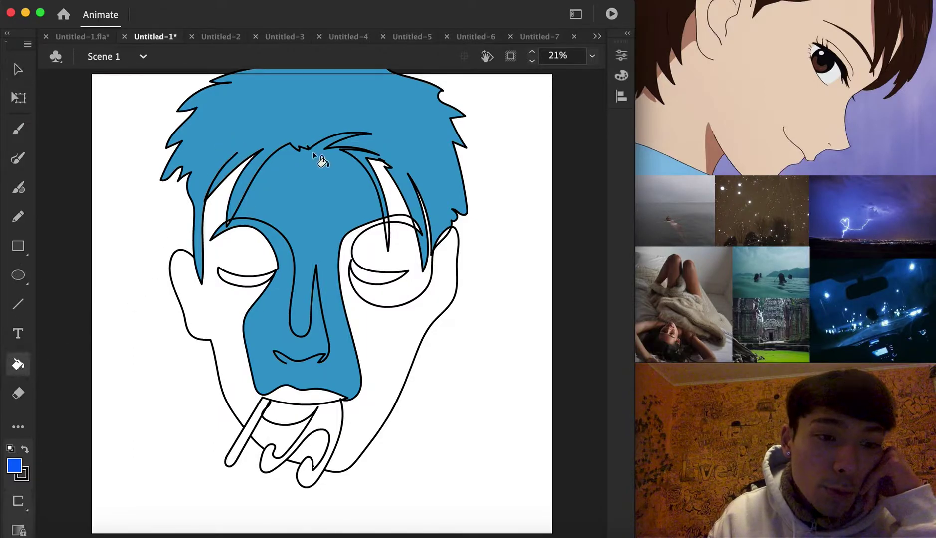
pyautogui.click(297, 118)
# Move the entire face drawing down on the canvas so the top of the hair fits inside the stage
pyautogui.click(18, 72)
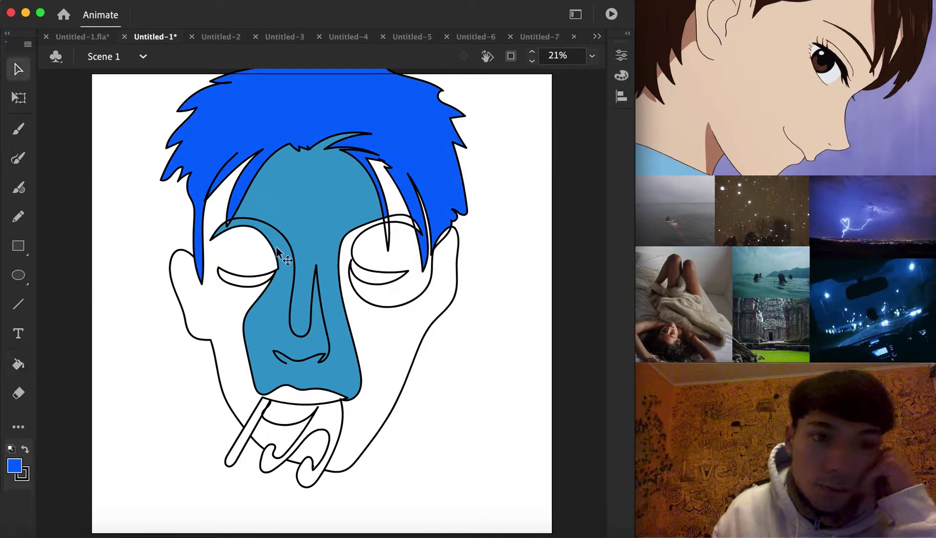
pyautogui.moveTo(492, 499)
pyautogui.mouseDown()
pyautogui.moveTo(200, 428)
pyautogui.moveTo(101, 58)
pyautogui.moveTo(114, 57)
pyautogui.mouseUp()
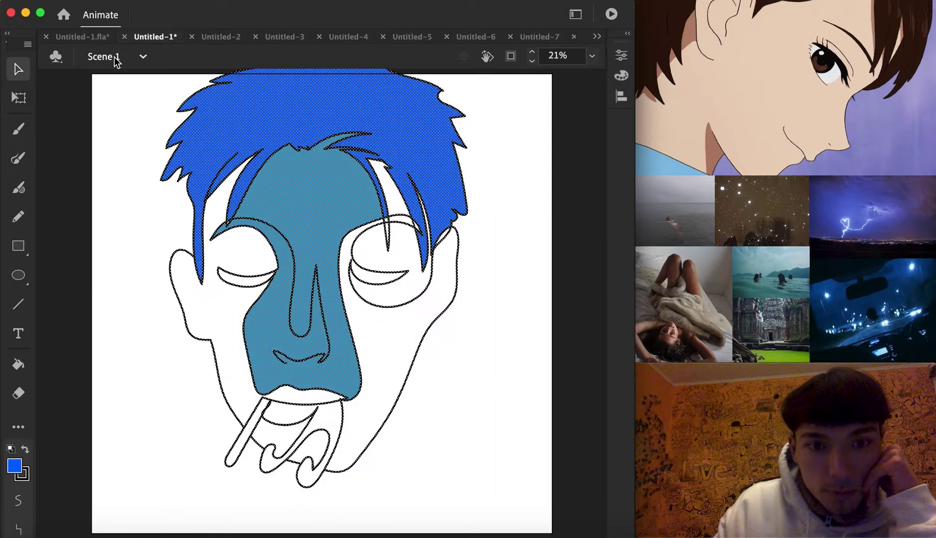
pyautogui.moveTo(350, 111); pyautogui.dragTo(354, 141)
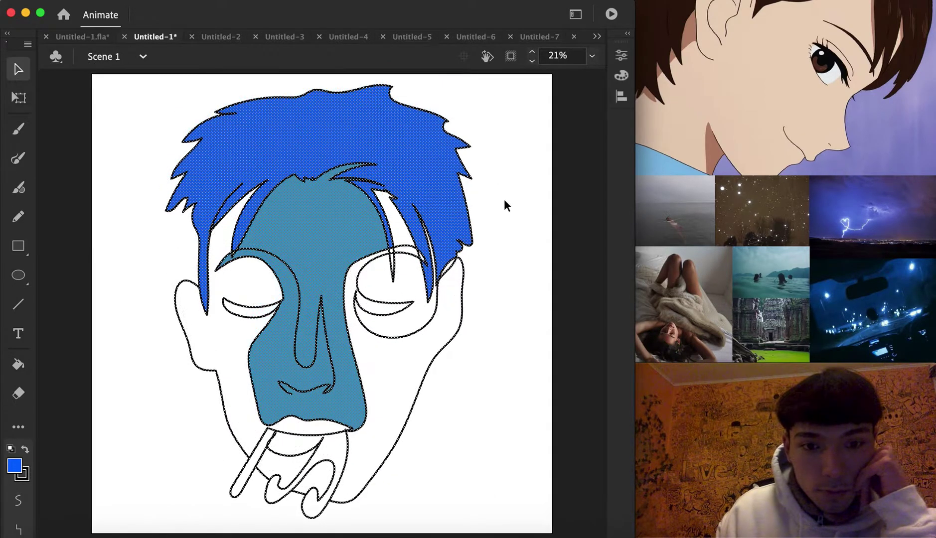
pyautogui.click(528, 185)
# Fill the lower eye shapes and the right cheek, jaw and ear area with the blue-to-black gradient
pyautogui.click(17, 466)
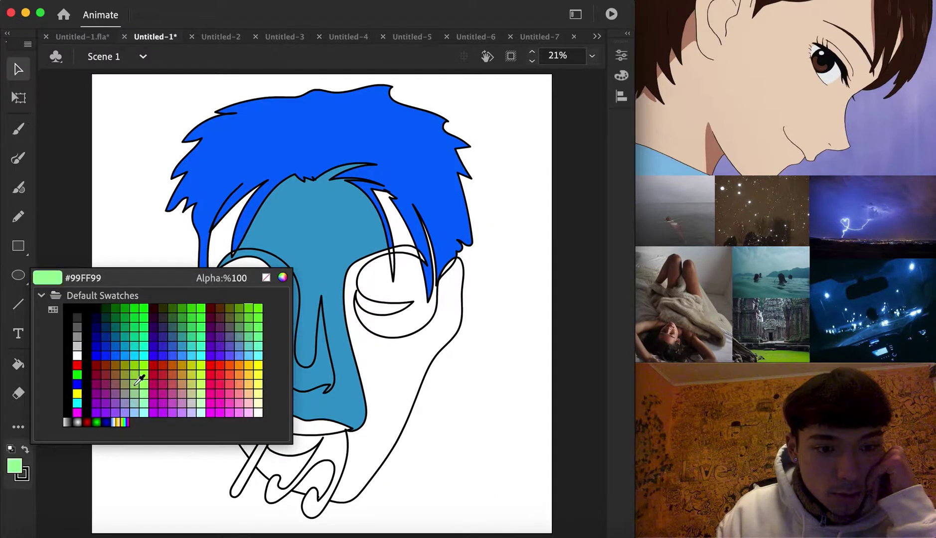
pyautogui.click(103, 420)
pyautogui.click(18, 367)
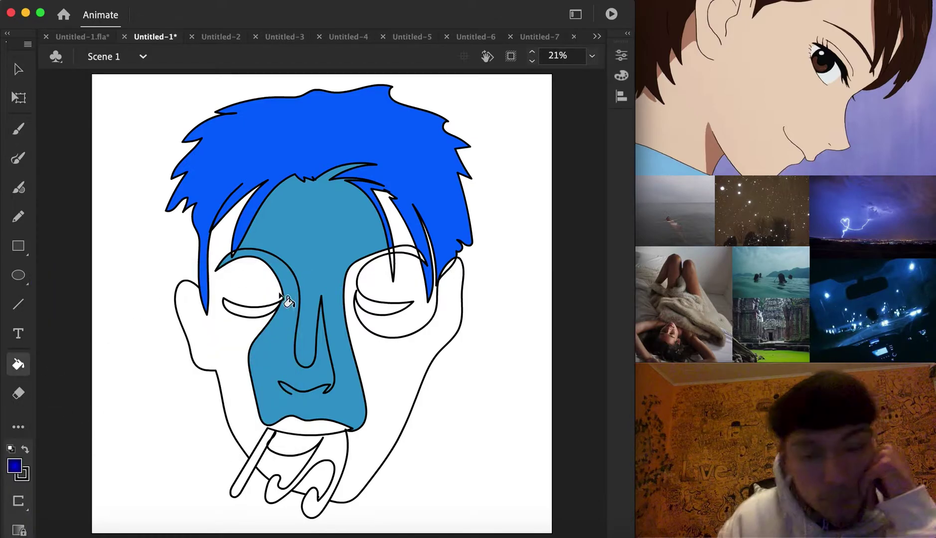
pyautogui.click(397, 307)
pyautogui.click(392, 377)
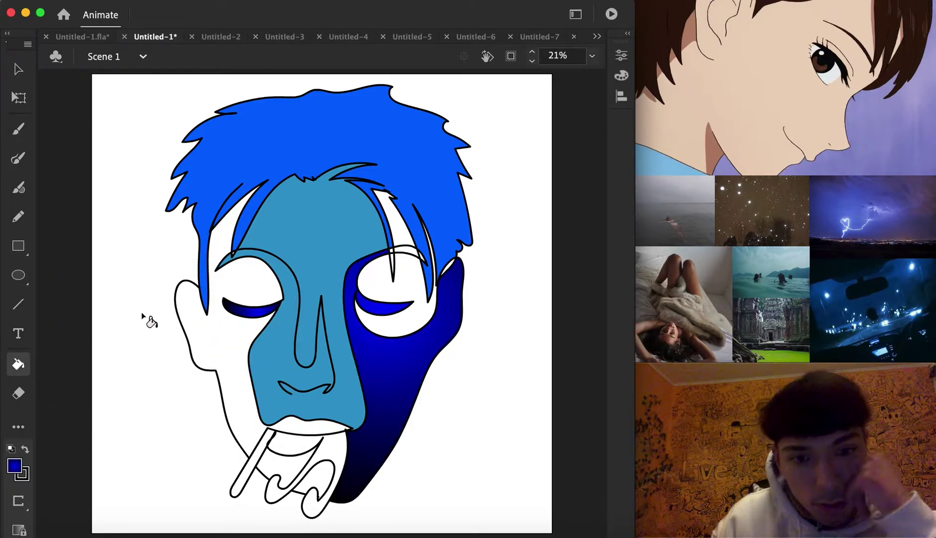
# Fill the lower lip and curled fingers with light periwinkle blue, and the straight slanted bar below the mouth with navy #000066
pyautogui.click(15, 466)
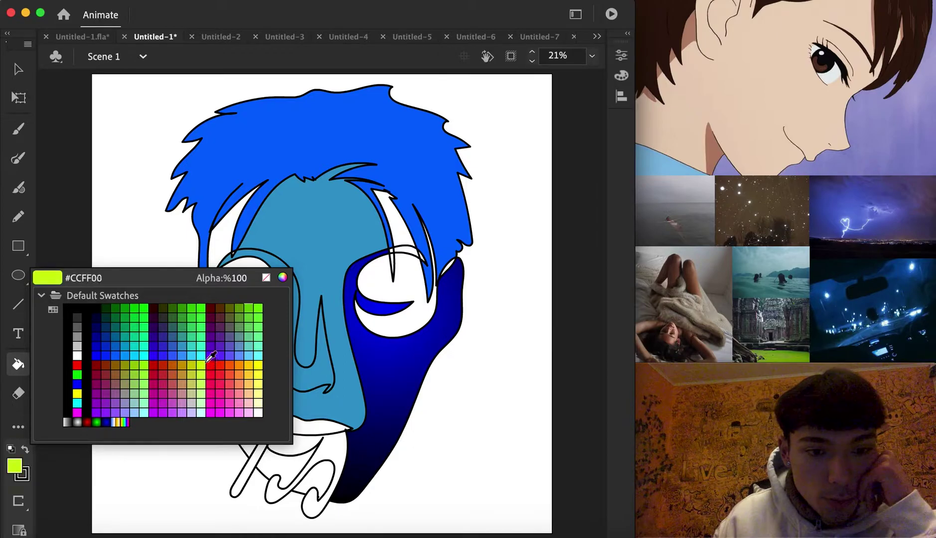
pyautogui.click(245, 349)
pyautogui.click(320, 465)
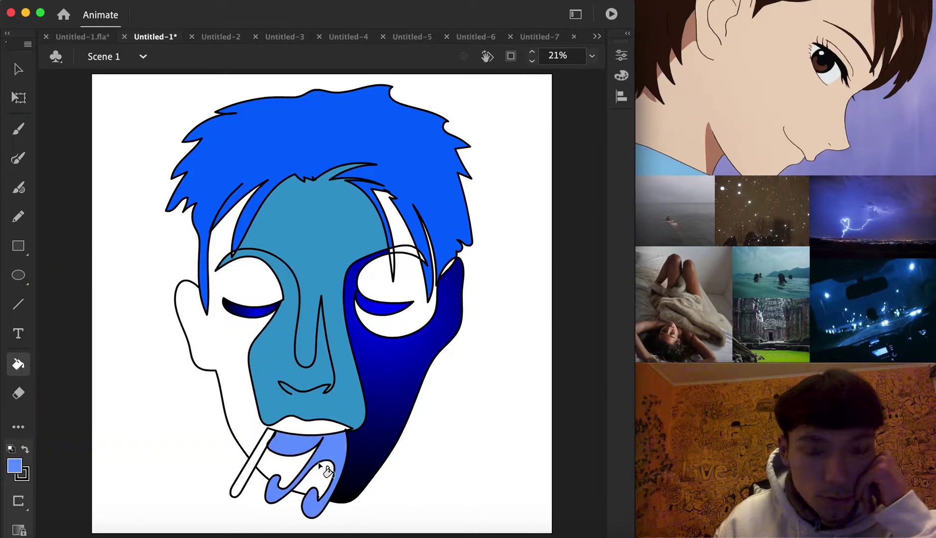
pyautogui.click(15, 468)
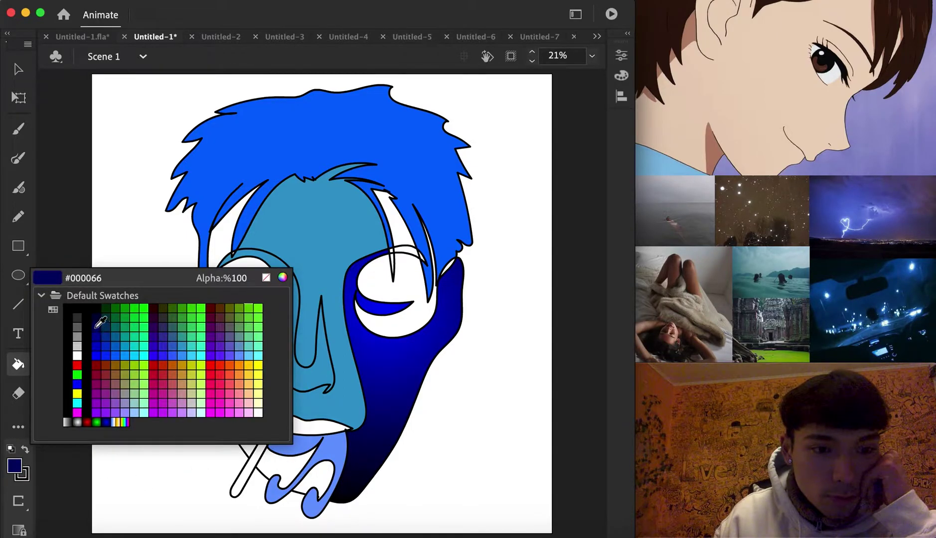
pyautogui.click(97, 326)
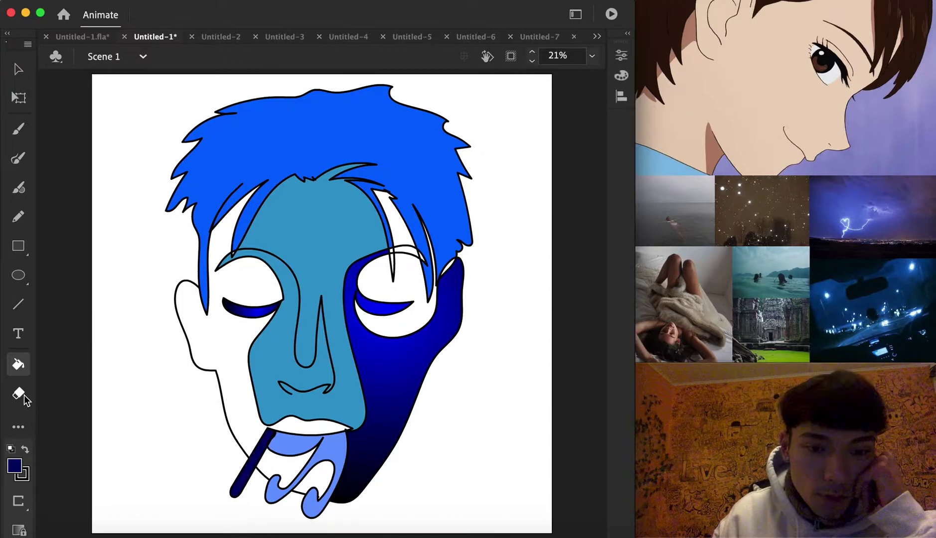
# Recolour the forehead and nose area with #0099CC, and fill the small gaps around the right eyebrow and ear with golden yellow
pyautogui.click(11, 467)
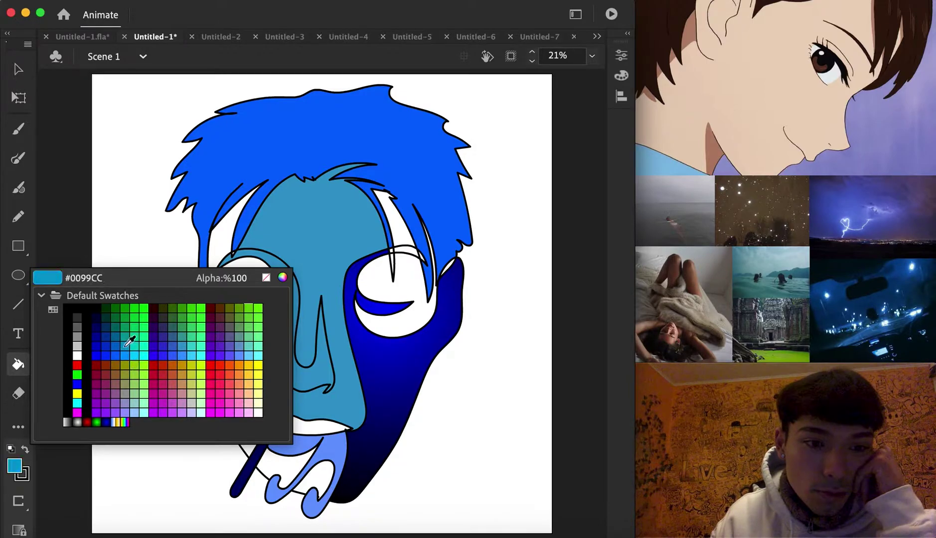
pyautogui.click(130, 340)
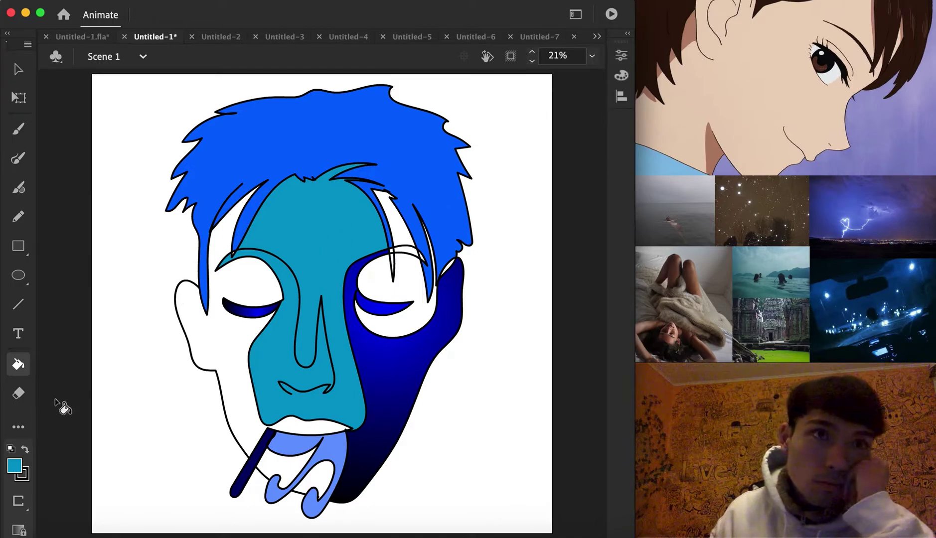
pyautogui.click(15, 465)
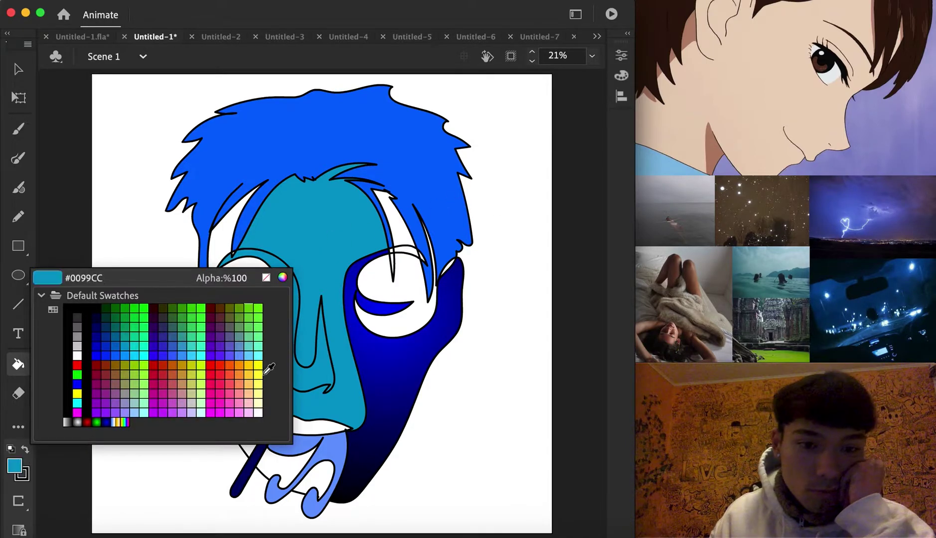
pyautogui.click(249, 366)
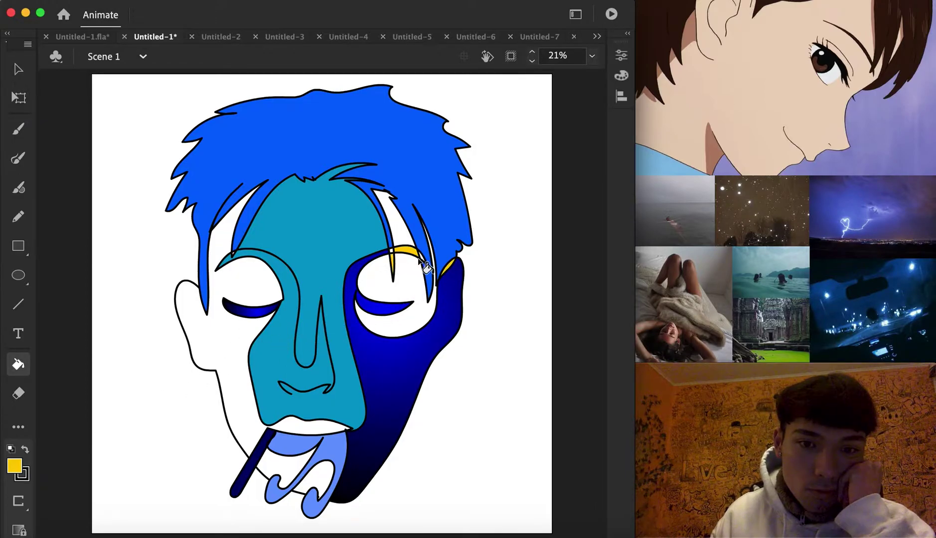
# With a teal fill and dark blue stroke set, draw a face with eyes, nose, lips, jaw and dangling hair strands in the Untitled-2 document
pyautogui.click(15, 466)
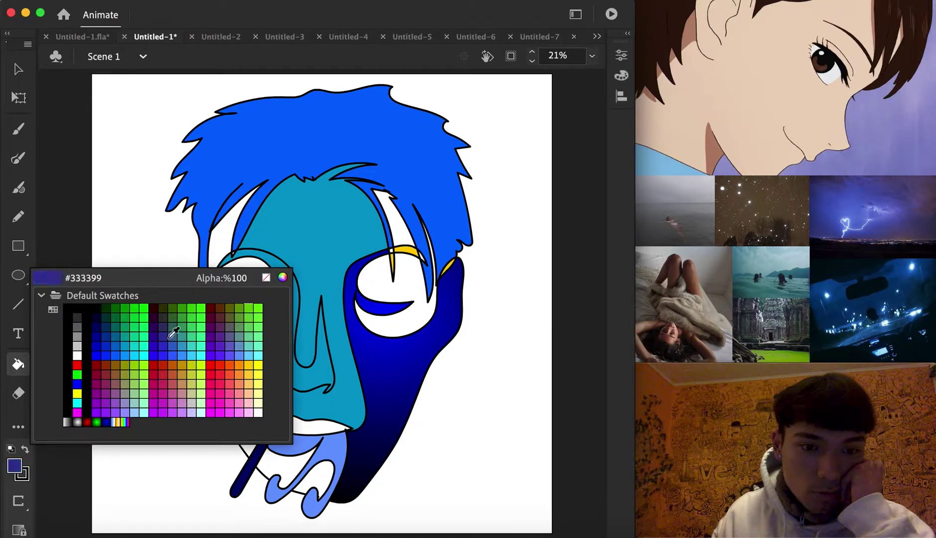
pyautogui.click(182, 338)
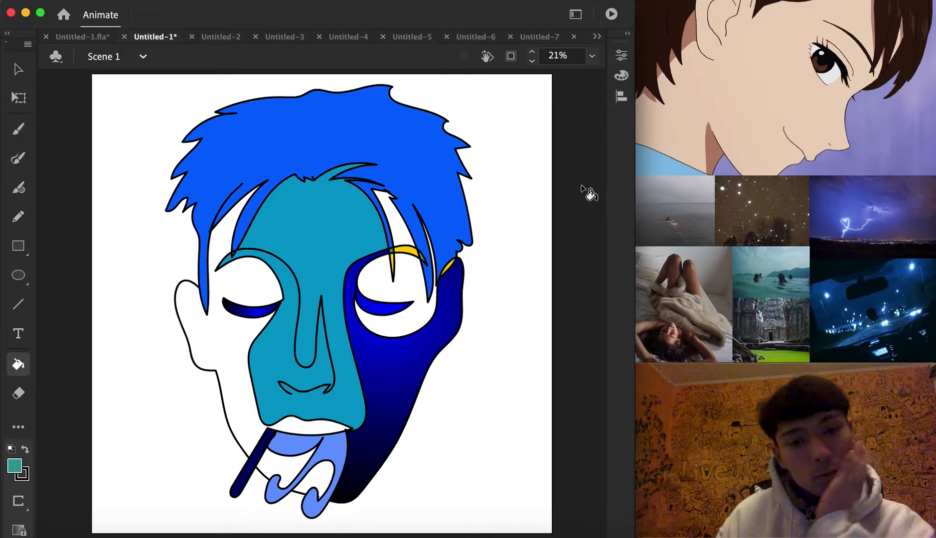
pyautogui.click(220, 37)
pyautogui.click(19, 157)
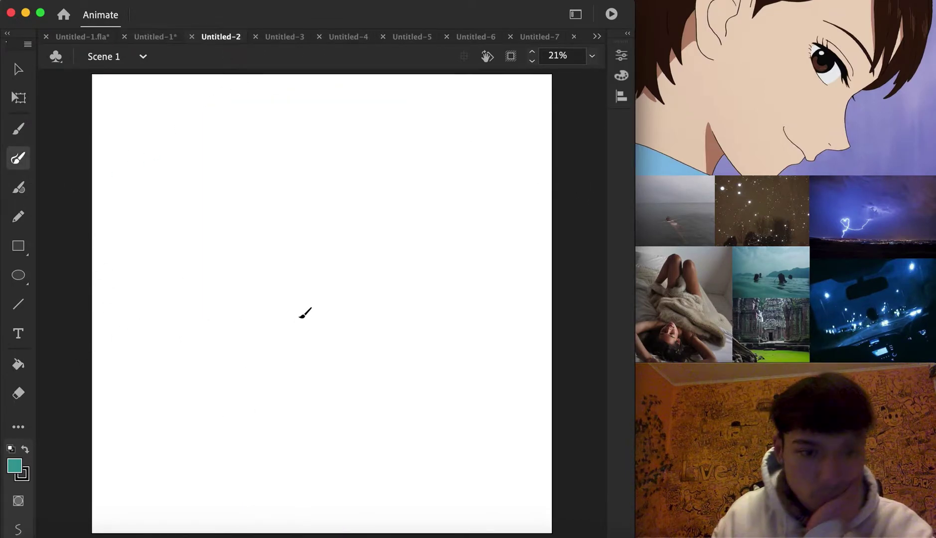
pyautogui.click(23, 473)
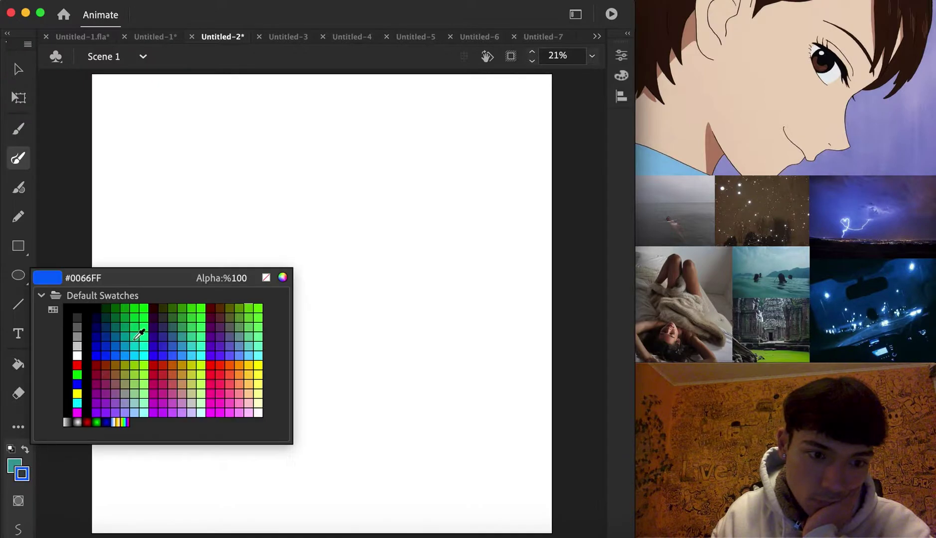
pyautogui.click(99, 342)
pyautogui.moveTo(274, 337)
pyautogui.mouseDown()
pyautogui.moveTo(327, 330)
pyautogui.moveTo(308, 311)
pyautogui.moveTo(310, 243)
pyautogui.moveTo(286, 291)
pyautogui.moveTo(268, 296)
pyautogui.moveTo(279, 225)
pyautogui.moveTo(251, 191)
pyautogui.moveTo(193, 240)
pyautogui.moveTo(230, 218)
pyautogui.moveTo(255, 236)
pyautogui.moveTo(210, 250)
pyautogui.moveTo(214, 277)
pyautogui.moveTo(252, 234)
pyautogui.moveTo(218, 236)
pyautogui.moveTo(225, 265)
pyautogui.moveTo(240, 241)
pyautogui.moveTo(236, 329)
pyautogui.moveTo(270, 377)
pyautogui.moveTo(295, 363)
pyautogui.moveTo(350, 355)
pyautogui.moveTo(322, 372)
pyautogui.moveTo(270, 372)
pyautogui.moveTo(289, 393)
pyautogui.moveTo(347, 372)
pyautogui.moveTo(357, 358)
pyautogui.moveTo(360, 311)
pyautogui.moveTo(327, 236)
pyautogui.moveTo(364, 171)
pyautogui.moveTo(421, 217)
pyautogui.moveTo(384, 204)
pyautogui.moveTo(346, 220)
pyautogui.moveTo(417, 235)
pyautogui.moveTo(417, 255)
pyautogui.moveTo(360, 239)
pyautogui.moveTo(351, 218)
pyautogui.moveTo(371, 245)
pyautogui.moveTo(403, 233)
pyautogui.moveTo(388, 219)
pyautogui.moveTo(388, 232)
pyautogui.moveTo(399, 226)
pyautogui.moveTo(420, 240)
pyautogui.moveTo(479, 188)
pyautogui.moveTo(468, 254)
pyautogui.moveTo(406, 351)
pyautogui.moveTo(324, 432)
pyautogui.moveTo(289, 417)
pyautogui.moveTo(227, 332)
pyautogui.moveTo(184, 248)
pyautogui.moveTo(226, 384)
pyautogui.moveTo(200, 352)
pyautogui.moveTo(174, 280)
pyautogui.moveTo(170, 207)
pyautogui.moveTo(173, 352)
pyautogui.moveTo(151, 213)
pyautogui.moveTo(167, 174)
pyautogui.moveTo(150, 225)
pyautogui.moveTo(154, 289)
pyautogui.moveTo(133, 233)
pyautogui.moveTo(137, 170)
pyautogui.moveTo(162, 133)
pyautogui.moveTo(136, 163)
pyautogui.moveTo(127, 157)
pyautogui.moveTo(196, 80)
pyautogui.moveTo(315, 50)
pyautogui.moveTo(445, 64)
pyautogui.moveTo(485, 130)
pyautogui.moveTo(492, 218)
pyautogui.moveTo(466, 375)
pyautogui.moveTo(472, 280)
pyautogui.moveTo(445, 377)
pyautogui.moveTo(413, 343)
pyautogui.mouseUp()
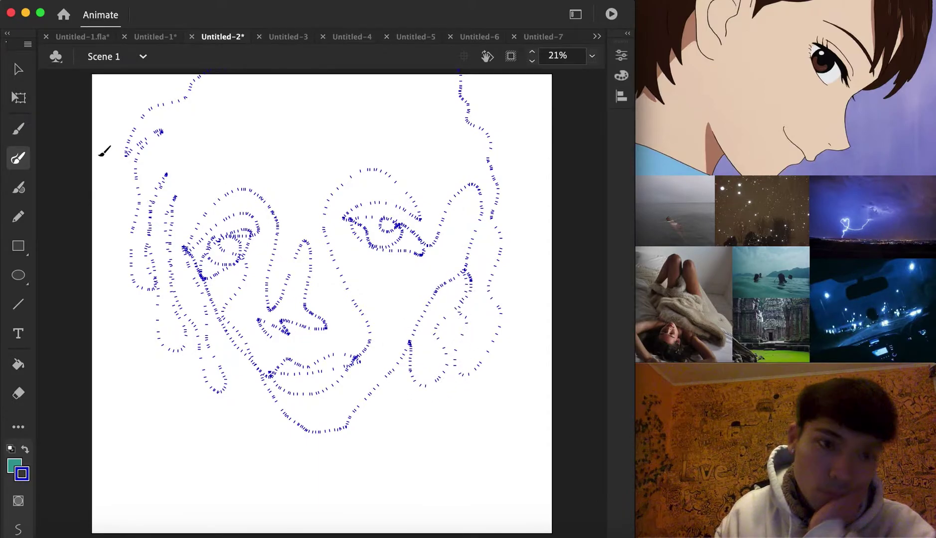
pyautogui.moveTo(234, 222); pyautogui.dragTo(234, 223)
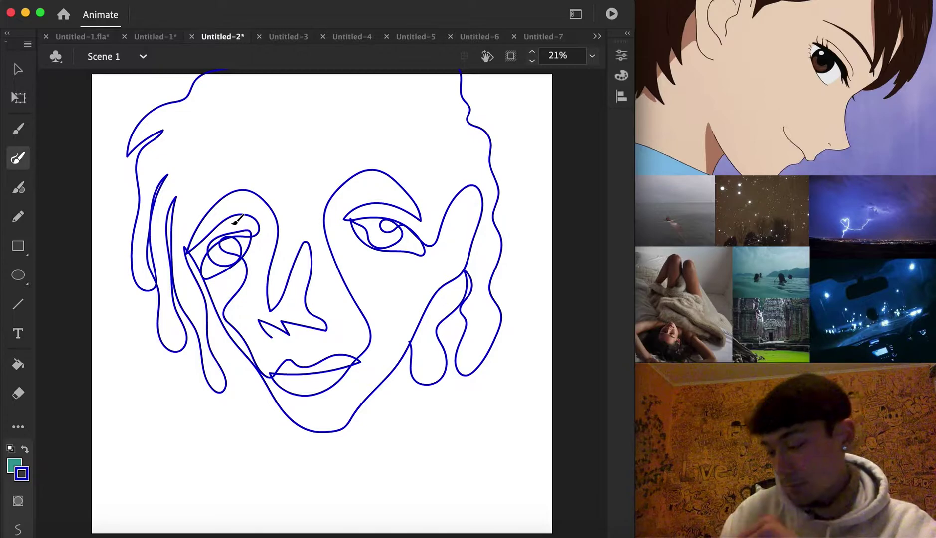
# Move the whole line drawing down on the canvas and close the wavy hair outline across the top of the head
pyautogui.press('v')
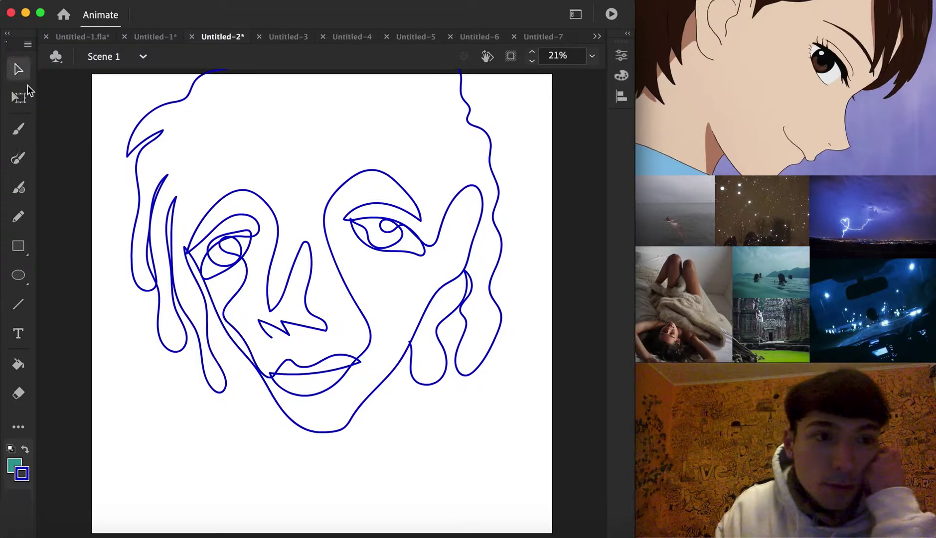
pyautogui.moveTo(471, 69); pyautogui.dragTo(124, 470)
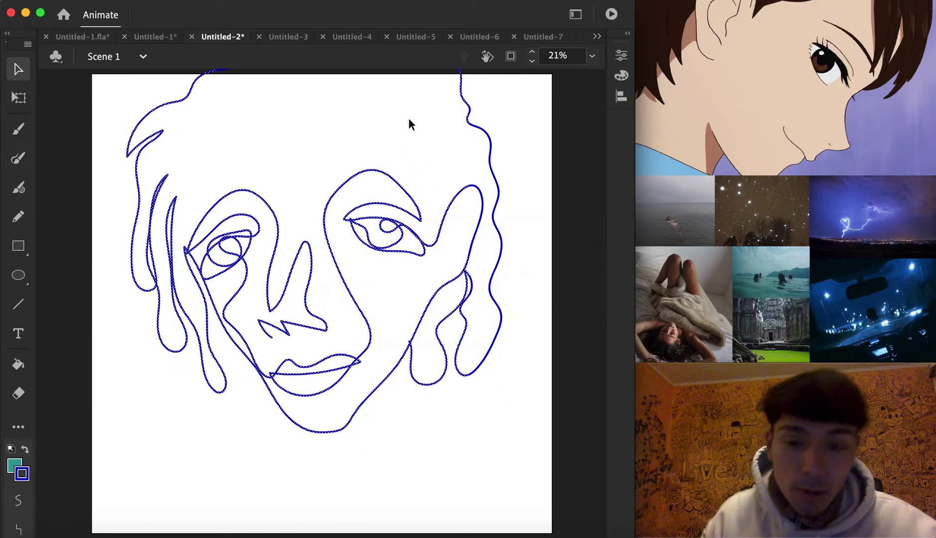
pyautogui.moveTo(513, 427)
pyautogui.mouseDown()
pyautogui.moveTo(434, 105)
pyautogui.moveTo(375, 70)
pyautogui.mouseUp()
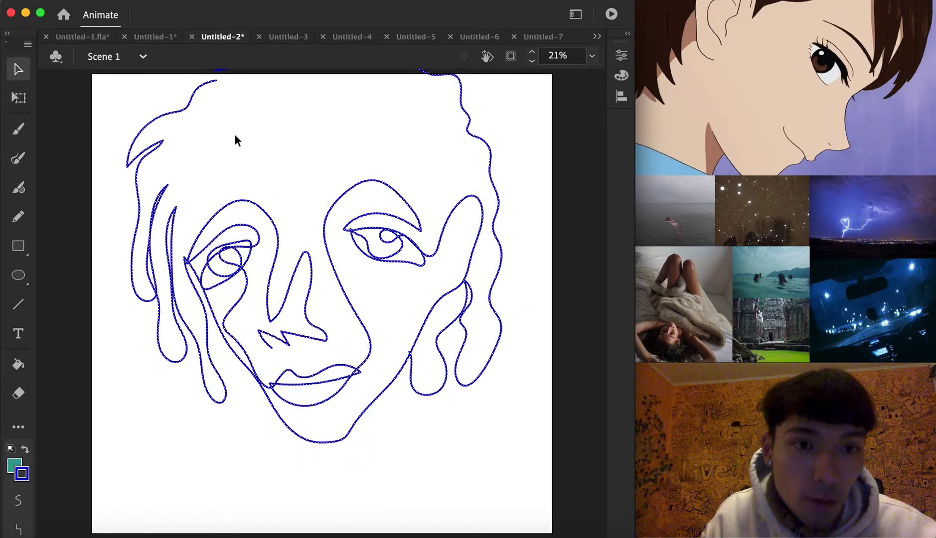
pyautogui.moveTo(186, 158)
pyautogui.mouseDown()
pyautogui.moveTo(407, 69)
pyautogui.moveTo(461, 69)
pyautogui.moveTo(463, 186)
pyautogui.mouseUp()
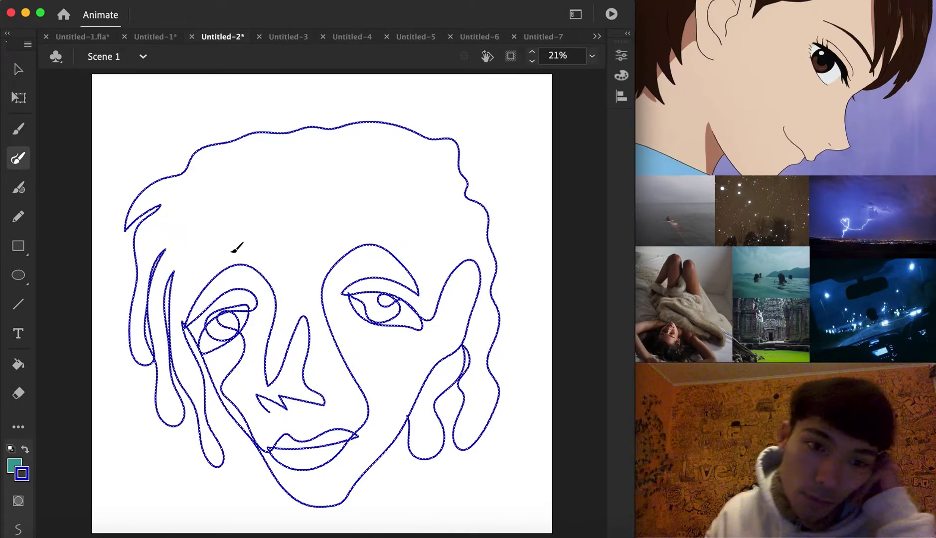
pyautogui.click(118, 157)
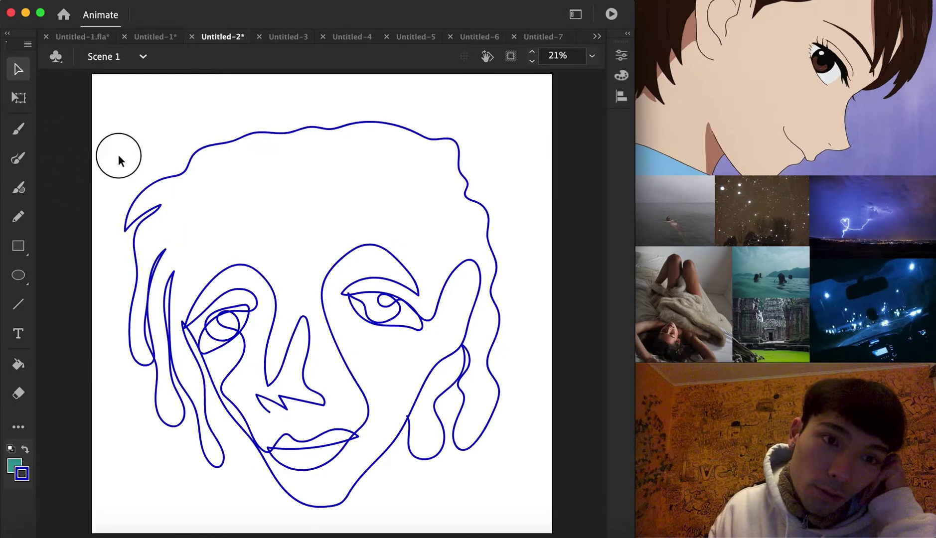
# Draw a wavy inner hairline with fringe strands falling over the forehead and between the eyes
pyautogui.click(18, 158)
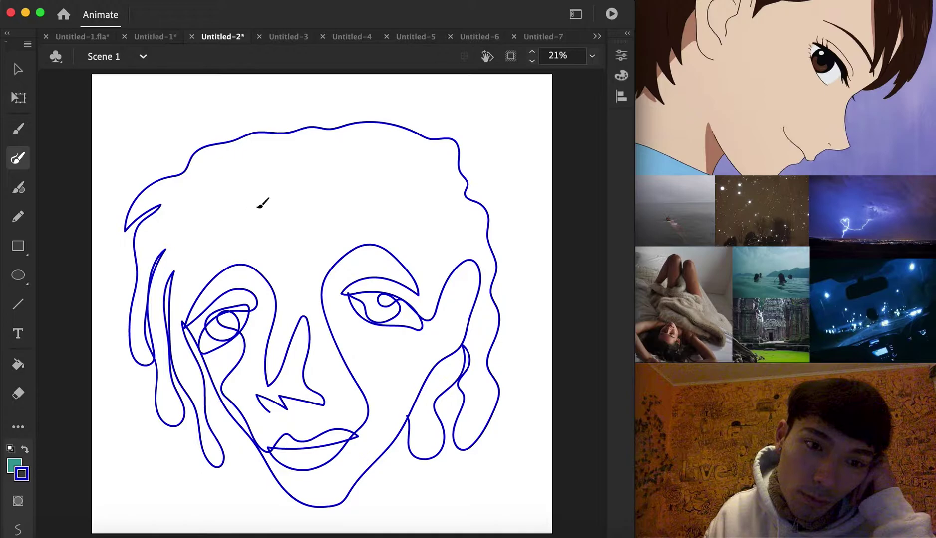
pyautogui.moveTo(269, 208)
pyautogui.mouseDown()
pyautogui.moveTo(192, 314)
pyautogui.moveTo(189, 282)
pyautogui.moveTo(221, 209)
pyautogui.mouseUp()
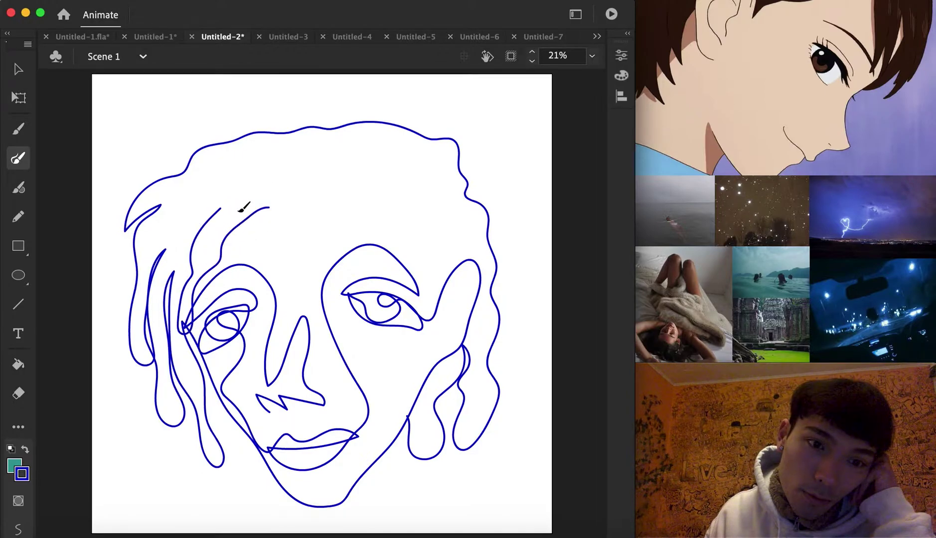
pyautogui.moveTo(278, 216)
pyautogui.mouseDown()
pyautogui.moveTo(314, 298)
pyautogui.moveTo(304, 197)
pyautogui.moveTo(360, 231)
pyautogui.moveTo(408, 302)
pyautogui.moveTo(404, 208)
pyautogui.moveTo(431, 288)
pyautogui.moveTo(443, 293)
pyautogui.moveTo(460, 262)
pyautogui.moveTo(433, 176)
pyautogui.moveTo(390, 158)
pyautogui.moveTo(225, 164)
pyautogui.moveTo(220, 211)
pyautogui.moveTo(160, 204)
pyautogui.mouseUp()
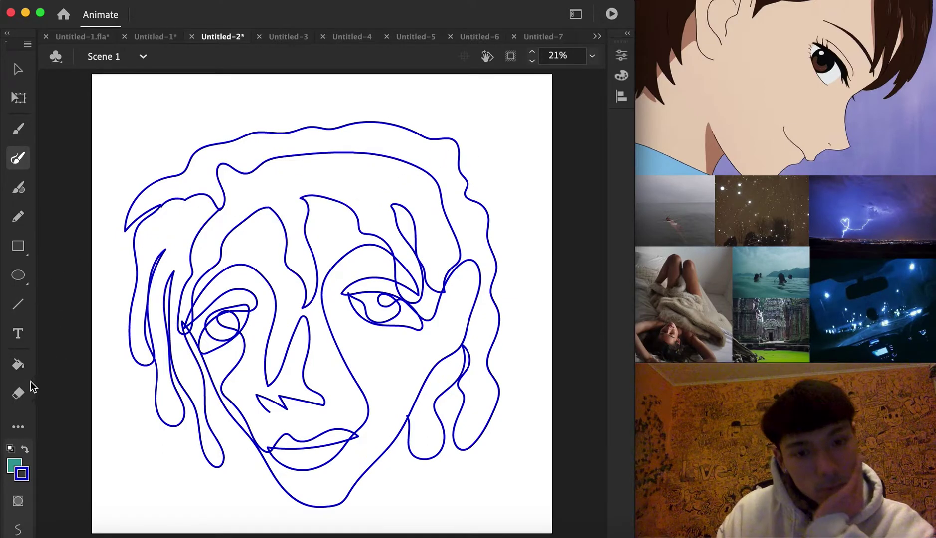
# Fill the outer band of hair around the head with the current teal
pyautogui.click(18, 366)
pyautogui.click(339, 149)
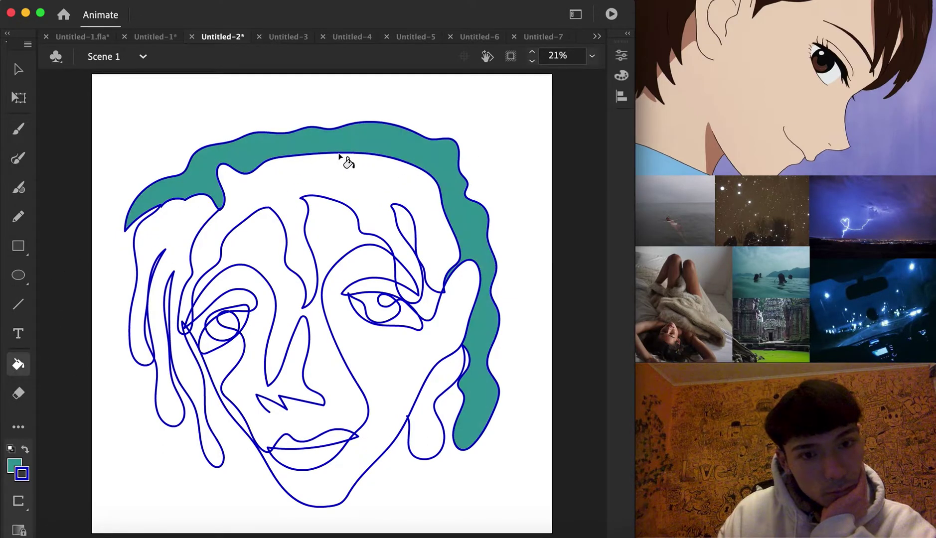
pyautogui.click(228, 368)
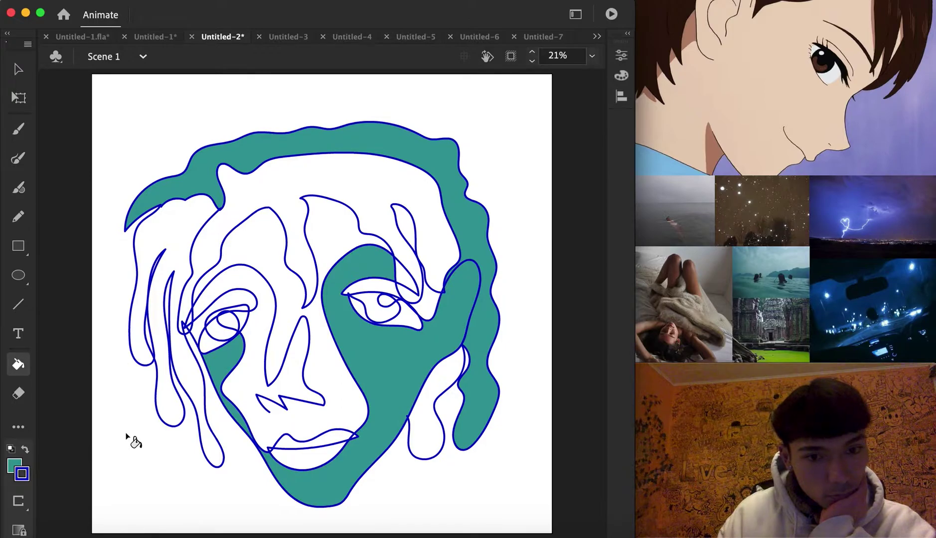
pyautogui.press('super+z')
pyautogui.click(422, 405)
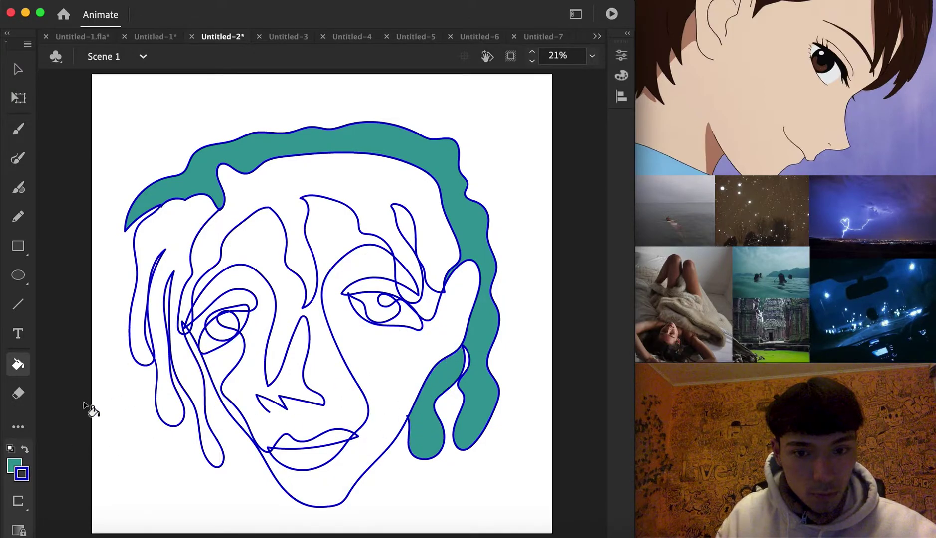
pyautogui.press('super+z')
pyautogui.click(217, 426)
pyautogui.press('super+z')
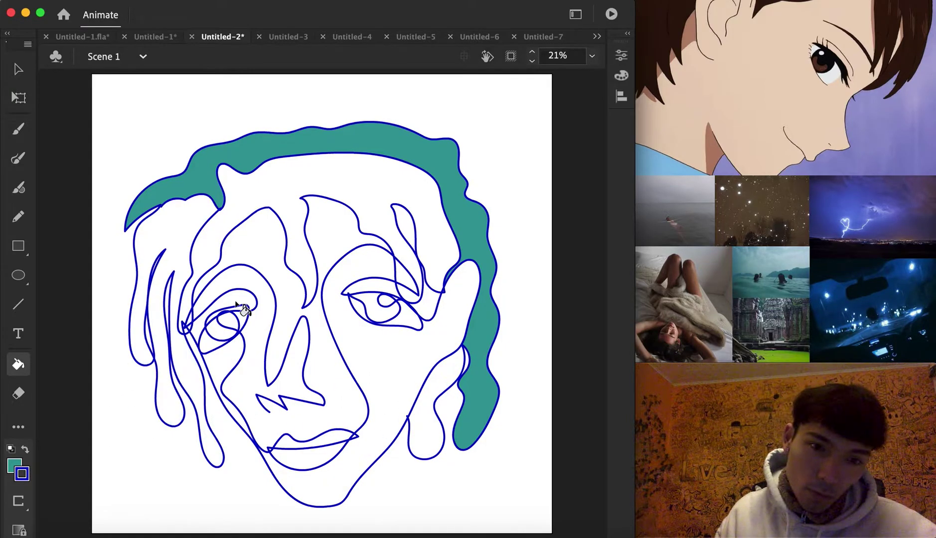
# Fill the forehead and nose area with teal and the fringe over the forehead with light orange
pyautogui.click(250, 293)
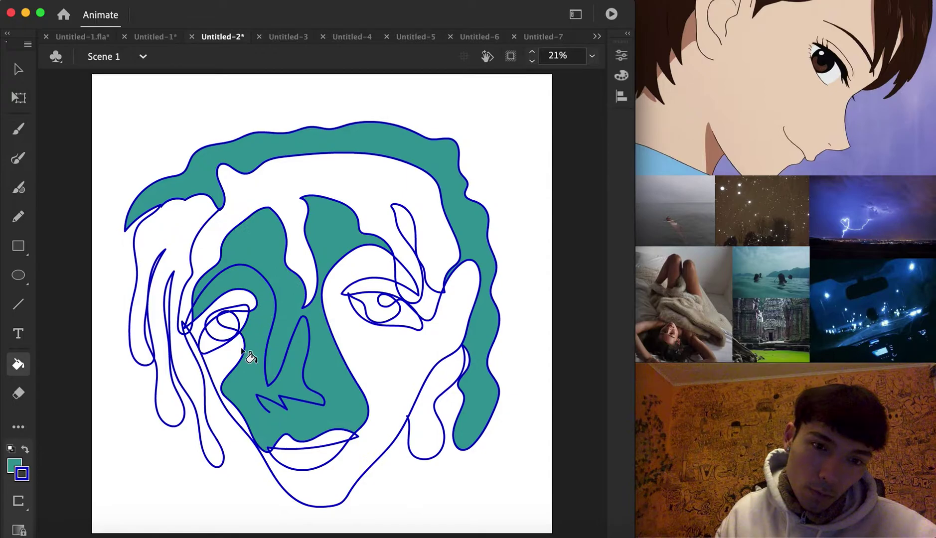
pyautogui.click(14, 466)
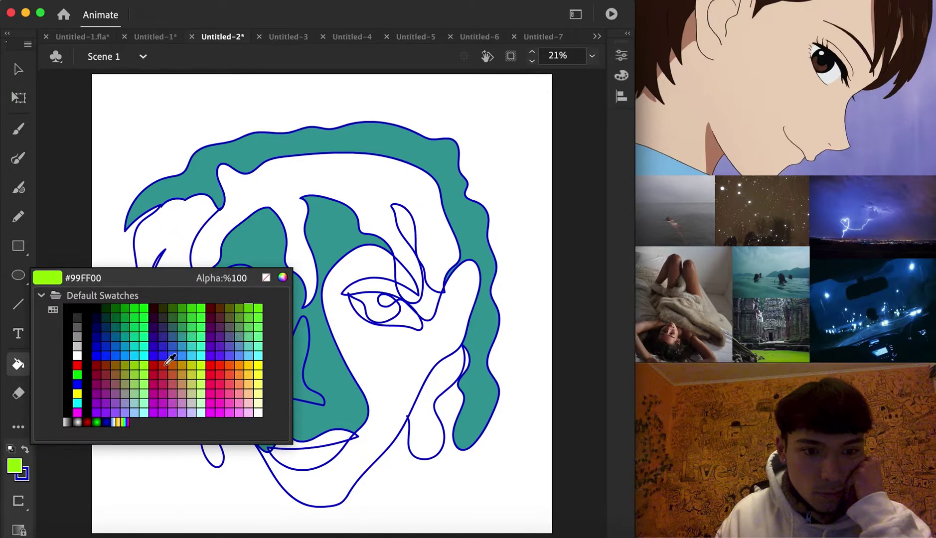
pyautogui.click(249, 383)
pyautogui.click(319, 218)
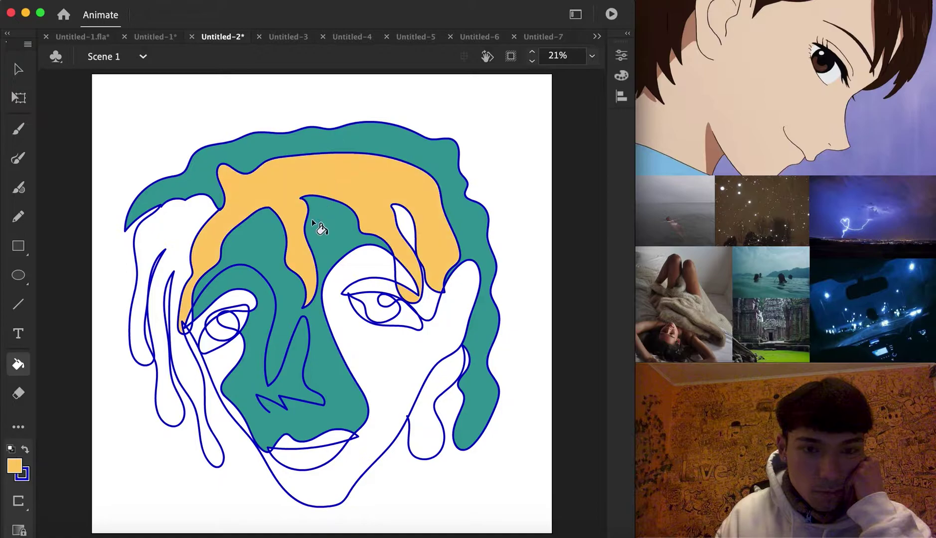
# Fill the upper lip with light orange and the hanging hair strands beside the face with brown
pyautogui.click(314, 446)
pyautogui.click(16, 470)
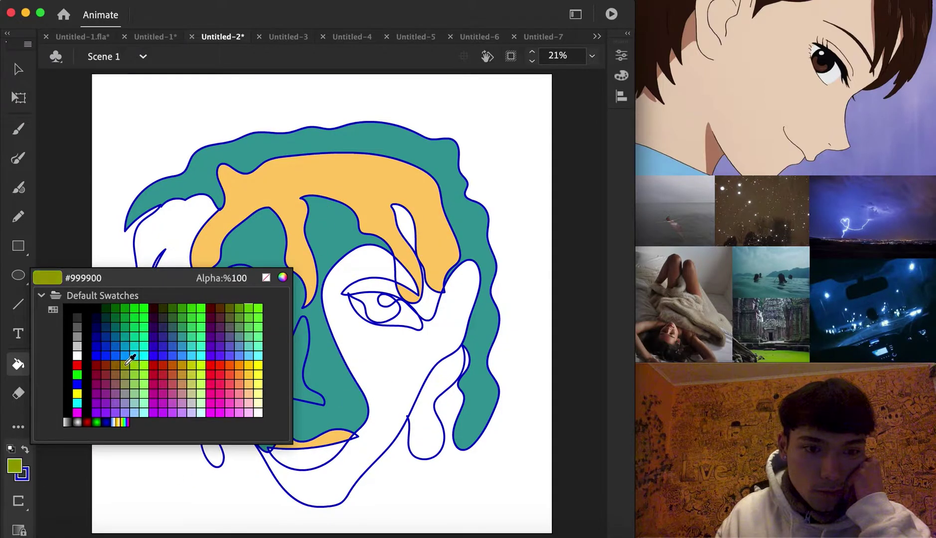
pyautogui.click(120, 361)
pyautogui.click(184, 301)
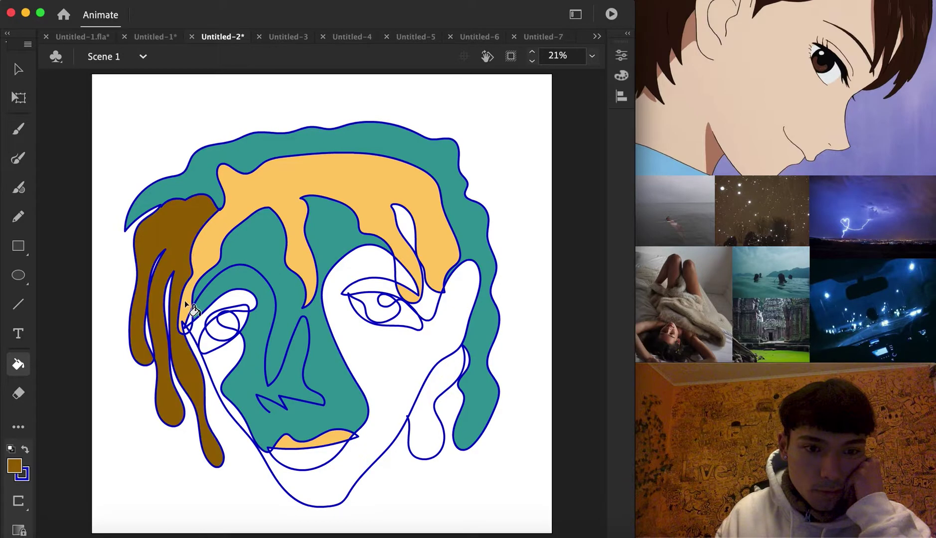
# Fill the cheeks and chin area with green
pyautogui.click(13, 466)
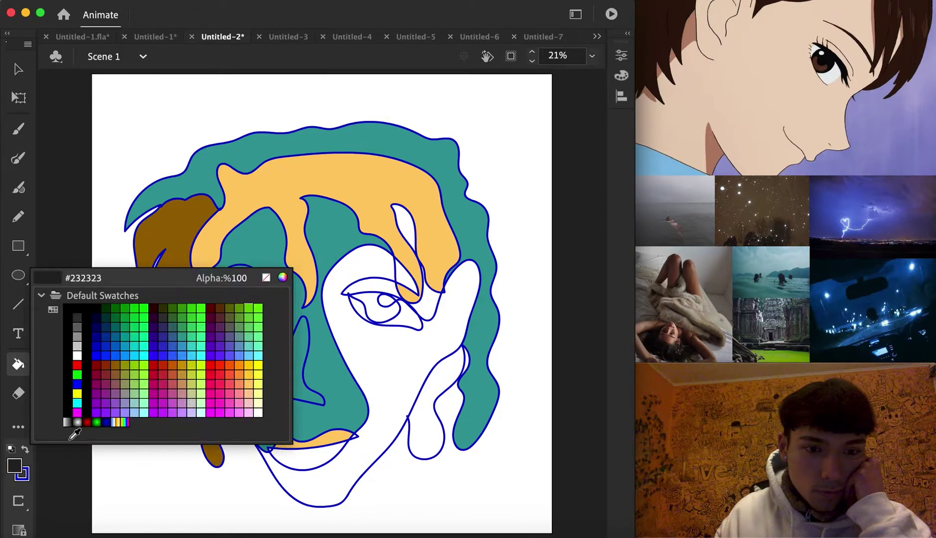
pyautogui.click(131, 310)
pyautogui.click(393, 338)
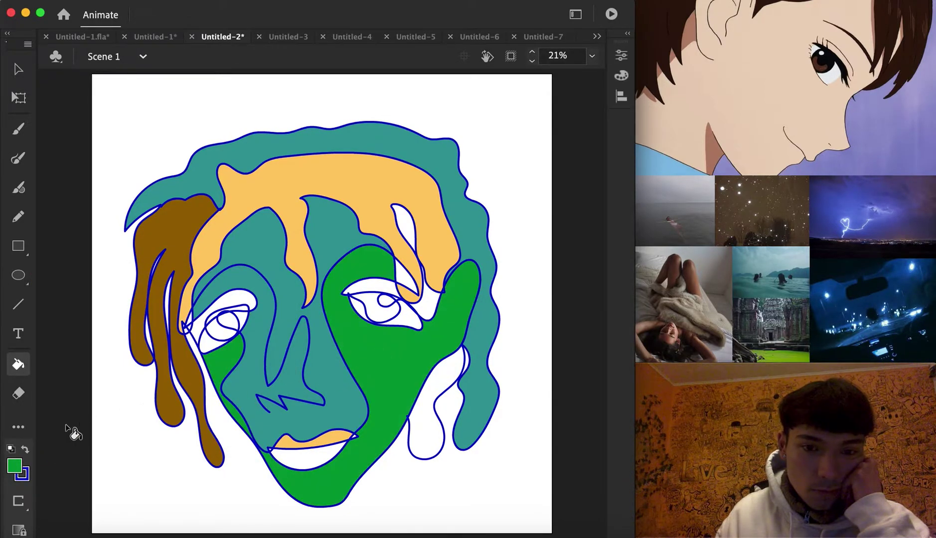
# Fill the teardrop gap in the fringe, the small shape beside the eye and both irises with mint green
pyautogui.click(16, 460)
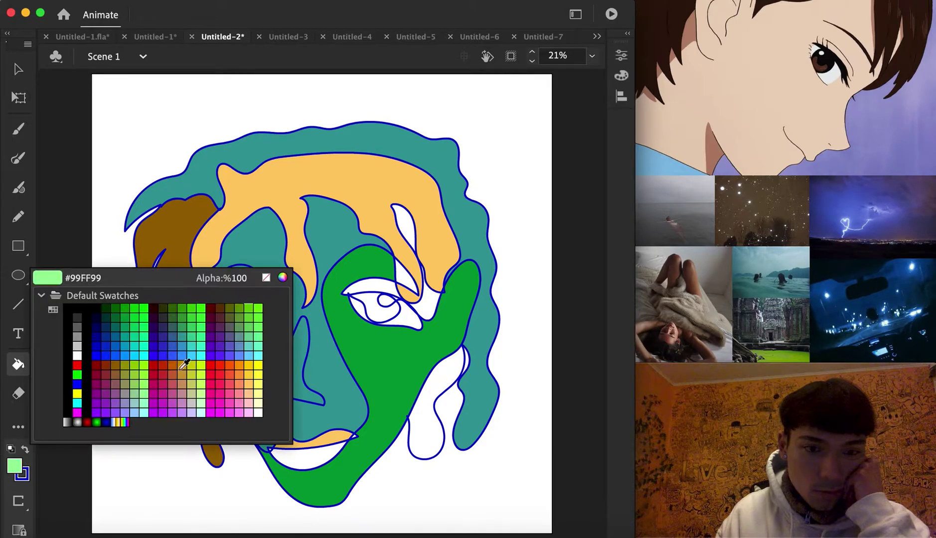
pyautogui.click(250, 337)
pyautogui.click(405, 226)
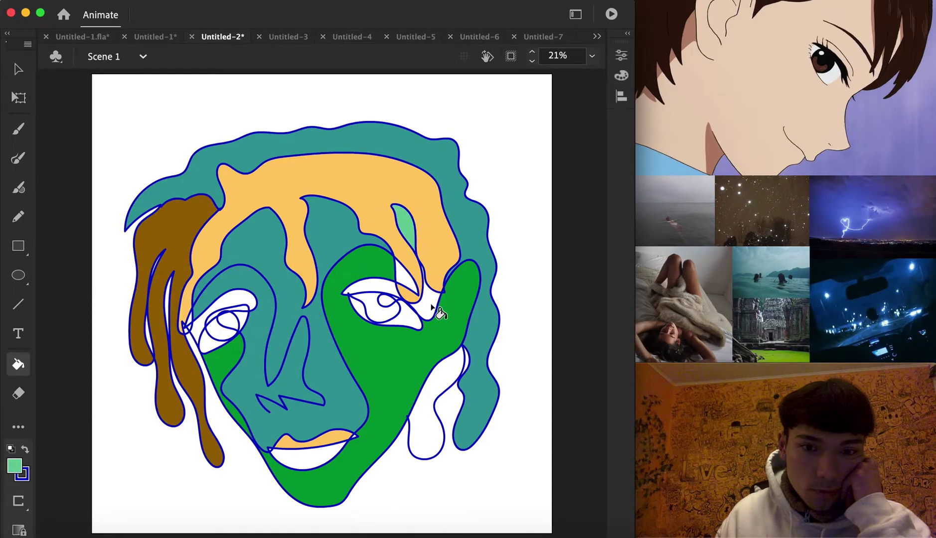
pyautogui.click(431, 305)
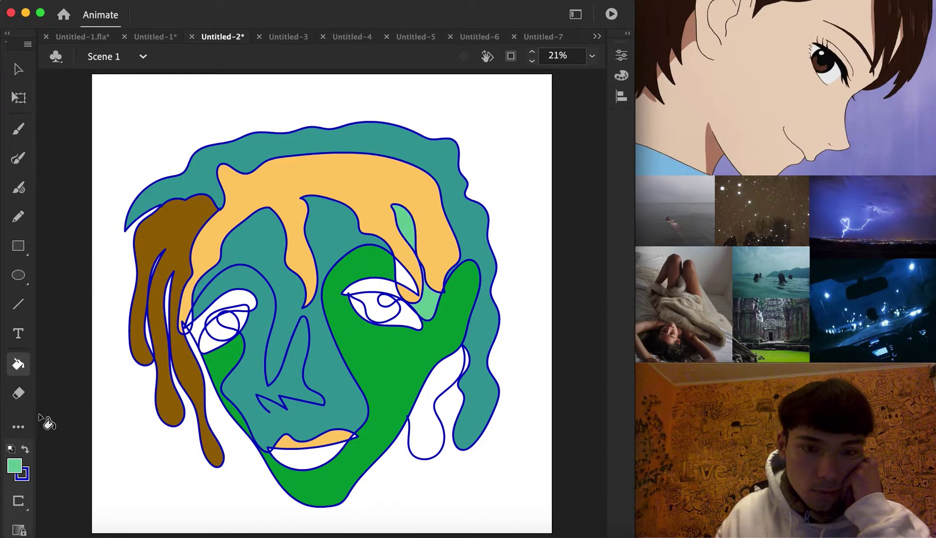
pyautogui.click(380, 310)
# Fill the cheeks, chin and ear area with peach
pyautogui.click(19, 465)
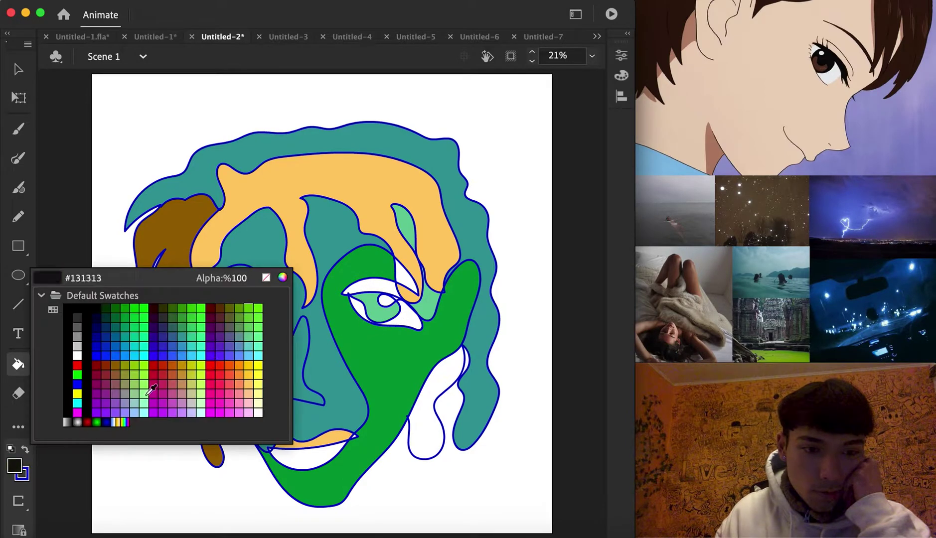
pyautogui.click(249, 395)
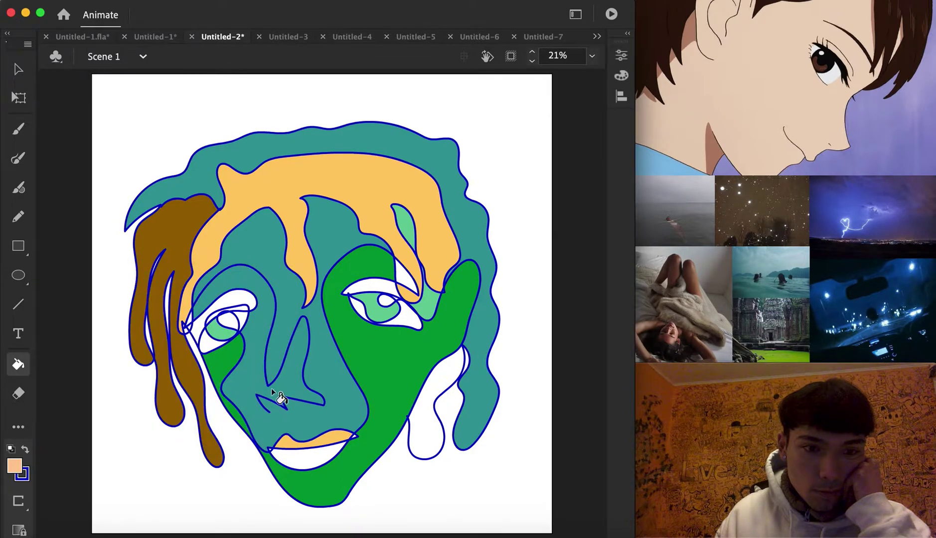
pyautogui.click(377, 373)
# Fill both upper eyelids and the lower lip with brown
pyautogui.click(19, 465)
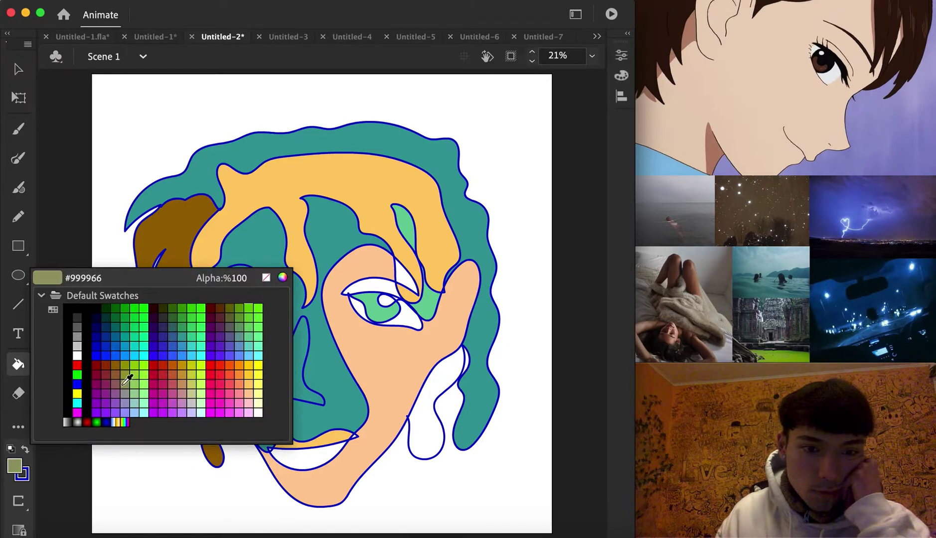
pyautogui.click(119, 364)
pyautogui.click(230, 309)
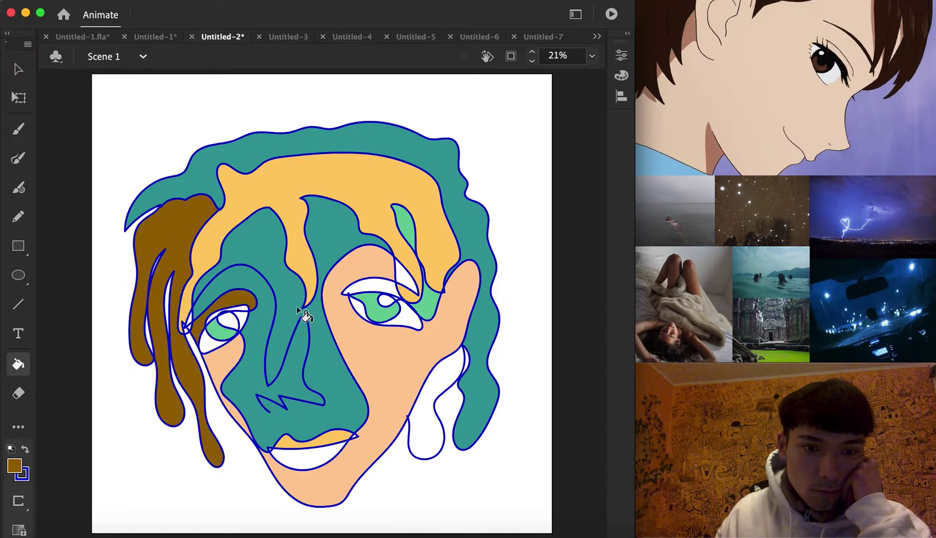
pyautogui.click(409, 304)
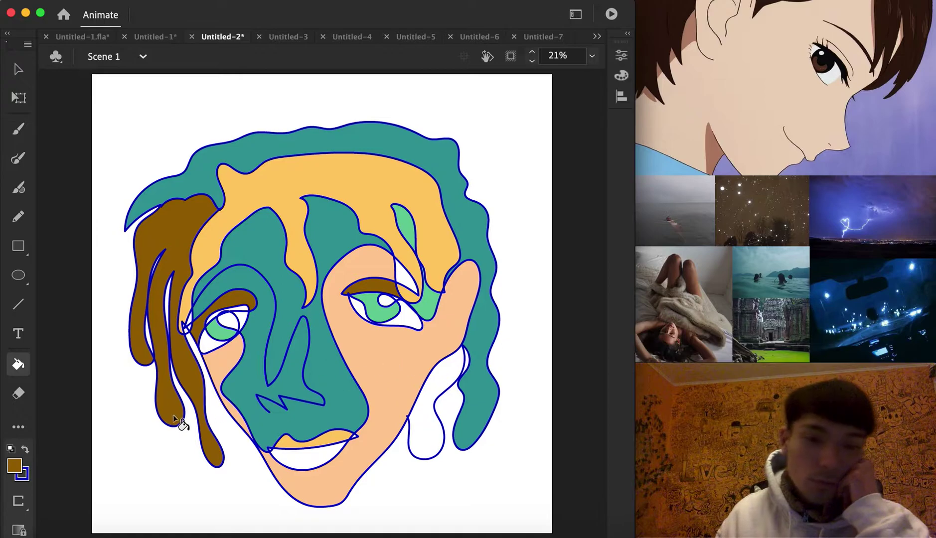
pyautogui.click(307, 457)
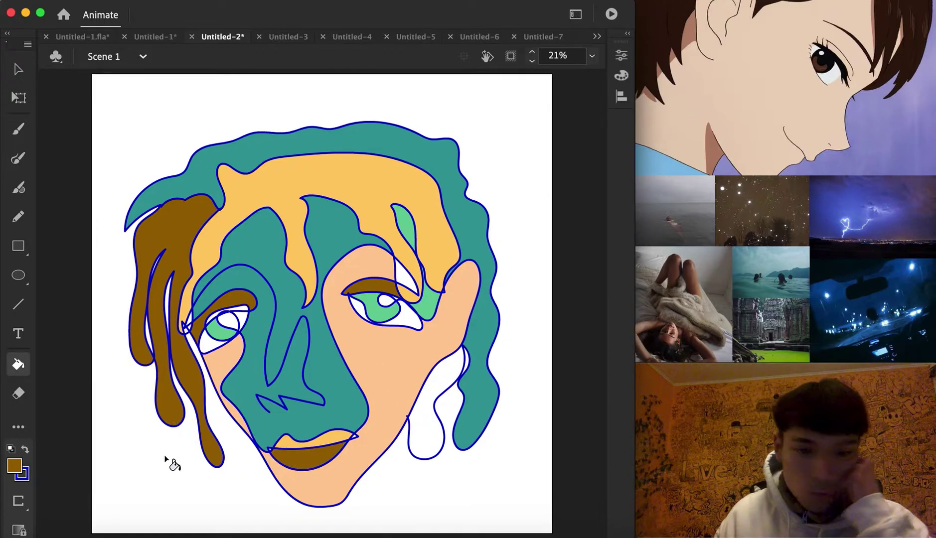
# Fill the whites of both eyes with red-orange, and the sliver under the fringe and the dangling drop below the ear with #CC6600
pyautogui.click(18, 464)
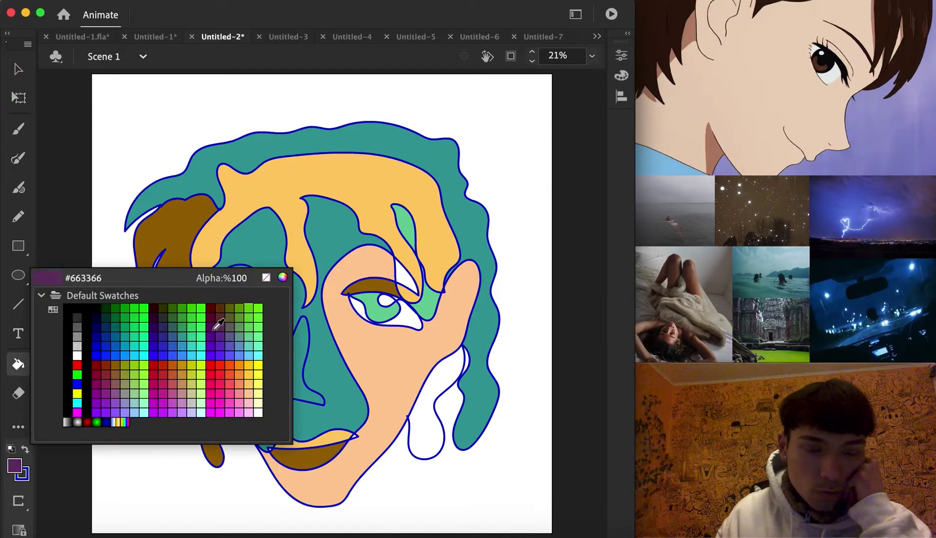
pyautogui.click(232, 373)
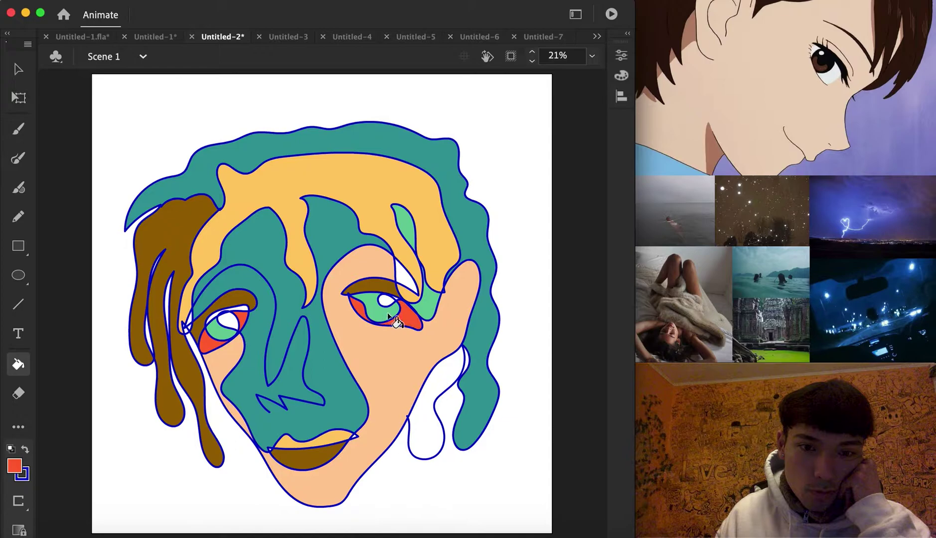
pyautogui.click(17, 467)
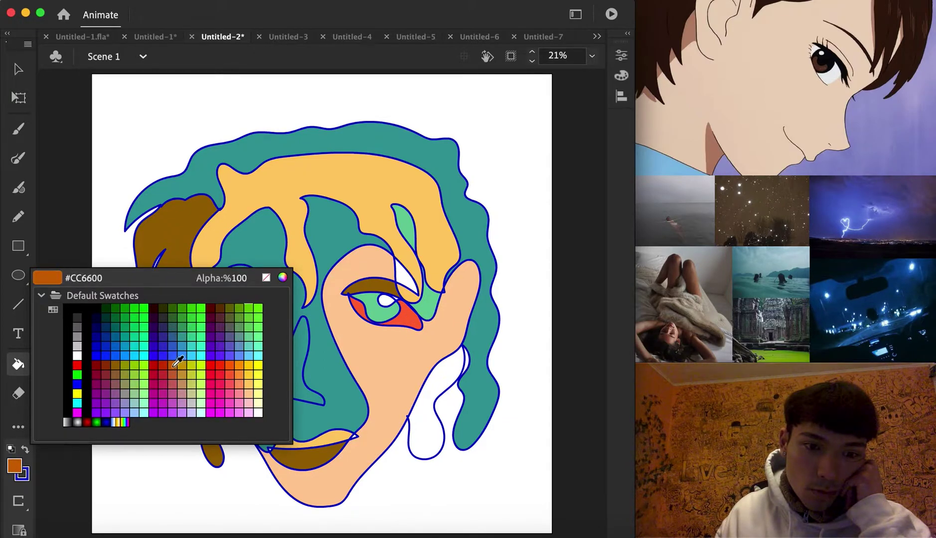
pyautogui.click(178, 361)
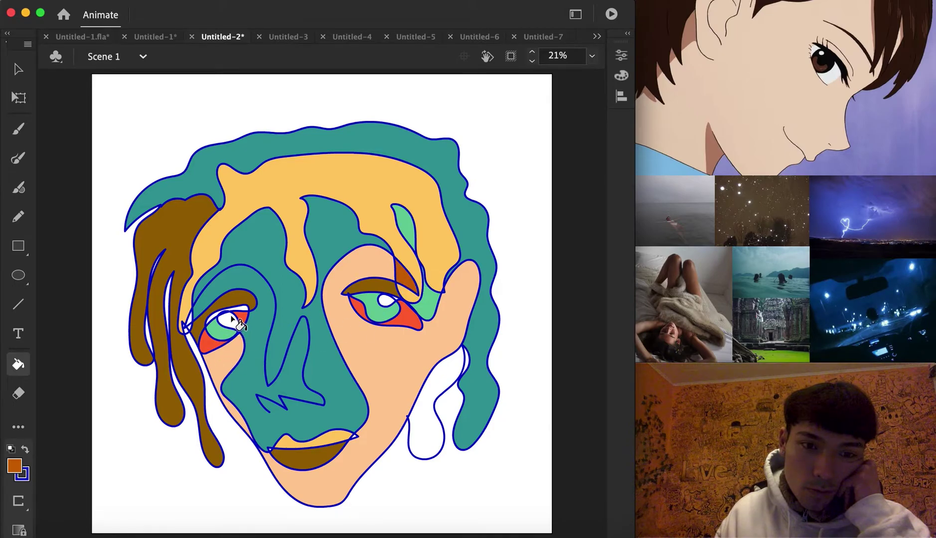
pyautogui.click(442, 391)
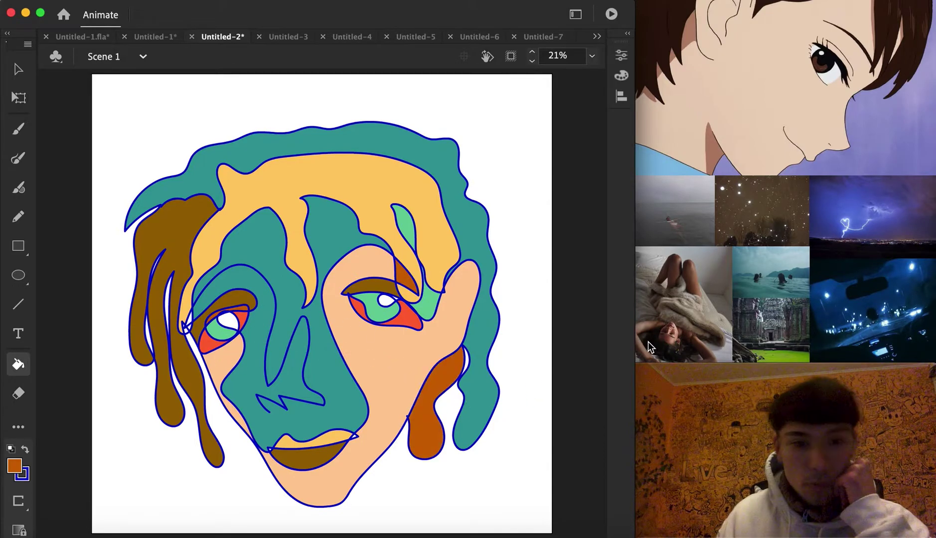
# Switch to the Untitled-3 document and draw a blue brush outline of a face with spiral eyes, nose, lips and ears
pyautogui.click(290, 37)
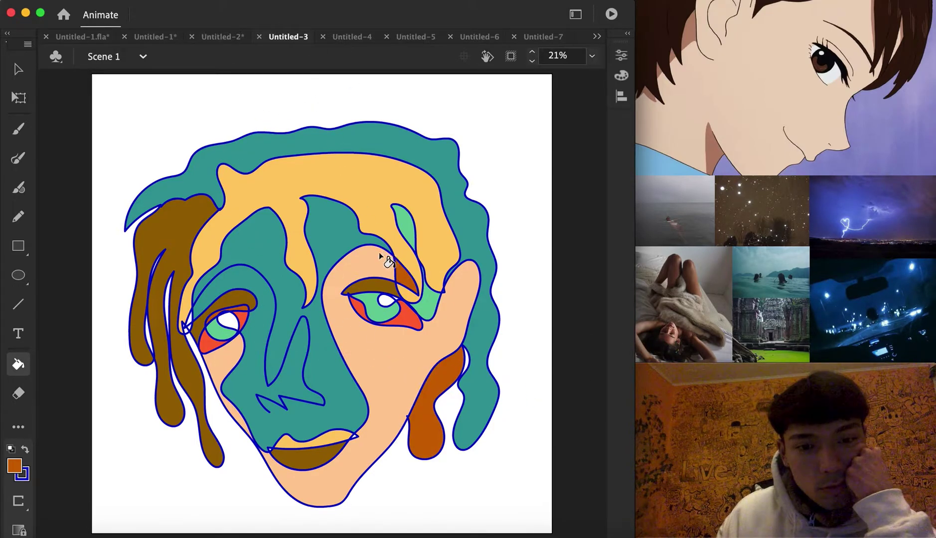
pyautogui.press('b')
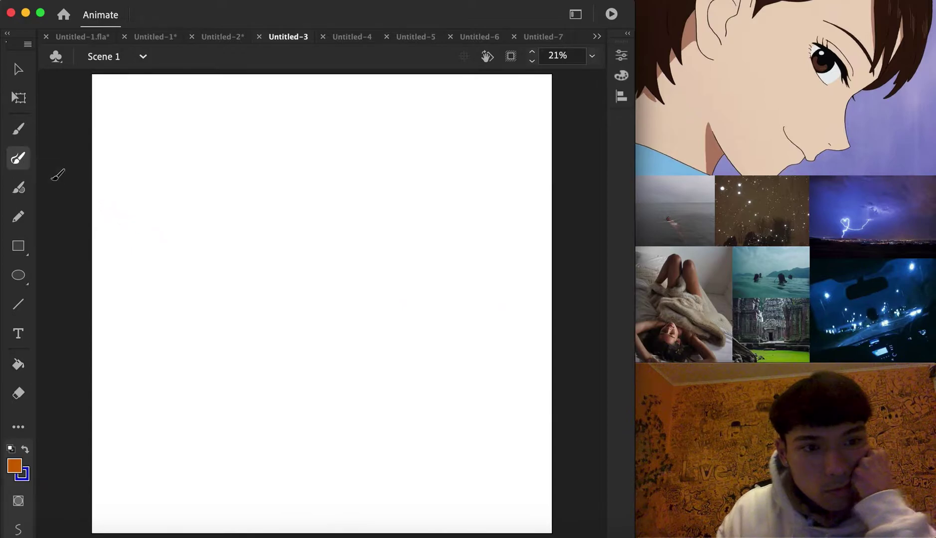
pyautogui.click(22, 474)
pyautogui.click(171, 324)
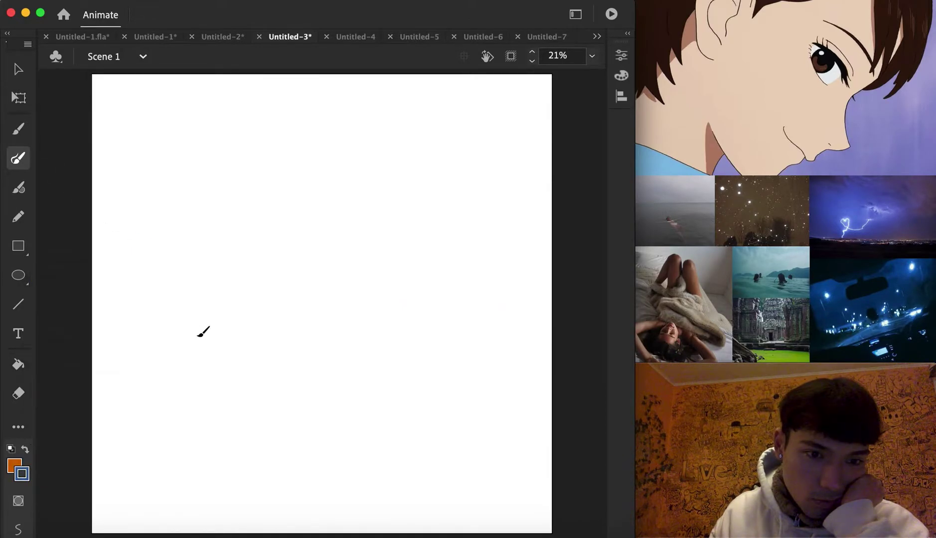
pyautogui.moveTo(287, 334)
pyautogui.mouseDown()
pyautogui.moveTo(326, 330)
pyautogui.moveTo(308, 254)
pyautogui.moveTo(296, 312)
pyautogui.moveTo(279, 287)
pyautogui.moveTo(290, 211)
pyautogui.moveTo(263, 186)
pyautogui.moveTo(228, 192)
pyautogui.moveTo(217, 214)
pyautogui.moveTo(259, 212)
pyautogui.moveTo(263, 225)
pyautogui.moveTo(215, 233)
pyautogui.moveTo(211, 246)
pyautogui.moveTo(262, 239)
pyautogui.moveTo(263, 254)
pyautogui.moveTo(238, 235)
pyautogui.moveTo(226, 265)
pyautogui.moveTo(245, 252)
pyautogui.moveTo(225, 254)
pyautogui.moveTo(250, 260)
pyautogui.moveTo(227, 300)
pyautogui.moveTo(256, 360)
pyautogui.moveTo(338, 380)
pyautogui.moveTo(270, 373)
pyautogui.moveTo(268, 386)
pyautogui.moveTo(320, 403)
pyautogui.moveTo(346, 369)
pyautogui.moveTo(343, 195)
pyautogui.moveTo(399, 203)
pyautogui.moveTo(414, 240)
pyautogui.mouseUp()
pyautogui.moveTo(352, 222)
pyautogui.mouseDown()
pyautogui.moveTo(398, 275)
pyautogui.moveTo(365, 250)
pyautogui.moveTo(392, 255)
pyautogui.moveTo(376, 253)
pyautogui.moveTo(389, 290)
pyautogui.moveTo(423, 263)
pyautogui.moveTo(447, 216)
pyautogui.moveTo(455, 273)
pyautogui.moveTo(354, 420)
pyautogui.moveTo(333, 440)
pyautogui.moveTo(284, 448)
pyautogui.moveTo(227, 367)
pyautogui.moveTo(194, 220)
pyautogui.moveTo(183, 273)
pyautogui.moveTo(210, 311)
pyautogui.moveTo(199, 240)
pyautogui.moveTo(222, 131)
pyautogui.moveTo(197, 160)
pyautogui.moveTo(189, 214)
pyautogui.mouseUp()
# Draw a spiky short-hair outline around the head and a jagged hairline across the forehead
pyautogui.moveTo(179, 181)
pyautogui.mouseDown()
pyautogui.moveTo(176, 131)
pyautogui.moveTo(190, 69)
pyautogui.mouseUp()
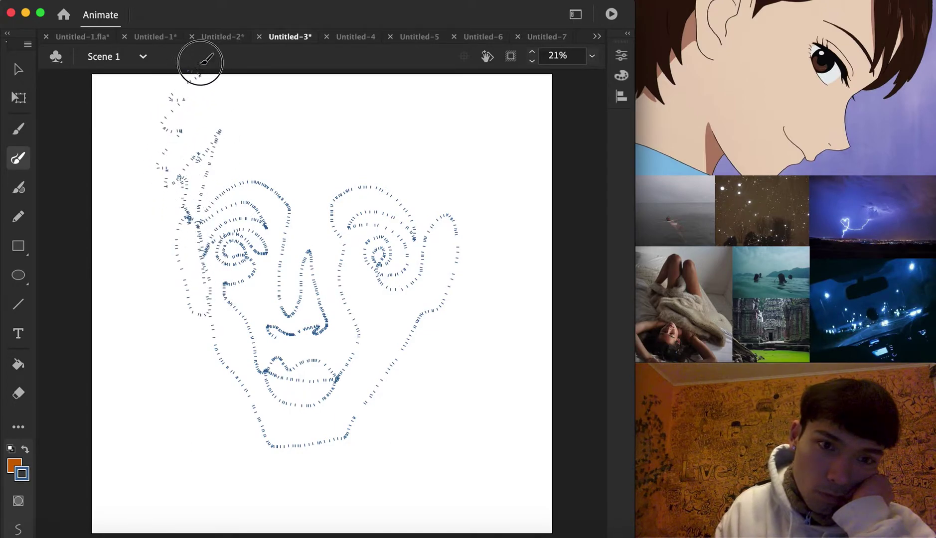
pyautogui.moveTo(418, 52)
pyautogui.mouseDown()
pyautogui.moveTo(443, 98)
pyautogui.moveTo(453, 160)
pyautogui.moveTo(434, 229)
pyautogui.mouseUp()
pyautogui.moveTo(410, 169)
pyautogui.mouseDown()
pyautogui.moveTo(389, 114)
pyautogui.moveTo(372, 137)
pyautogui.moveTo(324, 136)
pyautogui.moveTo(288, 120)
pyautogui.moveTo(215, 134)
pyautogui.mouseUp()
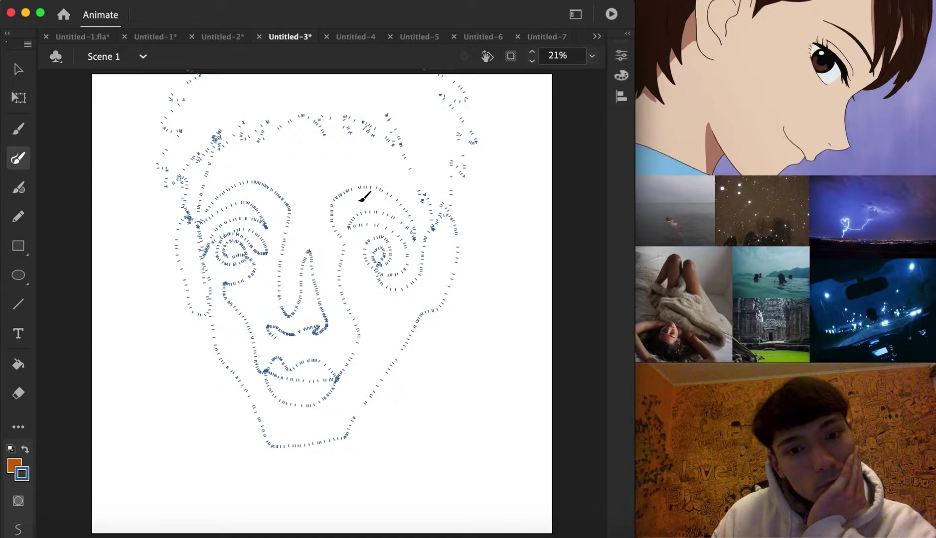
pyautogui.moveTo(357, 202); pyautogui.dragTo(356, 202)
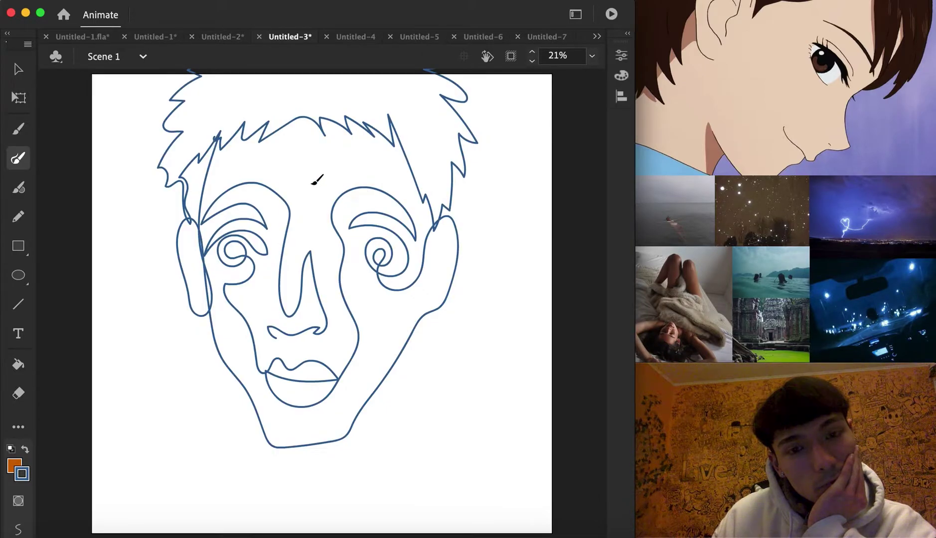
# Select the whole line drawing and move it down so the top of the hair fits on the canvas
pyautogui.press('v')
pyautogui.moveTo(156, 479)
pyautogui.mouseDown()
pyautogui.moveTo(417, 110)
pyautogui.moveTo(511, 21)
pyautogui.moveTo(536, 30)
pyautogui.mouseUp()
pyautogui.moveTo(452, 75); pyautogui.dragTo(450, 121)
pyautogui.click(487, 151)
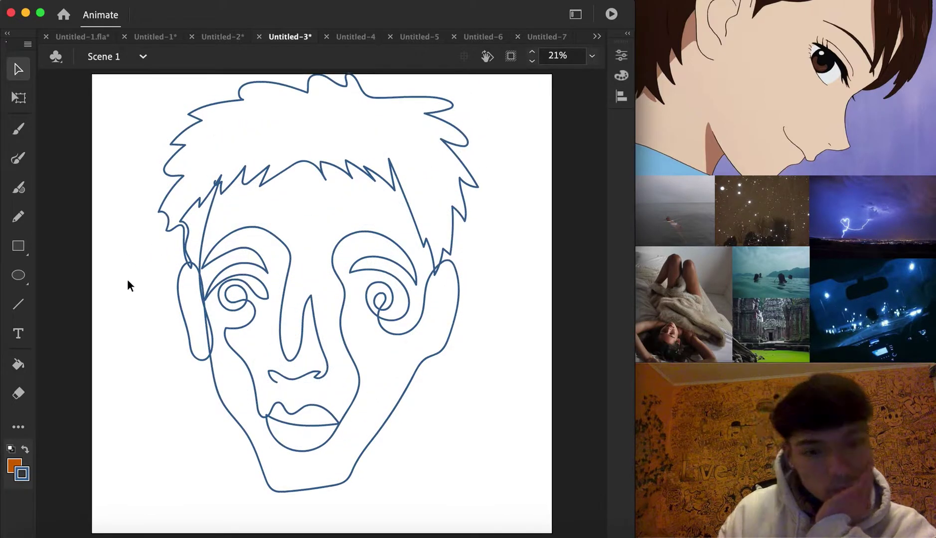
# Fill the spiky hair with orange-red and the narrow sideburn area with #FF9900
pyautogui.click(19, 369)
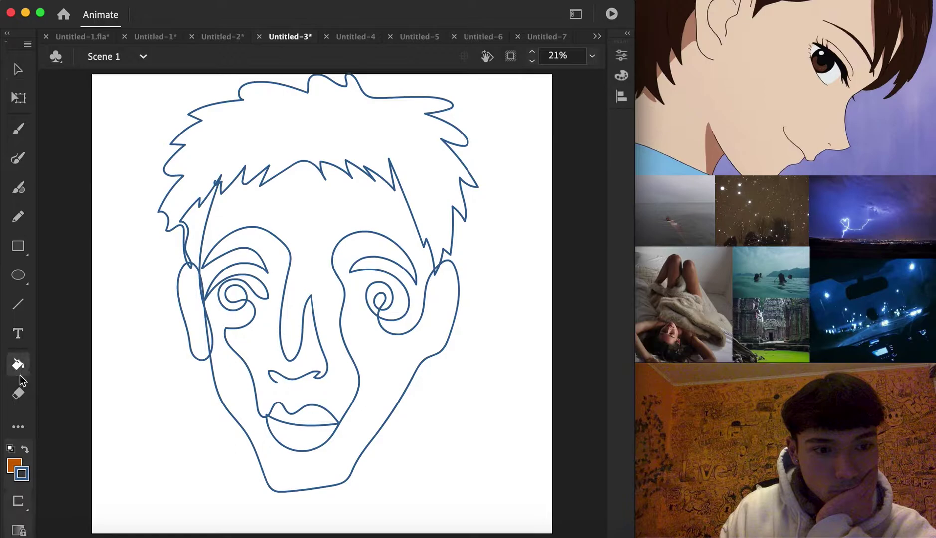
pyautogui.click(14, 468)
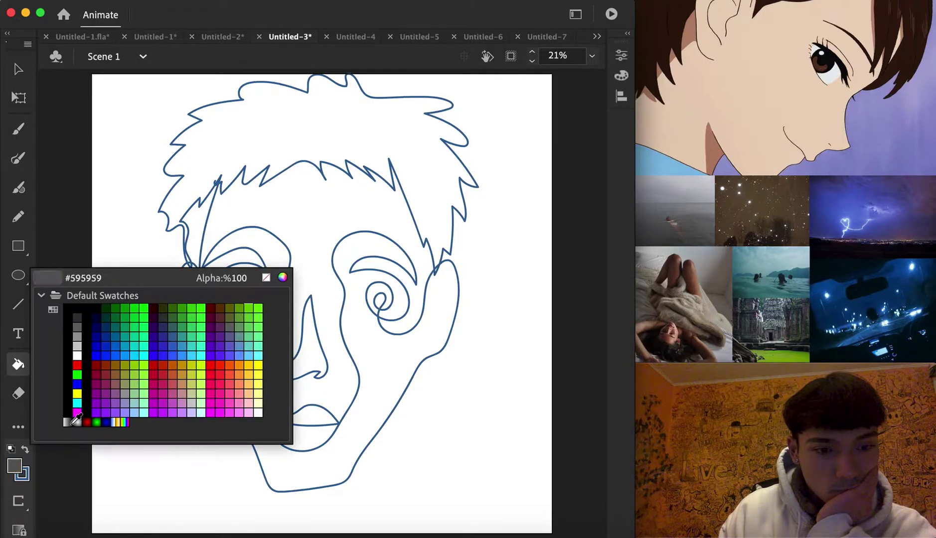
pyautogui.click(242, 360)
pyautogui.click(258, 180)
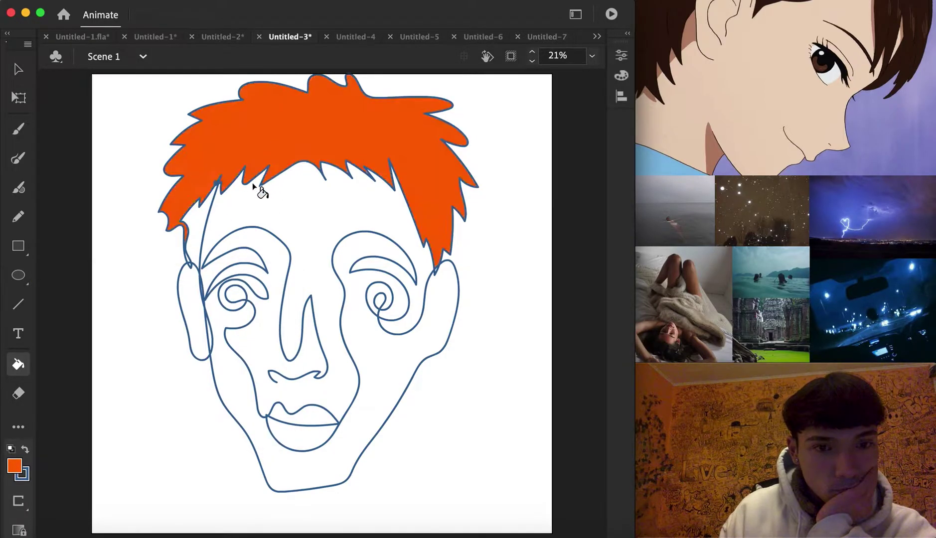
pyautogui.click(22, 463)
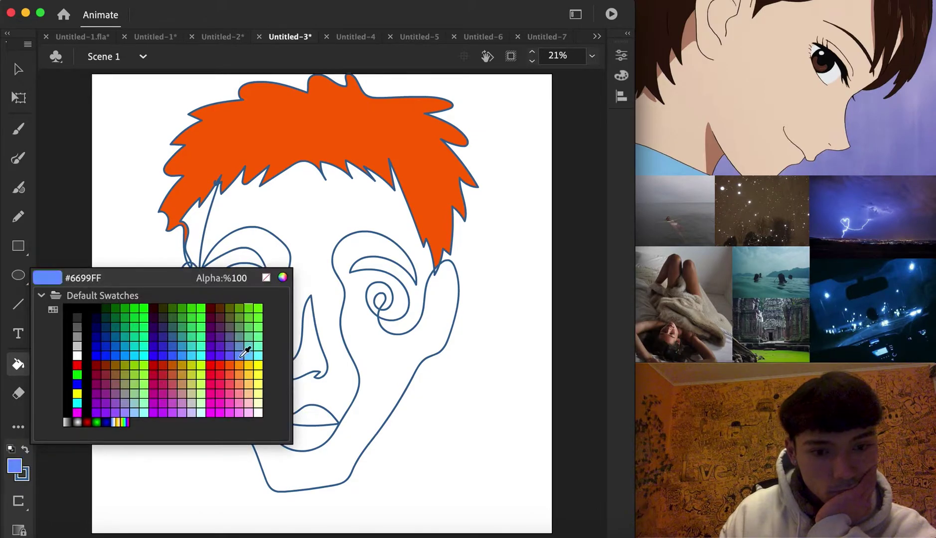
pyautogui.click(246, 360)
pyautogui.click(204, 225)
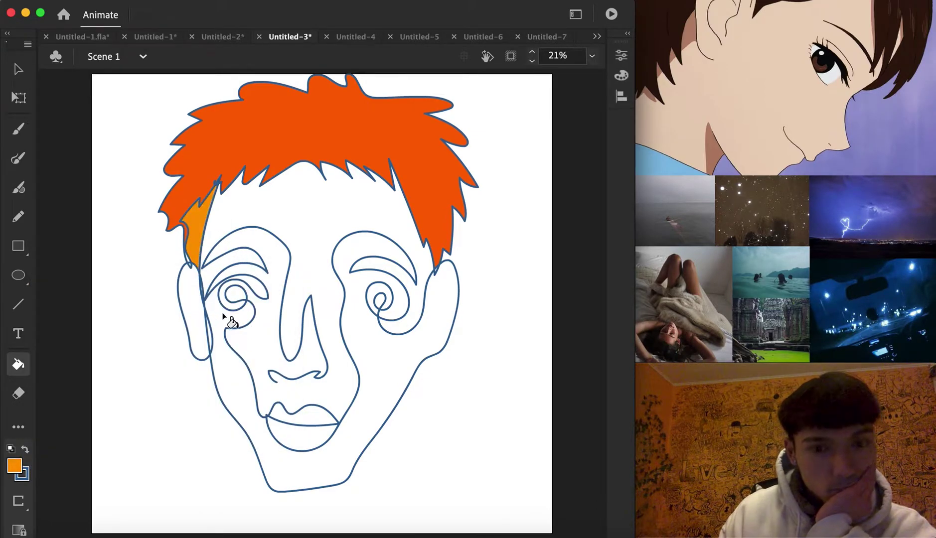
# Fill the forehead and nose area with dark brown and the cheeks, chin and connected ear with dark red
pyautogui.click(15, 464)
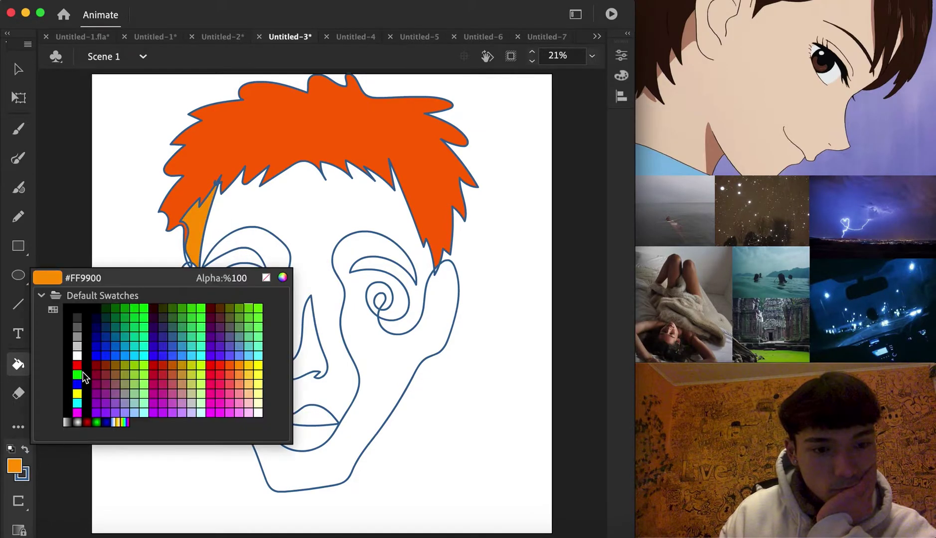
pyautogui.click(218, 306)
pyautogui.click(315, 213)
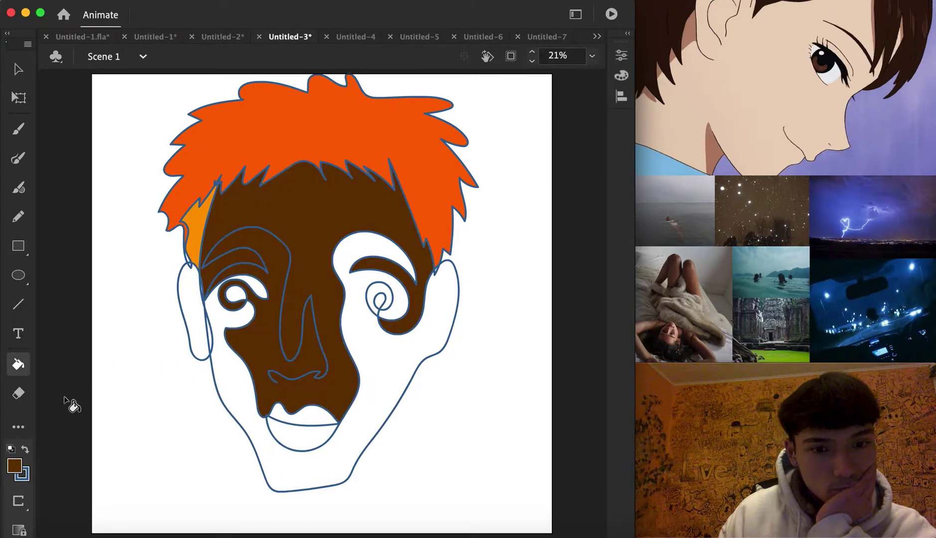
pyautogui.click(16, 466)
pyautogui.click(98, 368)
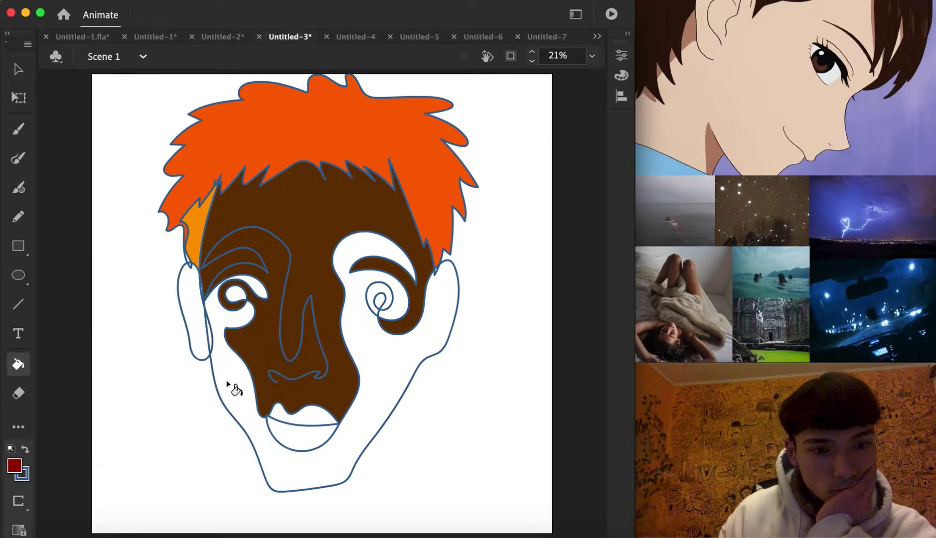
pyautogui.click(220, 399)
# Fill the upper lip with black
pyautogui.click(13, 466)
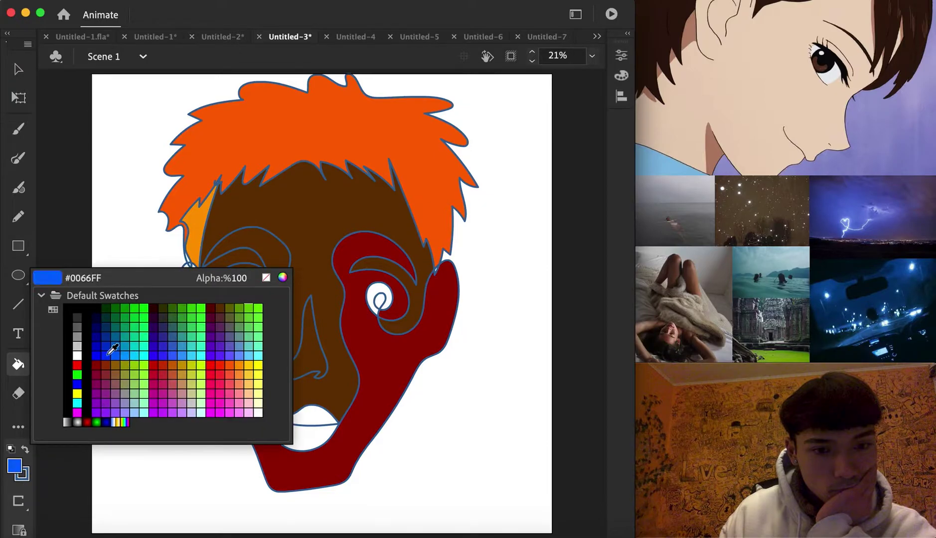
pyautogui.click(75, 307)
pyautogui.click(312, 416)
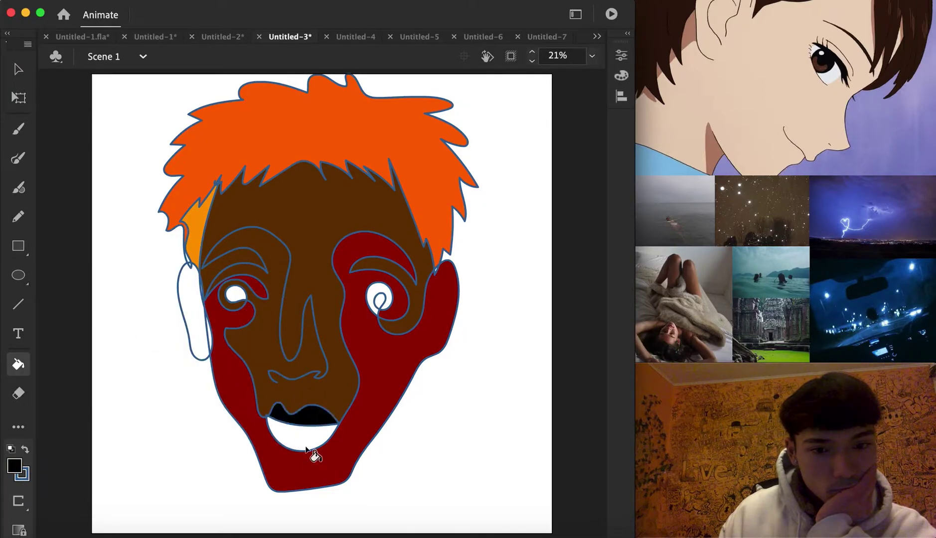
# Fill the empty ear and the rings of both eyes with black
pyautogui.click(202, 333)
pyautogui.click(373, 298)
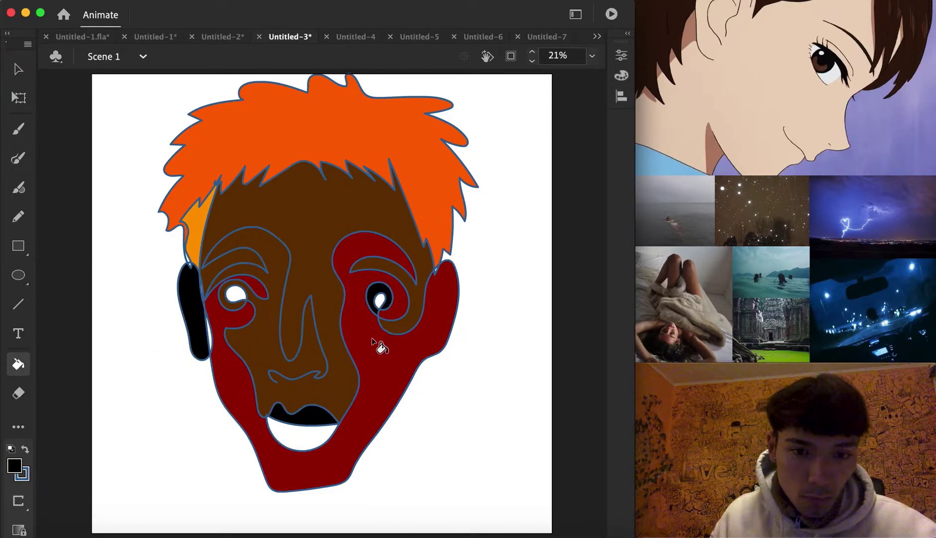
pyautogui.press('super+z')
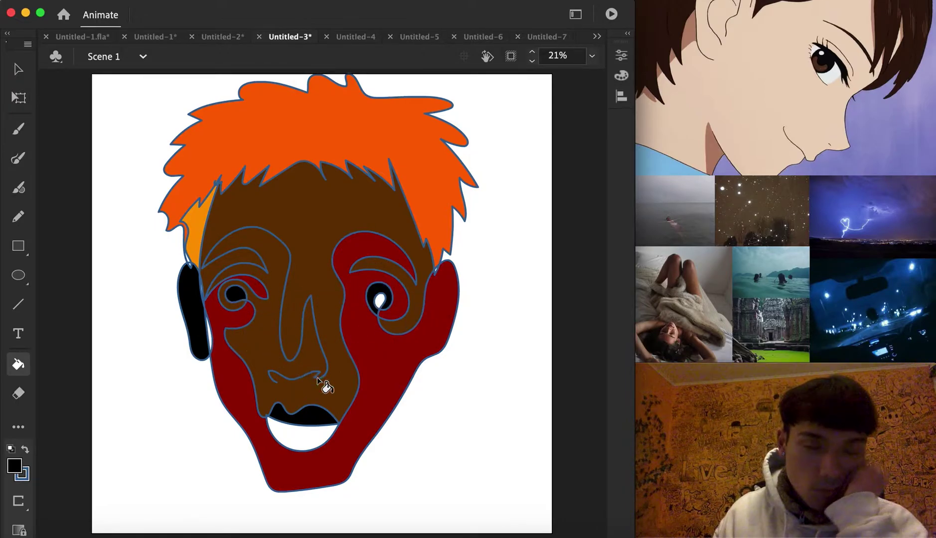
# Fill the lower lip with pale khaki and the small centre of the spiral eye with #CC0000
pyautogui.click(15, 466)
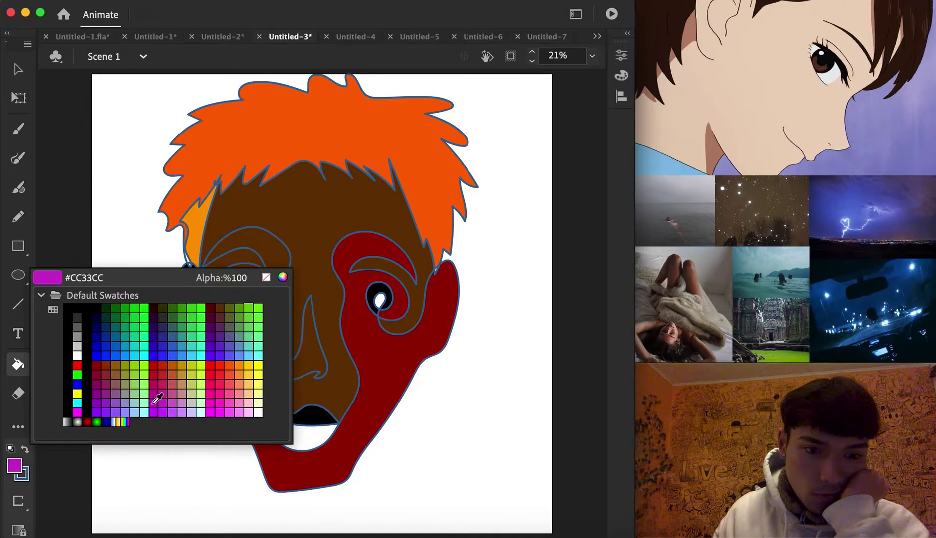
pyautogui.click(198, 387)
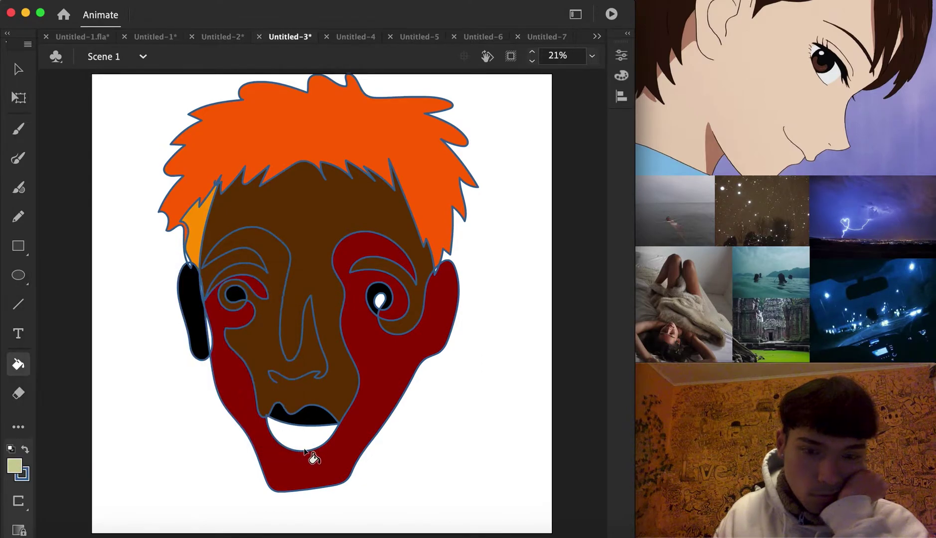
pyautogui.click(307, 441)
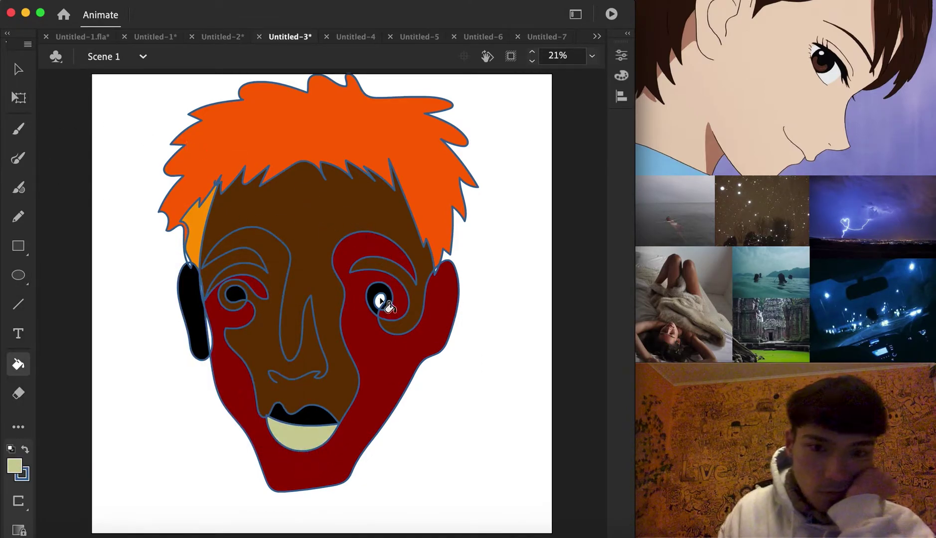
pyautogui.click(12, 471)
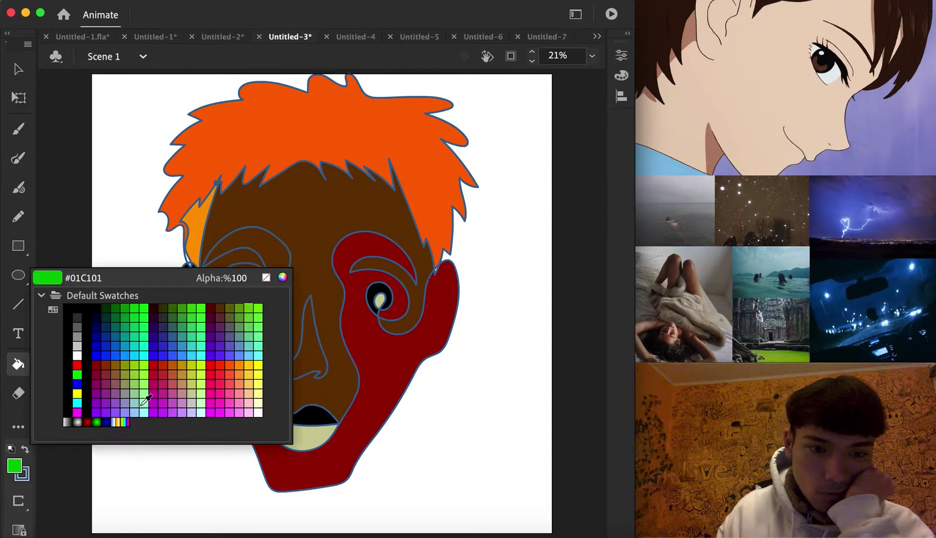
pyautogui.click(155, 362)
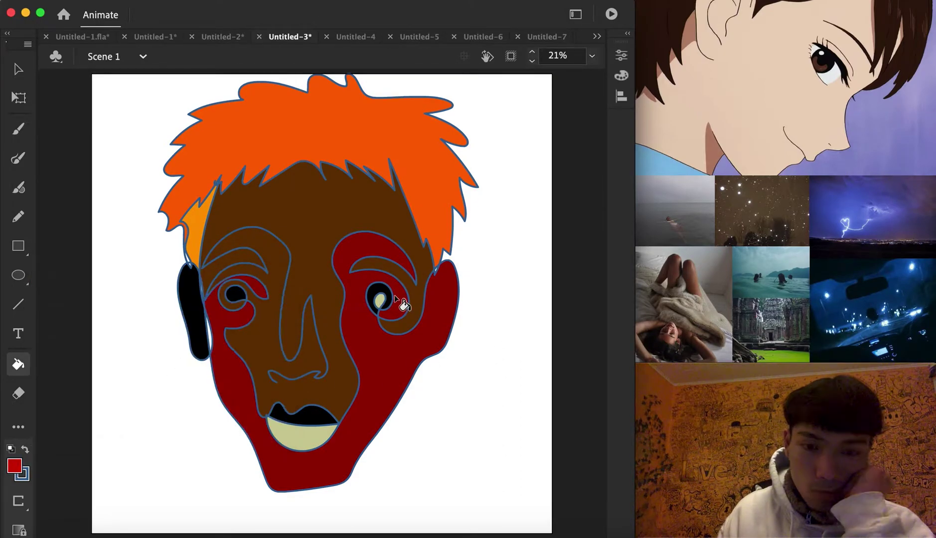
# Select the whole coloured face and move it slightly down so the hair sits fully on the canvas
pyautogui.click(16, 72)
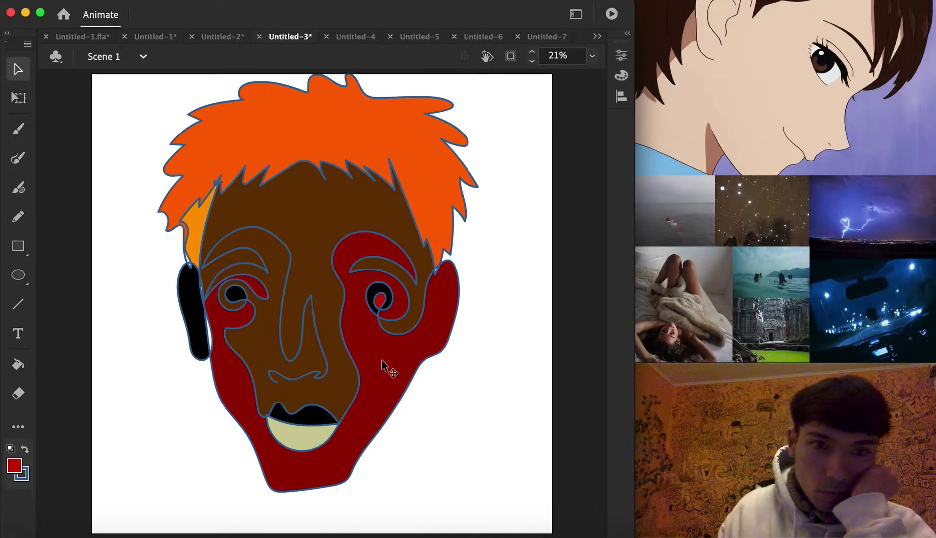
pyautogui.moveTo(503, 503)
pyautogui.mouseDown()
pyautogui.moveTo(177, 335)
pyautogui.moveTo(135, 73)
pyautogui.mouseUp()
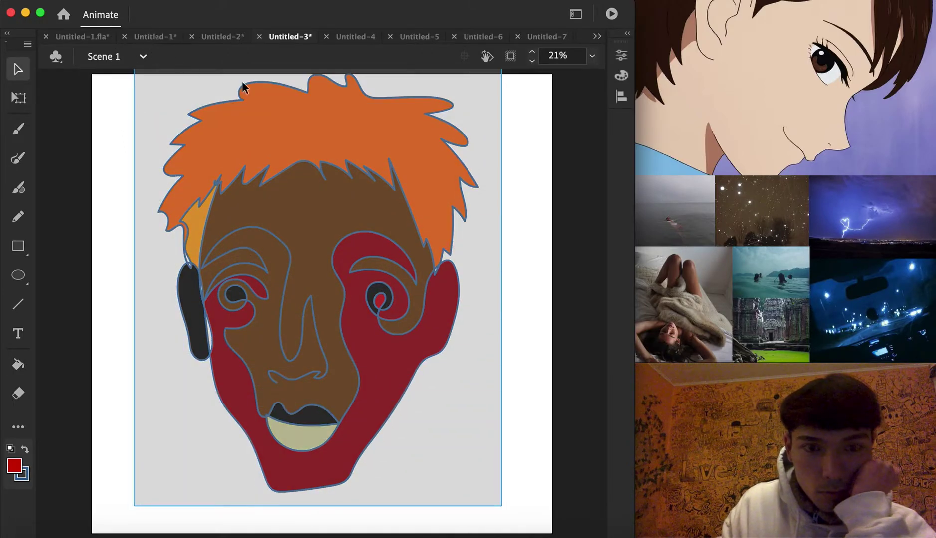
pyautogui.moveTo(355, 131); pyautogui.dragTo(355, 126)
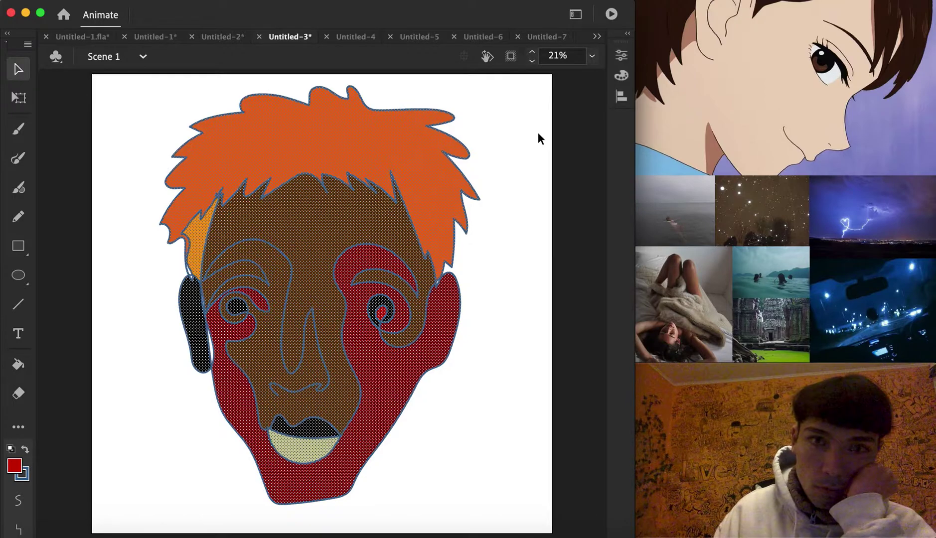
pyautogui.click(493, 122)
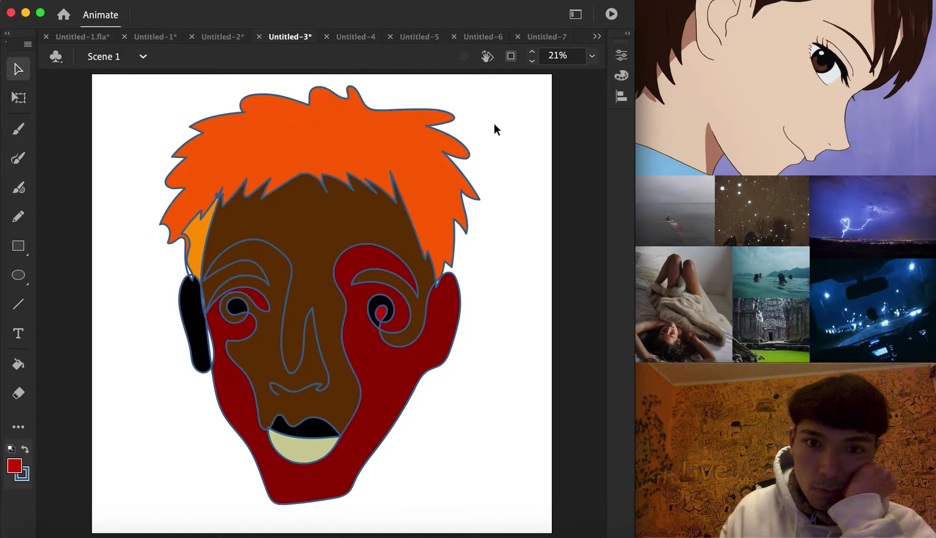
# Switch to the Untitled-4 document and draw a freehand line-art face with forehead, one eye, nose, lips, jaw and one ear
pyautogui.hotkey('ctrl', 'a')
pyautogui.press('Delete')
pyautogui.click(20, 161)
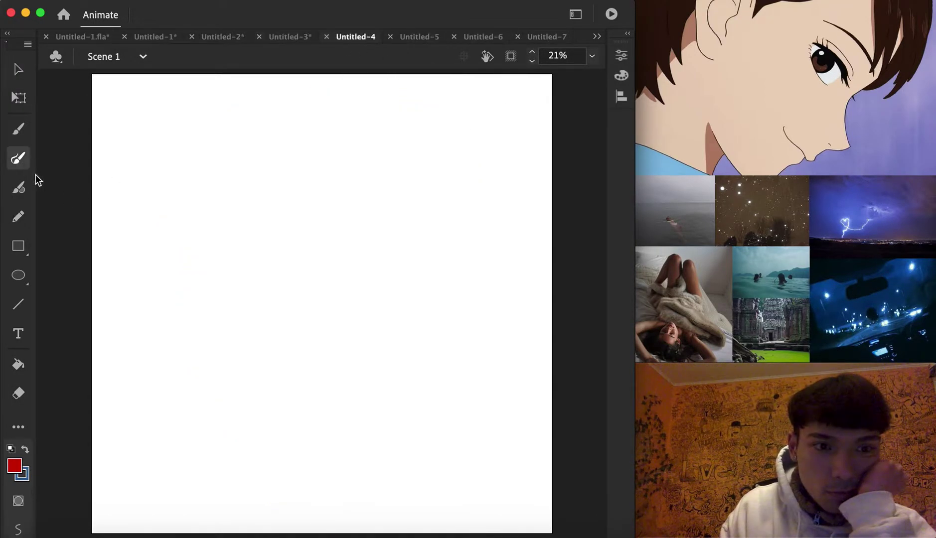
pyautogui.moveTo(257, 321)
pyautogui.mouseDown()
pyautogui.moveTo(284, 334)
pyautogui.moveTo(325, 332)
pyautogui.moveTo(318, 245)
pyautogui.moveTo(304, 277)
pyautogui.moveTo(276, 302)
pyautogui.moveTo(273, 226)
pyautogui.moveTo(243, 247)
pyautogui.moveTo(197, 225)
pyautogui.moveTo(194, 196)
pyautogui.moveTo(166, 213)
pyautogui.moveTo(178, 189)
pyautogui.moveTo(254, 162)
pyautogui.moveTo(355, 153)
pyautogui.moveTo(417, 166)
pyautogui.moveTo(442, 200)
pyautogui.moveTo(421, 187)
pyautogui.moveTo(415, 208)
pyautogui.moveTo(368, 233)
pyautogui.moveTo(322, 192)
pyautogui.moveTo(275, 224)
pyautogui.moveTo(320, 235)
pyautogui.moveTo(344, 261)
pyautogui.moveTo(384, 264)
pyautogui.moveTo(379, 294)
pyautogui.moveTo(397, 301)
pyautogui.moveTo(376, 324)
pyautogui.moveTo(367, 377)
pyautogui.moveTo(344, 386)
pyautogui.moveTo(318, 369)
pyautogui.moveTo(252, 385)
pyautogui.moveTo(317, 392)
pyautogui.moveTo(341, 384)
pyautogui.moveTo(327, 408)
pyautogui.moveTo(285, 416)
pyautogui.moveTo(237, 367)
pyautogui.moveTo(247, 341)
pyautogui.moveTo(233, 312)
pyautogui.moveTo(235, 251)
pyautogui.moveTo(213, 249)
pyautogui.moveTo(198, 279)
pyautogui.moveTo(195, 341)
pyautogui.moveTo(260, 453)
pyautogui.moveTo(342, 459)
pyautogui.moveTo(415, 375)
pyautogui.moveTo(439, 211)
pyautogui.moveTo(465, 192)
pyautogui.moveTo(451, 305)
pyautogui.moveTo(431, 299)
pyautogui.moveTo(425, 249)
pyautogui.moveTo(390, 219)
pyautogui.moveTo(337, 220)
pyautogui.moveTo(390, 232)
pyautogui.moveTo(402, 258)
pyautogui.moveTo(351, 244)
pyautogui.moveTo(351, 225)
pyautogui.moveTo(372, 253)
pyautogui.moveTo(394, 239)
pyautogui.mouseUp()
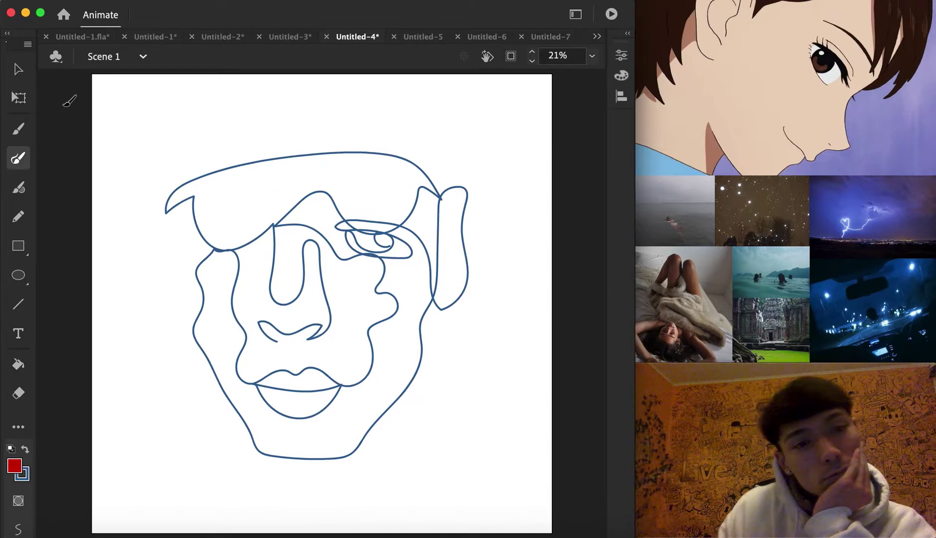
# Move the whole face drawing down and draw wavy hair, a forehead band and long hanging strands around it
pyautogui.press('v')
pyautogui.moveTo(150, 135)
pyautogui.mouseDown()
pyautogui.moveTo(501, 462)
pyautogui.moveTo(502, 492)
pyautogui.mouseUp()
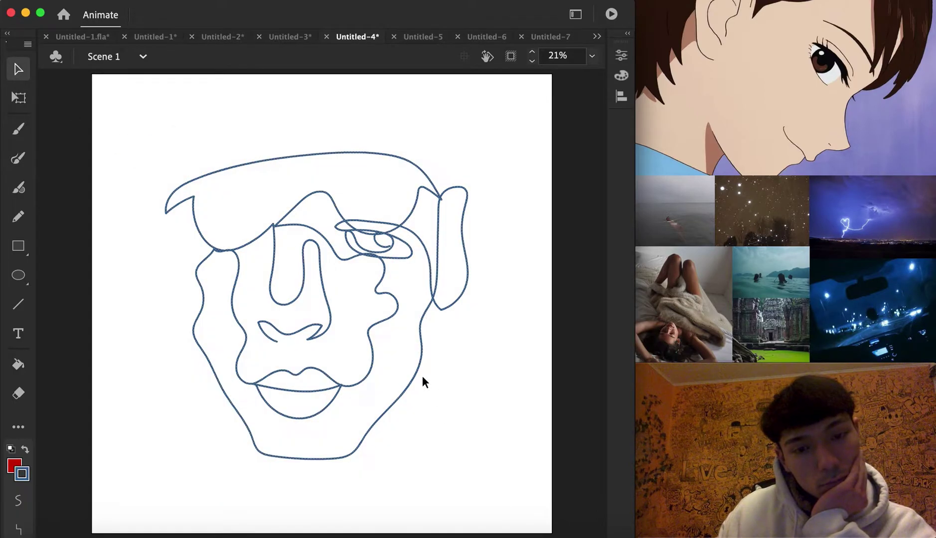
pyautogui.moveTo(347, 391); pyautogui.dragTo(358, 412)
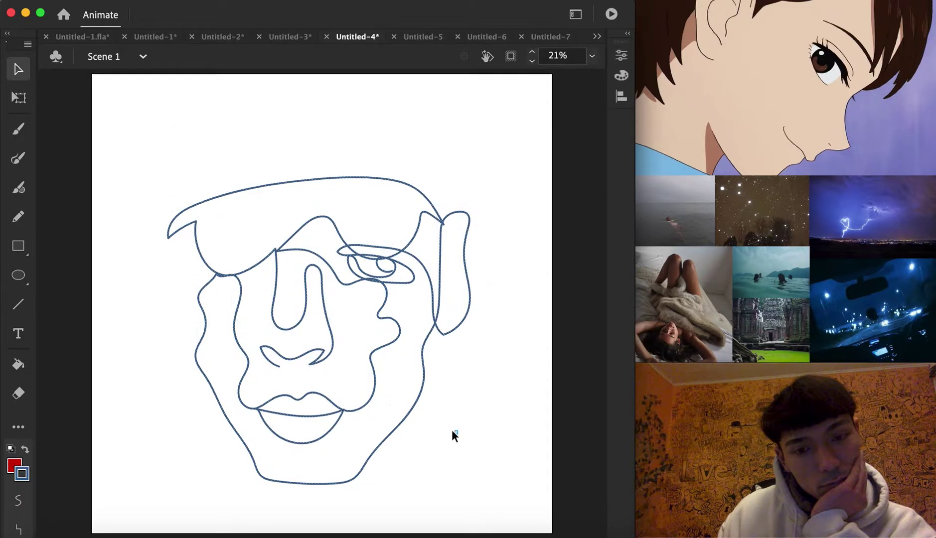
pyautogui.click(20, 158)
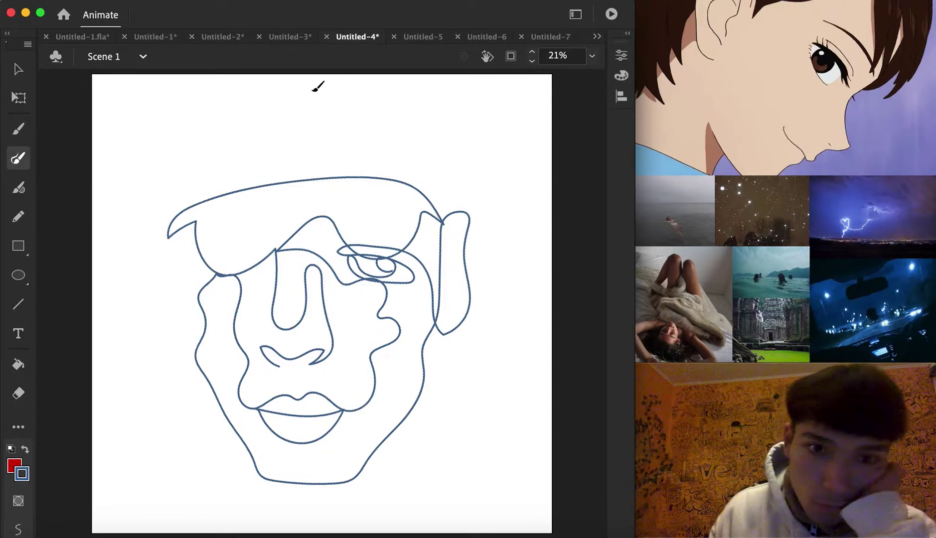
pyautogui.moveTo(457, 211)
pyautogui.mouseDown()
pyautogui.moveTo(485, 189)
pyautogui.moveTo(470, 103)
pyautogui.moveTo(445, 74)
pyautogui.moveTo(321, 55)
pyautogui.moveTo(242, 65)
pyautogui.moveTo(185, 100)
pyautogui.moveTo(155, 151)
pyautogui.moveTo(137, 283)
pyautogui.moveTo(165, 441)
pyautogui.moveTo(195, 429)
pyautogui.moveTo(160, 297)
pyautogui.moveTo(172, 237)
pyautogui.moveTo(195, 386)
pyautogui.moveTo(227, 433)
pyautogui.moveTo(208, 420)
pyautogui.moveTo(205, 392)
pyautogui.moveTo(186, 369)
pyautogui.moveTo(180, 337)
pyautogui.moveTo(193, 298)
pyautogui.moveTo(182, 229)
pyautogui.moveTo(166, 275)
pyautogui.moveTo(182, 322)
pyautogui.moveTo(168, 279)
pyautogui.moveTo(175, 223)
pyautogui.moveTo(236, 130)
pyautogui.moveTo(192, 198)
pyautogui.moveTo(230, 161)
pyautogui.moveTo(271, 143)
pyautogui.moveTo(219, 185)
pyautogui.moveTo(345, 145)
pyautogui.moveTo(399, 160)
pyautogui.moveTo(448, 223)
pyautogui.mouseUp()
# Select the whole line drawing, scale it down and reposition it so the hair fits on the canvas
pyautogui.press('v')
pyautogui.moveTo(510, 505)
pyautogui.mouseDown()
pyautogui.moveTo(156, 382)
pyautogui.moveTo(123, 62)
pyautogui.mouseUp()
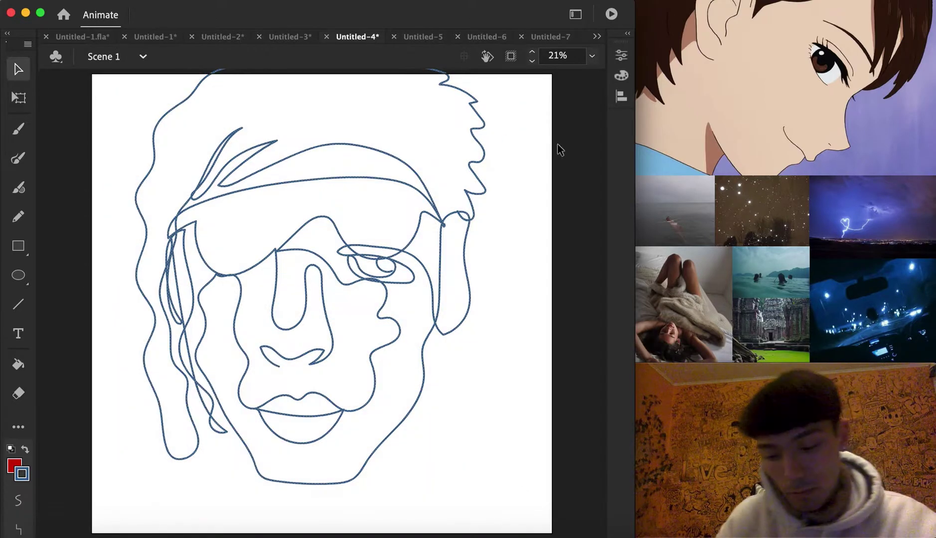
pyautogui.rightClick(483, 124)
pyautogui.moveTo(553, 376)
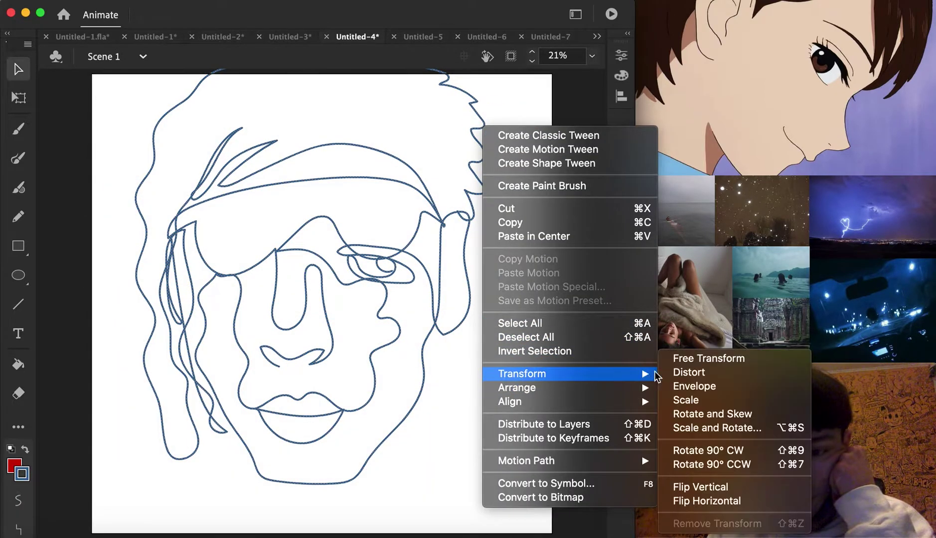
pyautogui.click(688, 398)
pyautogui.moveTo(484, 484); pyautogui.dragTo(466, 461)
pyautogui.moveTo(348, 188); pyautogui.dragTo(356, 219)
pyautogui.click(512, 277)
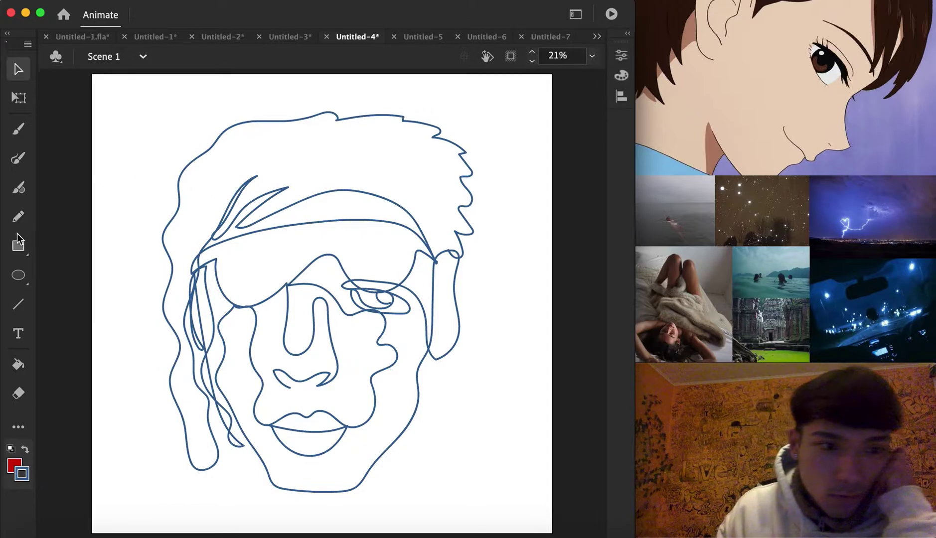
# Fill the hair and the outer cheek and jaw area with dark blue
pyautogui.click(15, 465)
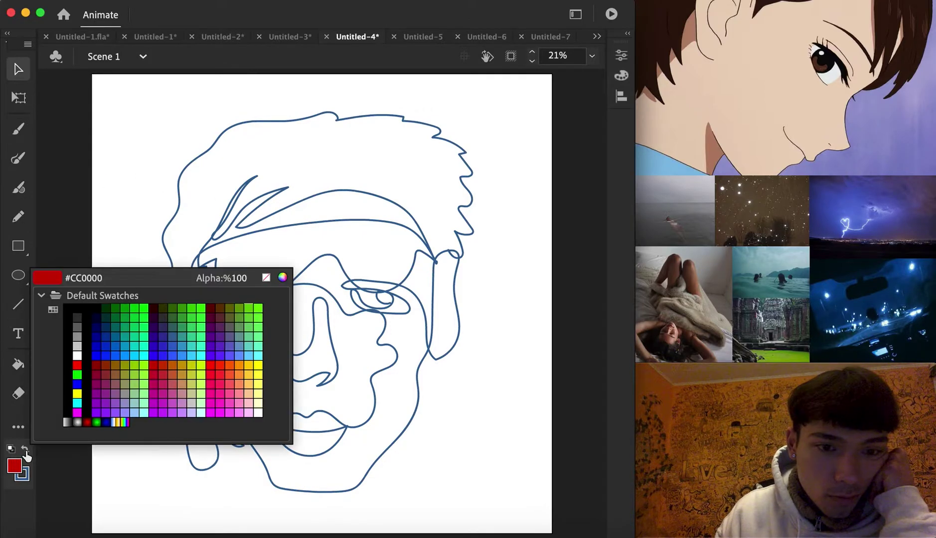
pyautogui.click(119, 329)
pyautogui.click(18, 364)
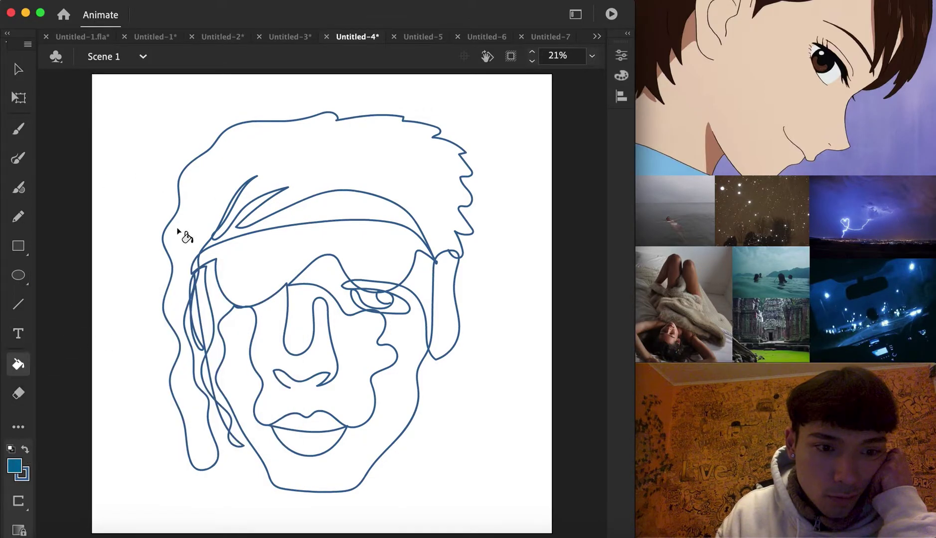
pyautogui.click(185, 234)
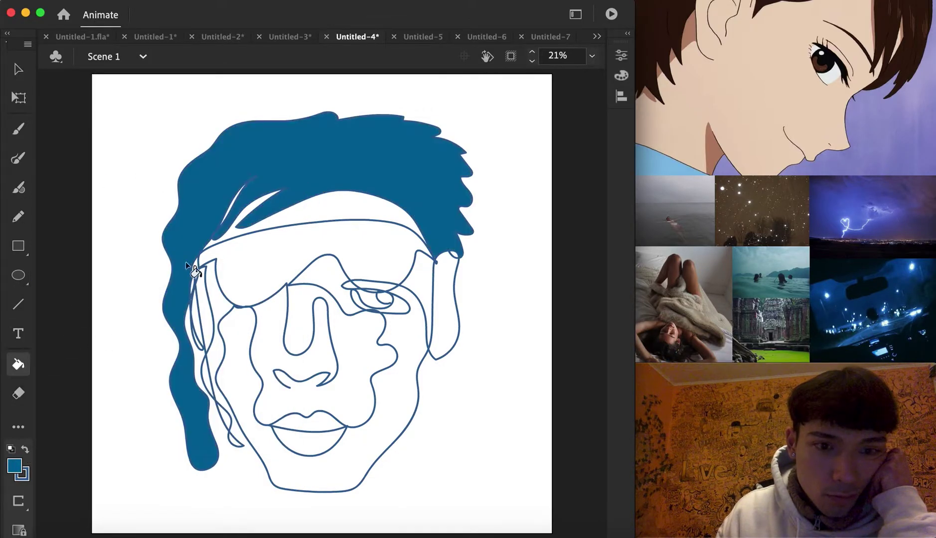
pyautogui.click(236, 452)
# Fill the upper lip, the forehead area and the eye with #00CCCC
pyautogui.click(15, 466)
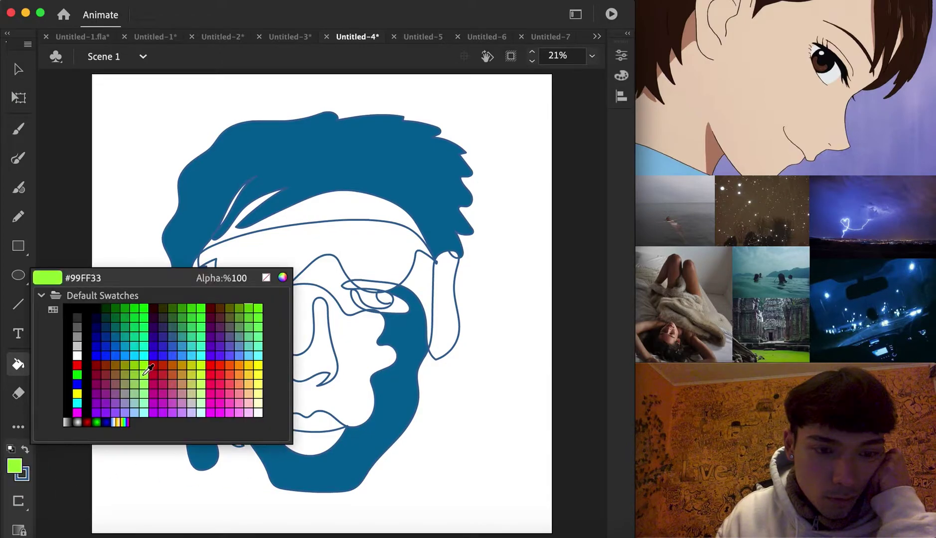
pyautogui.click(144, 347)
pyautogui.click(294, 416)
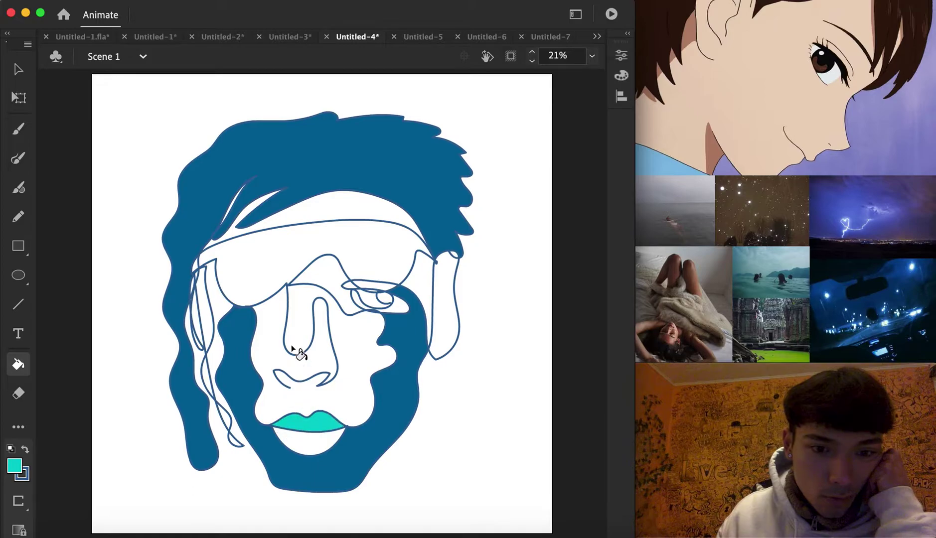
pyautogui.click(272, 276)
pyautogui.click(16, 466)
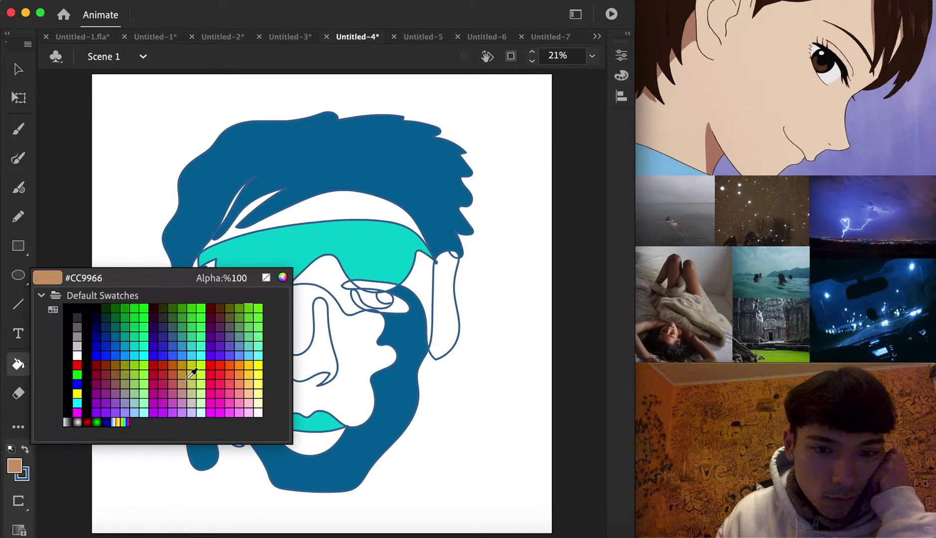
pyautogui.press('Escape')
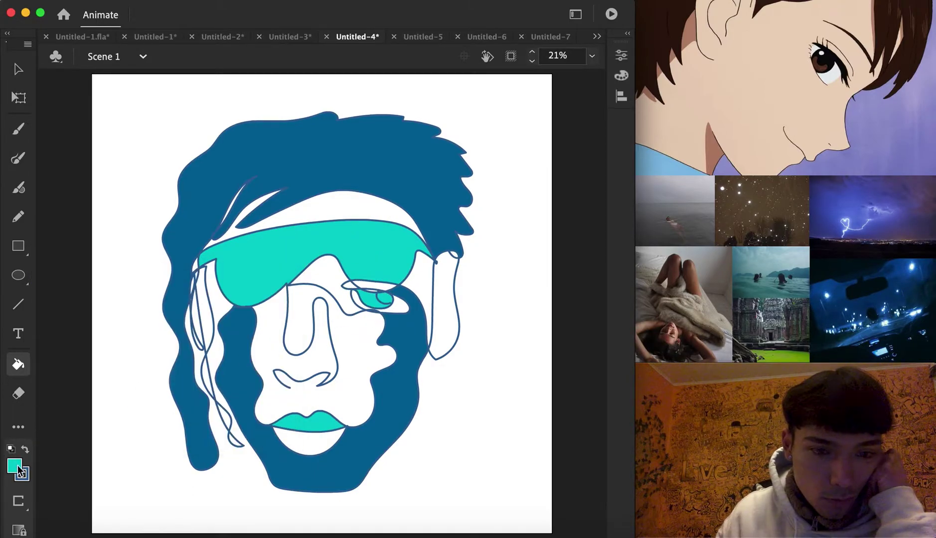
# Fill the forehead area and the thin twisted strands hanging beside the face with bright green
pyautogui.click(19, 468)
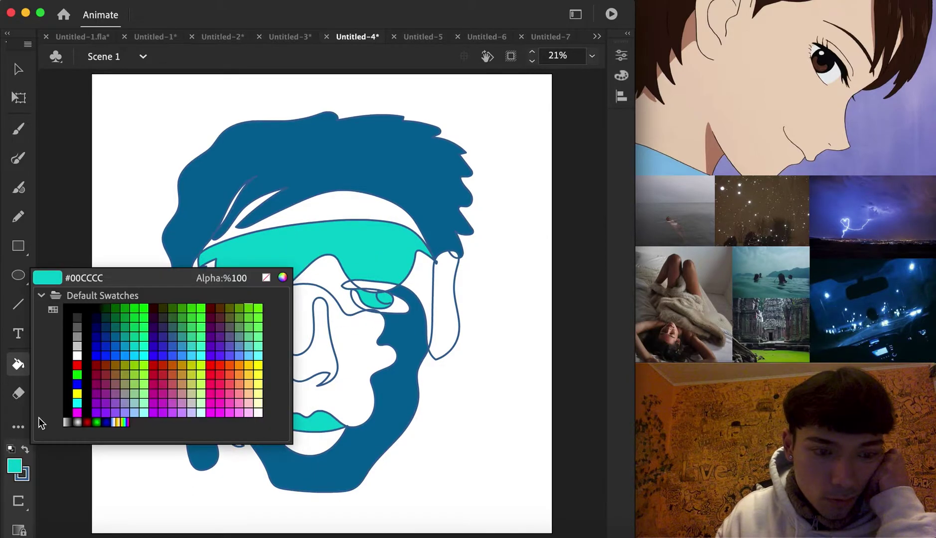
pyautogui.click(143, 325)
pyautogui.click(309, 249)
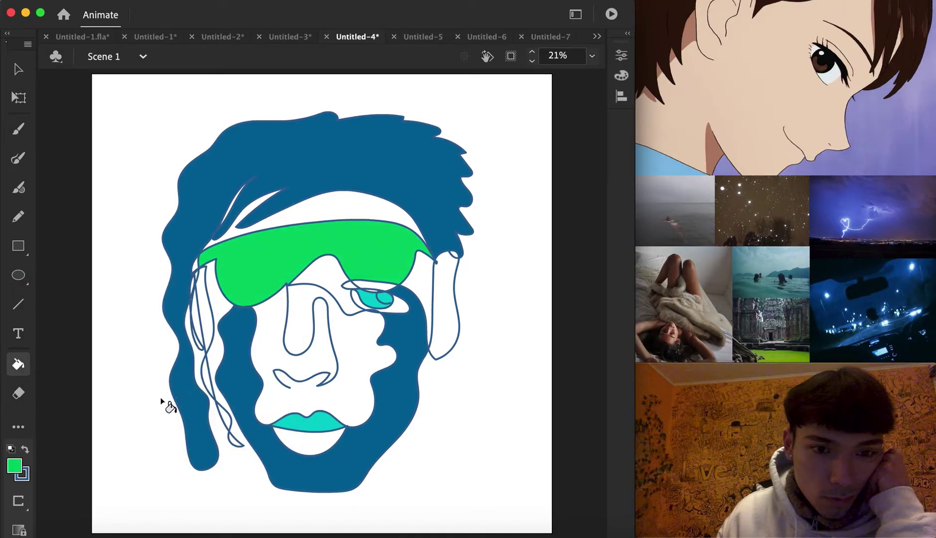
pyautogui.click(203, 324)
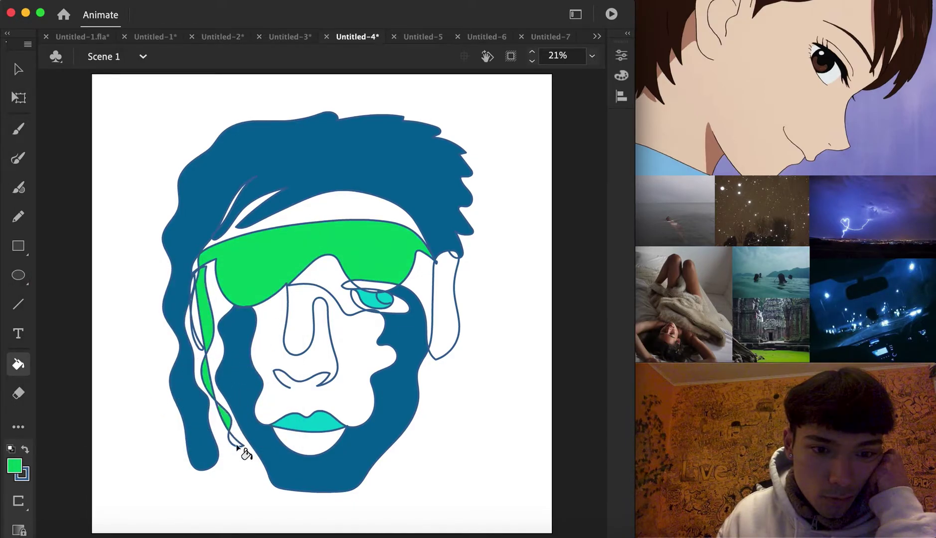
# Fill the band between hair and forehead, the ear and the narrow sliver beside the hanging strands with #0099CC
pyautogui.click(16, 468)
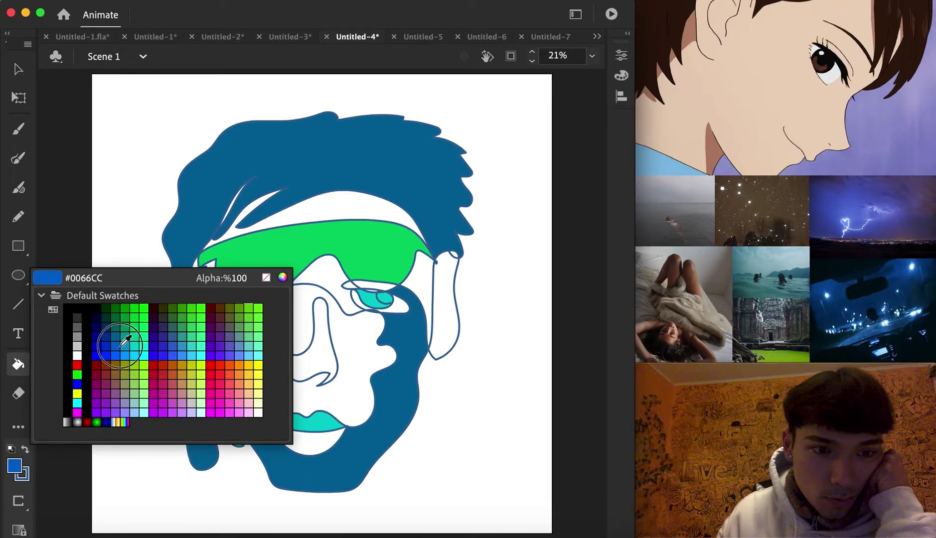
pyautogui.click(124, 343)
pyautogui.click(314, 215)
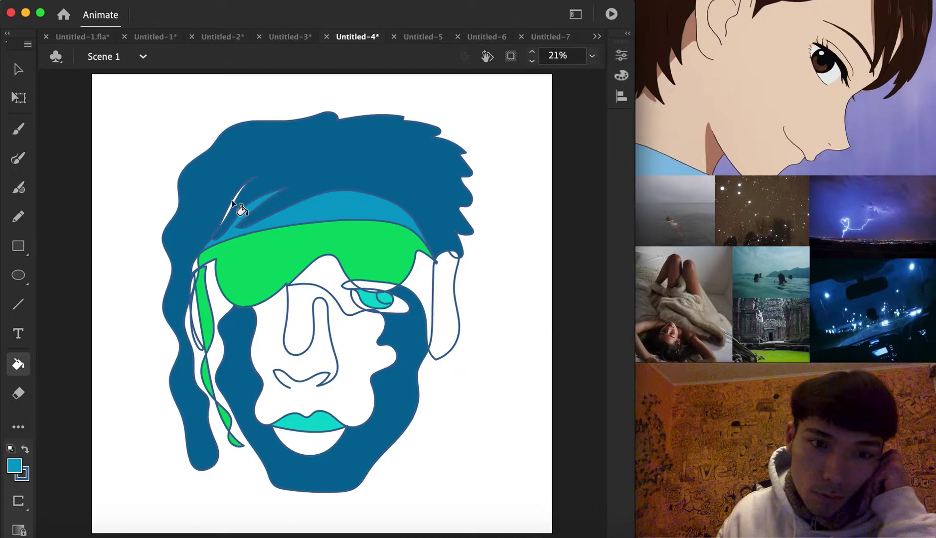
pyautogui.click(443, 309)
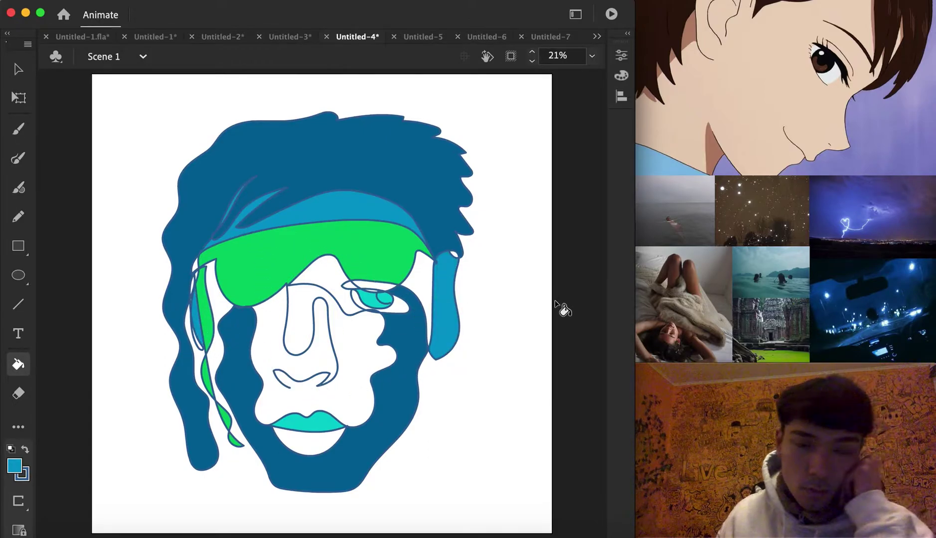
# Fill the round pupil of the eye with white
pyautogui.click(20, 69)
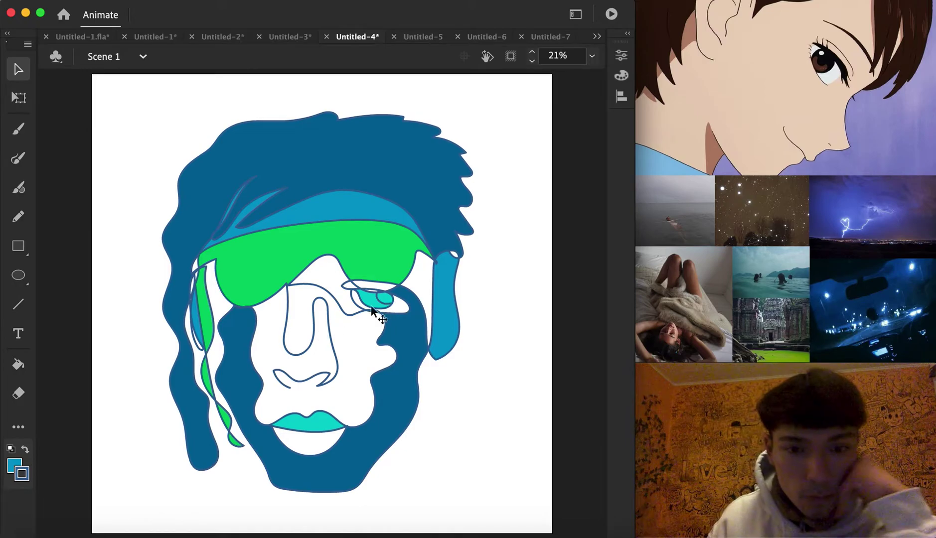
pyautogui.click(15, 466)
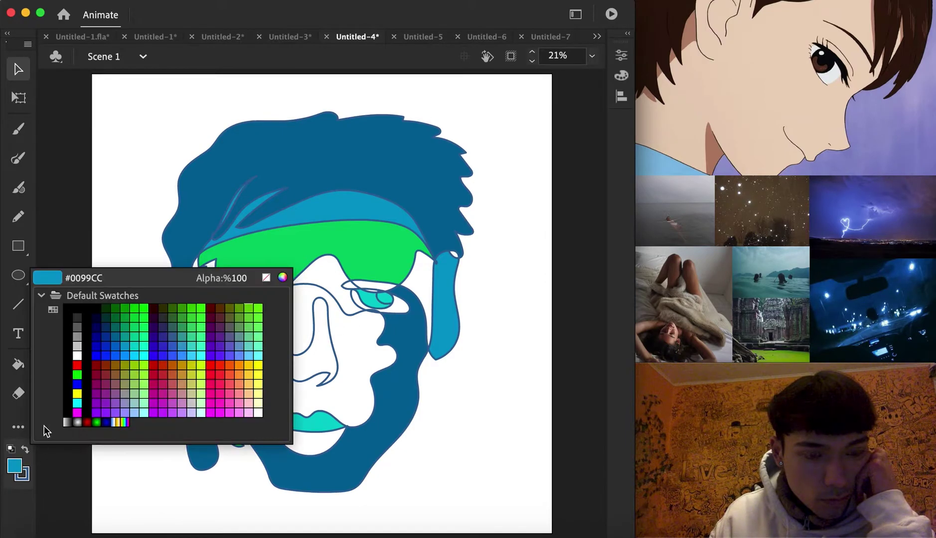
pyautogui.click(77, 355)
pyautogui.click(19, 366)
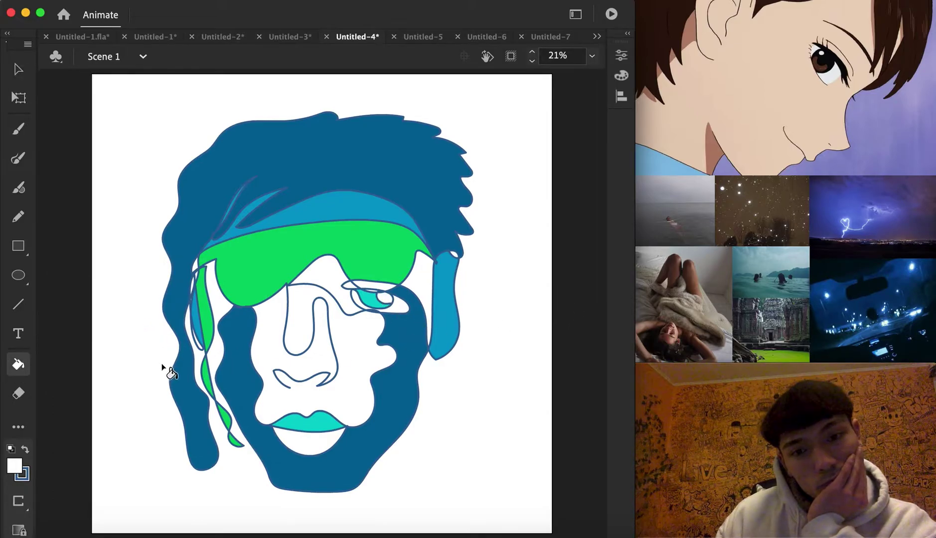
pyautogui.click(20, 72)
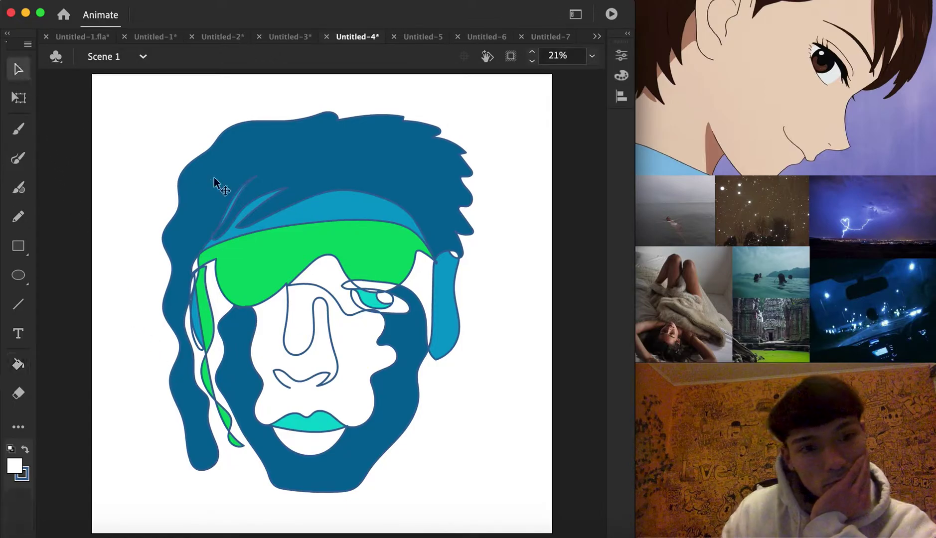
pyautogui.moveTo(319, 260); pyautogui.dragTo(316, 260)
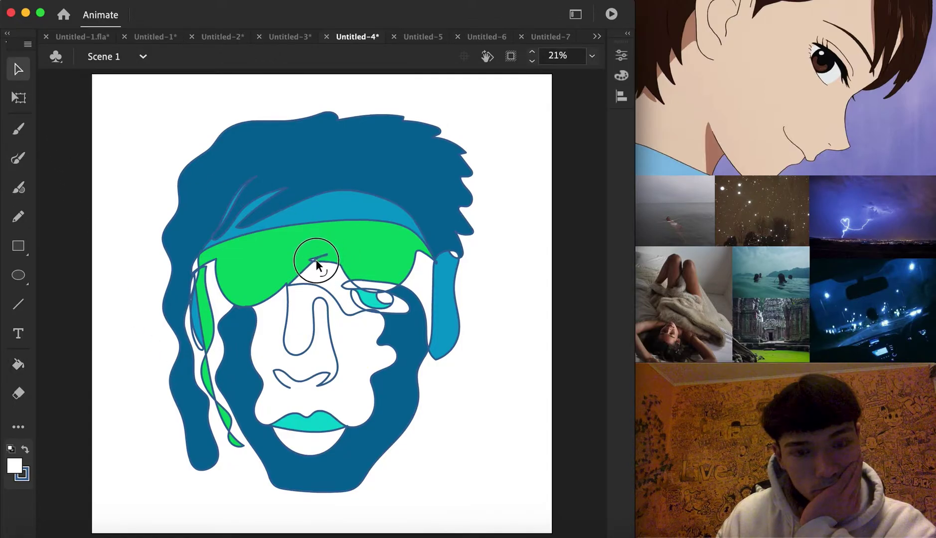
pyautogui.click(330, 273)
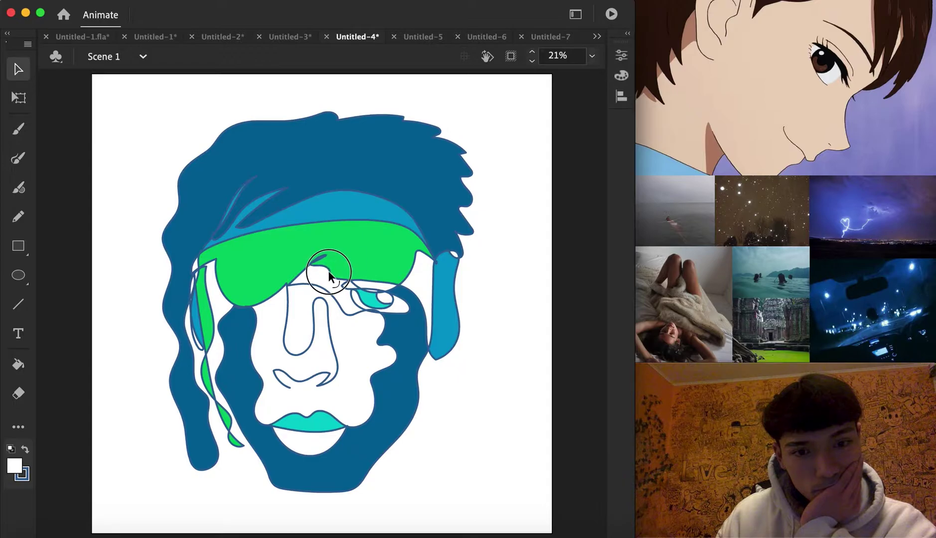
pyautogui.moveTo(336, 282); pyautogui.dragTo(343, 285)
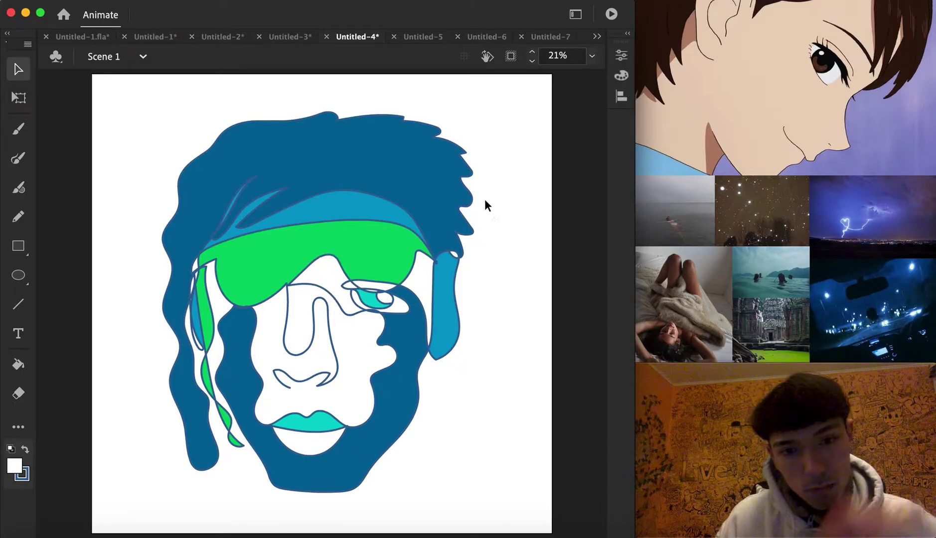
# Try red on the eyelid sliver above the eye and settle on a light periwinkle blue fill
pyautogui.click(16, 469)
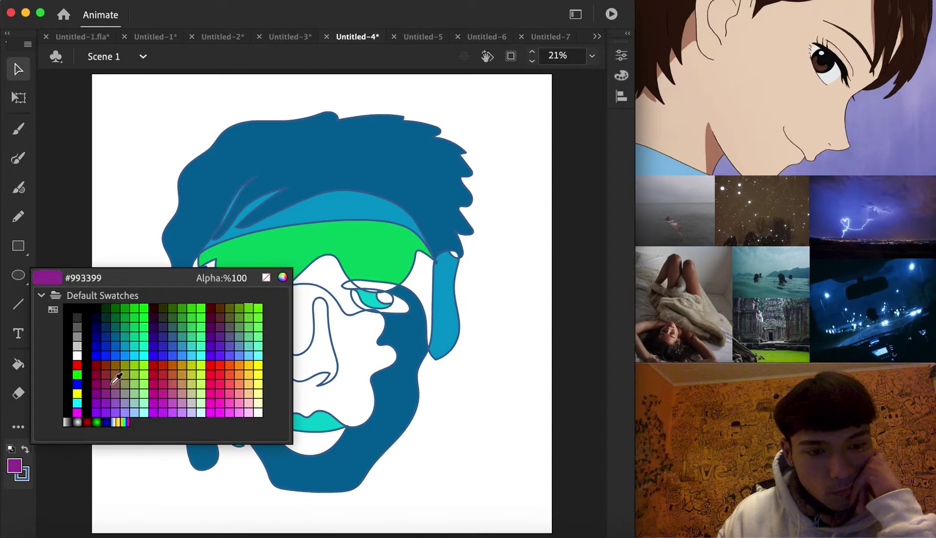
pyautogui.click(73, 355)
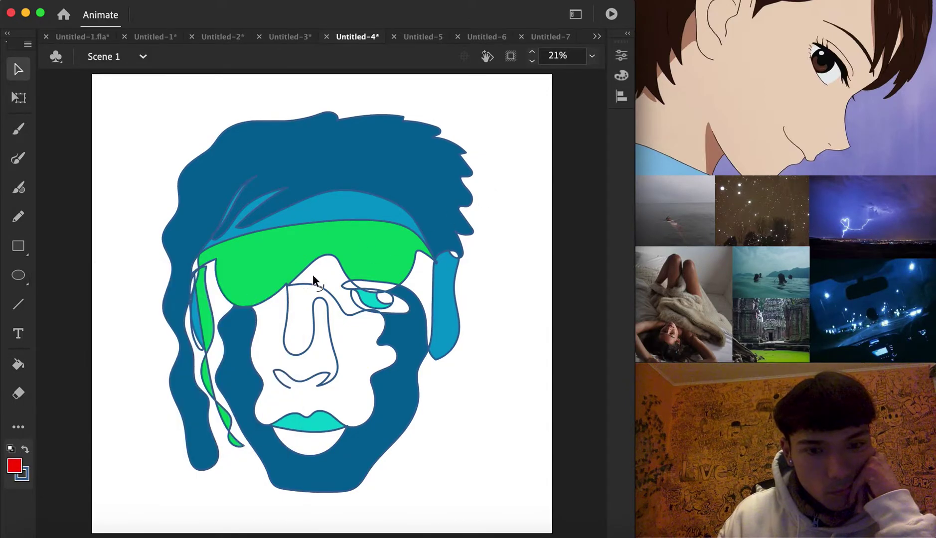
pyautogui.click(18, 364)
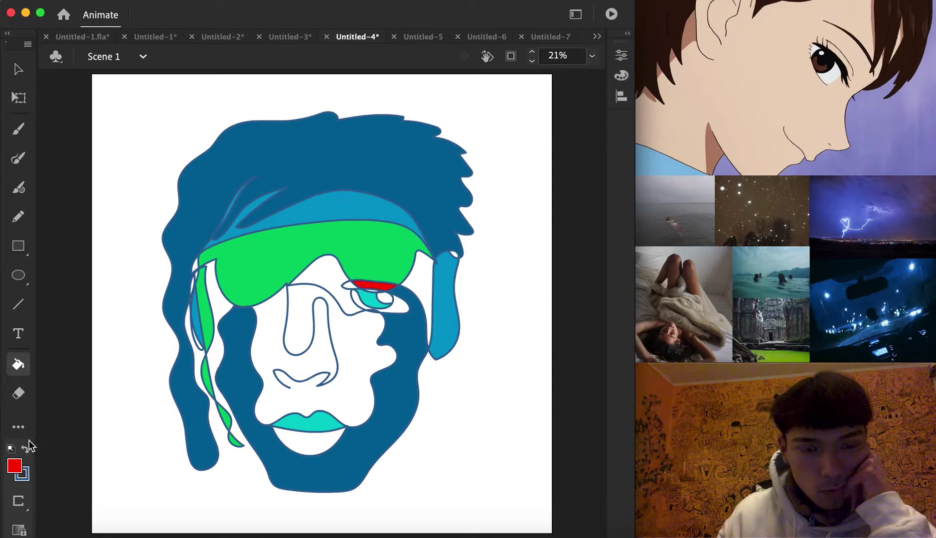
pyautogui.click(18, 465)
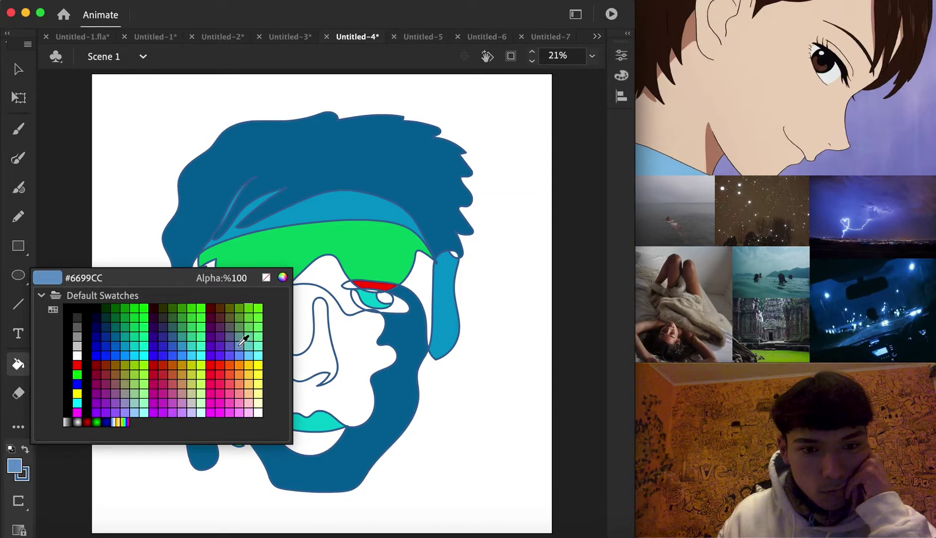
pyautogui.click(244, 349)
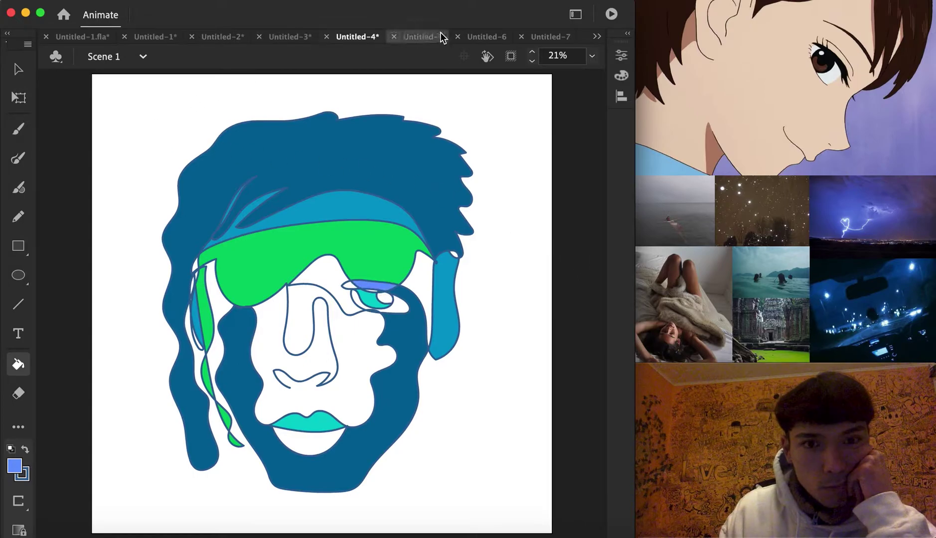
# In Untitled-5, draw a freehand line-art face with curly hair, closed eyes, ears and a protruding tongue using the Paint Brush
pyautogui.click(424, 39)
pyautogui.click(18, 158)
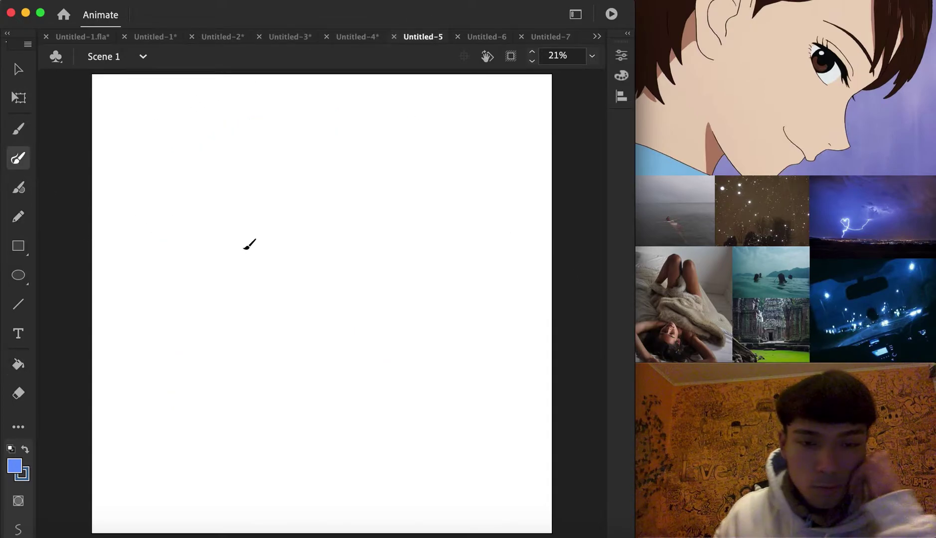
pyautogui.moveTo(278, 330)
pyautogui.mouseDown()
pyautogui.moveTo(287, 351)
pyautogui.moveTo(295, 322)
pyautogui.moveTo(307, 329)
pyautogui.moveTo(305, 341)
pyautogui.moveTo(314, 330)
pyautogui.moveTo(320, 286)
pyautogui.moveTo(287, 307)
pyautogui.moveTo(283, 281)
pyautogui.moveTo(264, 277)
pyautogui.moveTo(259, 205)
pyautogui.moveTo(245, 187)
pyautogui.moveTo(217, 204)
pyautogui.moveTo(227, 218)
pyautogui.moveTo(205, 220)
pyautogui.moveTo(175, 255)
pyautogui.moveTo(183, 267)
pyautogui.moveTo(206, 234)
pyautogui.moveTo(238, 238)
pyautogui.moveTo(242, 254)
pyautogui.moveTo(219, 272)
pyautogui.moveTo(189, 270)
pyautogui.moveTo(201, 281)
pyautogui.moveTo(228, 281)
pyautogui.moveTo(251, 246)
pyautogui.moveTo(249, 273)
pyautogui.moveTo(228, 302)
pyautogui.moveTo(245, 369)
pyautogui.moveTo(255, 382)
pyautogui.moveTo(298, 375)
pyautogui.moveTo(328, 386)
pyautogui.moveTo(319, 397)
pyautogui.moveTo(255, 381)
pyautogui.moveTo(261, 406)
pyautogui.moveTo(278, 413)
pyautogui.moveTo(283, 393)
pyautogui.moveTo(282, 436)
pyautogui.moveTo(298, 453)
pyautogui.moveTo(315, 439)
pyautogui.moveTo(312, 395)
pyautogui.mouseUp()
pyautogui.moveTo(316, 418)
pyautogui.mouseDown()
pyautogui.moveTo(333, 398)
pyautogui.moveTo(299, 393)
pyautogui.moveTo(297, 430)
pyautogui.moveTo(295, 394)
pyautogui.moveTo(332, 397)
pyautogui.moveTo(338, 382)
pyautogui.moveTo(326, 356)
pyautogui.moveTo(337, 334)
pyautogui.moveTo(325, 308)
pyautogui.moveTo(336, 276)
pyautogui.moveTo(314, 243)
pyautogui.moveTo(377, 277)
pyautogui.moveTo(345, 294)
pyautogui.moveTo(351, 307)
pyautogui.moveTo(389, 282)
pyautogui.moveTo(380, 253)
pyautogui.moveTo(356, 251)
pyautogui.moveTo(322, 224)
pyautogui.moveTo(348, 215)
pyautogui.moveTo(383, 248)
pyautogui.moveTo(390, 227)
pyautogui.moveTo(366, 199)
pyautogui.moveTo(328, 201)
pyautogui.moveTo(290, 259)
pyautogui.moveTo(301, 194)
pyautogui.moveTo(266, 161)
pyautogui.moveTo(287, 142)
pyautogui.moveTo(316, 172)
pyautogui.moveTo(313, 126)
pyautogui.moveTo(334, 132)
pyautogui.moveTo(333, 162)
pyautogui.moveTo(364, 134)
pyautogui.moveTo(385, 148)
pyautogui.moveTo(359, 169)
pyautogui.moveTo(402, 197)
pyautogui.moveTo(413, 223)
pyautogui.moveTo(420, 205)
pyautogui.moveTo(440, 201)
pyautogui.moveTo(436, 189)
pyautogui.moveTo(459, 163)
pyautogui.moveTo(455, 143)
pyautogui.moveTo(440, 140)
pyautogui.moveTo(445, 117)
pyautogui.moveTo(410, 105)
pyautogui.moveTo(409, 87)
pyautogui.moveTo(354, 56)
pyautogui.moveTo(286, 44)
pyautogui.moveTo(167, 81)
pyautogui.moveTo(171, 105)
pyautogui.moveTo(149, 138)
pyautogui.moveTo(154, 165)
pyautogui.moveTo(140, 234)
pyautogui.moveTo(180, 299)
pyautogui.moveTo(150, 282)
pyautogui.moveTo(176, 374)
pyautogui.moveTo(186, 378)
pyautogui.moveTo(201, 348)
pyautogui.moveTo(184, 366)
pyautogui.moveTo(192, 349)
pyautogui.moveTo(180, 314)
pyautogui.moveTo(261, 443)
pyautogui.moveTo(294, 459)
pyautogui.moveTo(334, 443)
pyautogui.moveTo(409, 273)
pyautogui.moveTo(430, 275)
pyautogui.moveTo(389, 340)
pyautogui.moveTo(403, 319)
pyautogui.moveTo(391, 330)
pyautogui.moveTo(412, 209)
pyautogui.moveTo(435, 250)
pyautogui.mouseUp()
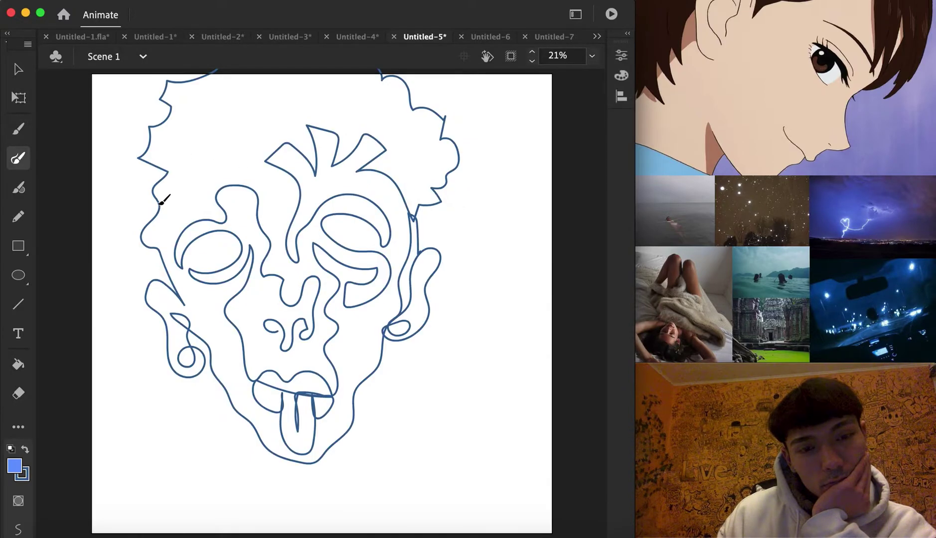
# Select the whole face drawing and move it down and slightly right so it fits inside the stage
pyautogui.click(18, 69)
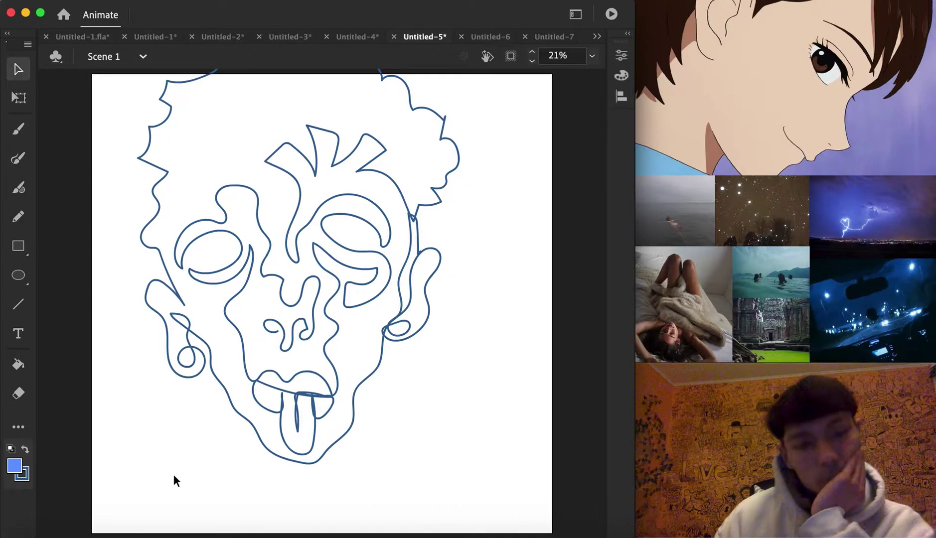
pyautogui.moveTo(128, 482); pyautogui.dragTo(480, 72)
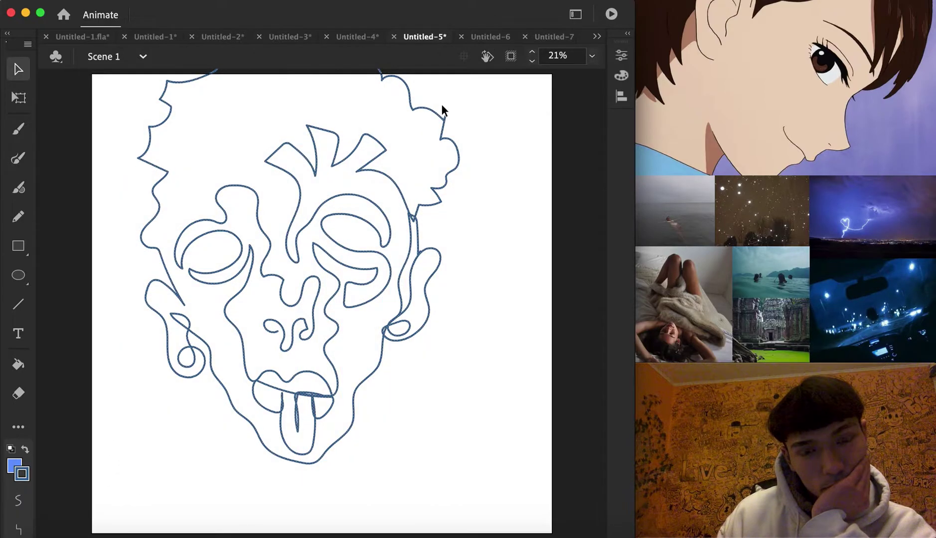
pyautogui.moveTo(431, 120); pyautogui.dragTo(445, 160)
pyautogui.click(476, 156)
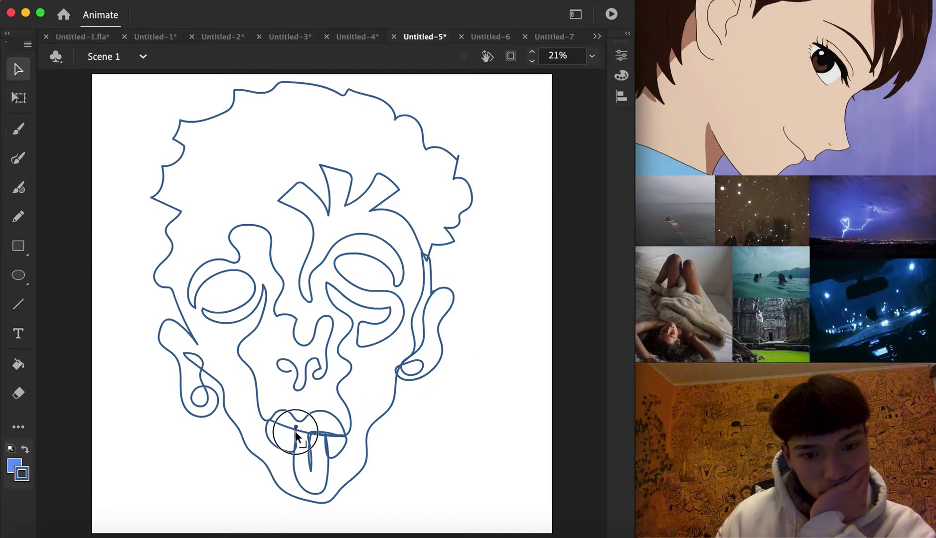
# Fill the tongue with periwinkle blue, try the same fill on the face and undo that second fill
pyautogui.press('k')
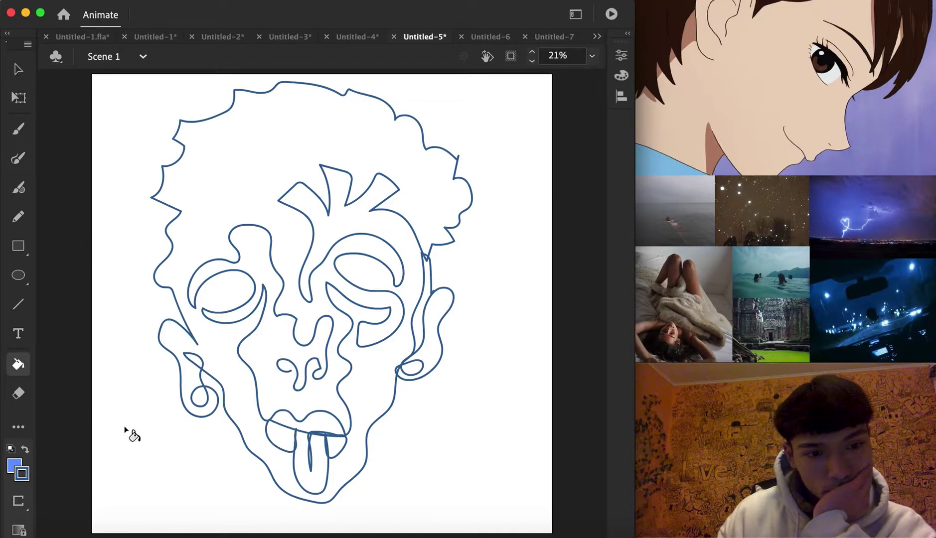
pyautogui.click(298, 471)
pyautogui.click(250, 257)
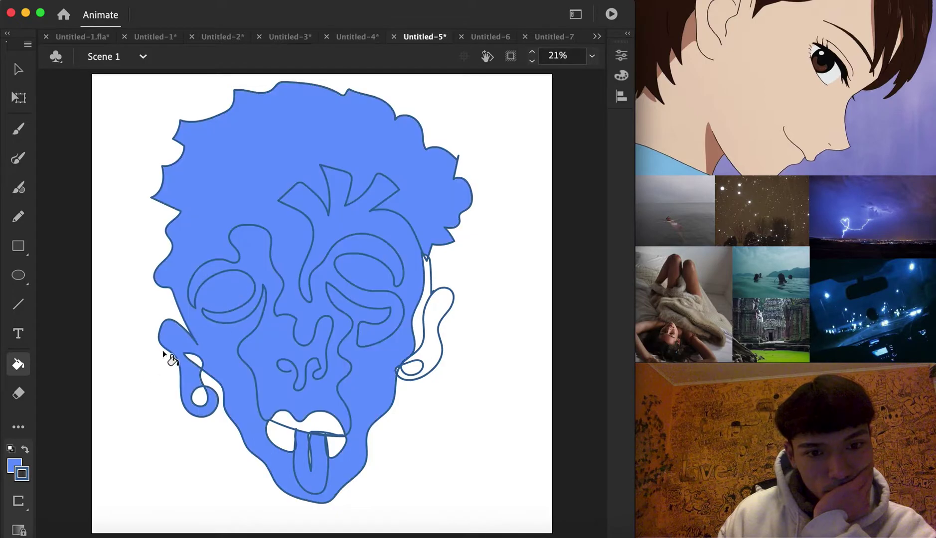
pyautogui.press('super+z')
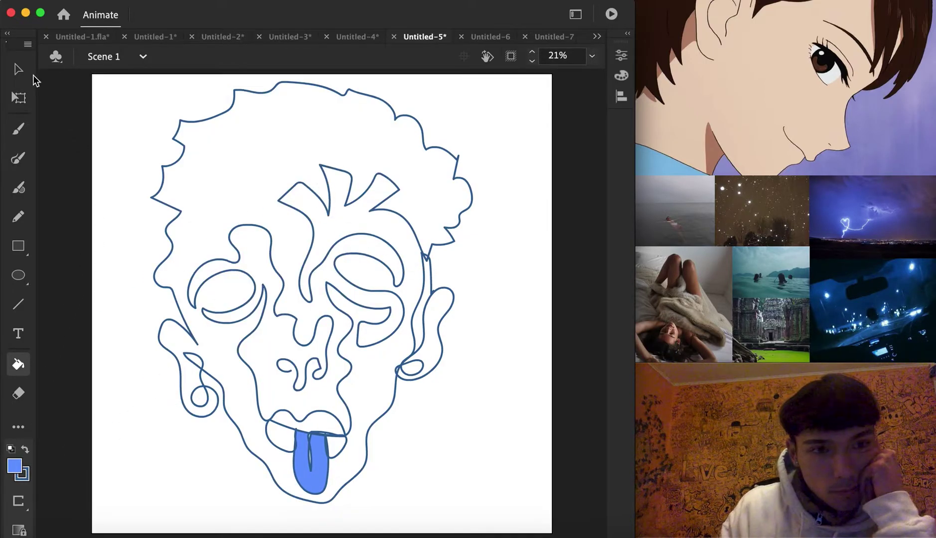
# Close the outline gaps by pulling the temple and nose lines to the eye corners and the cheek and lip lines to the jaw
pyautogui.click(19, 69)
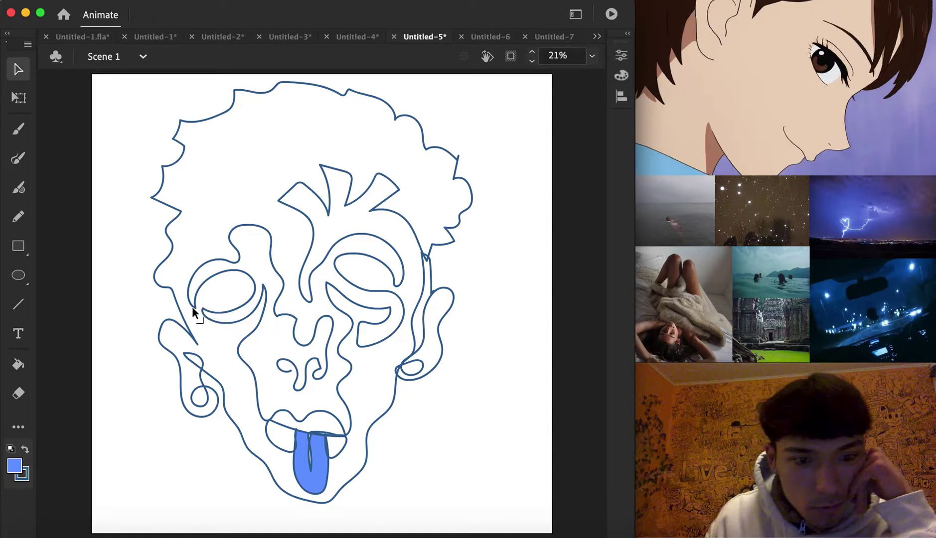
pyautogui.moveTo(192, 332); pyautogui.dragTo(196, 322)
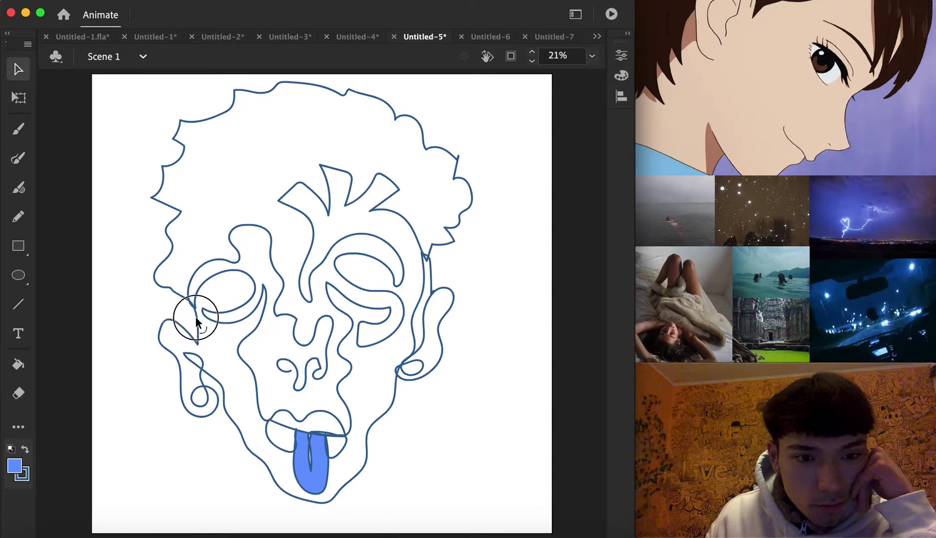
pyautogui.moveTo(310, 304)
pyautogui.mouseDown()
pyautogui.moveTo(321, 314)
pyautogui.moveTo(312, 302)
pyautogui.moveTo(327, 302)
pyautogui.mouseUp()
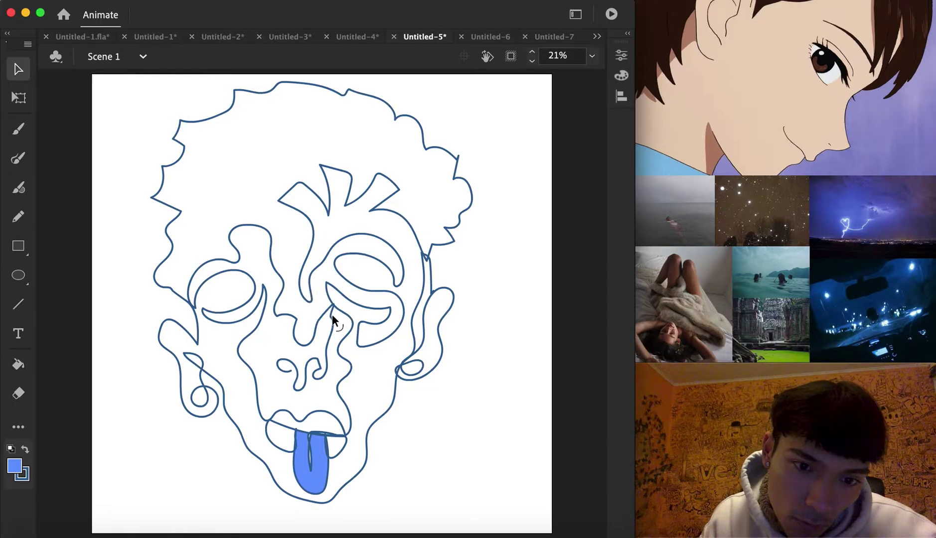
pyautogui.moveTo(336, 314); pyautogui.dragTo(334, 317)
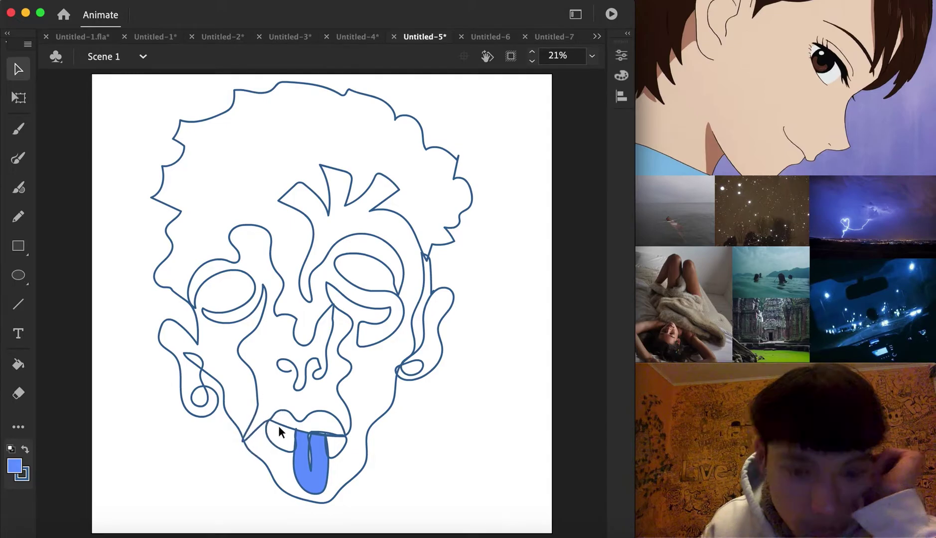
# Fill the left cheek with its ear and eyeball, the forehead strands, the right cheek and the chin with periwinkle blue
pyautogui.click(19, 364)
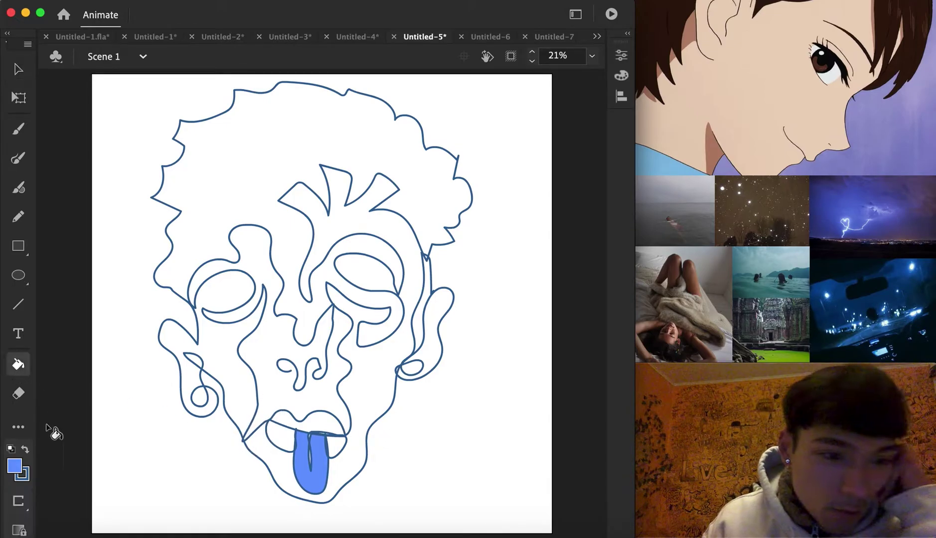
pyautogui.click(233, 351)
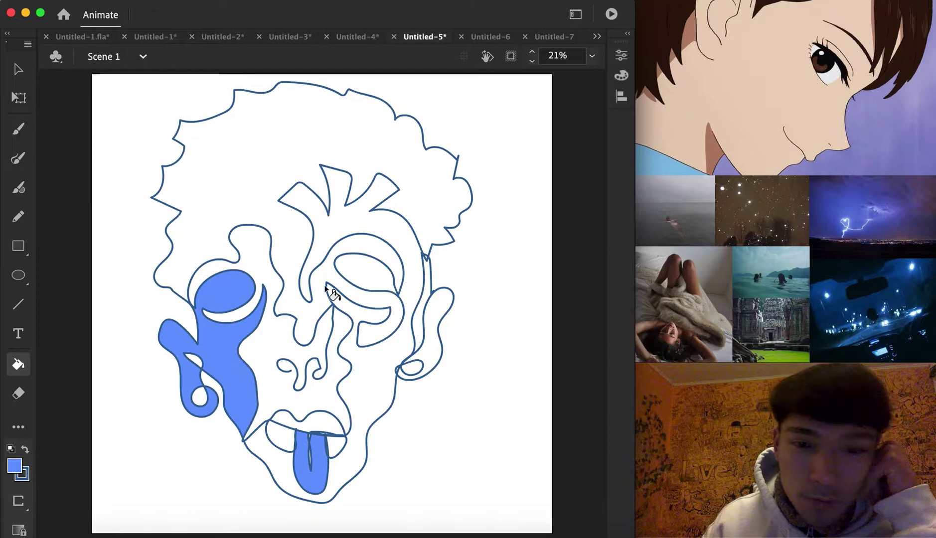
pyautogui.click(391, 258)
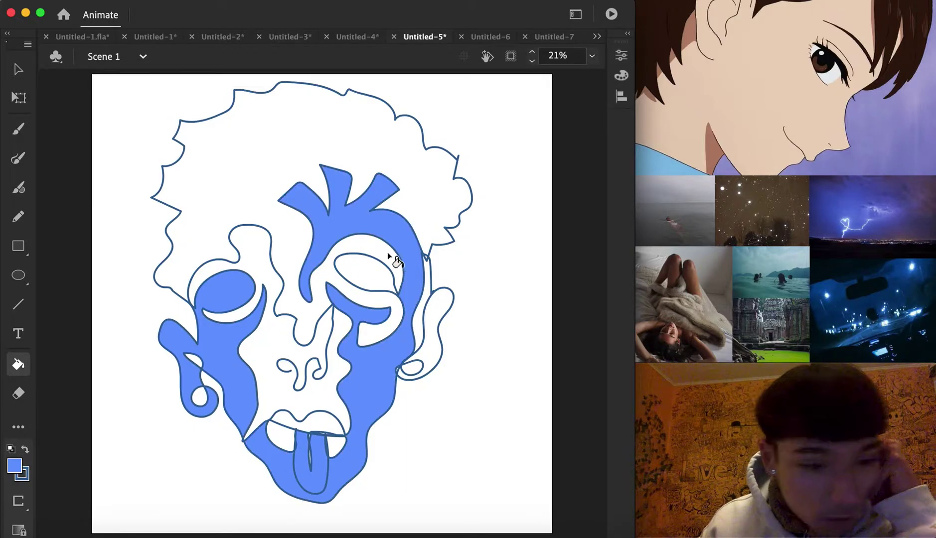
# Fill the hair, the area around the right eye and the small loop in the right earlobe with mint green
pyautogui.click(14, 465)
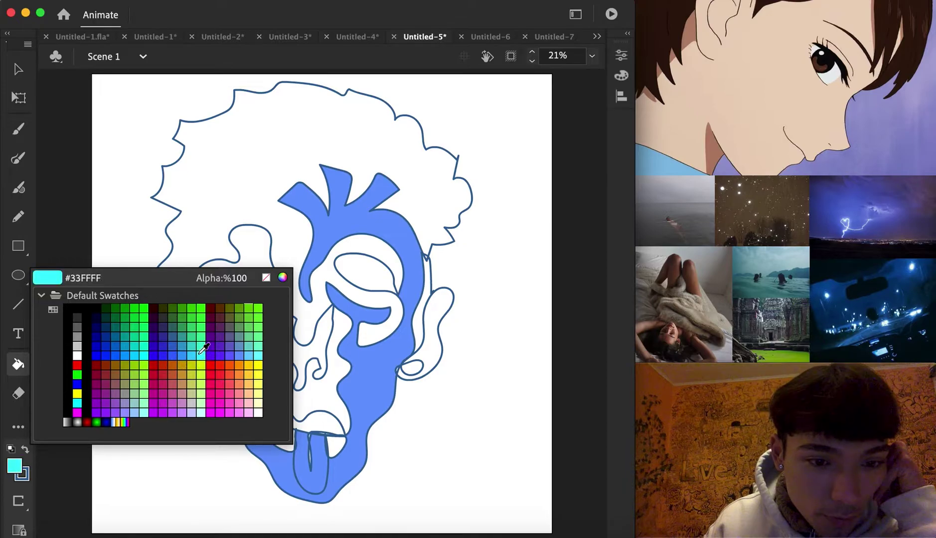
pyautogui.click(194, 330)
pyautogui.click(238, 174)
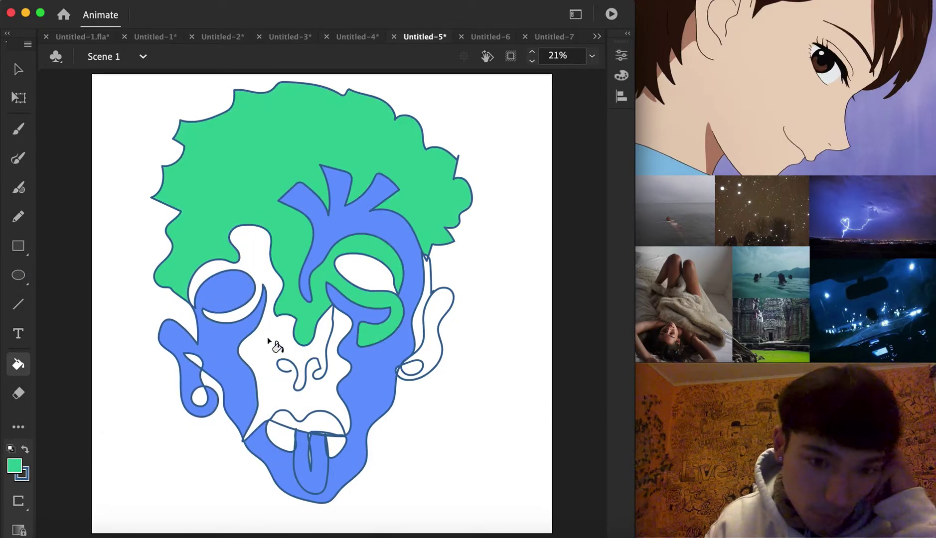
# Fill the nose area, the left eyelids, the right eyeball and the lower lip with dark blue #000099
pyautogui.click(20, 460)
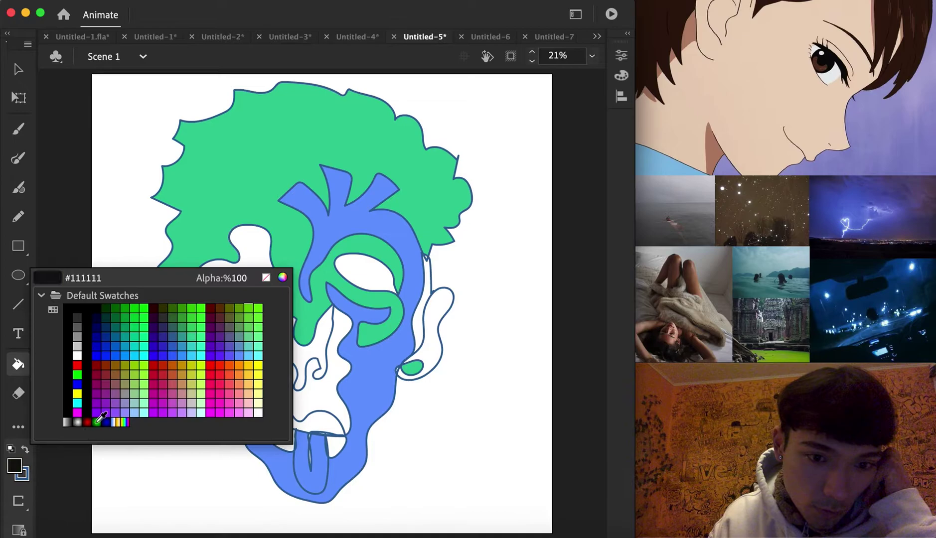
pyautogui.click(97, 329)
pyautogui.click(300, 369)
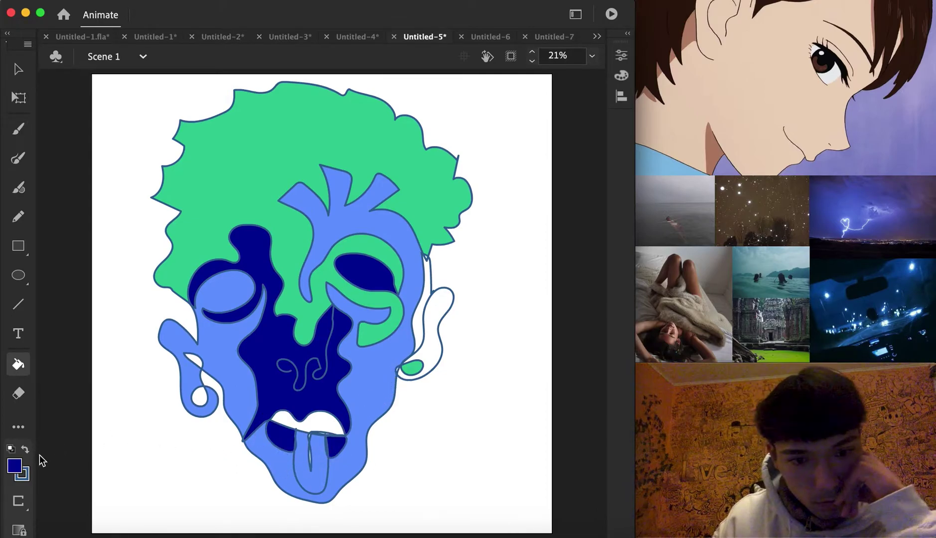
# Fill the upper lip with the hair's mint green and the right ear with the face's periwinkle blue
pyautogui.click(12, 465)
pyautogui.click(307, 173)
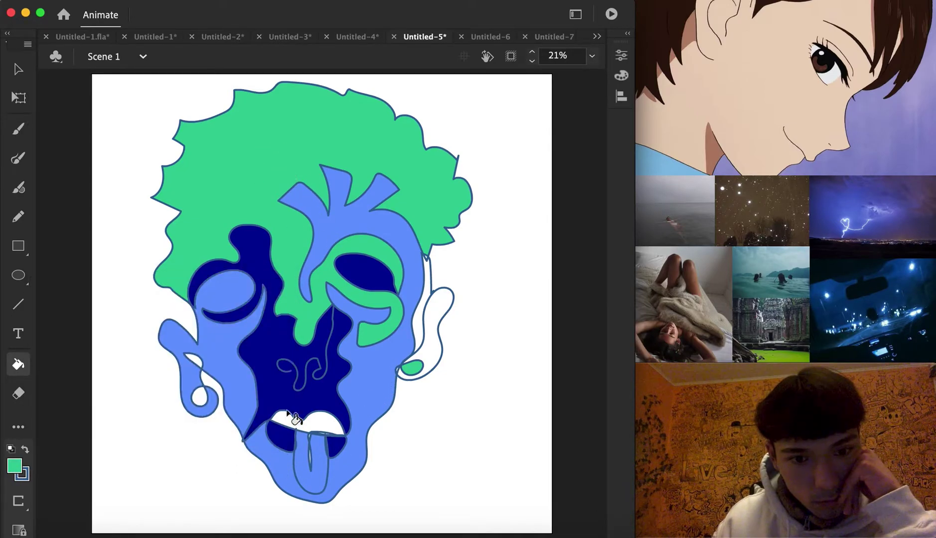
pyautogui.click(333, 424)
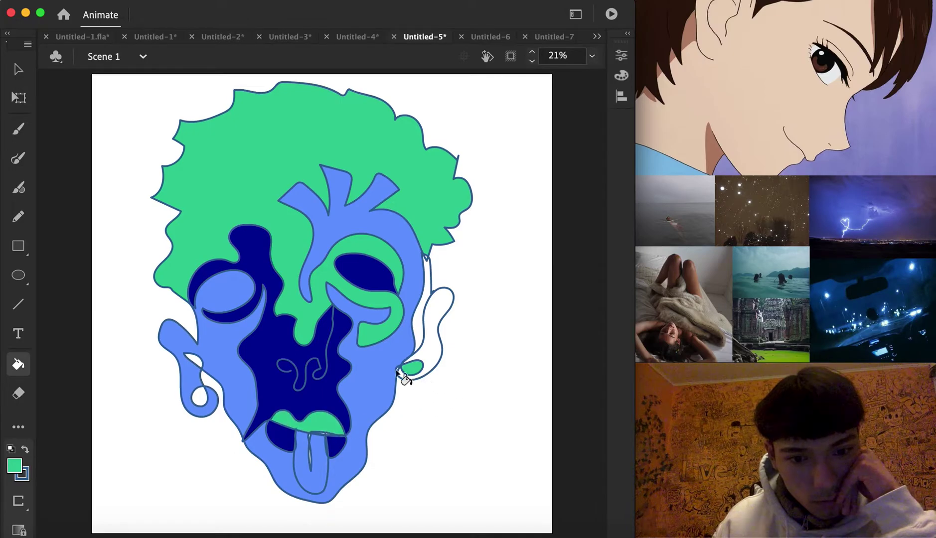
pyautogui.click(15, 464)
pyautogui.click(414, 354)
pyautogui.click(443, 331)
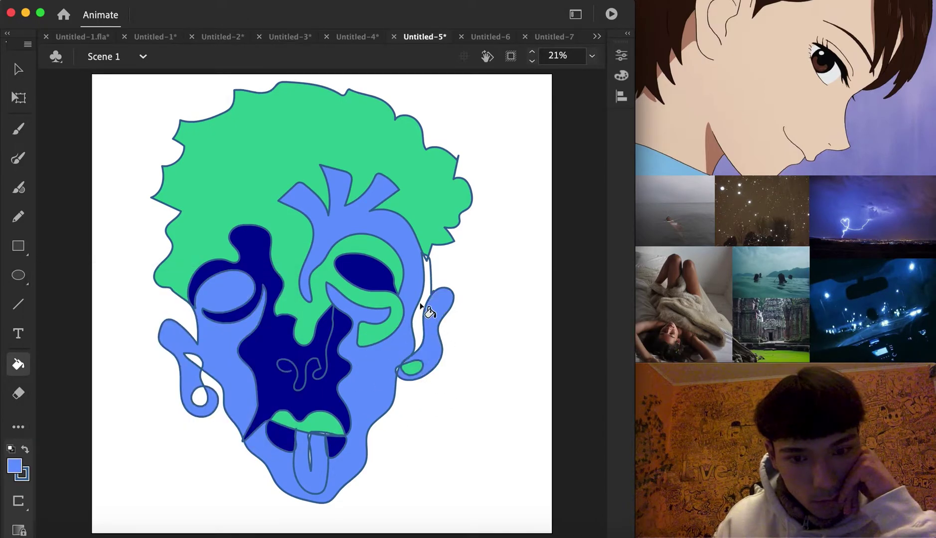
# Fill the strip between the face and right ear and the two openings in the left ear with dark blue #000099
pyautogui.click(15, 464)
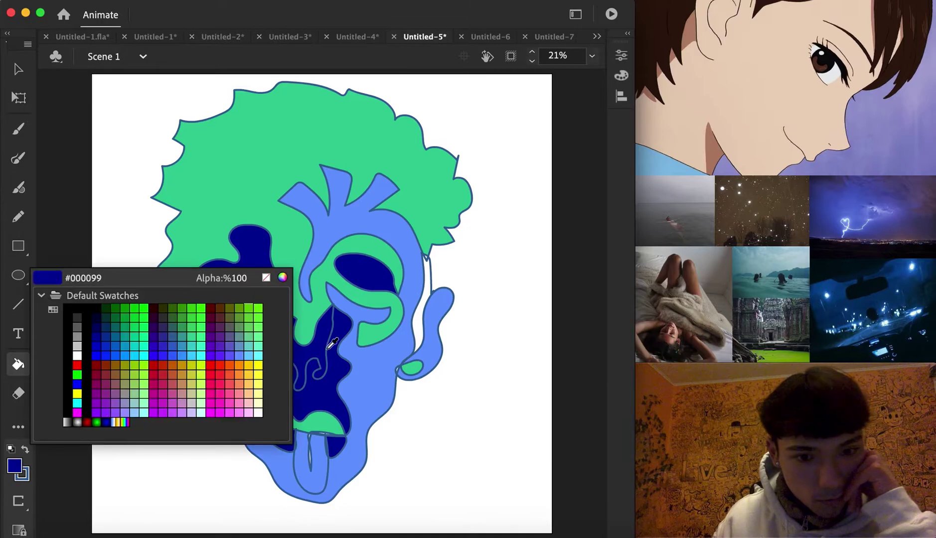
pyautogui.click(335, 366)
pyautogui.click(421, 299)
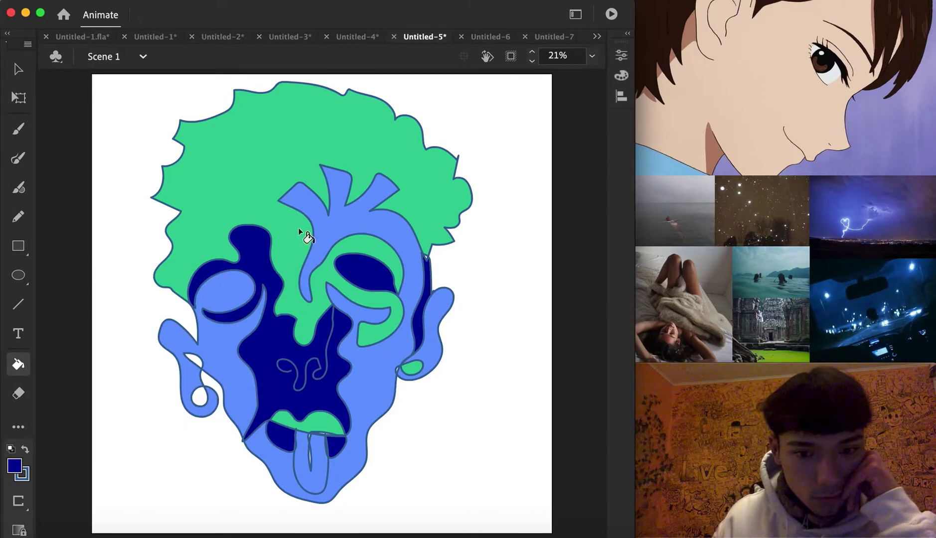
pyautogui.click(199, 397)
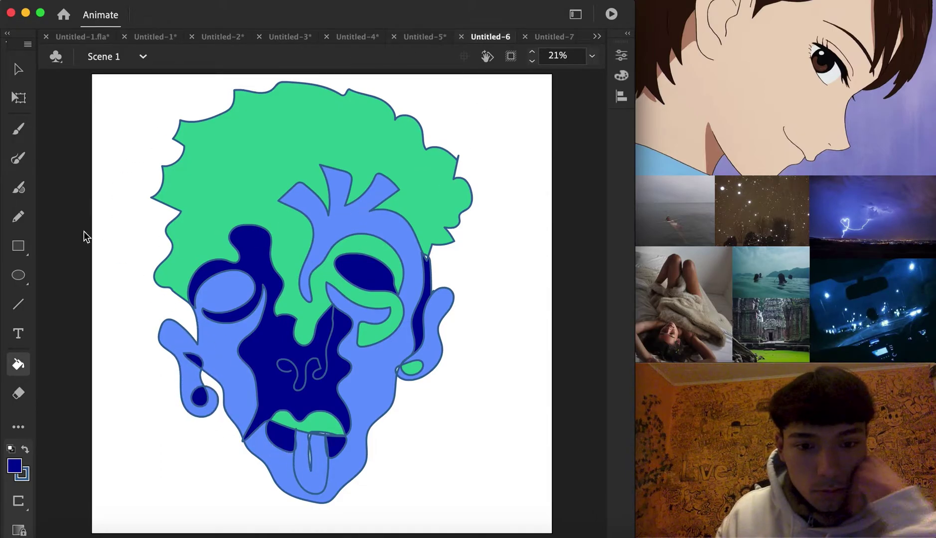
# Clear the canvas and draw a new line-art face with a wavy-topped forehead, eyes, nose, lips, jaw and side hair
pyautogui.press('super+a')
pyautogui.press('Delete')
pyautogui.click(18, 158)
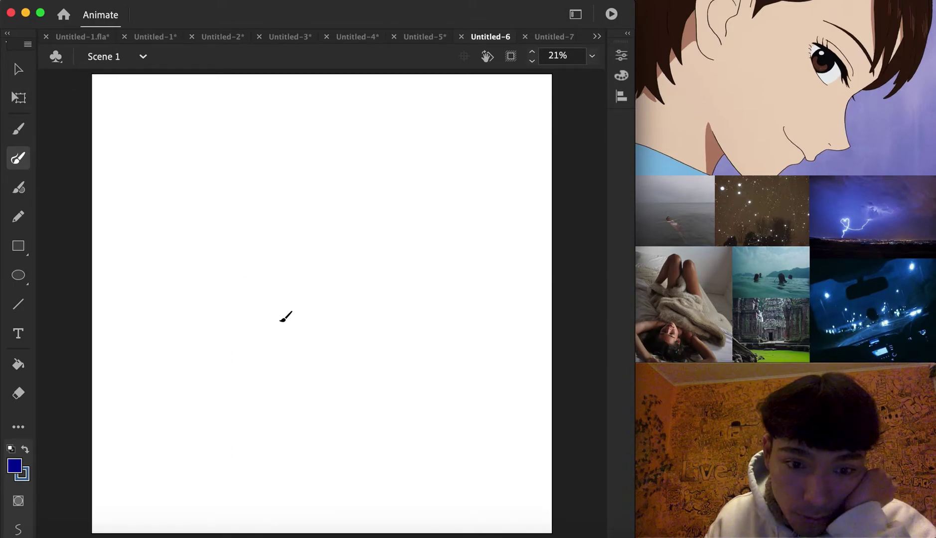
pyautogui.moveTo(277, 319)
pyautogui.mouseDown()
pyautogui.moveTo(335, 325)
pyautogui.moveTo(321, 241)
pyautogui.moveTo(289, 301)
pyautogui.moveTo(291, 227)
pyautogui.moveTo(262, 188)
pyautogui.moveTo(193, 194)
pyautogui.moveTo(203, 92)
pyautogui.moveTo(262, 84)
pyautogui.moveTo(284, 99)
pyautogui.moveTo(327, 82)
pyautogui.moveTo(361, 95)
pyautogui.moveTo(407, 81)
pyautogui.moveTo(445, 85)
pyautogui.moveTo(458, 99)
pyautogui.moveTo(451, 182)
pyautogui.moveTo(356, 184)
pyautogui.moveTo(333, 203)
pyautogui.moveTo(384, 198)
pyautogui.moveTo(416, 219)
pyautogui.moveTo(384, 211)
pyautogui.moveTo(343, 218)
pyautogui.moveTo(356, 236)
pyautogui.moveTo(401, 232)
pyautogui.moveTo(401, 217)
pyautogui.moveTo(370, 212)
pyautogui.moveTo(366, 235)
pyautogui.moveTo(392, 222)
pyautogui.moveTo(374, 215)
pyautogui.moveTo(390, 228)
pyautogui.moveTo(427, 229)
pyautogui.moveTo(403, 275)
pyautogui.moveTo(416, 279)
pyautogui.moveTo(441, 222)
pyautogui.moveTo(465, 199)
pyautogui.moveTo(459, 267)
pyautogui.moveTo(368, 379)
pyautogui.moveTo(329, 364)
pyautogui.moveTo(258, 378)
pyautogui.moveTo(363, 384)
pyautogui.moveTo(344, 405)
pyautogui.moveTo(300, 411)
pyautogui.moveTo(242, 356)
pyautogui.moveTo(253, 267)
pyautogui.moveTo(269, 238)
pyautogui.moveTo(255, 215)
pyautogui.moveTo(195, 232)
pyautogui.moveTo(235, 243)
pyautogui.moveTo(265, 229)
pyautogui.moveTo(258, 215)
pyautogui.moveTo(265, 223)
pyautogui.moveTo(236, 211)
pyautogui.moveTo(218, 228)
pyautogui.moveTo(239, 215)
pyautogui.moveTo(229, 201)
pyautogui.moveTo(193, 224)
pyautogui.moveTo(188, 194)
pyautogui.moveTo(178, 345)
pyautogui.moveTo(196, 365)
pyautogui.moveTo(191, 246)
pyautogui.moveTo(198, 302)
pyautogui.moveTo(248, 426)
pyautogui.moveTo(293, 454)
pyautogui.moveTo(403, 419)
pyautogui.moveTo(440, 285)
pyautogui.moveTo(472, 329)
pyautogui.moveTo(493, 234)
pyautogui.moveTo(453, 183)
pyautogui.moveTo(503, 153)
pyautogui.moveTo(503, 77)
pyautogui.moveTo(455, 86)
pyautogui.mouseUp()
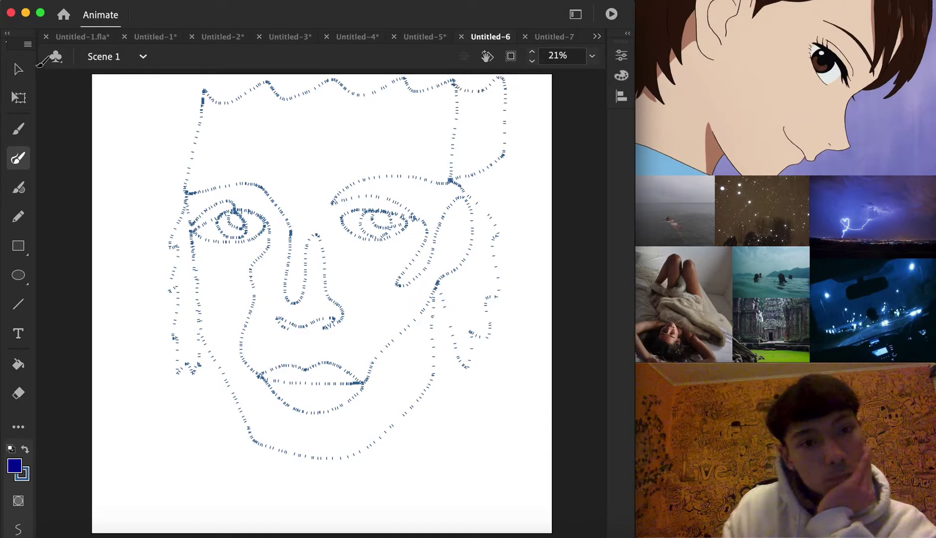
# Select the whole face drawing and move it down and to the left on the canvas
pyautogui.press('v')
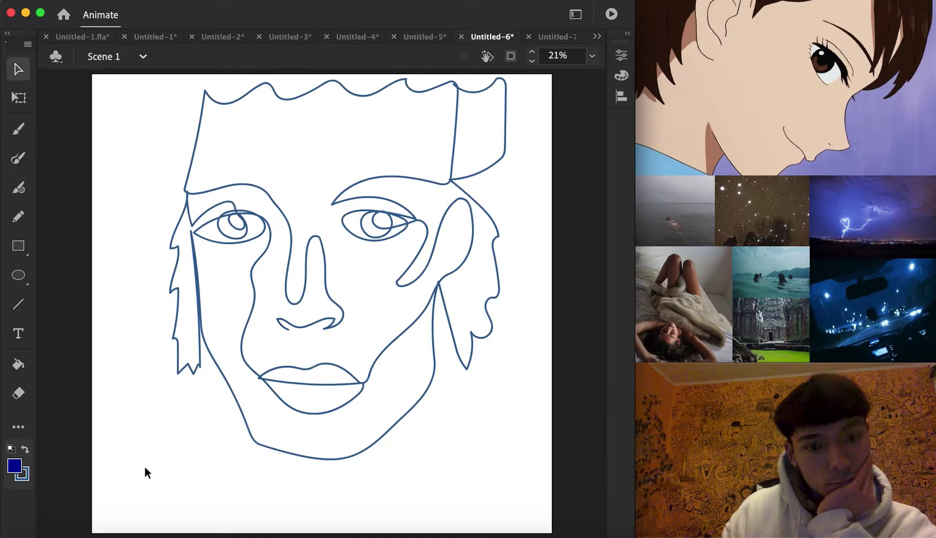
pyautogui.moveTo(144, 494)
pyautogui.mouseDown()
pyautogui.moveTo(422, 80)
pyautogui.moveTo(538, 25)
pyautogui.mouseUp()
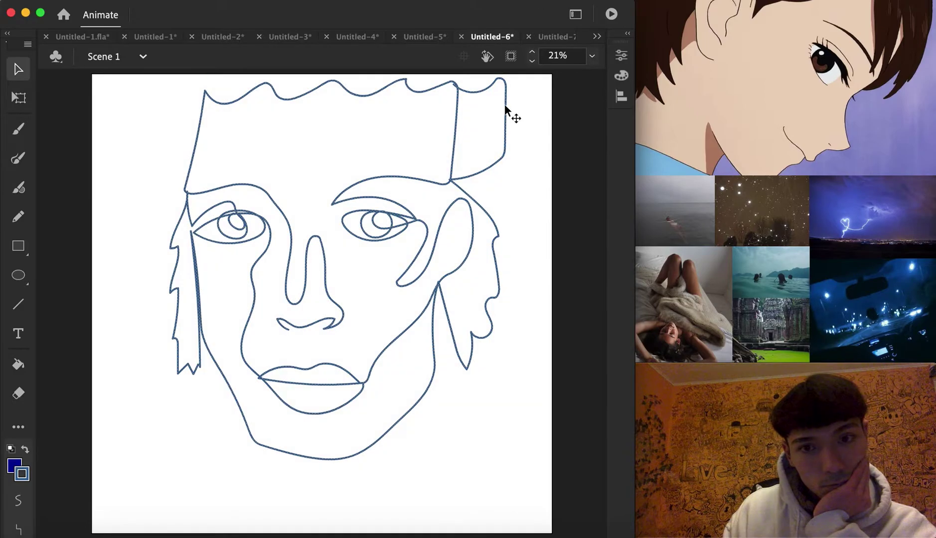
pyautogui.moveTo(484, 141); pyautogui.dragTo(457, 182)
pyautogui.click(506, 184)
# Draw the jagged outer edge of the right-hand hair and attach the left face line to the outer eye corner
pyautogui.click(18, 158)
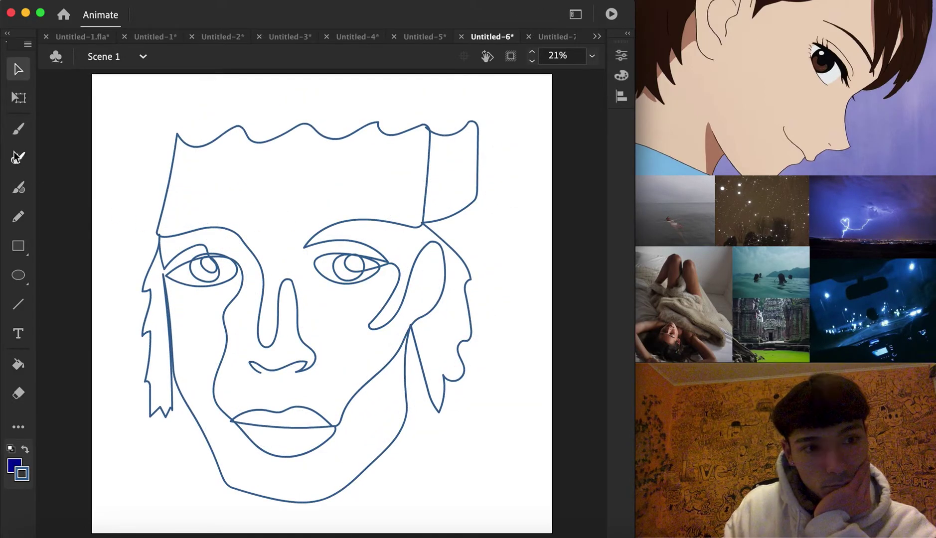
pyautogui.moveTo(474, 202)
pyautogui.mouseDown()
pyautogui.moveTo(496, 254)
pyautogui.moveTo(488, 317)
pyautogui.moveTo(458, 418)
pyautogui.moveTo(446, 387)
pyautogui.moveTo(472, 386)
pyautogui.mouseUp()
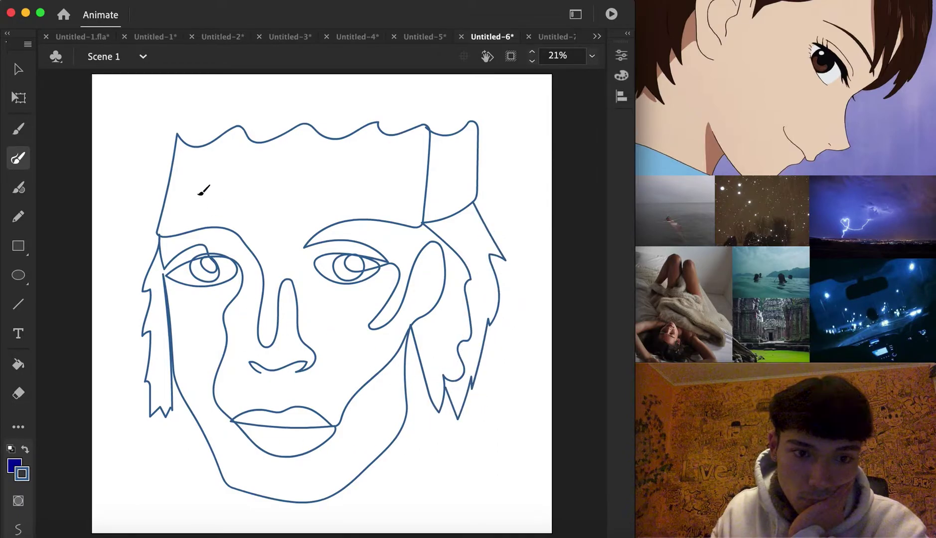
pyautogui.click(20, 74)
pyautogui.moveTo(166, 278); pyautogui.dragTo(167, 273)
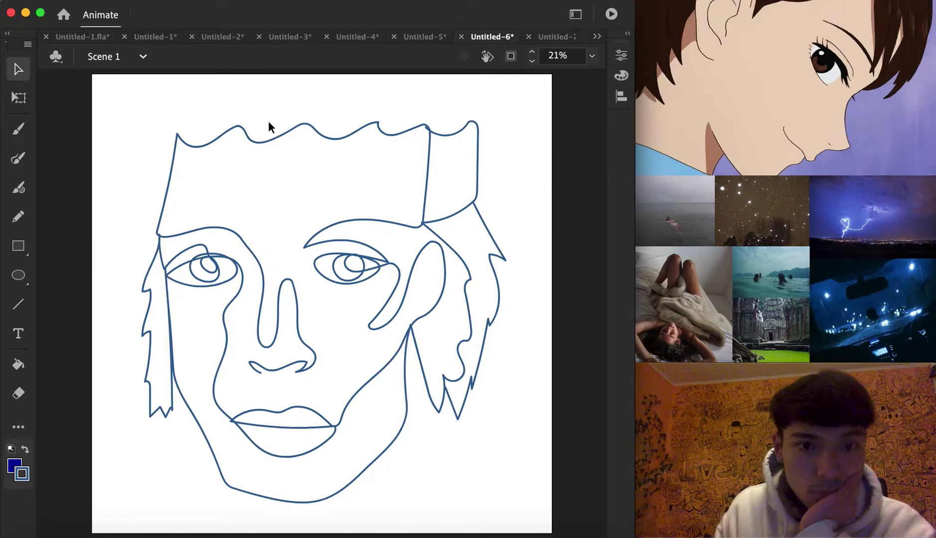
# Draw a second wavy line across the top of the forehead and delete unwanted segments where the two waves cross
pyautogui.click(18, 159)
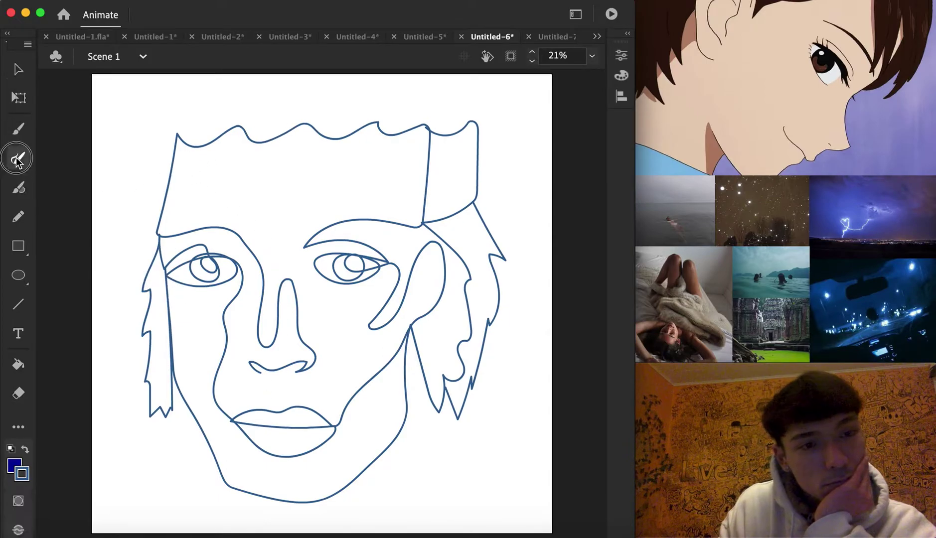
pyautogui.moveTo(188, 153)
pyautogui.mouseDown()
pyautogui.moveTo(212, 126)
pyautogui.moveTo(242, 146)
pyautogui.moveTo(294, 129)
pyautogui.moveTo(347, 128)
pyautogui.moveTo(385, 142)
pyautogui.moveTo(424, 127)
pyautogui.mouseUp()
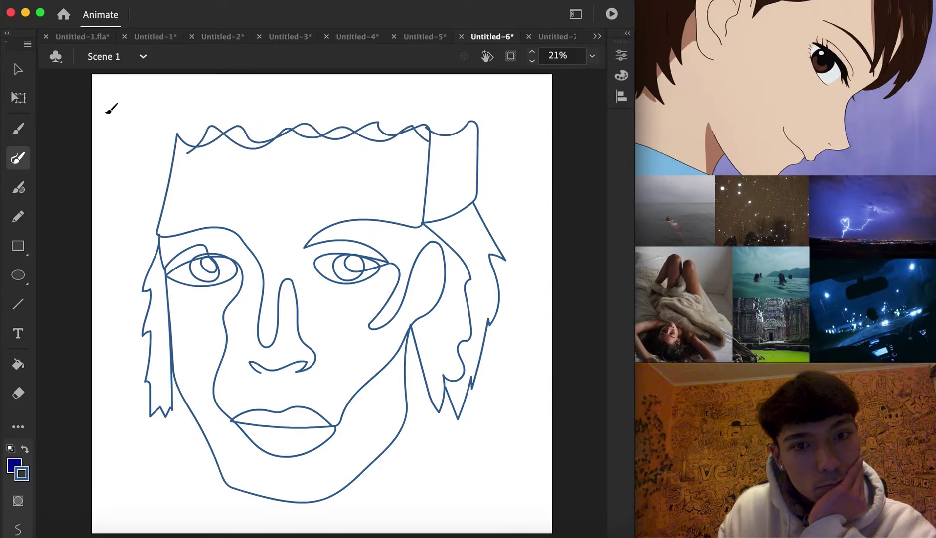
pyautogui.click(17, 70)
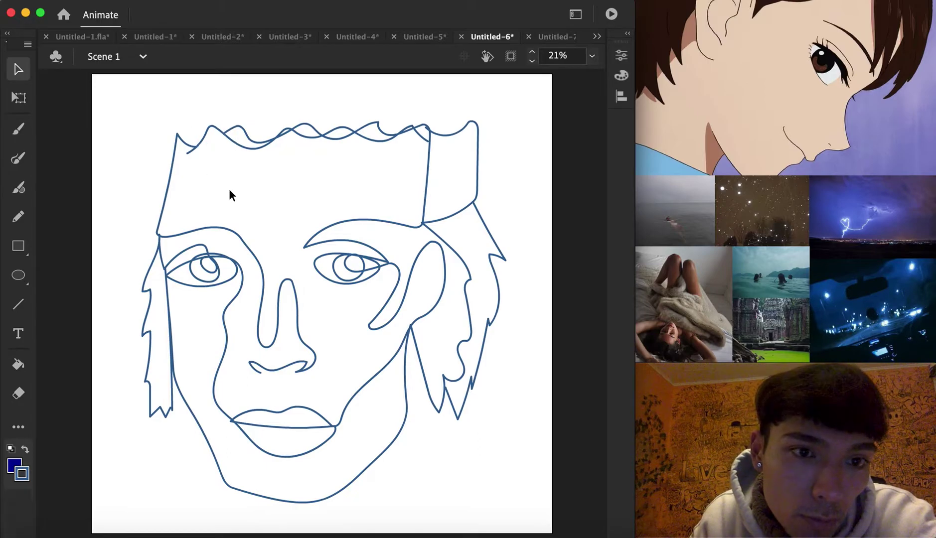
pyautogui.click(282, 131)
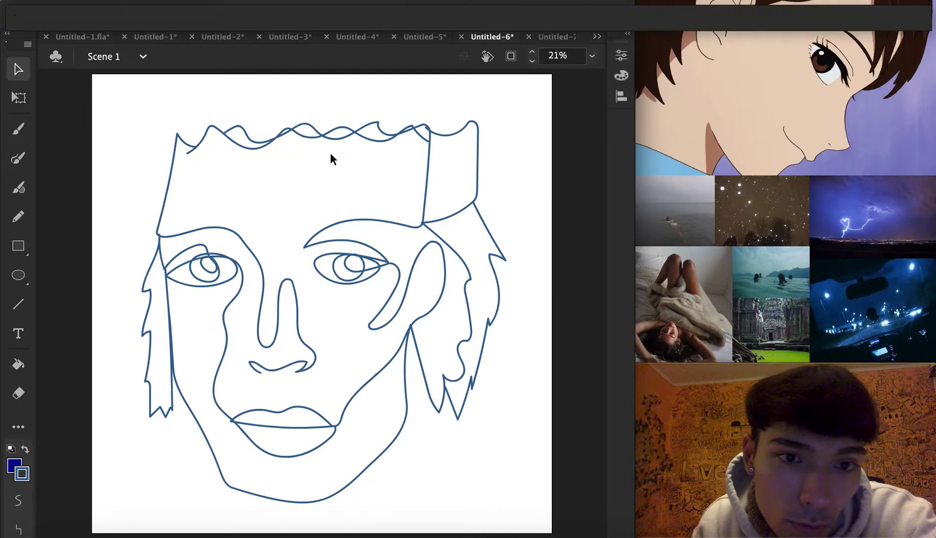
pyautogui.click(298, 152)
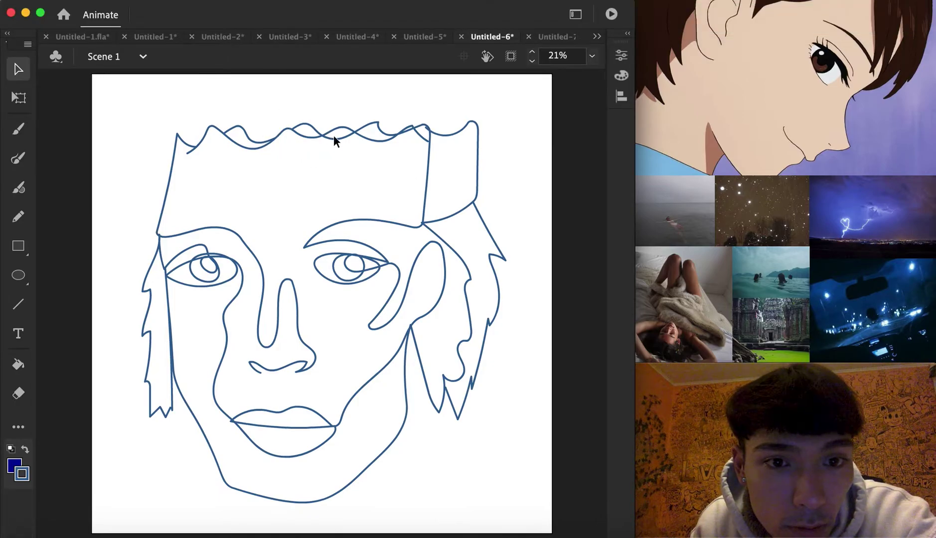
pyautogui.click(344, 140)
pyautogui.press('Delete')
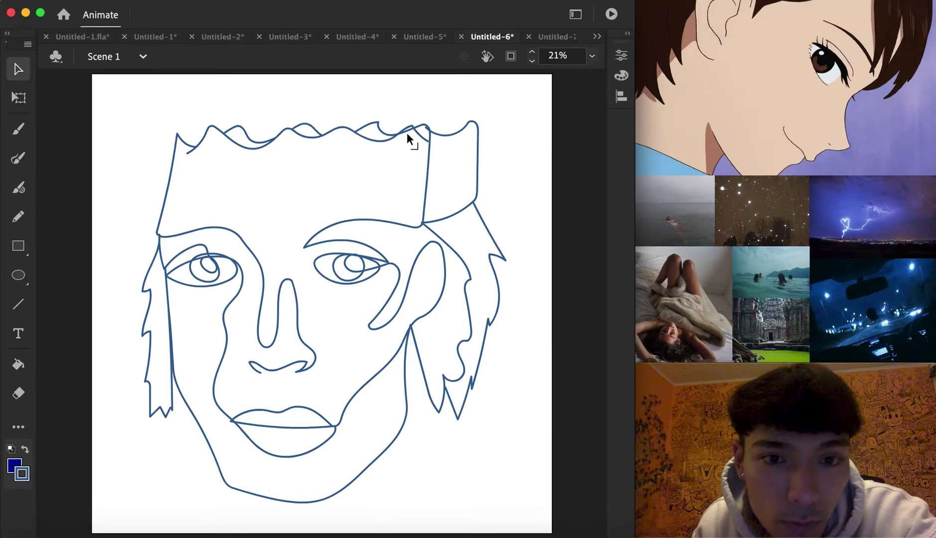
pyautogui.click(408, 133)
pyautogui.press('Delete')
pyautogui.click(426, 130)
pyautogui.press('Delete')
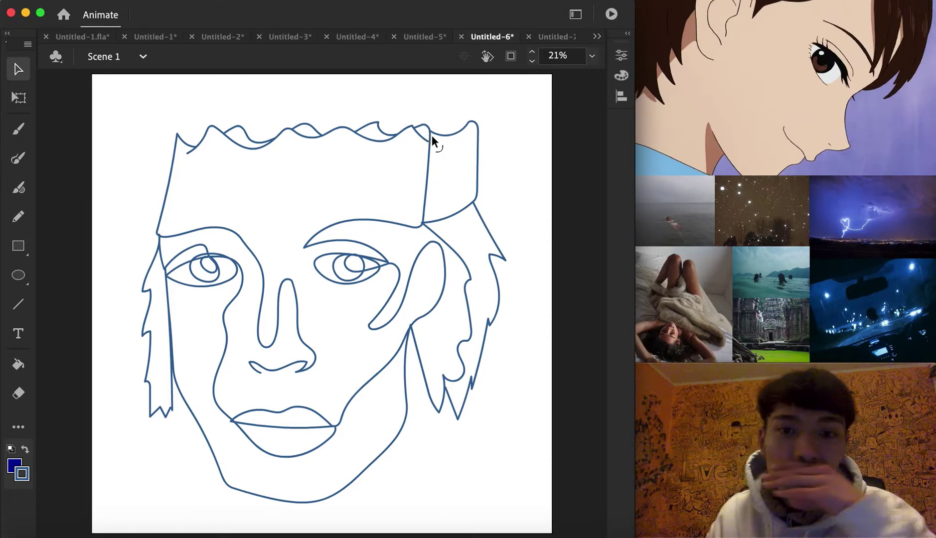
# Delete the vertical line through the forehead's right part and stretch the loose wave end up to the right corner
pyautogui.click(429, 140)
pyautogui.press('Delete')
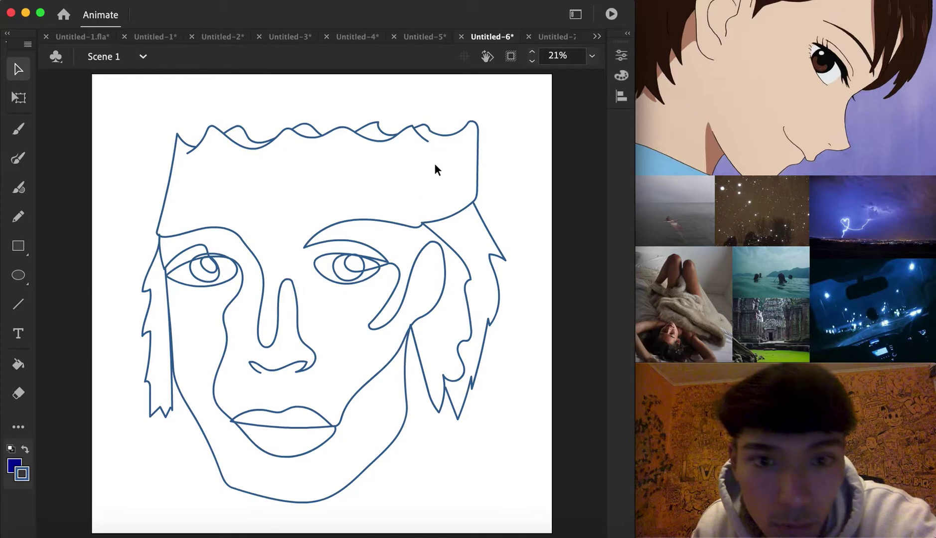
pyautogui.moveTo(430, 143)
pyautogui.mouseDown()
pyautogui.moveTo(450, 150)
pyautogui.moveTo(466, 134)
pyautogui.mouseUp()
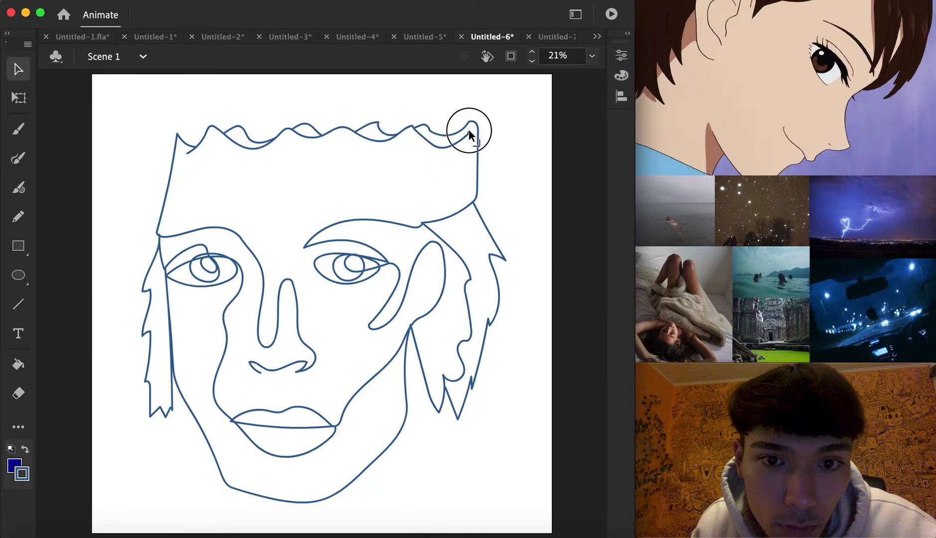
pyautogui.moveTo(468, 131)
pyautogui.mouseDown()
pyautogui.moveTo(429, 135)
pyautogui.moveTo(427, 143)
pyautogui.moveTo(464, 139)
pyautogui.mouseUp()
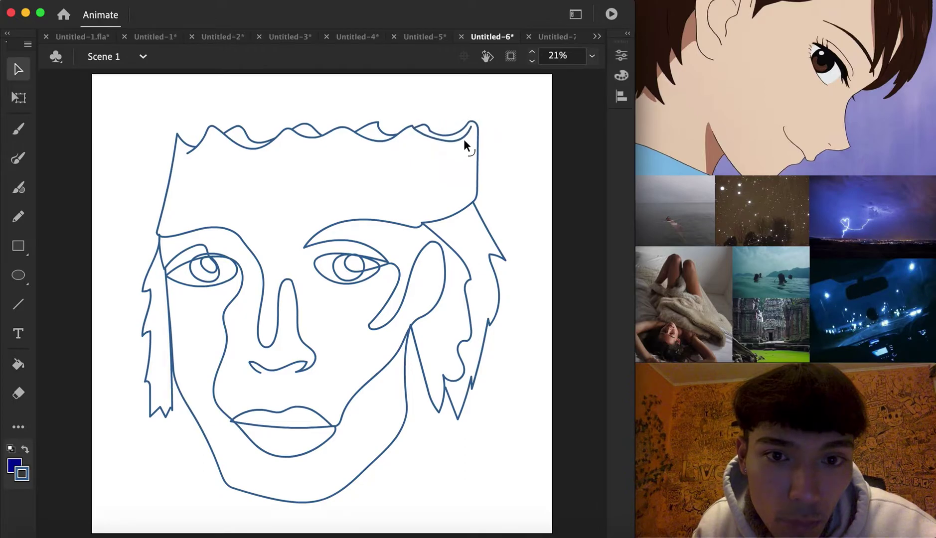
# Fill the forehead and central face with the blue, white and gold linear gradient
pyautogui.click(18, 364)
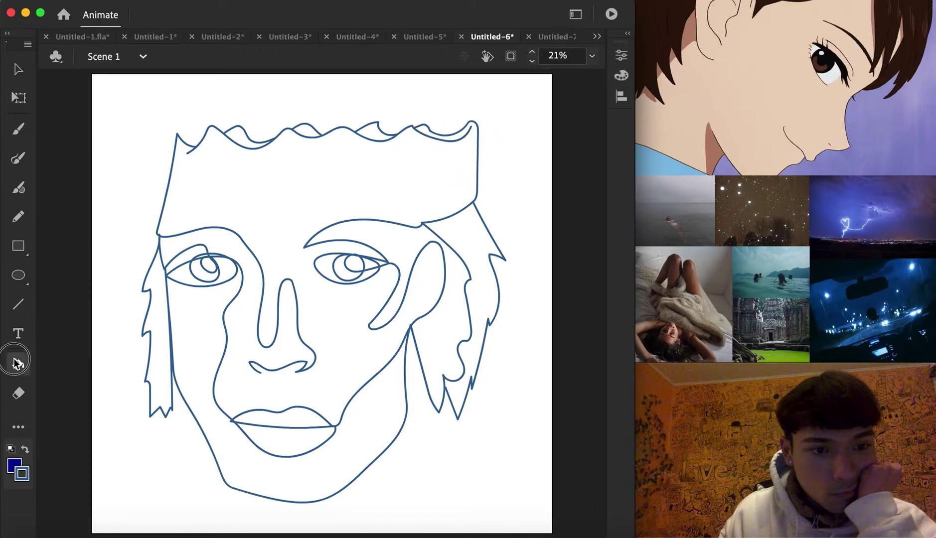
pyautogui.click(19, 469)
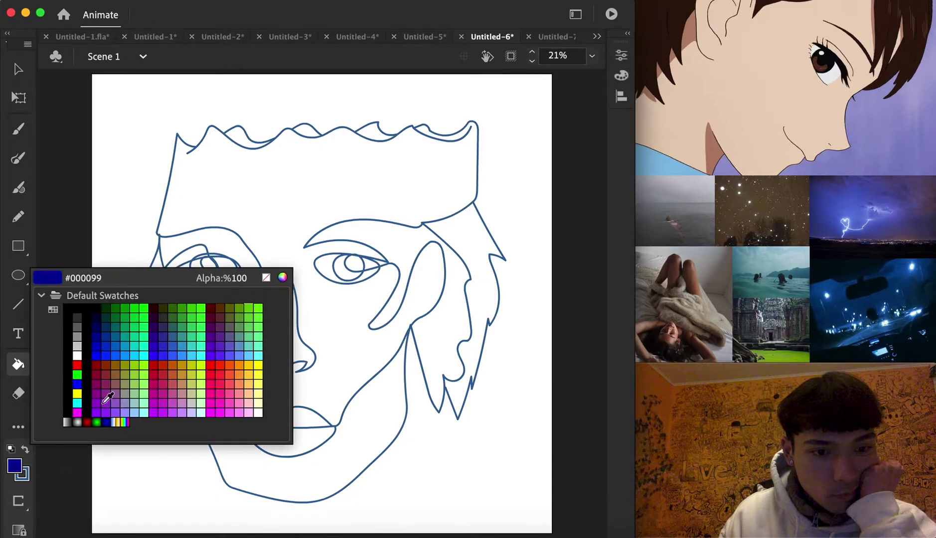
pyautogui.click(115, 421)
pyautogui.click(239, 225)
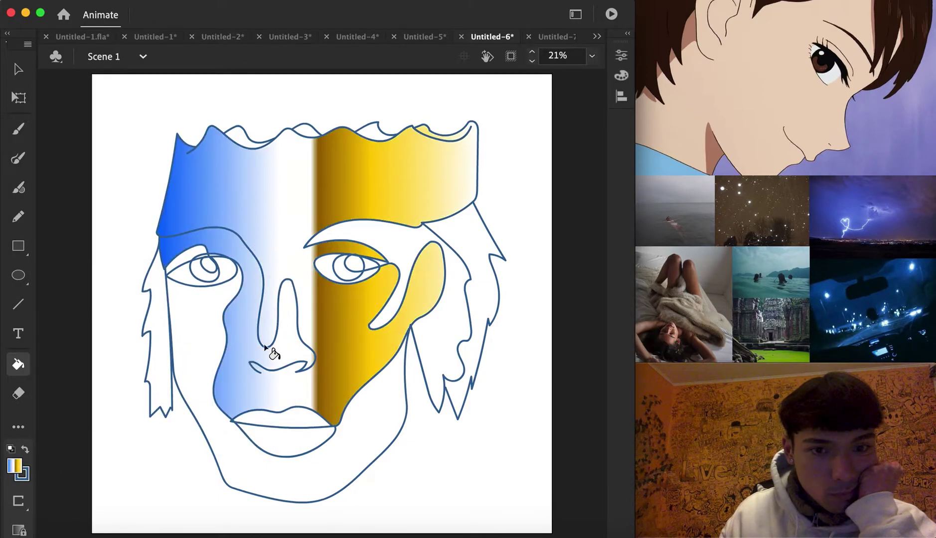
# Fill the forehead and central face with the rainbow gradient, running from the forehead down to the mouth
pyautogui.click(15, 467)
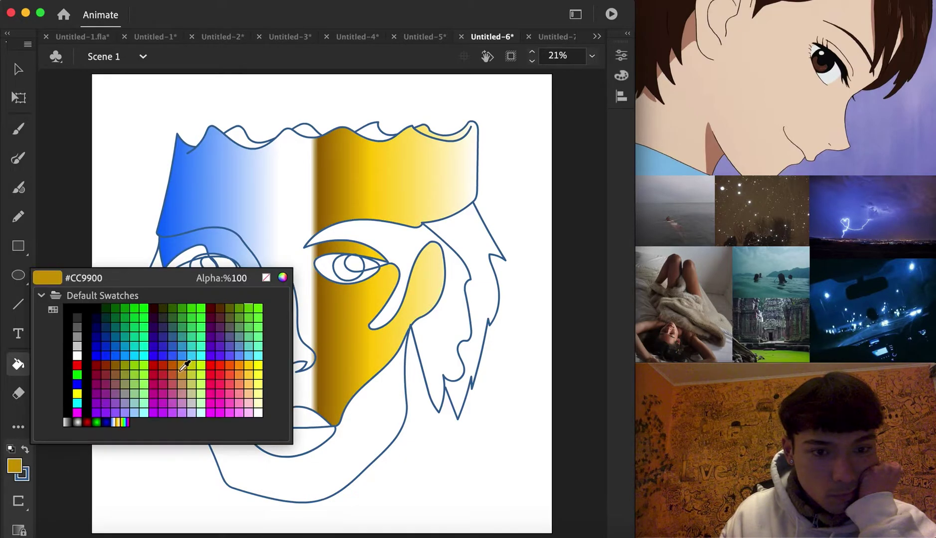
pyautogui.click(129, 418)
pyautogui.click(274, 212)
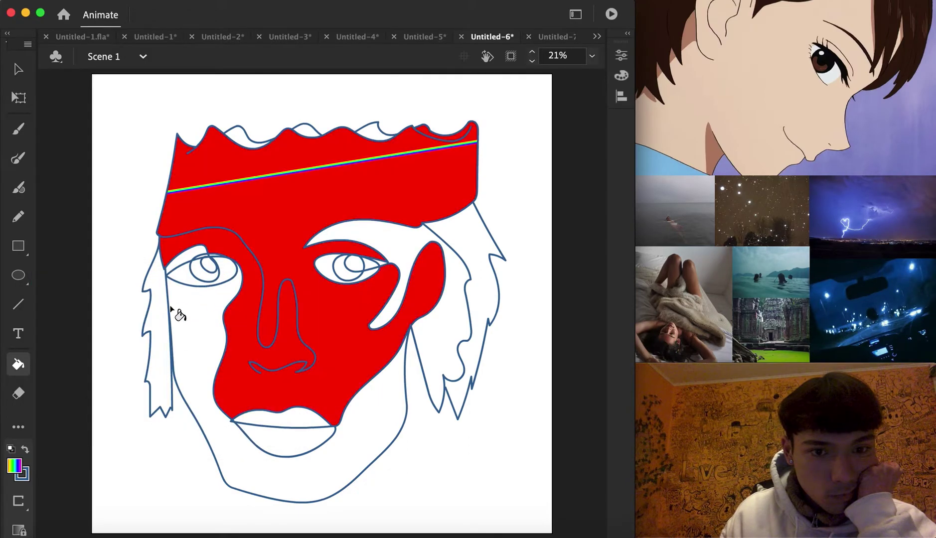
pyautogui.click(269, 241)
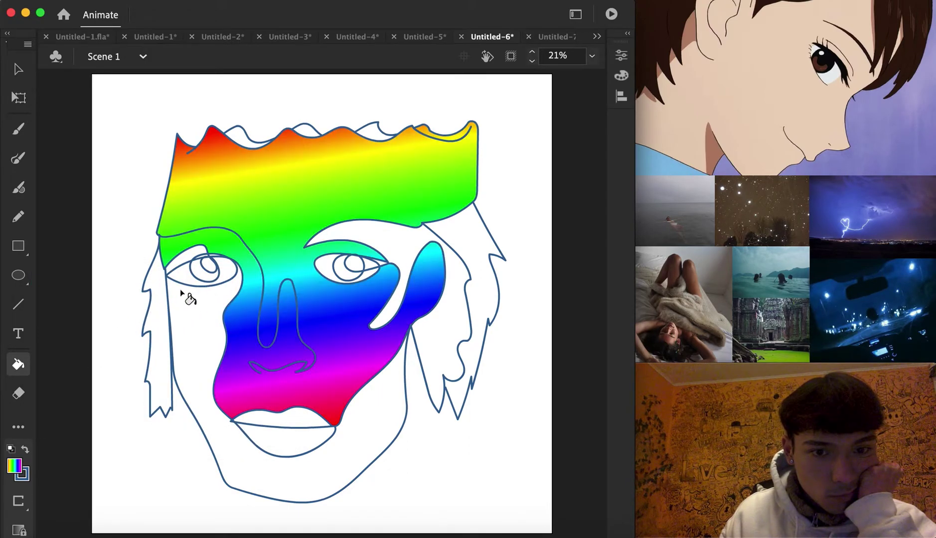
# Fill the left iris, the right eyeball around the iris and the upper lip with dark navy
pyautogui.click(15, 466)
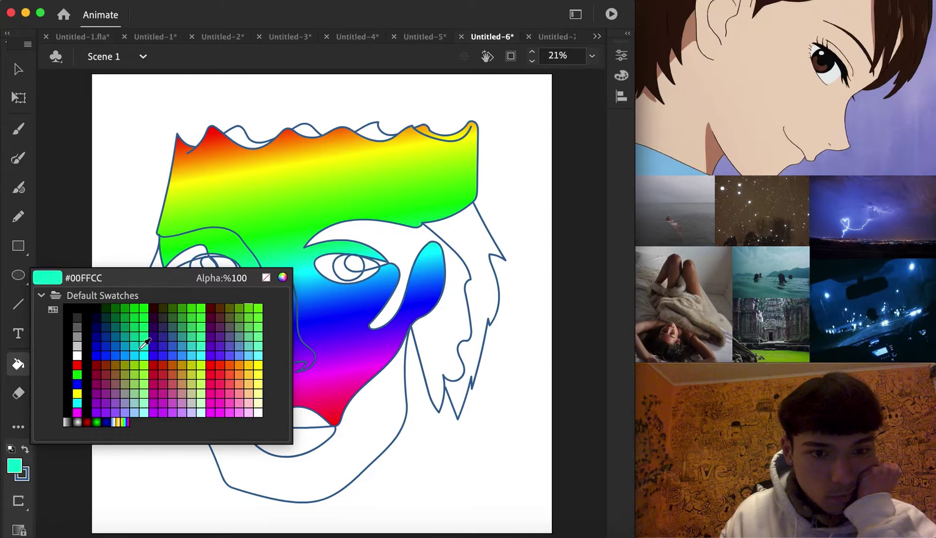
pyautogui.click(99, 327)
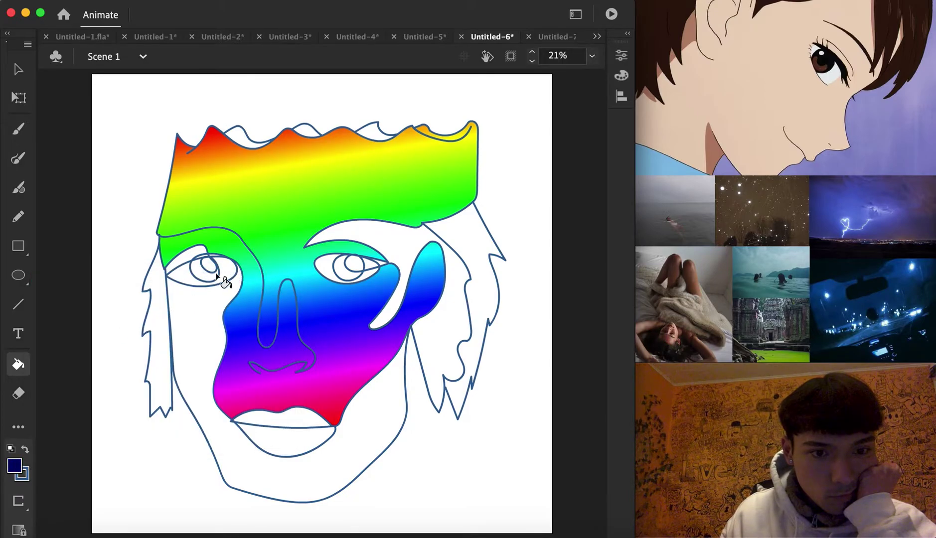
pyautogui.click(338, 275)
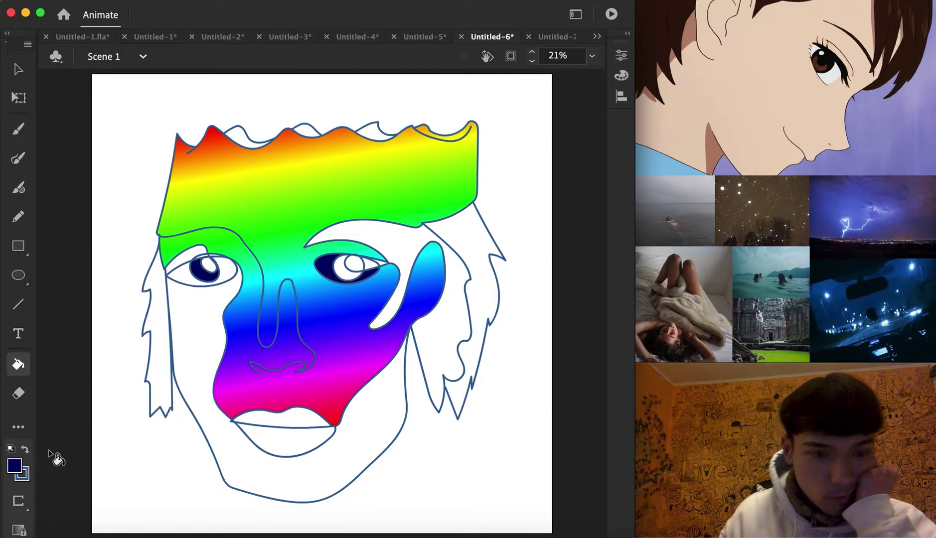
pyautogui.click(294, 416)
# Fill the forehead and central face with solid deep blue in place of the rainbow gradient
pyautogui.click(15, 466)
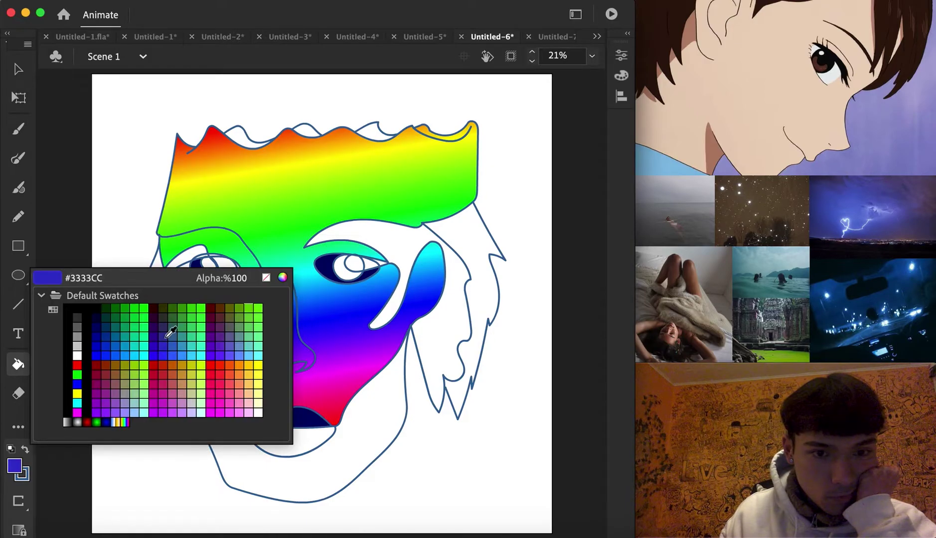
pyautogui.click(97, 346)
pyautogui.click(258, 235)
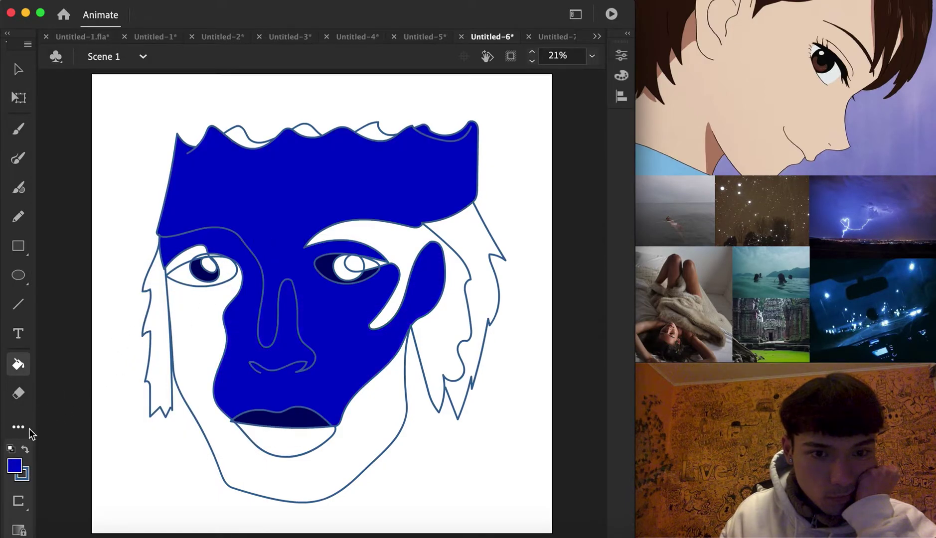
pyautogui.press('super+z')
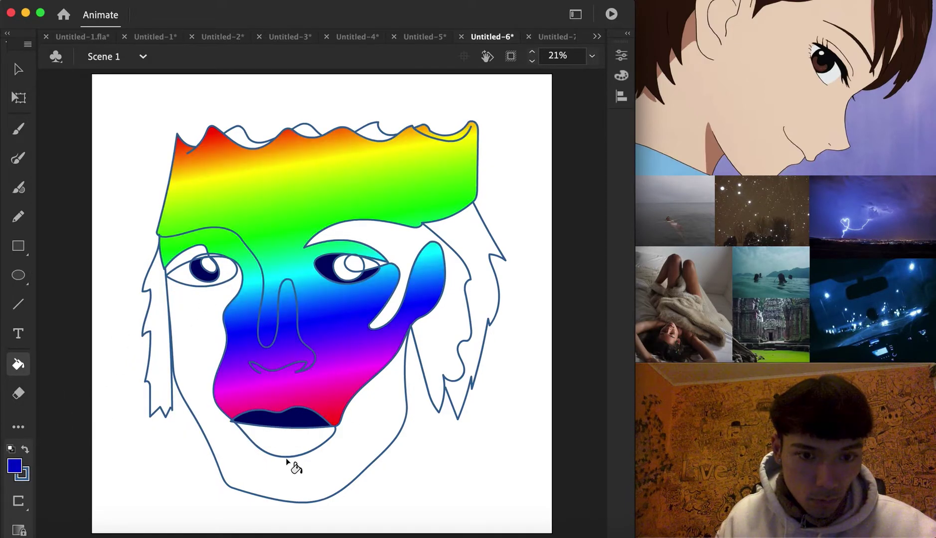
pyautogui.click(324, 353)
# Fill the left cheek and jaw area with blue #003399
pyautogui.click(15, 466)
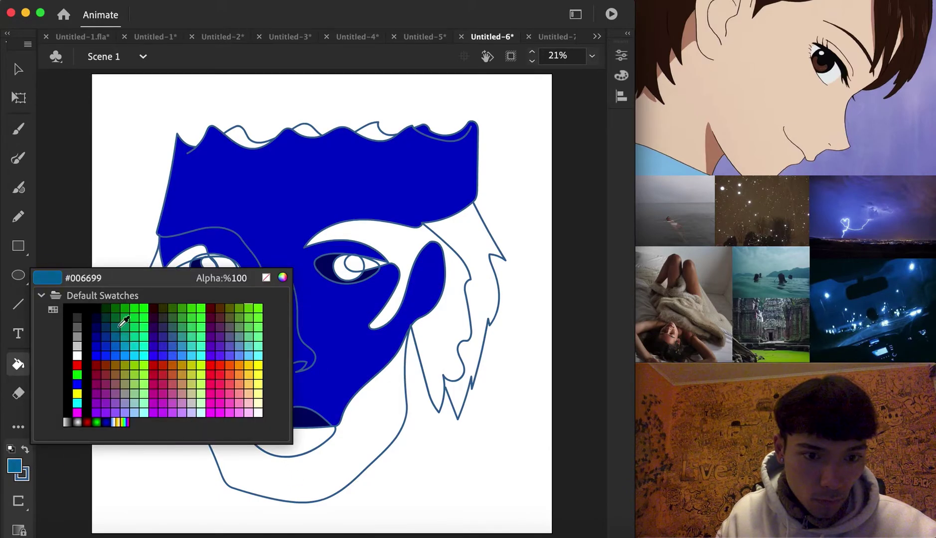
pyautogui.click(110, 331)
pyautogui.click(202, 424)
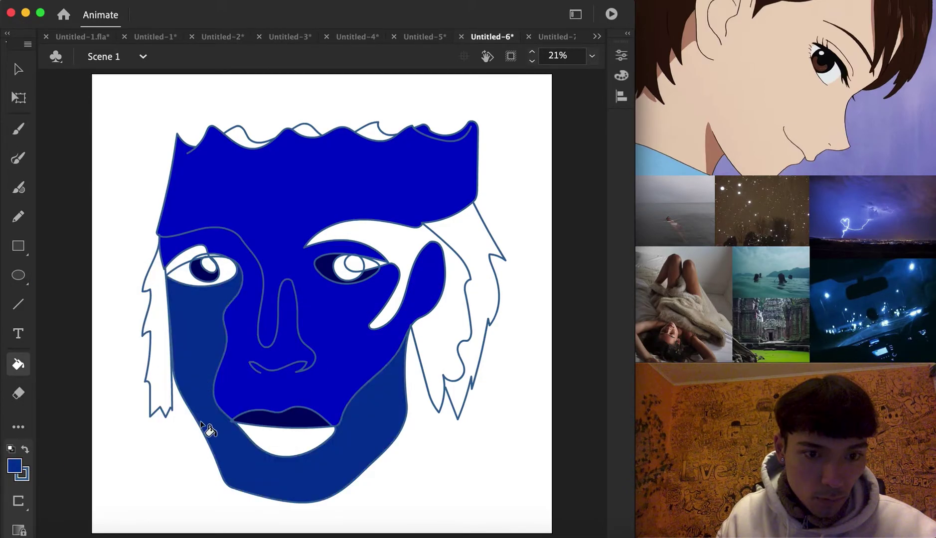
# Fill the lower lip with teal blue #006699
pyautogui.click(13, 464)
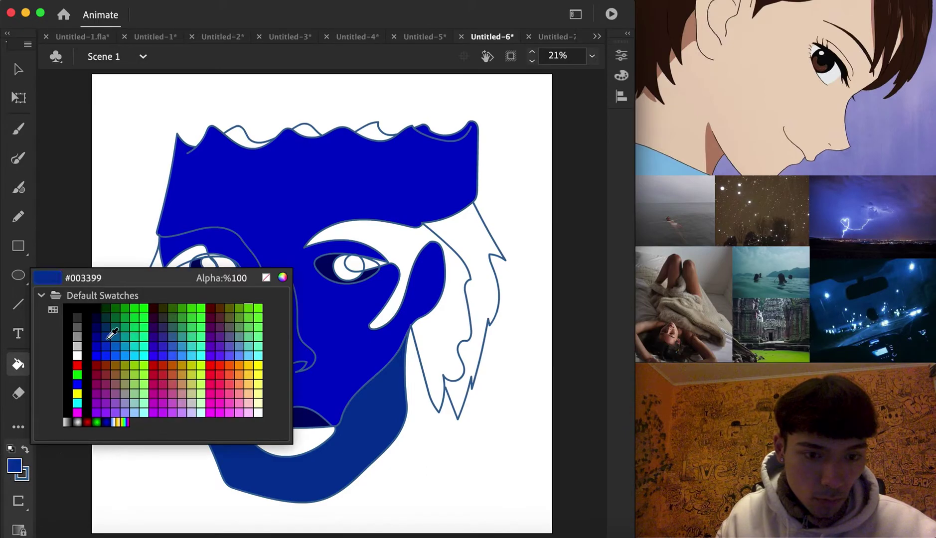
pyautogui.click(108, 362)
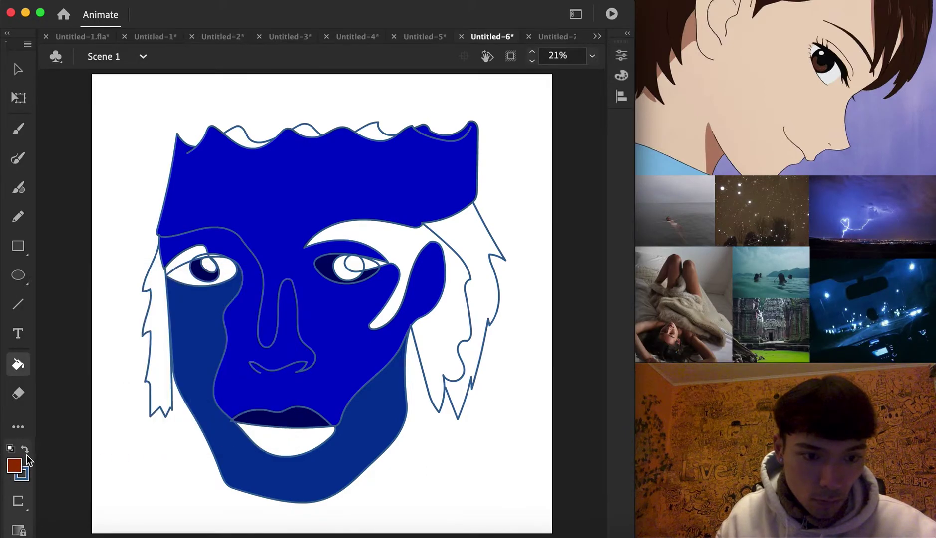
pyautogui.click(13, 465)
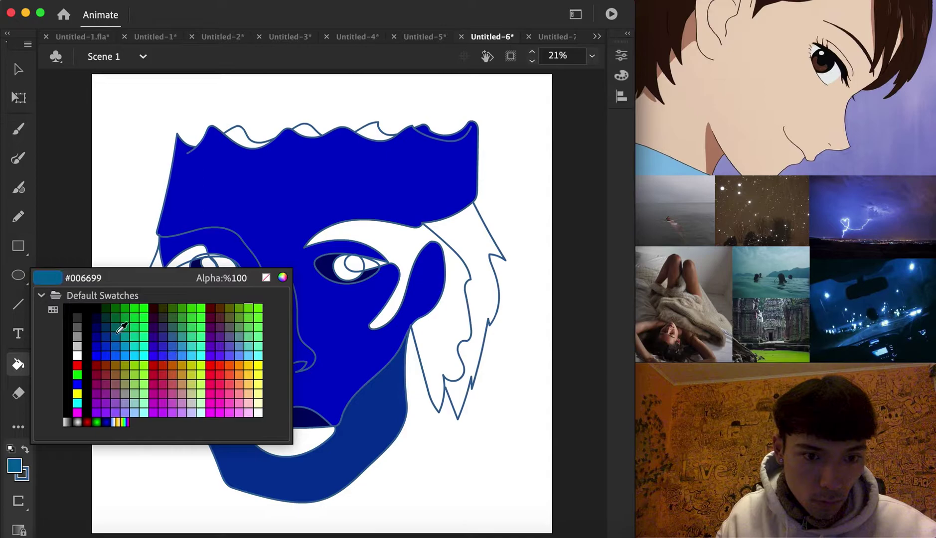
pyautogui.click(117, 335)
pyautogui.click(285, 442)
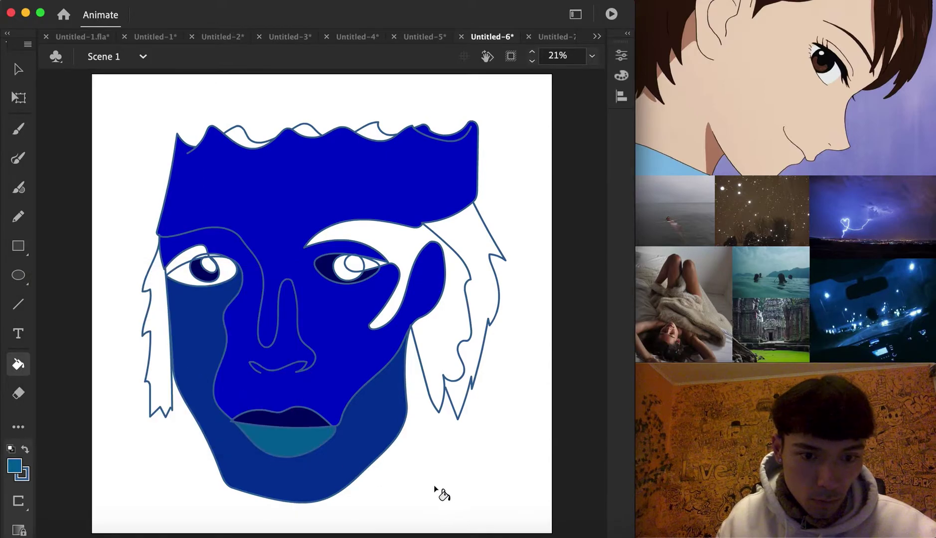
# Fill the area around the right eye and ear, including the adjoining inner hair section, with golden yellow
pyautogui.click(14, 465)
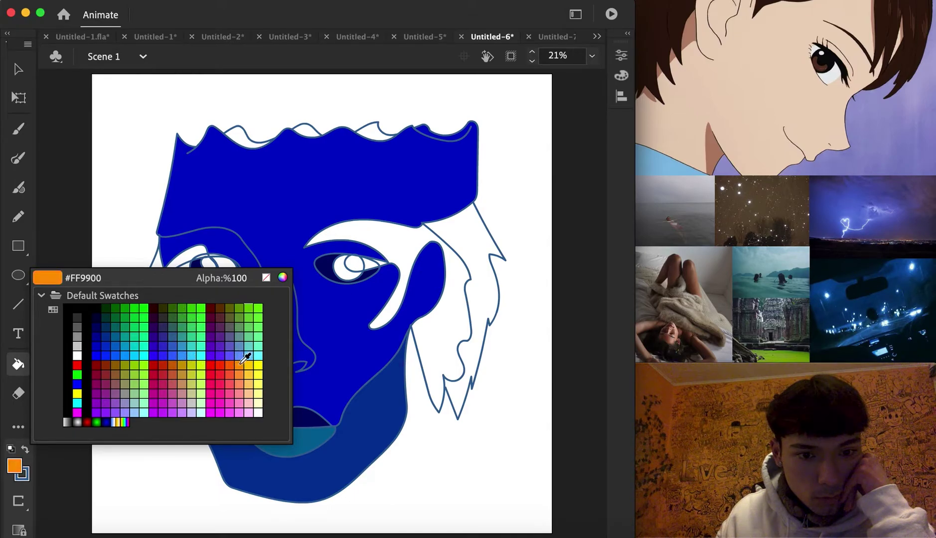
pyautogui.click(244, 365)
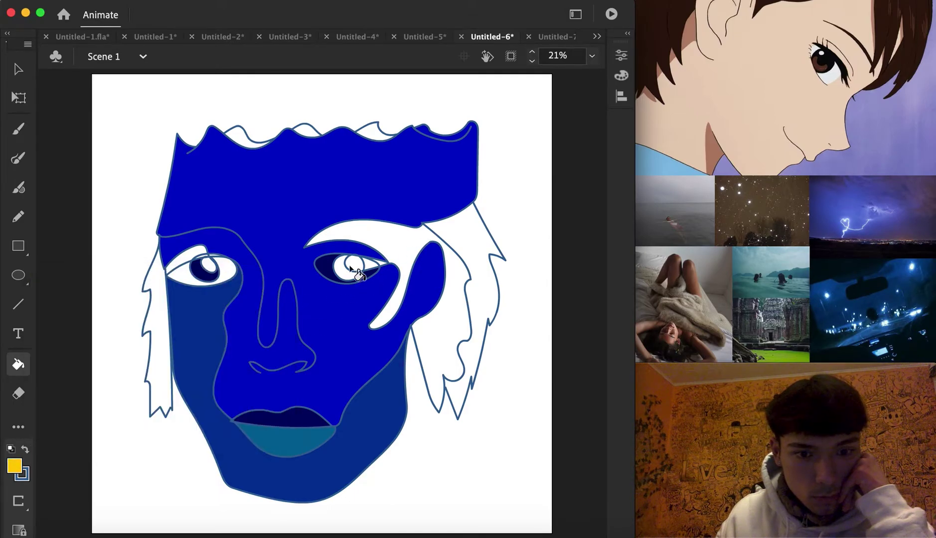
pyautogui.click(388, 246)
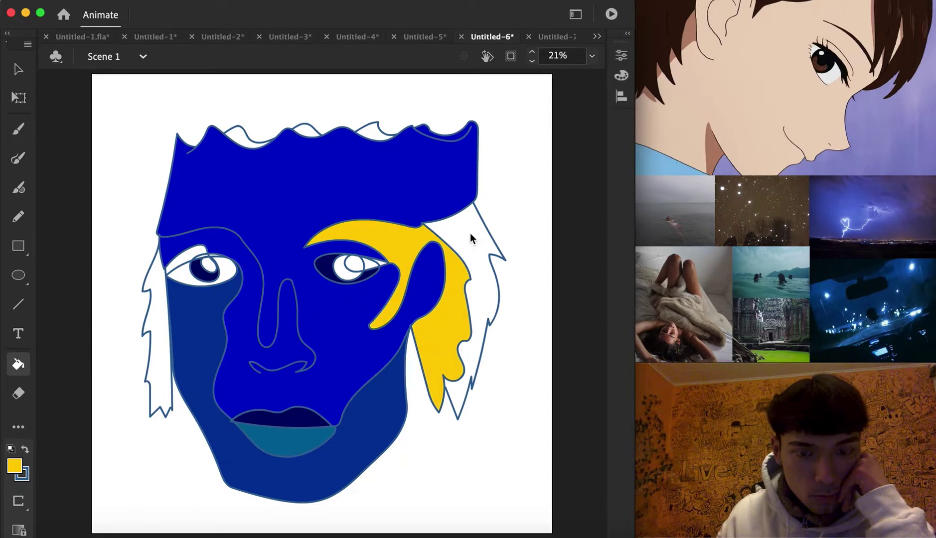
# Fill the area around the right eye and ear, the left eyelid and the left hair strand with light grey
pyautogui.click(14, 465)
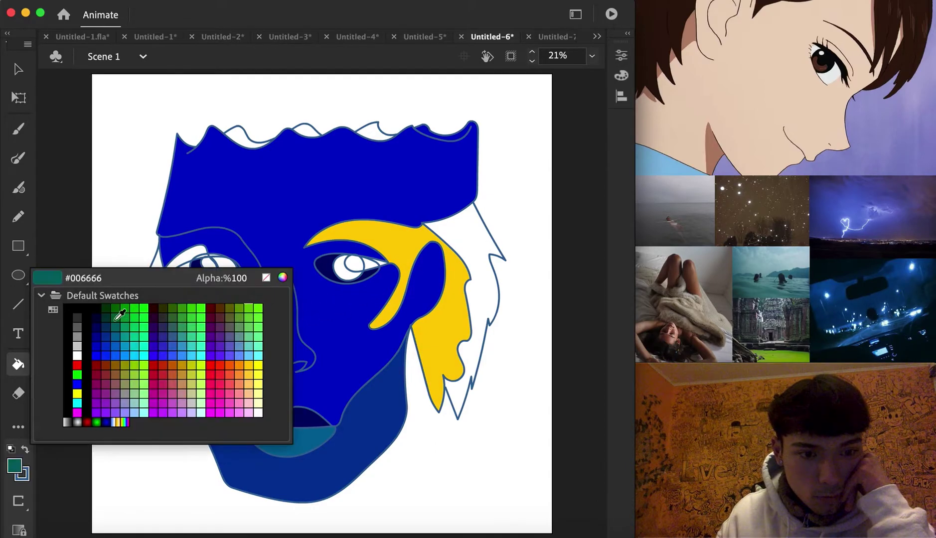
pyautogui.click(84, 331)
pyautogui.click(410, 241)
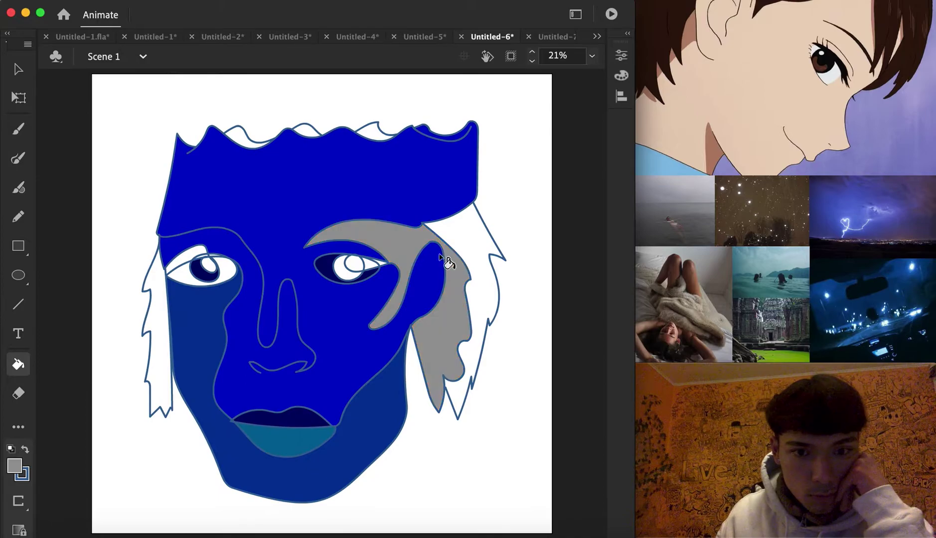
pyautogui.click(189, 272)
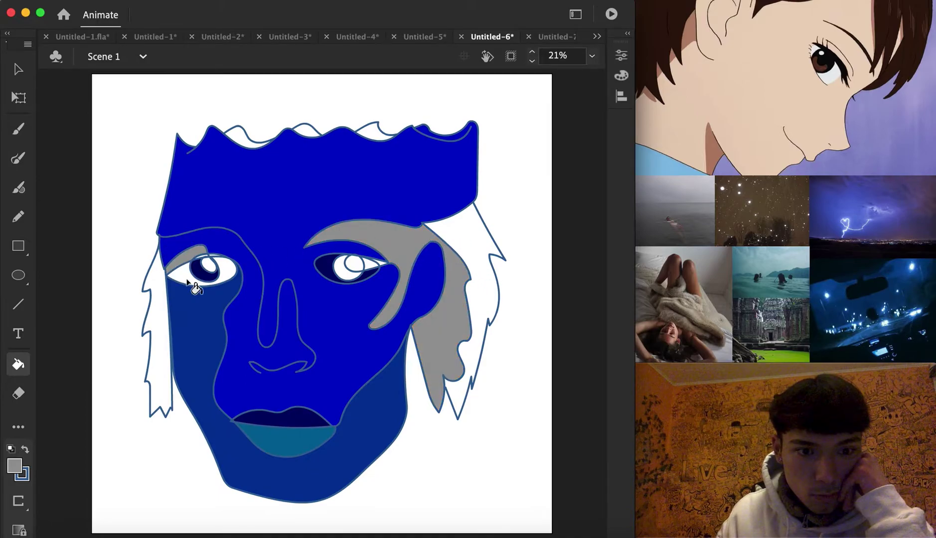
pyautogui.click(155, 330)
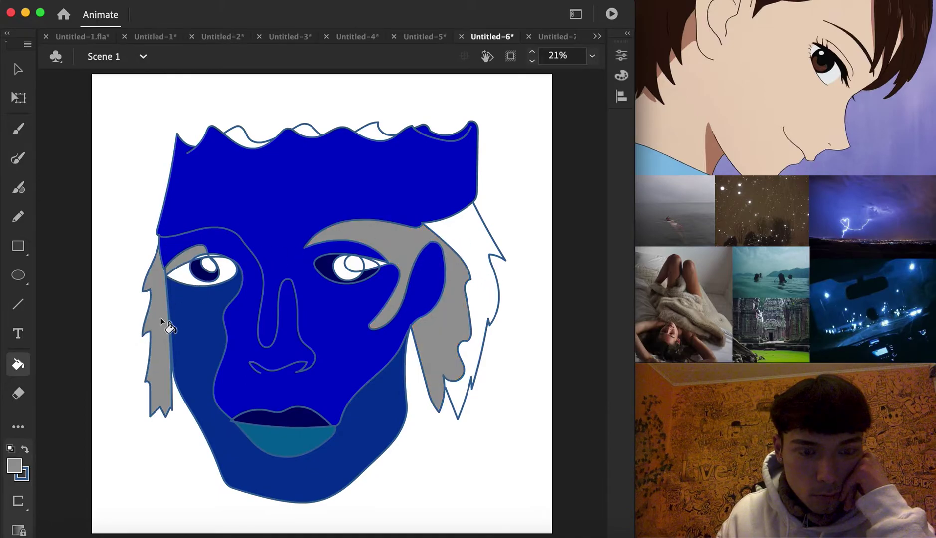
# Fill the jagged outer hair strand on the right side of the head with dark grey
pyautogui.click(19, 469)
pyautogui.click(85, 321)
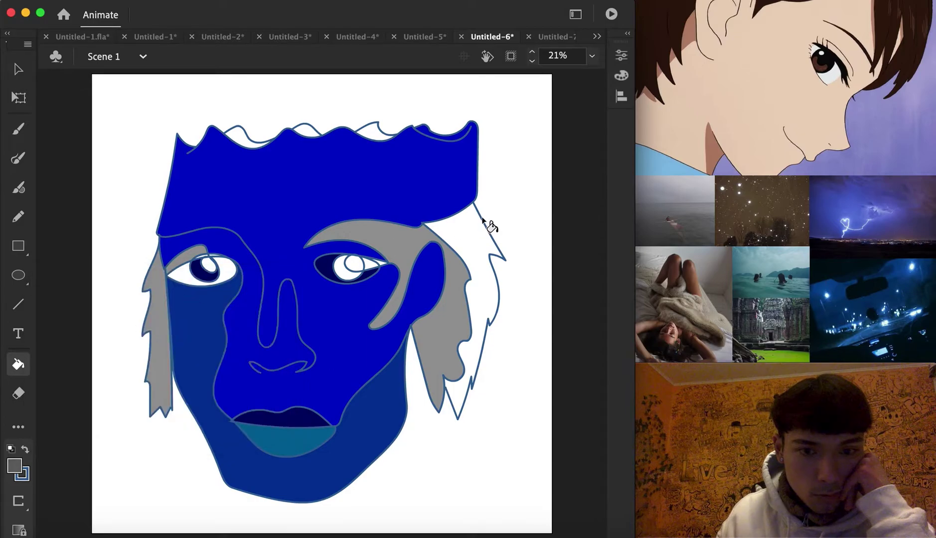
pyautogui.click(483, 257)
# Fill the leftmost wave along the top edge of the head with teal green and the other two white waves with bright blue
pyautogui.click(15, 466)
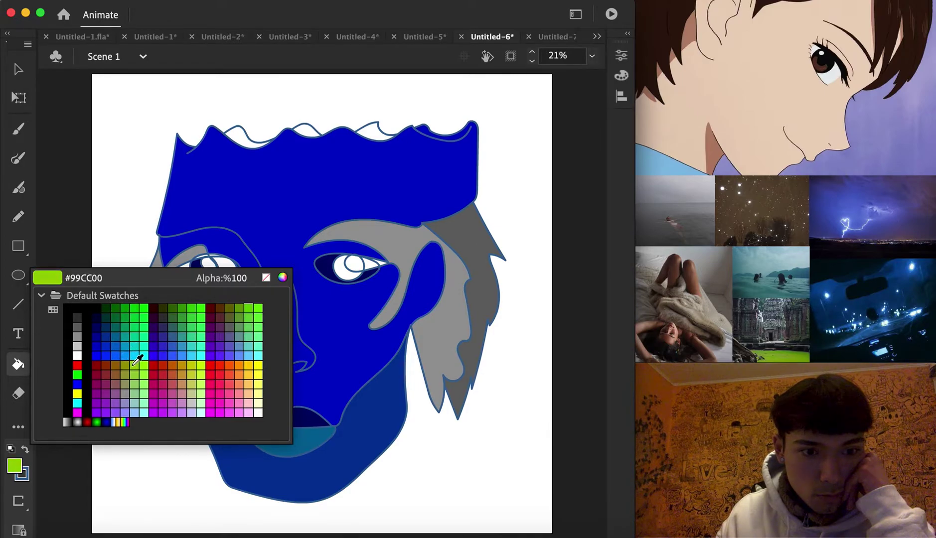
pyautogui.click(130, 336)
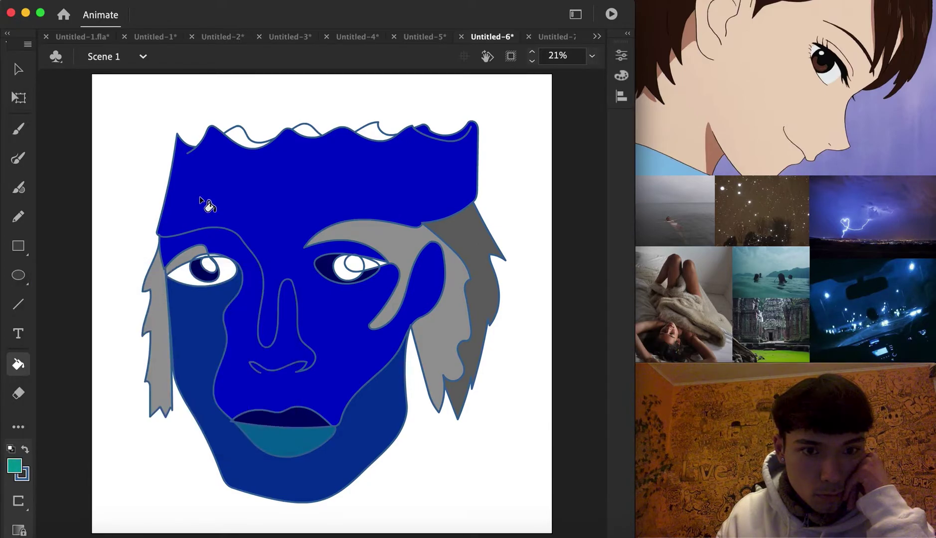
pyautogui.click(245, 140)
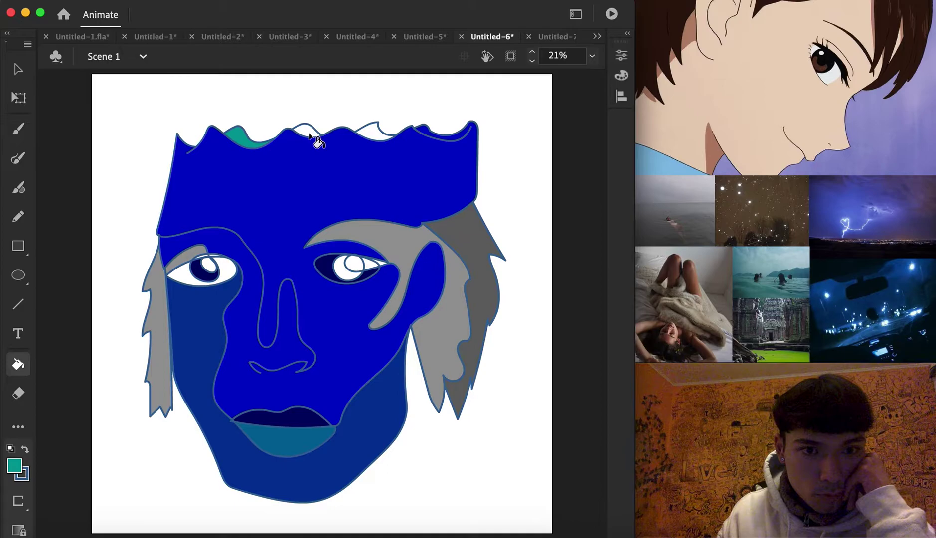
pyautogui.click(17, 468)
pyautogui.click(118, 357)
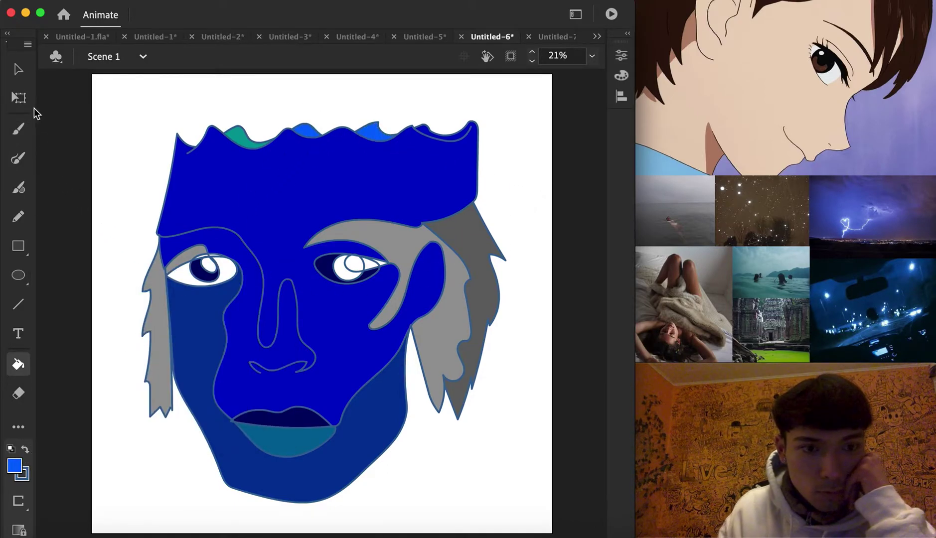
# Zoom to 100% on the mouth and brush a small dot onto the right part of the lower lip
pyautogui.click(25, 73)
pyautogui.click(19, 158)
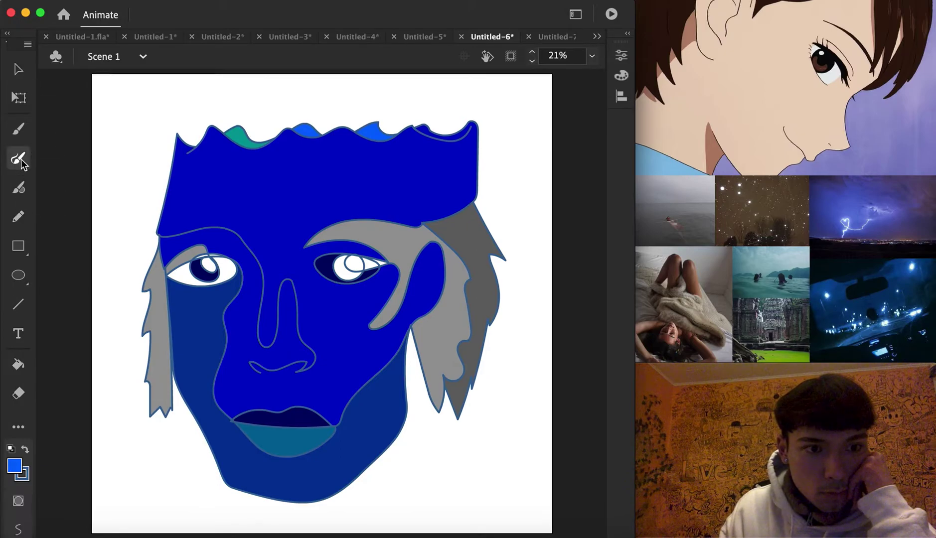
pyautogui.click(591, 56)
pyautogui.click(622, 172)
pyautogui.scroll(-10, 375, 311)
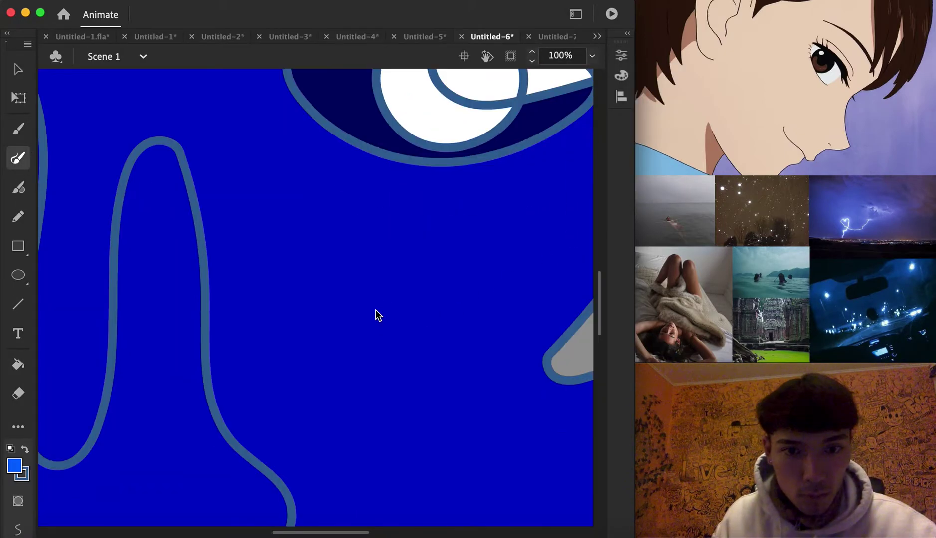
pyautogui.scroll(-3, 374, 309)
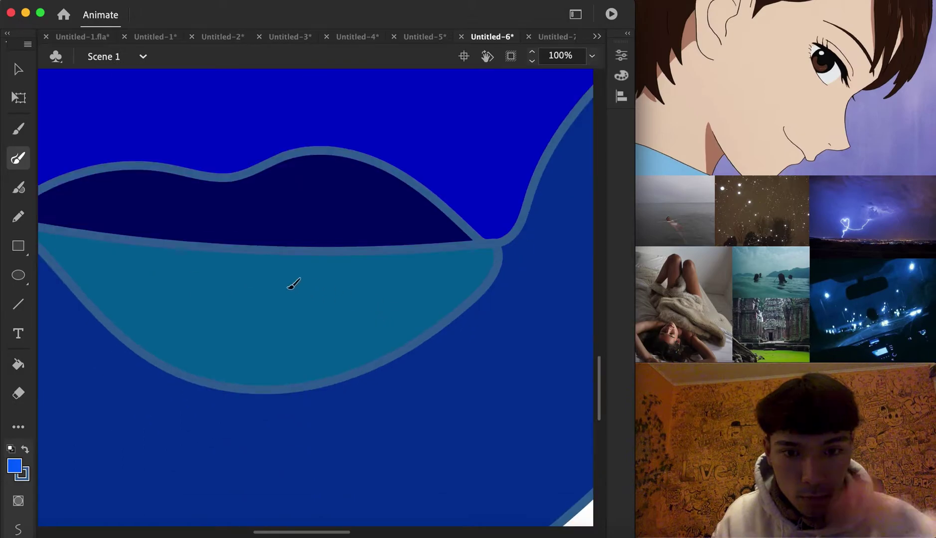
pyautogui.click(381, 284)
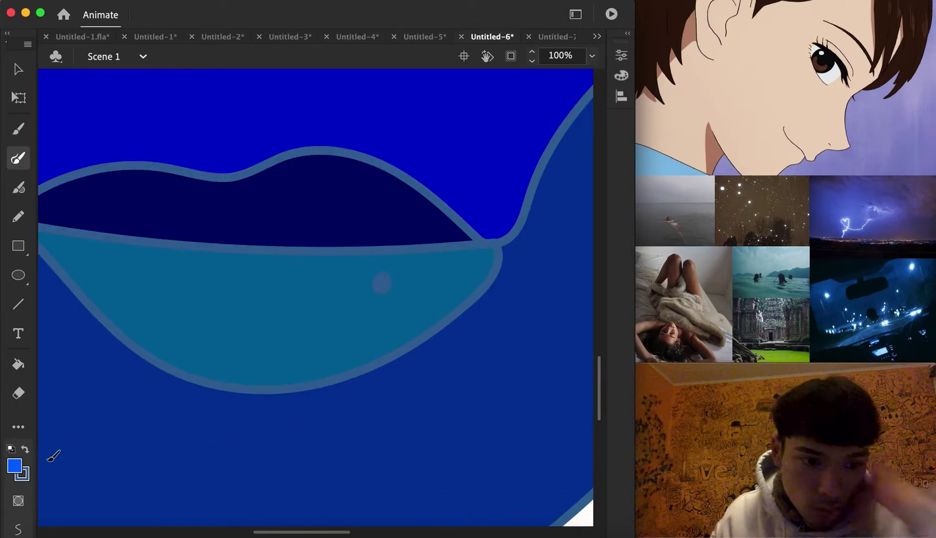
# Set the stroke colour to black and paint a small dot and a short wavy line on the lower lip
pyautogui.click(21, 472)
pyautogui.click(77, 308)
pyautogui.click(388, 284)
pyautogui.moveTo(446, 316); pyautogui.dragTo(328, 344)
# Paint a small, flat black oval near the left corner of the upper lip
pyautogui.scroll(5, 385, 324)
pyautogui.hscroll(-4, 385, 324)
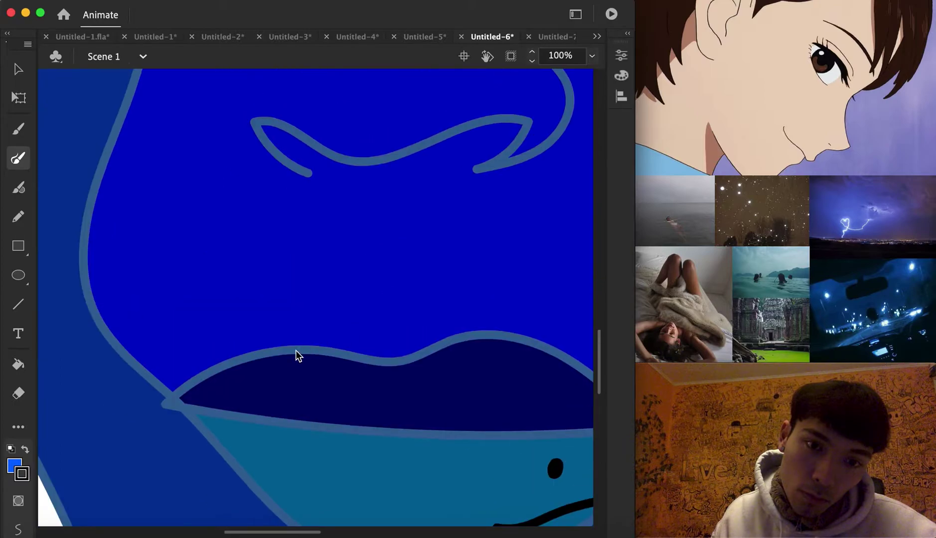
pyautogui.moveTo(239, 374); pyautogui.dragTo(280, 382)
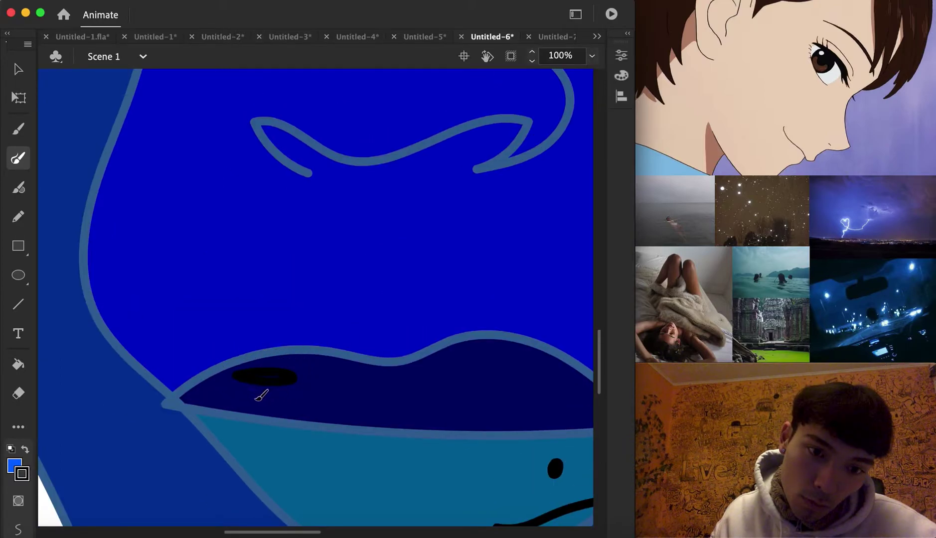
pyautogui.scroll(2, 315, 366)
pyautogui.scroll(4, 315, 366)
pyautogui.hscroll(3, 315, 365)
pyautogui.scroll(-4, 315, 365)
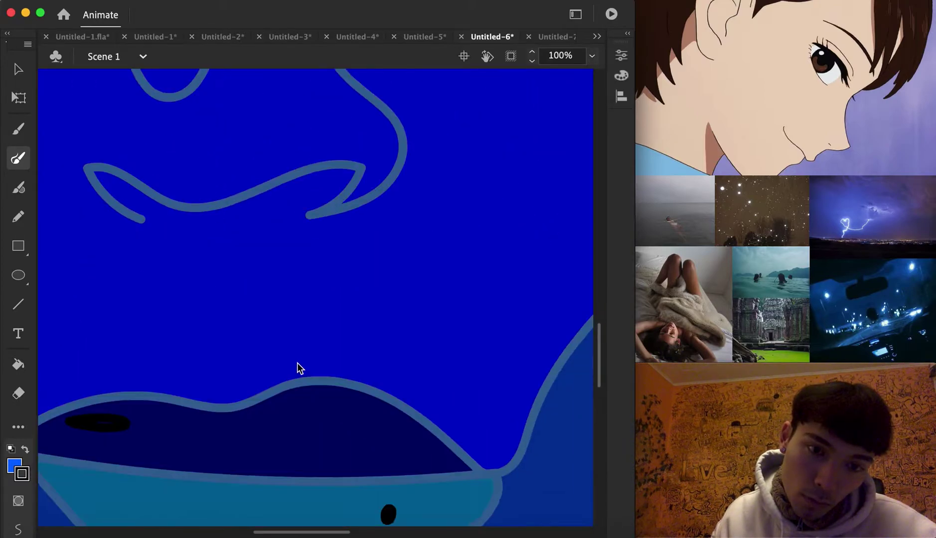
pyautogui.scroll(1, 297, 366)
pyautogui.scroll(1, 298, 366)
pyautogui.scroll(-2, 298, 363)
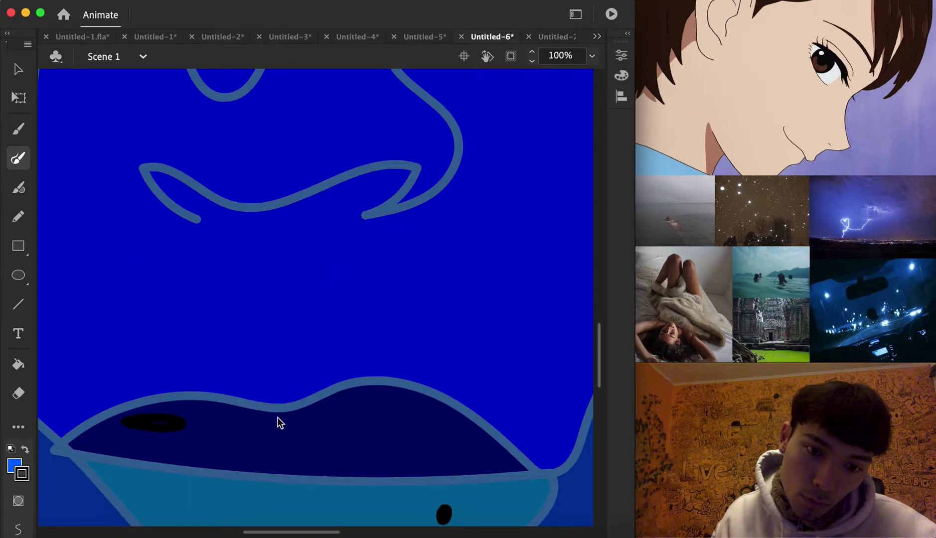
pyautogui.moveTo(244, 413); pyautogui.dragTo(330, 414)
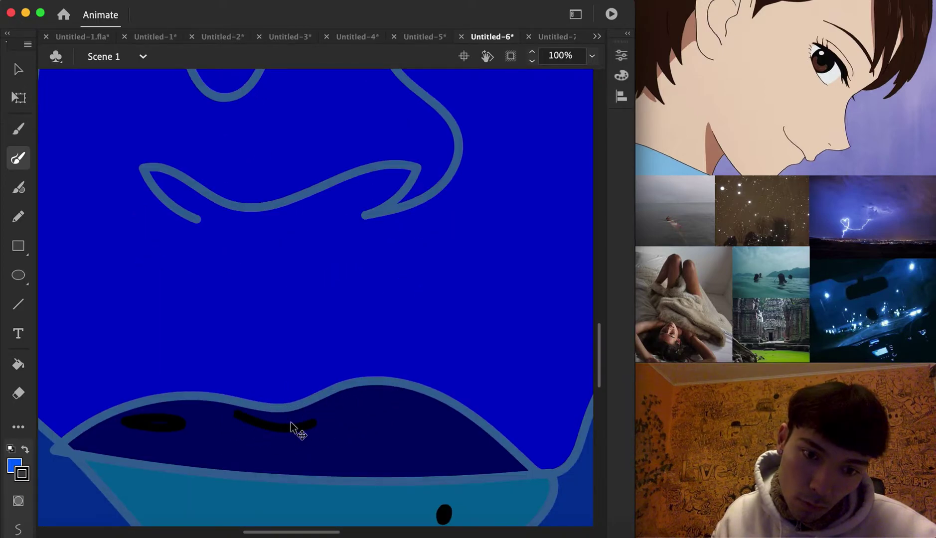
pyautogui.moveTo(228, 398)
pyautogui.mouseDown()
pyautogui.moveTo(340, 332)
pyautogui.moveTo(430, 340)
pyautogui.moveTo(272, 407)
pyautogui.mouseUp()
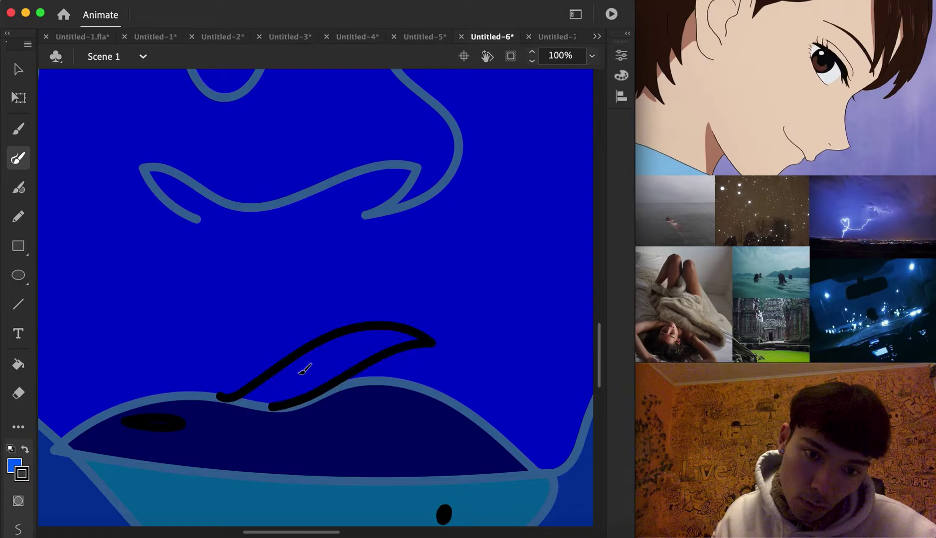
pyautogui.press('super+z')
# Paint three short black dashes at the lower tip of the light grey band beside the right eye
pyautogui.scroll(8, 399, 350)
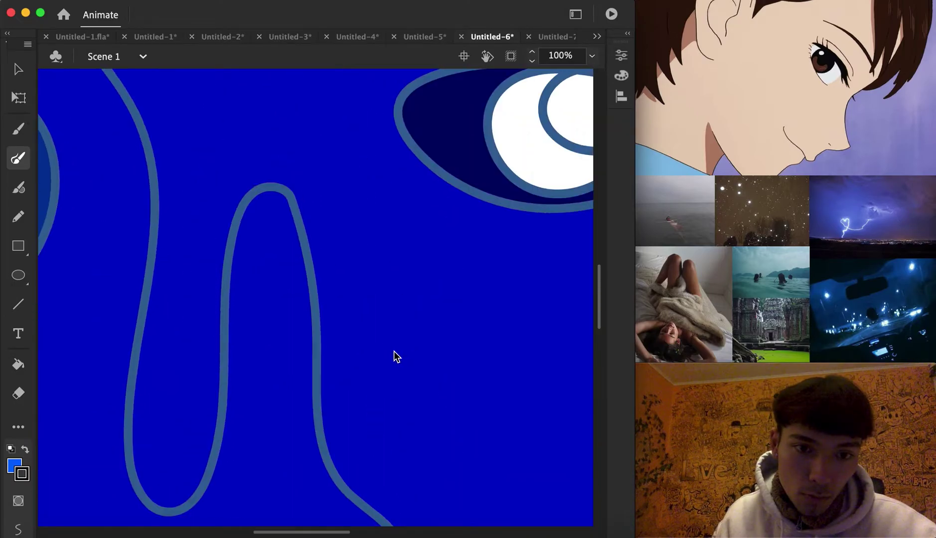
pyautogui.scroll(5, 199, 254)
pyautogui.hscroll(8, 227, 249)
pyautogui.scroll(-4, 266, 256)
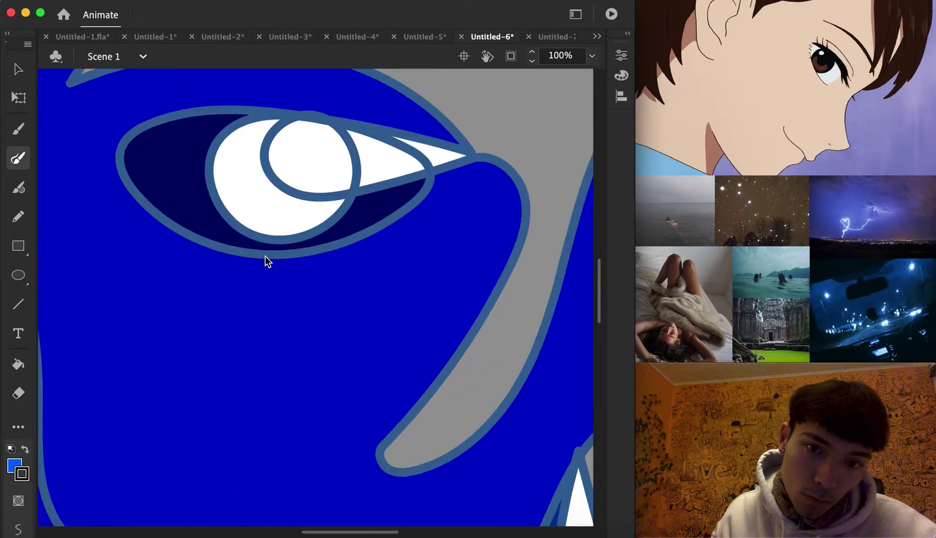
pyautogui.scroll(-6, 272, 277)
pyautogui.hscroll(3, 271, 276)
pyautogui.moveTo(288, 304); pyautogui.dragTo(364, 280)
pyautogui.hotkey('ctrl', 'z')
pyautogui.moveTo(315, 313)
pyautogui.mouseDown()
pyautogui.moveTo(337, 301)
pyautogui.moveTo(332, 316)
pyautogui.mouseUp()
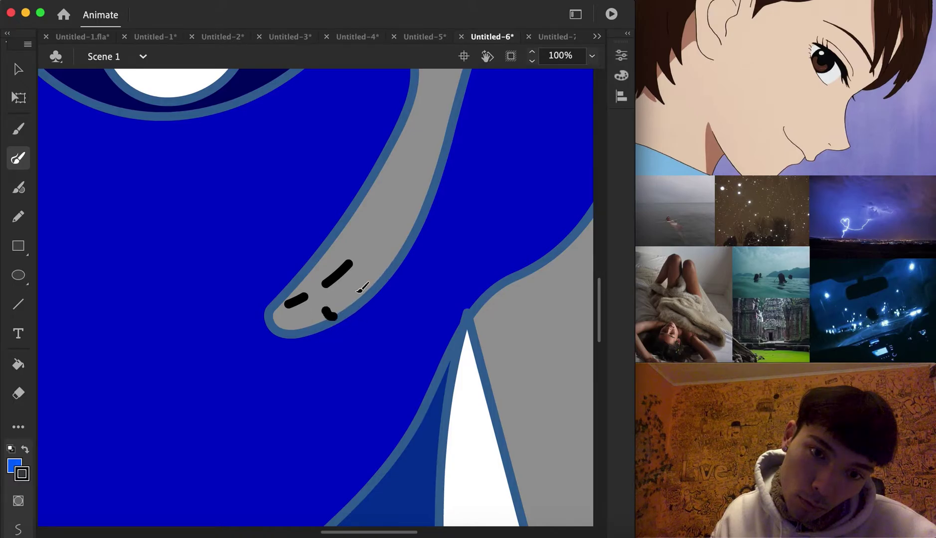
# Paint two long wavy black lines and a short dash on the light grey area above the right eye
pyautogui.scroll(10, 363, 288)
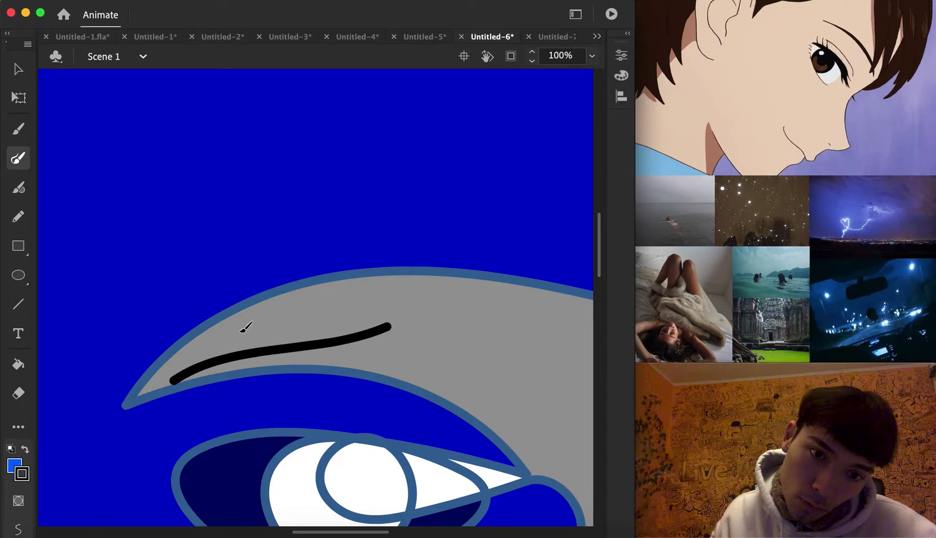
pyautogui.moveTo(241, 331); pyautogui.dragTo(381, 288)
pyautogui.click(204, 336)
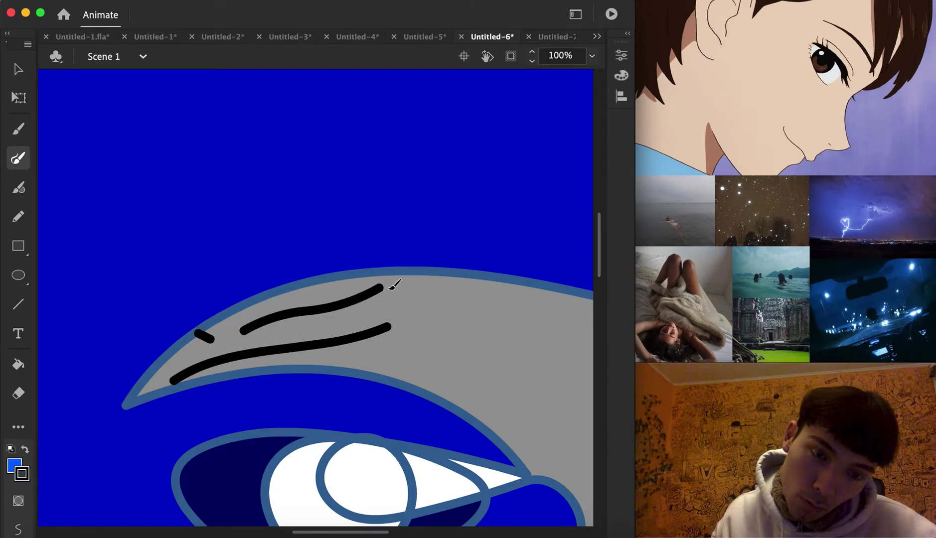
# Paint a hatched black patch and two narrow slanted ovals at the top of the dark grey hair
pyautogui.hscroll(10, 382, 300)
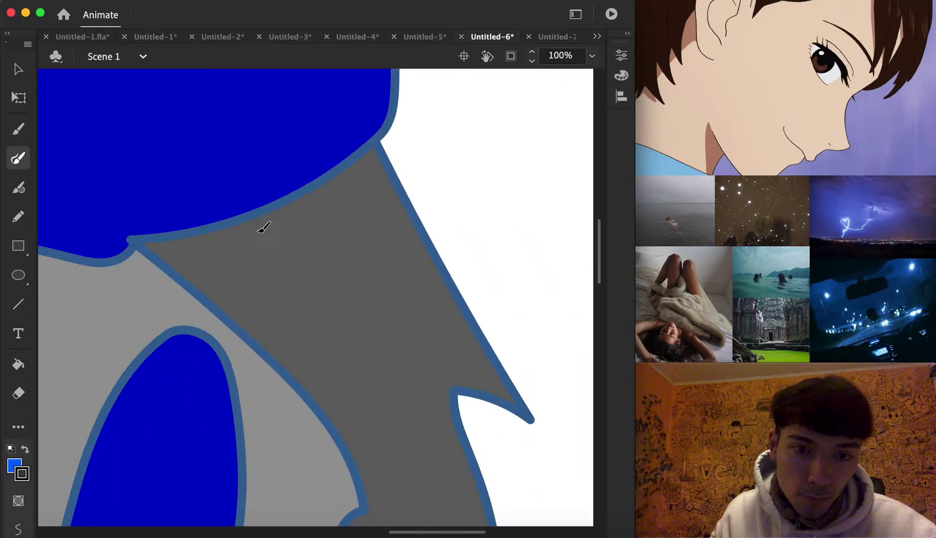
pyautogui.moveTo(351, 185)
pyautogui.mouseDown()
pyautogui.moveTo(299, 229)
pyautogui.moveTo(355, 186)
pyautogui.mouseUp()
pyautogui.moveTo(386, 223)
pyautogui.mouseDown()
pyautogui.moveTo(355, 240)
pyautogui.moveTo(387, 222)
pyautogui.mouseUp()
pyautogui.moveTo(192, 234)
pyautogui.mouseDown()
pyautogui.moveTo(214, 271)
pyautogui.moveTo(251, 241)
pyautogui.moveTo(224, 234)
pyautogui.moveTo(219, 261)
pyautogui.moveTo(255, 294)
pyautogui.moveTo(271, 269)
pyautogui.mouseUp()
pyautogui.hscroll(-3, 365, 330)
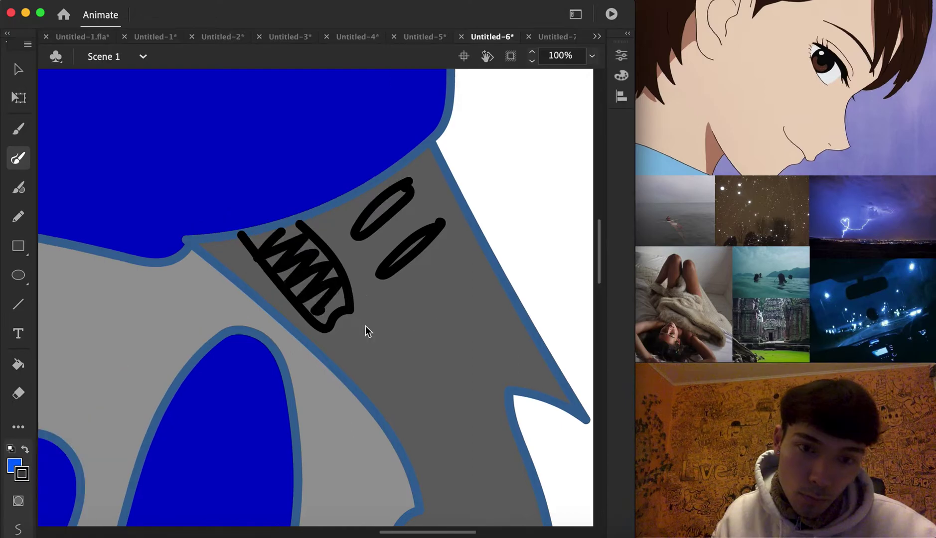
# Draw two small black ovals with inner marks and a wavy line near the tip on the light grey right hair lock
pyautogui.scroll(-10, 365, 329)
pyautogui.scroll(-5, 366, 331)
pyautogui.hscroll(-2, 366, 331)
pyautogui.scroll(5, 370, 314)
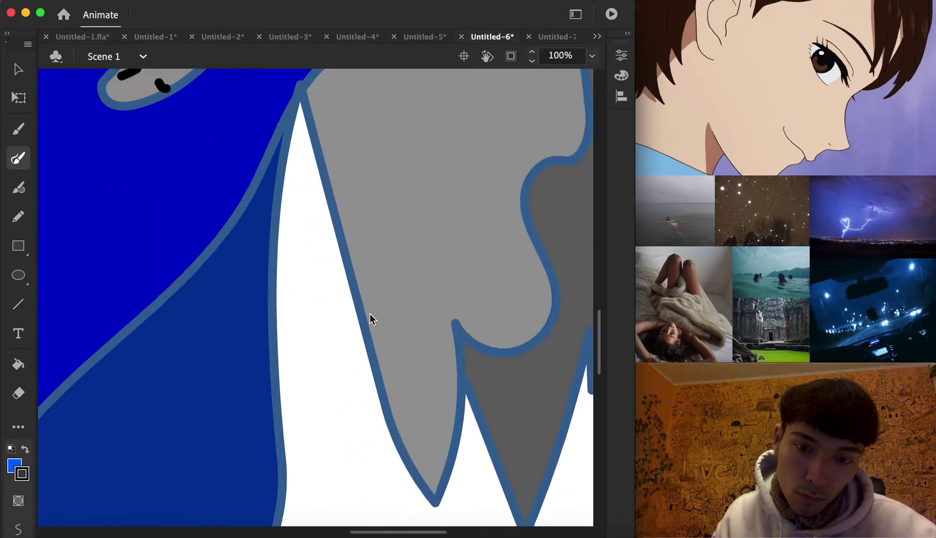
pyautogui.moveTo(524, 372)
pyautogui.mouseDown()
pyautogui.moveTo(487, 405)
pyautogui.moveTo(520, 371)
pyautogui.mouseUp()
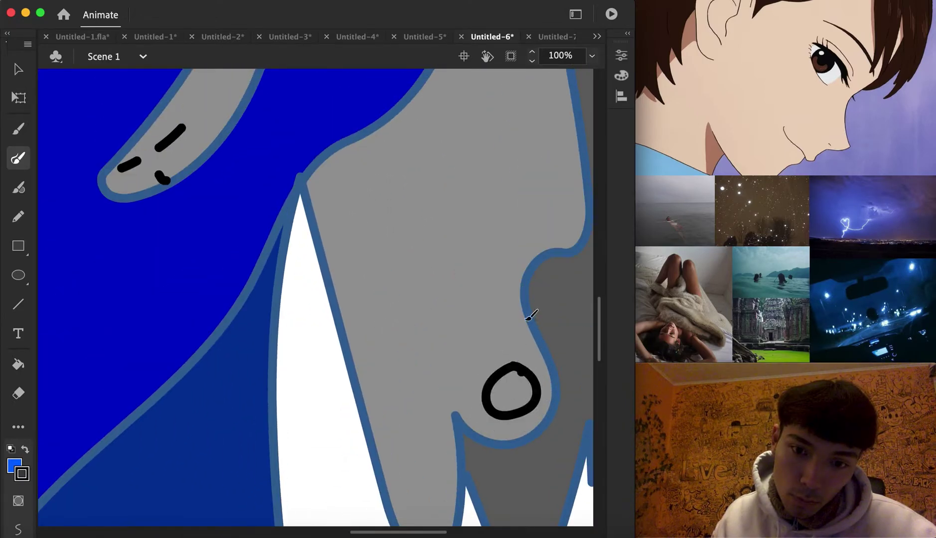
pyautogui.moveTo(556, 202); pyautogui.dragTo(548, 214)
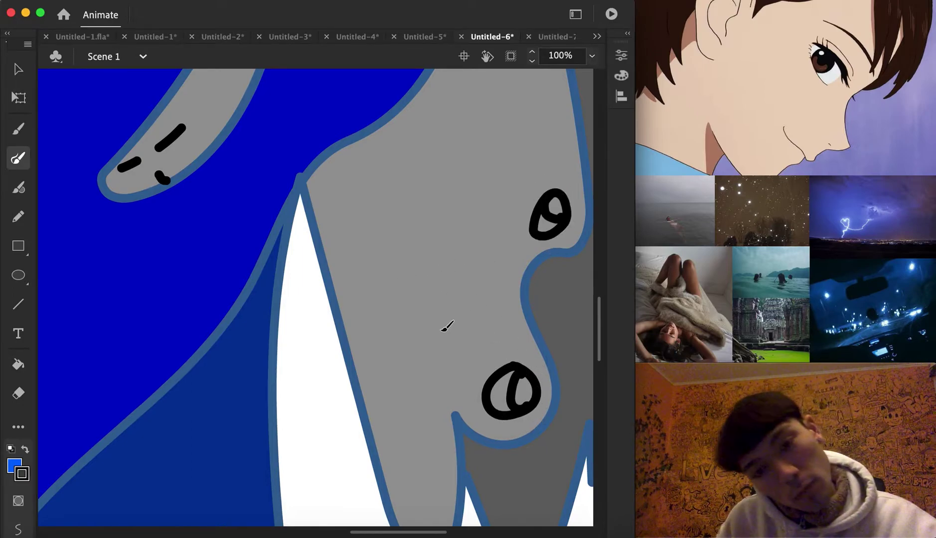
pyautogui.scroll(-3, 445, 327)
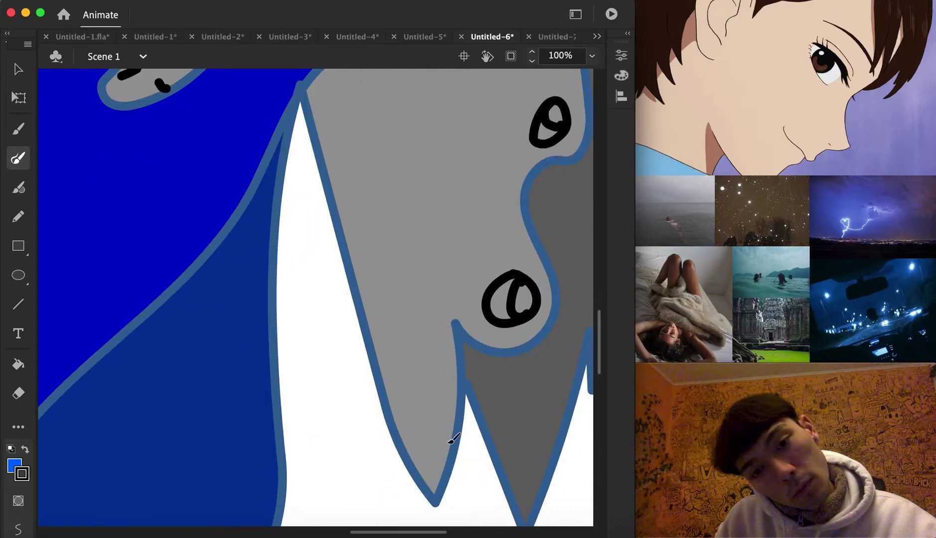
pyautogui.moveTo(442, 444); pyautogui.dragTo(358, 263)
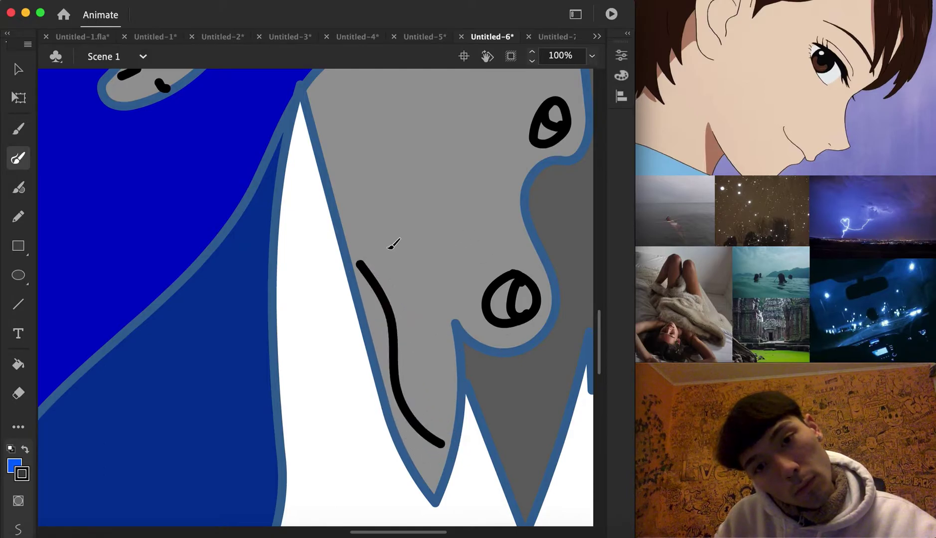
# Paint two short black strokes on the upper part of the left hair strand and short dashes on the grey left eyelid
pyautogui.scroll(10, 391, 249)
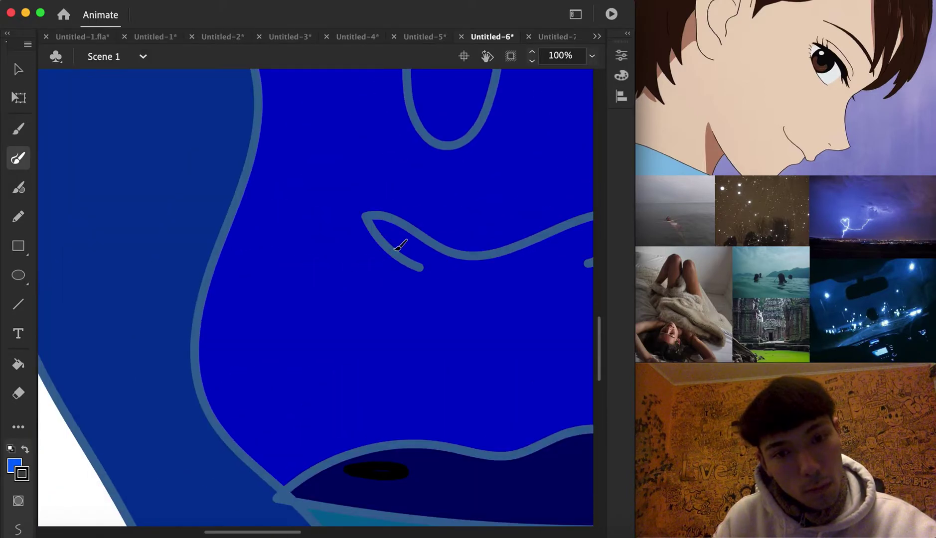
pyautogui.hscroll(-10, 393, 252)
pyautogui.scroll(8, 394, 251)
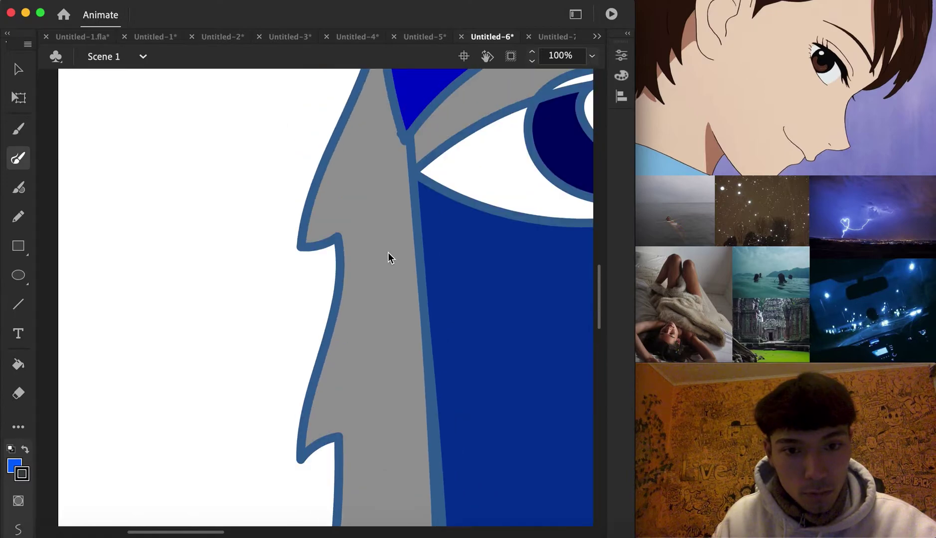
pyautogui.scroll(5, 388, 252)
pyautogui.scroll(-2, 388, 252)
pyautogui.moveTo(356, 180)
pyautogui.mouseDown()
pyautogui.moveTo(367, 198)
pyautogui.moveTo(347, 228)
pyautogui.mouseUp()
pyautogui.moveTo(395, 173); pyautogui.dragTo(385, 264)
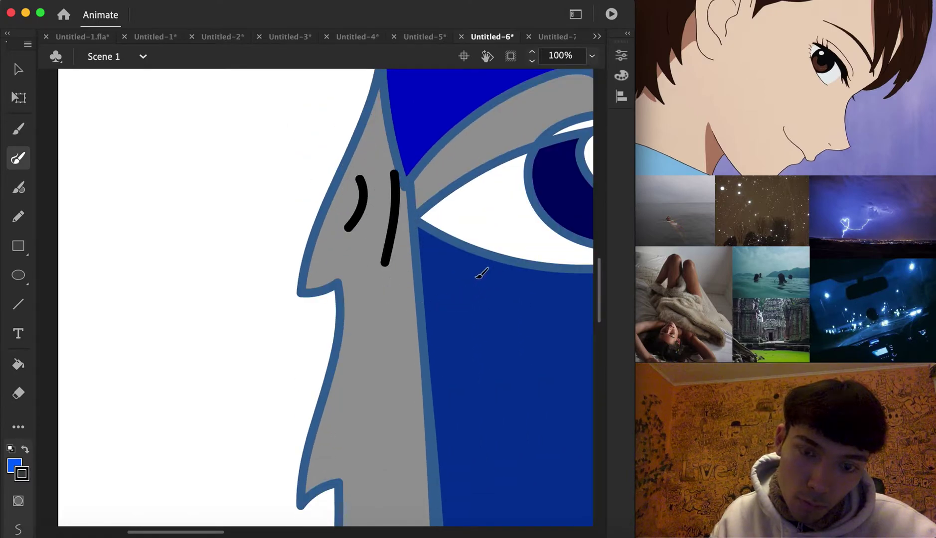
pyautogui.press('super+z')
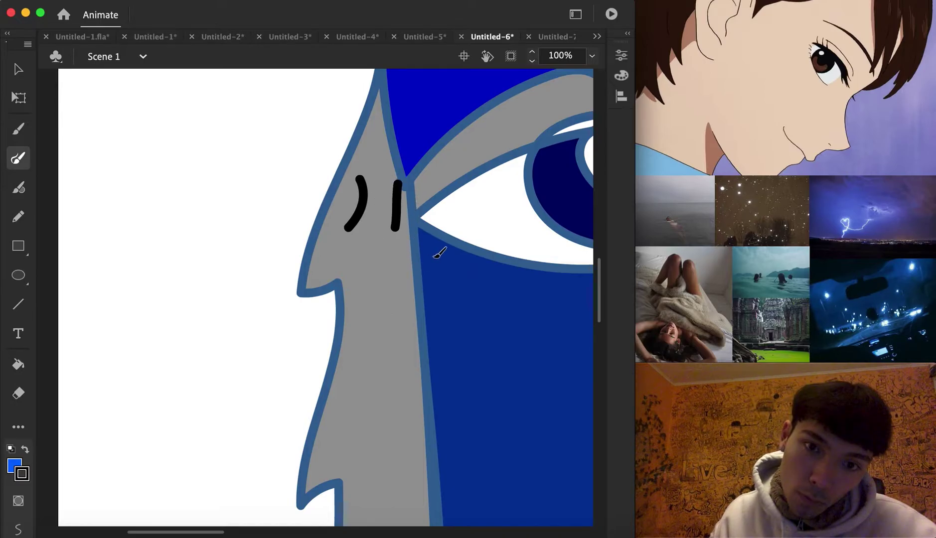
pyautogui.hscroll(5, 438, 254)
pyautogui.scroll(3, 438, 255)
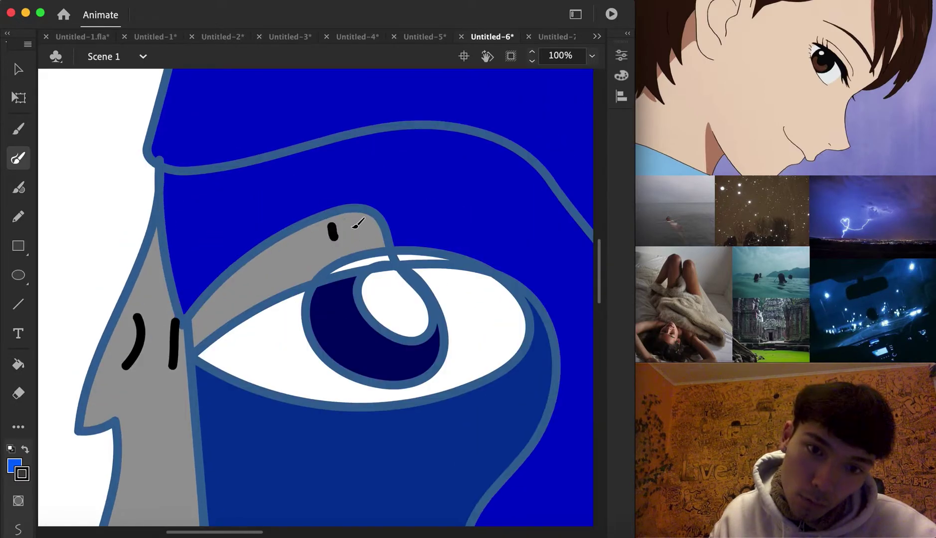
# Paint a curved black line and two short dashes, like a small smiling face, on the teal wave atop the head
pyautogui.hscroll(10, 359, 242)
pyautogui.scroll(8, 359, 244)
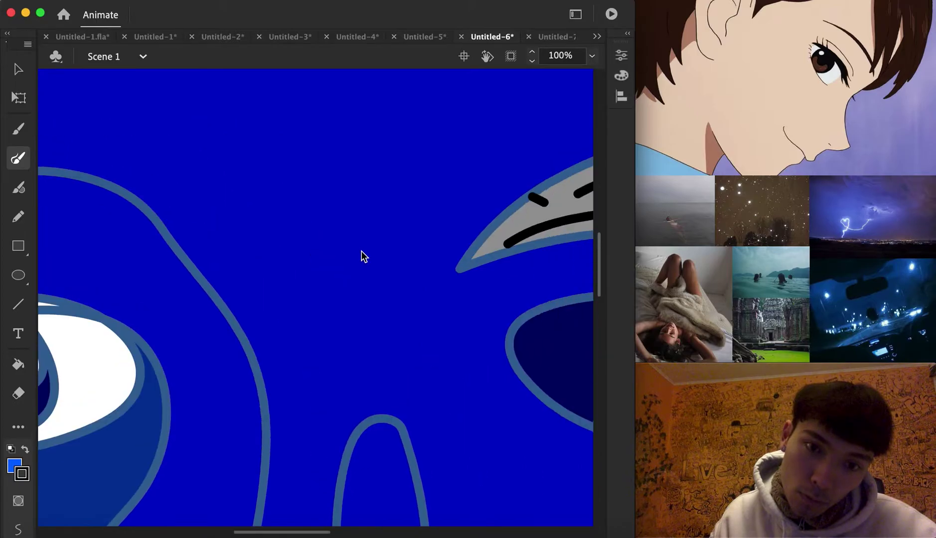
pyautogui.hscroll(-8, 359, 260)
pyautogui.scroll(-3, 432, 253)
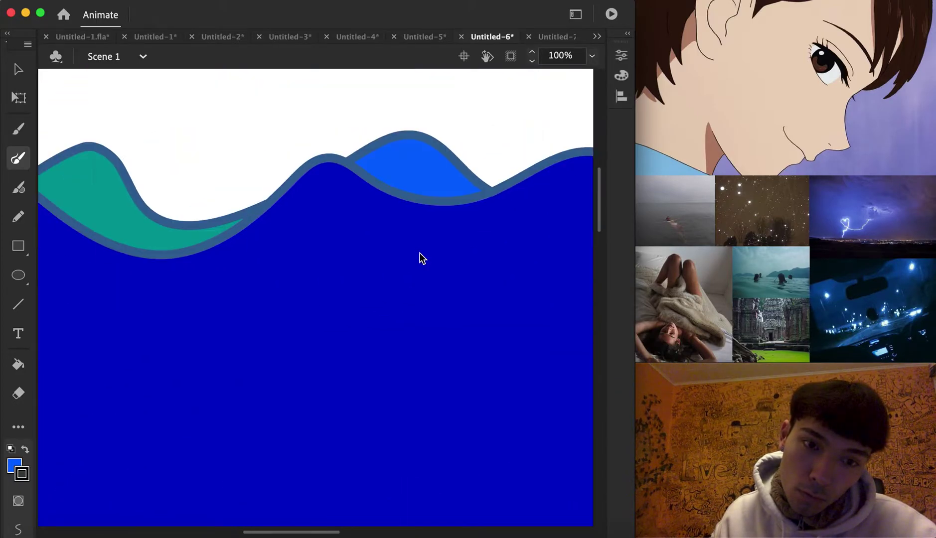
pyautogui.moveTo(349, 186); pyautogui.dragTo(377, 222)
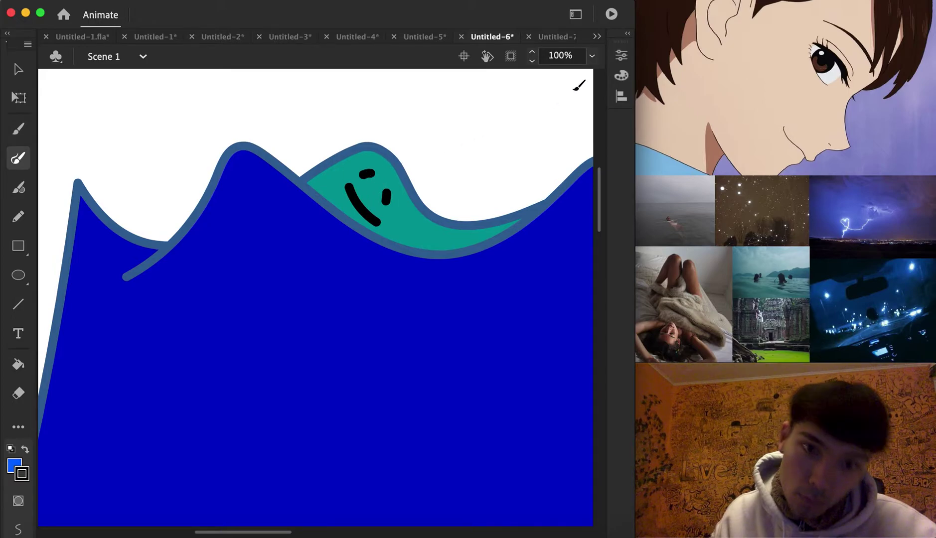
# Show the whole drawing and reshape the lower lip's left corner with the Selection tool, pulling its outline outward
pyautogui.click(592, 56)
pyautogui.click(620, 74)
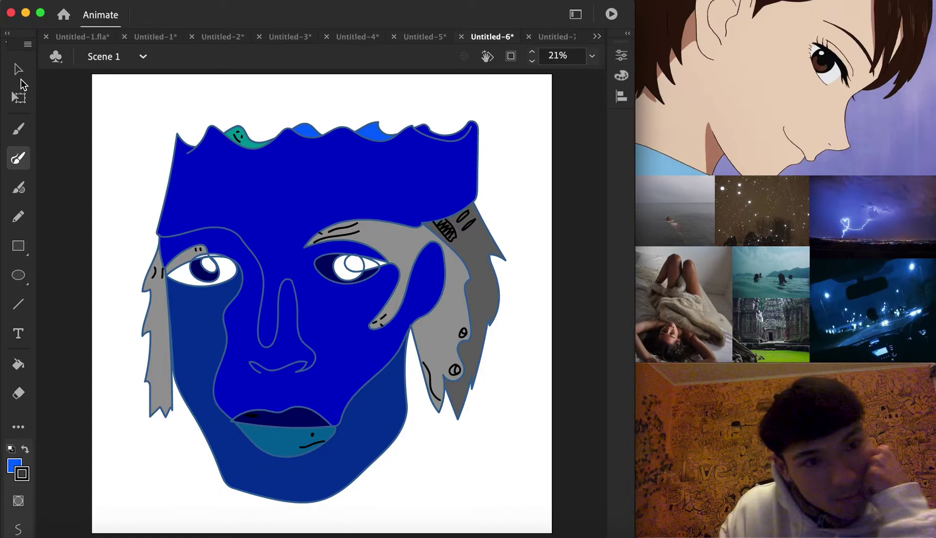
pyautogui.press('v')
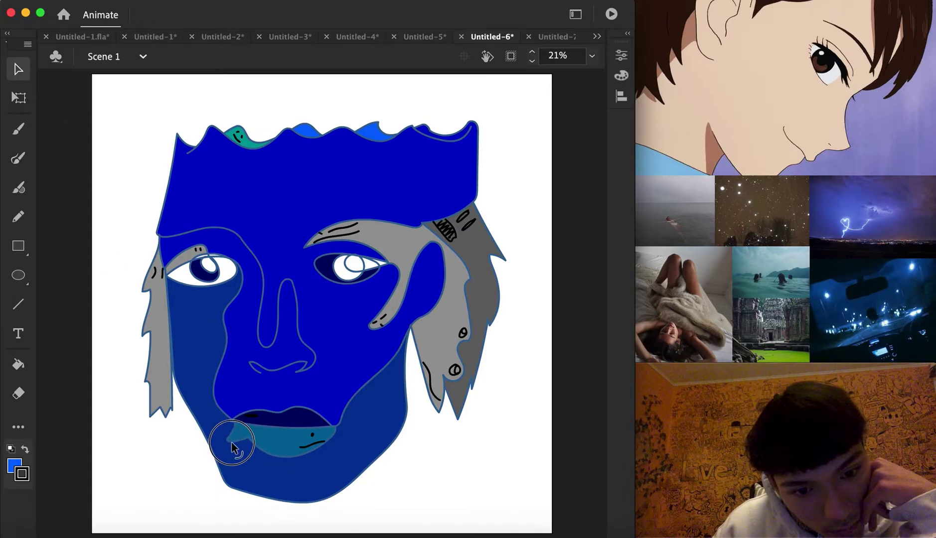
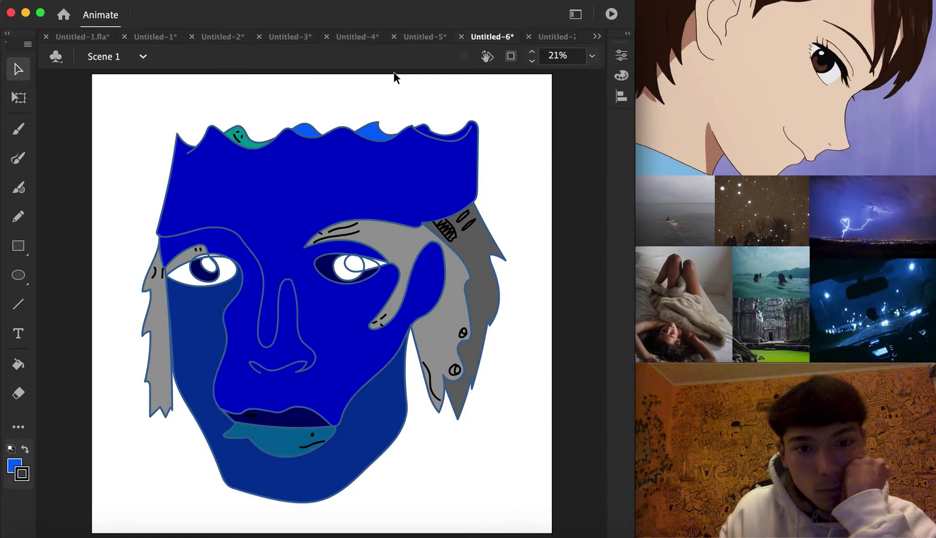
# In the Untitled-7 document, brush a black line portrait with spiral eyes, nose, lips, jagged hairline and hair, closing the left cheek to the chin
pyautogui.click(554, 37)
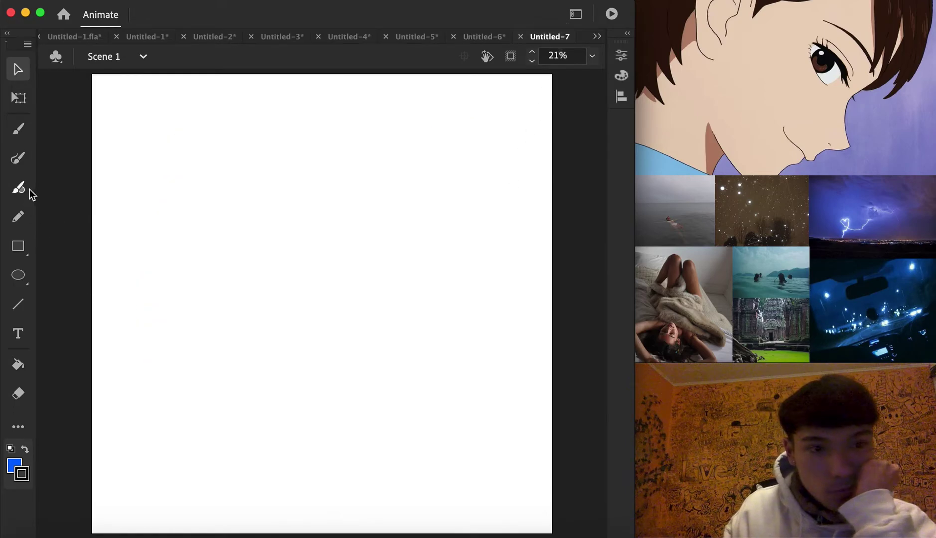
pyautogui.press('b')
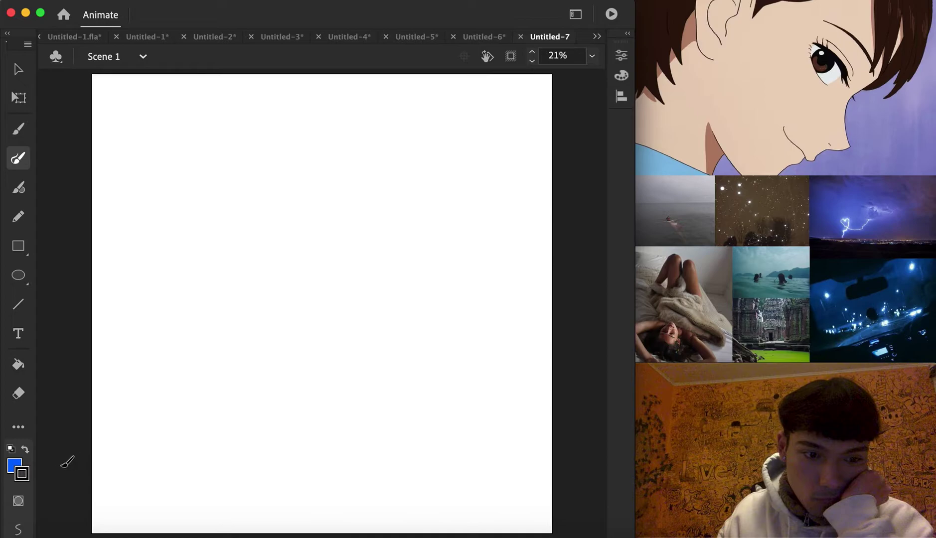
pyautogui.moveTo(273, 328)
pyautogui.mouseDown()
pyautogui.moveTo(340, 323)
pyautogui.moveTo(330, 297)
pyautogui.moveTo(336, 240)
pyautogui.moveTo(311, 244)
pyautogui.moveTo(285, 298)
pyautogui.moveTo(274, 206)
pyautogui.moveTo(216, 185)
pyautogui.moveTo(207, 219)
pyautogui.moveTo(250, 219)
pyautogui.moveTo(204, 239)
pyautogui.moveTo(190, 180)
pyautogui.moveTo(251, 164)
pyautogui.moveTo(293, 182)
pyautogui.moveTo(343, 168)
pyautogui.moveTo(419, 173)
pyautogui.moveTo(420, 241)
pyautogui.moveTo(362, 211)
pyautogui.moveTo(389, 203)
pyautogui.moveTo(362, 188)
pyautogui.moveTo(349, 233)
pyautogui.moveTo(382, 268)
pyautogui.moveTo(435, 253)
pyautogui.moveTo(456, 202)
pyautogui.moveTo(489, 217)
pyautogui.moveTo(391, 351)
pyautogui.moveTo(338, 378)
pyautogui.moveTo(308, 357)
pyautogui.moveTo(239, 373)
pyautogui.moveTo(346, 378)
pyautogui.moveTo(289, 413)
pyautogui.moveTo(248, 382)
pyautogui.moveTo(279, 466)
pyautogui.moveTo(430, 372)
pyautogui.moveTo(443, 285)
pyautogui.moveTo(443, 335)
pyautogui.moveTo(459, 356)
pyautogui.moveTo(459, 302)
pyautogui.moveTo(461, 325)
pyautogui.moveTo(485, 323)
pyautogui.moveTo(482, 285)
pyautogui.moveTo(501, 320)
pyautogui.moveTo(499, 262)
pyautogui.moveTo(521, 259)
pyautogui.moveTo(517, 139)
pyautogui.moveTo(481, 75)
pyautogui.moveTo(366, 22)
pyautogui.moveTo(320, 14)
pyautogui.moveTo(203, 41)
pyautogui.moveTo(153, 162)
pyautogui.moveTo(160, 311)
pyautogui.moveTo(188, 299)
pyautogui.moveTo(180, 168)
pyautogui.moveTo(225, 94)
pyautogui.moveTo(244, 84)
pyautogui.moveTo(303, 77)
pyautogui.moveTo(398, 107)
pyautogui.moveTo(454, 164)
pyautogui.moveTo(453, 199)
pyautogui.mouseUp()
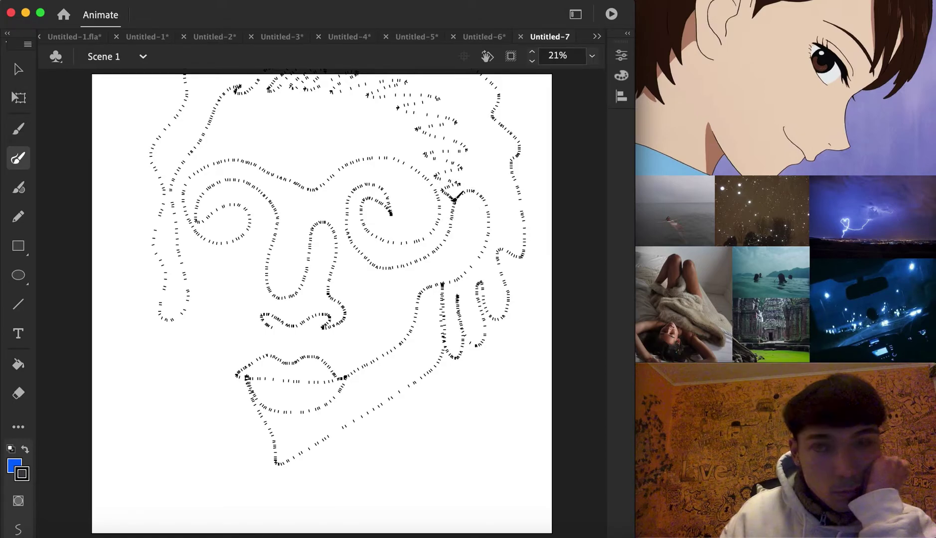
pyautogui.moveTo(455, 199); pyautogui.dragTo(455, 199)
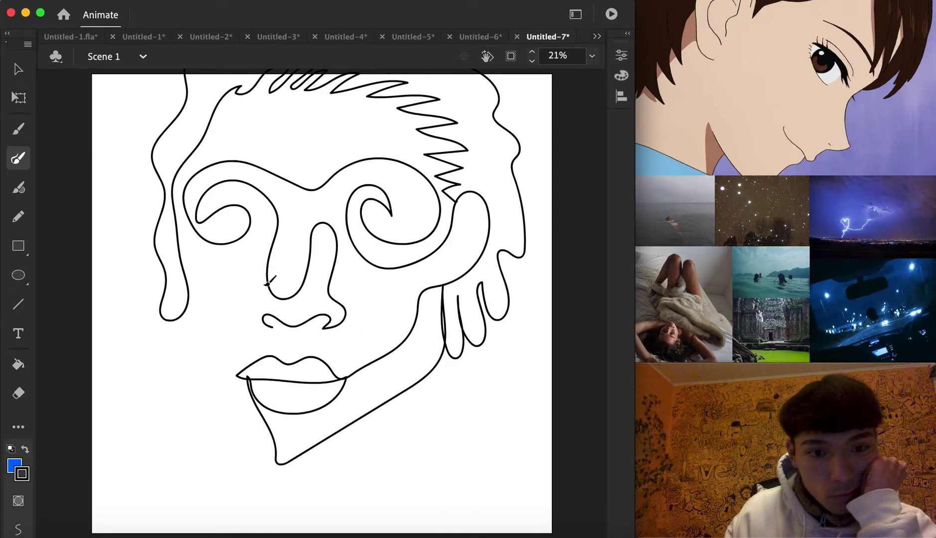
pyautogui.moveTo(191, 299)
pyautogui.mouseDown()
pyautogui.moveTo(205, 368)
pyautogui.moveTo(271, 442)
pyautogui.moveTo(280, 438)
pyautogui.mouseUp()
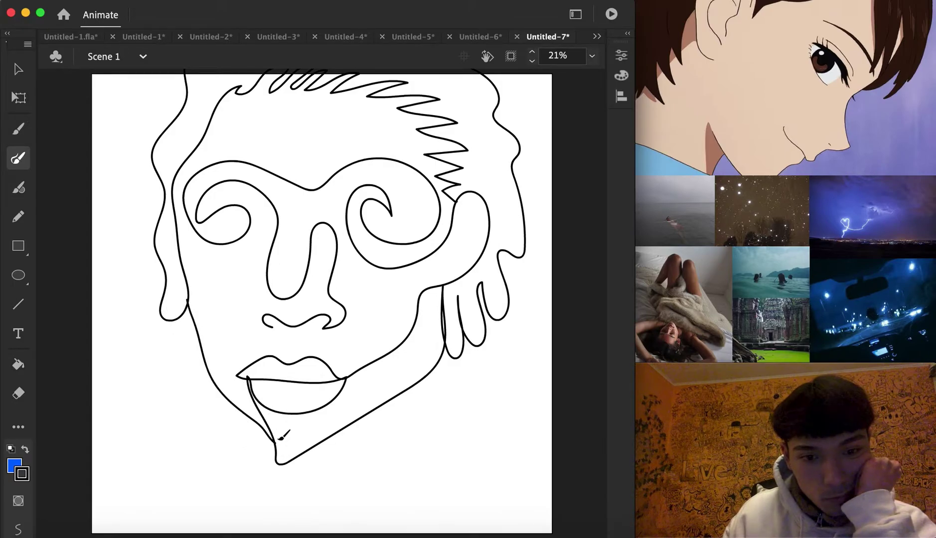
# Select the entire line portrait and move it down and slightly left on the canvas
pyautogui.press('v')
pyautogui.moveTo(128, 493)
pyautogui.mouseDown()
pyautogui.moveTo(376, 225)
pyautogui.moveTo(534, 40)
pyautogui.moveTo(532, 30)
pyautogui.mouseUp()
pyautogui.moveTo(498, 97); pyautogui.dragTo(493, 150)
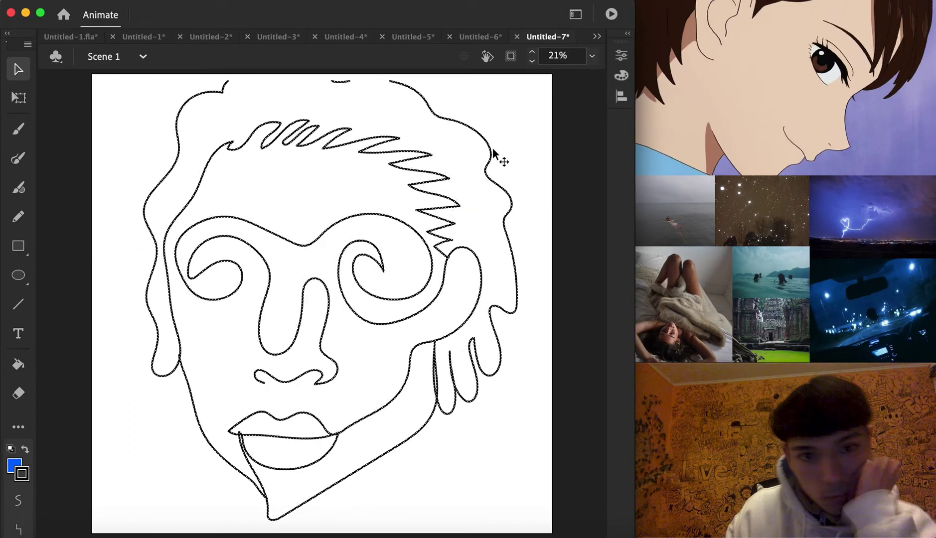
# Undo the last move of the line portrait and clear the selection
pyautogui.press('cmd+z')
pyautogui.moveTo(287, 102); pyautogui.dragTo(437, 69)
pyautogui.moveTo(505, 143); pyautogui.dragTo(507, 218)
pyautogui.rightClick(508, 201)
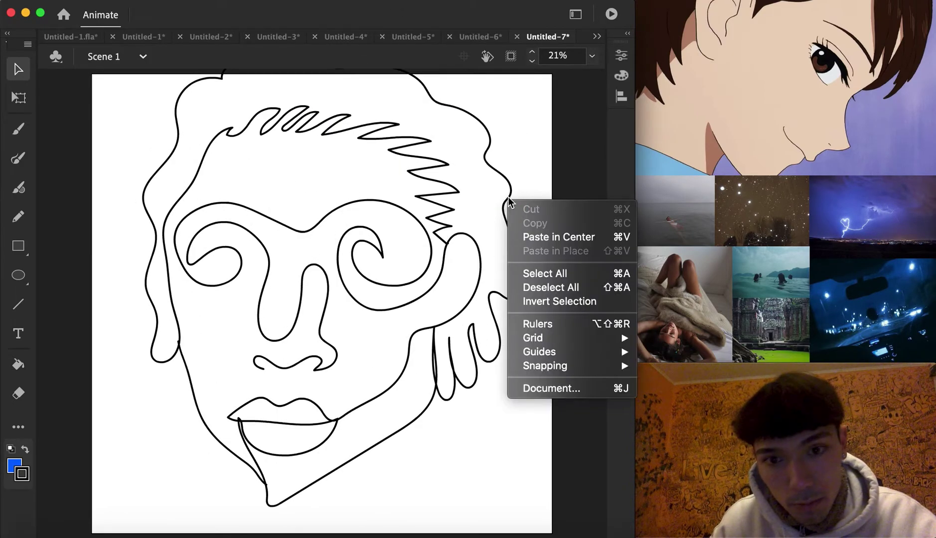
pyautogui.click(518, 162)
# Select the entire line portrait, scale it down slightly, and reposition it so the hair and chin fit inside the canvas
pyautogui.moveTo(538, 525)
pyautogui.mouseDown()
pyautogui.moveTo(226, 294)
pyautogui.moveTo(98, 13)
pyautogui.mouseUp()
pyautogui.rightClick(510, 188)
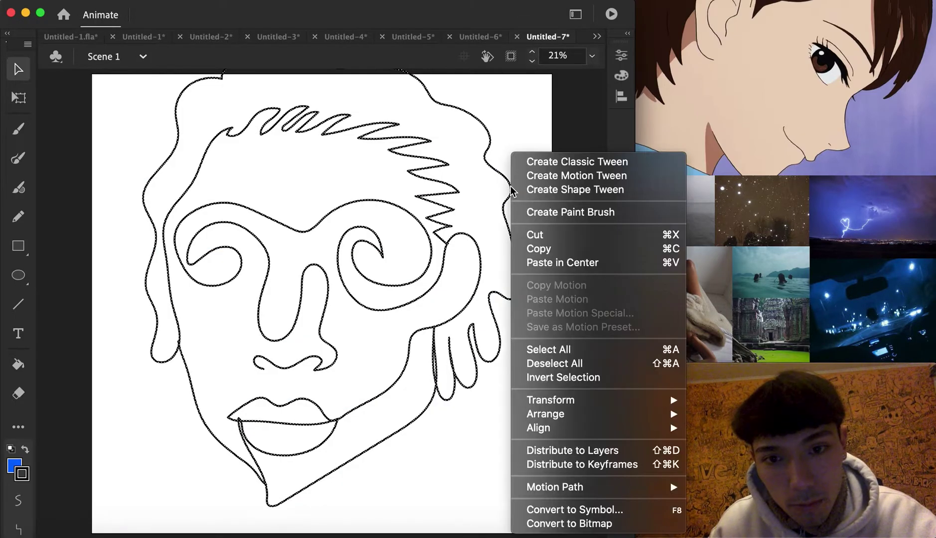
pyautogui.moveTo(633, 401)
pyautogui.click(724, 400)
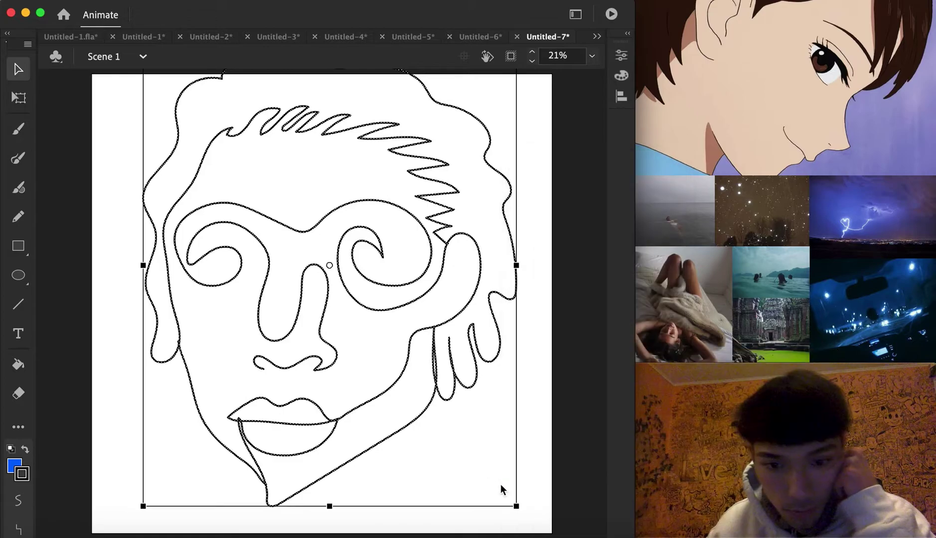
pyautogui.moveTo(515, 504); pyautogui.dragTo(504, 490)
pyautogui.moveTo(397, 215)
pyautogui.mouseDown()
pyautogui.moveTo(397, 236)
pyautogui.moveTo(482, 172)
pyautogui.mouseUp()
pyautogui.click(500, 150)
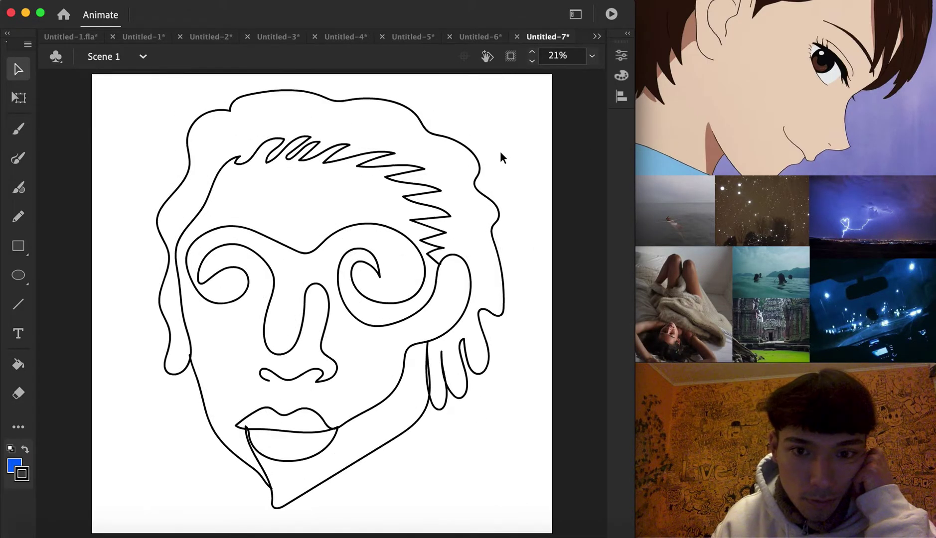
# Brush a slanted rectangular beam with a three-dimensional block end from the left spiral eye down across the cheek
pyautogui.click(20, 159)
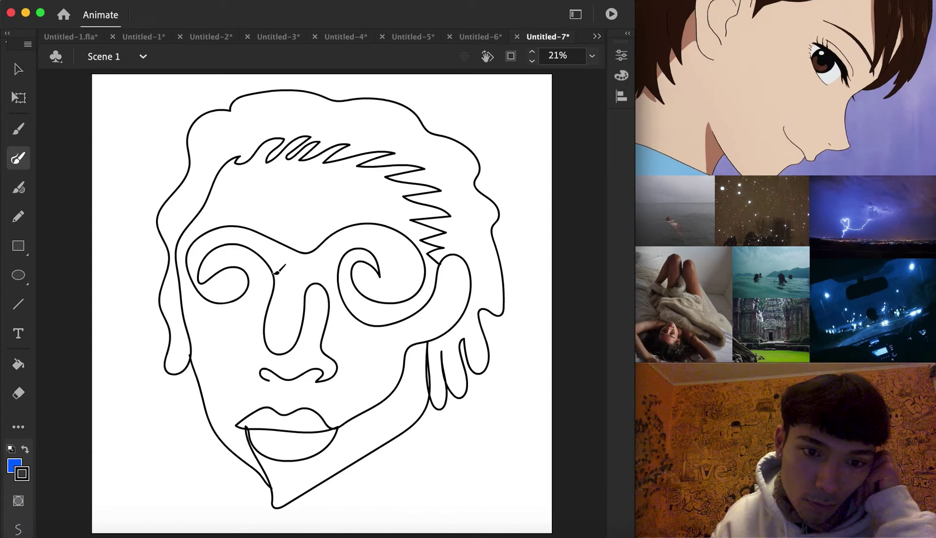
pyautogui.moveTo(273, 279)
pyautogui.mouseDown()
pyautogui.moveTo(217, 330)
pyautogui.moveTo(233, 344)
pyautogui.moveTo(270, 314)
pyautogui.mouseUp()
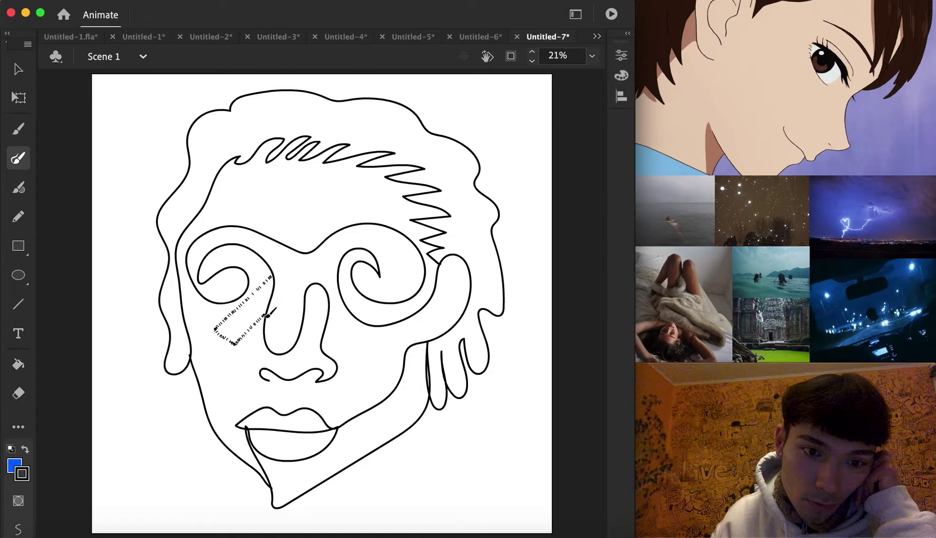
pyautogui.moveTo(220, 342)
pyautogui.mouseDown()
pyautogui.moveTo(239, 359)
pyautogui.moveTo(237, 343)
pyautogui.moveTo(239, 356)
pyautogui.moveTo(263, 335)
pyautogui.mouseUp()
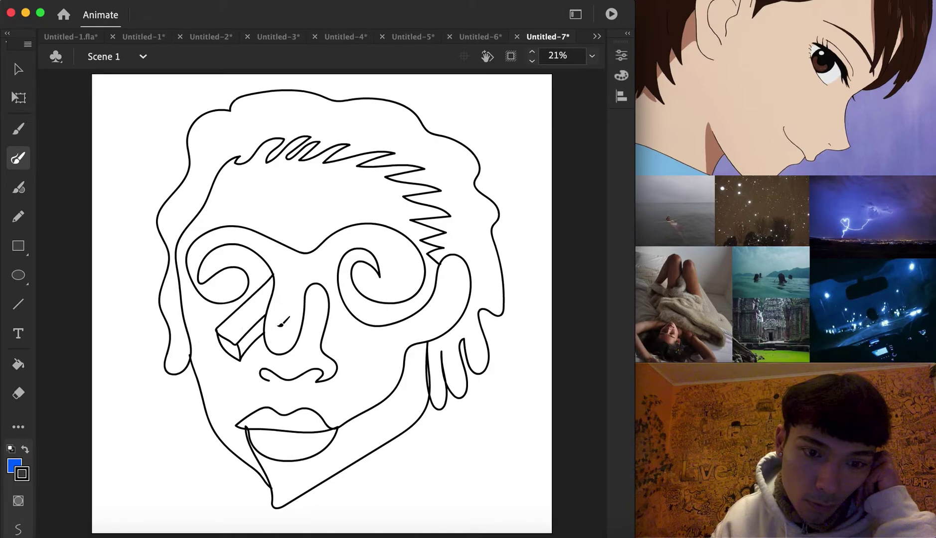
# Brush a small almond-shaped eye with a dividing line on the forehead and two standing figures on the right cheek
pyautogui.moveTo(301, 207)
pyautogui.mouseDown()
pyautogui.moveTo(299, 195)
pyautogui.moveTo(306, 199)
pyautogui.mouseUp()
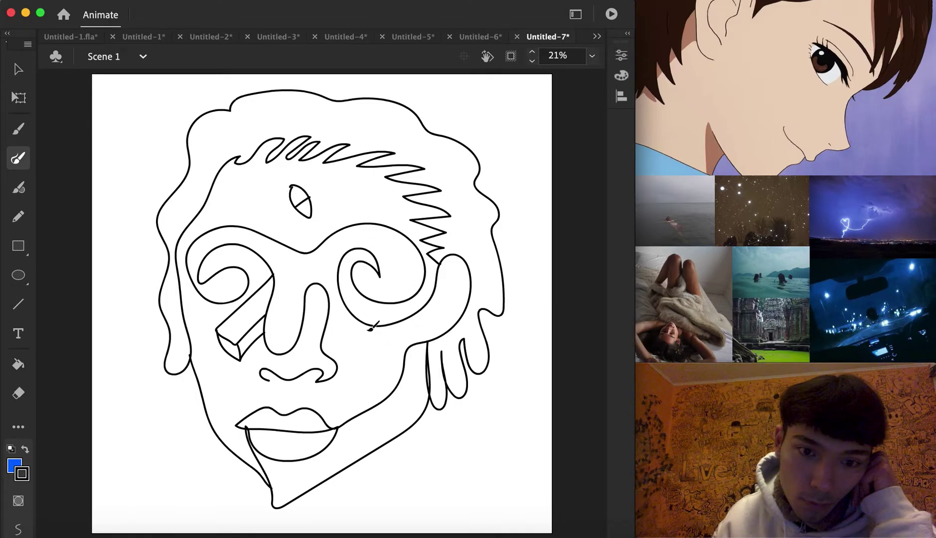
pyautogui.moveTo(351, 348); pyautogui.dragTo(352, 394)
pyautogui.moveTo(361, 337)
pyautogui.mouseDown()
pyautogui.moveTo(386, 399)
pyautogui.moveTo(380, 343)
pyautogui.moveTo(388, 333)
pyautogui.moveTo(396, 354)
pyautogui.mouseUp()
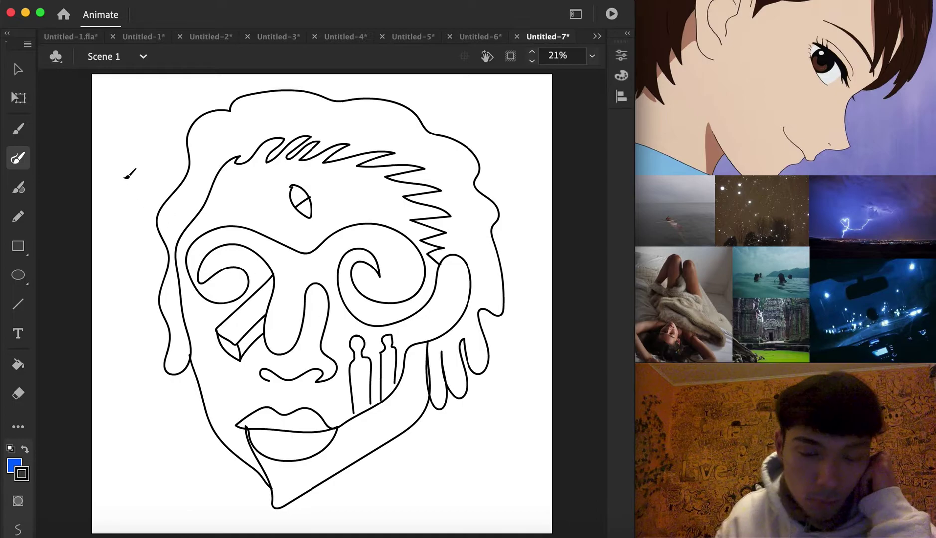
# Delete the jawline segments beneath the two cheek figures so they open into the jaw area
pyautogui.click(18, 69)
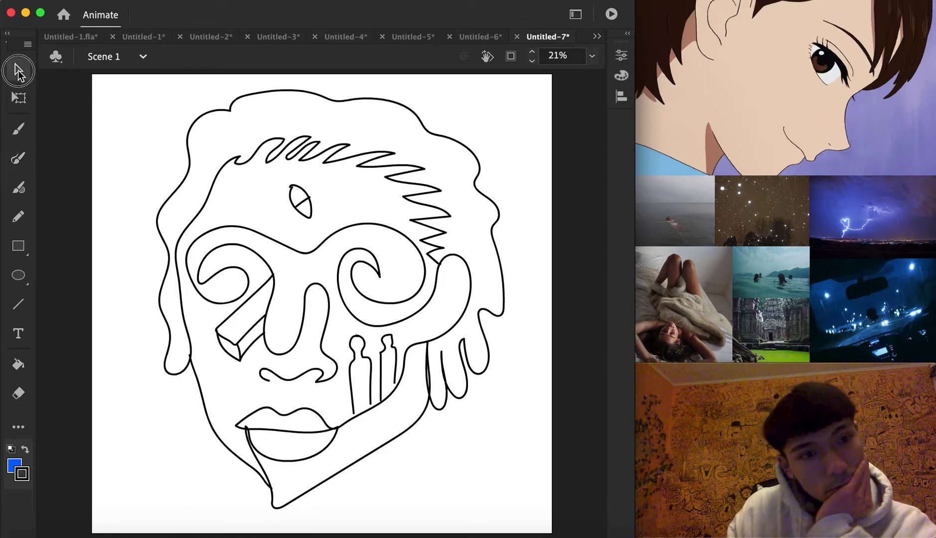
pyautogui.click(394, 397)
pyautogui.click(378, 421)
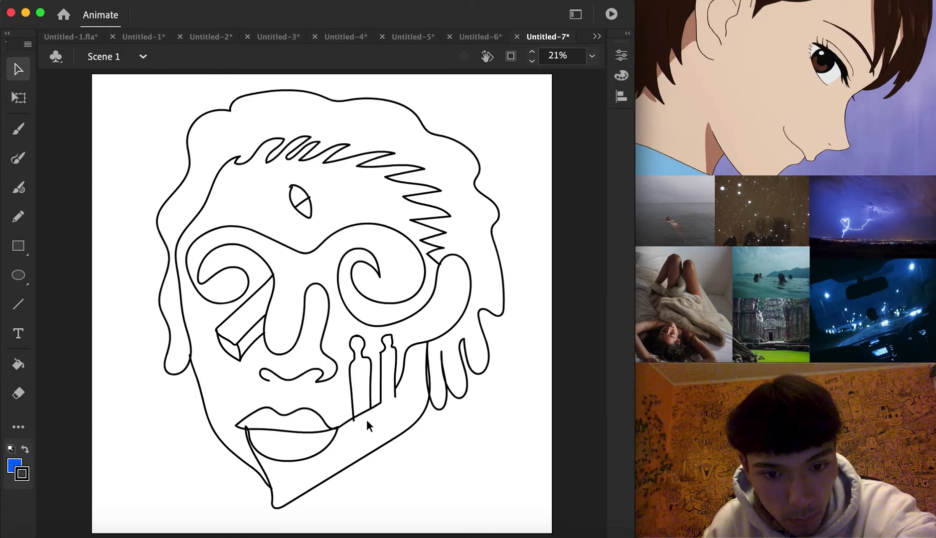
pyautogui.click(357, 418)
pyautogui.press('Delete')
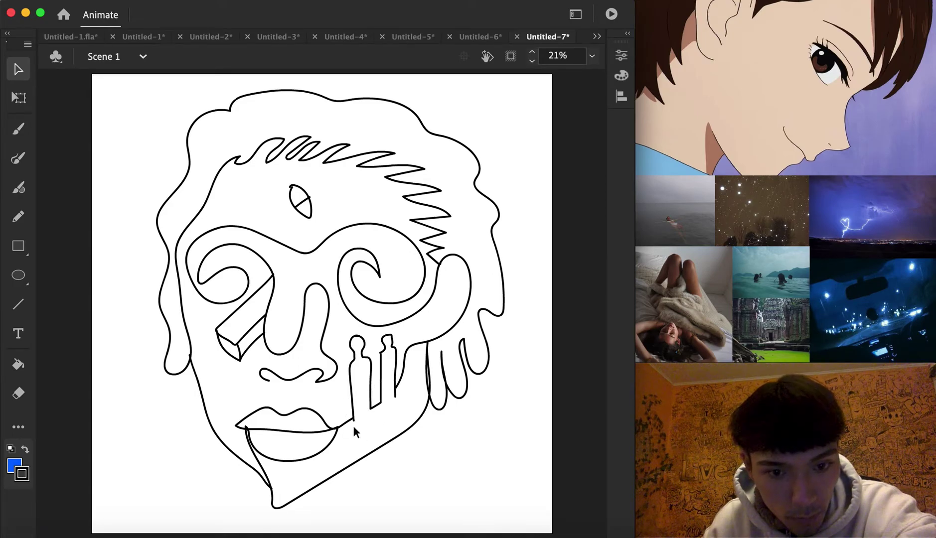
# Fill the jaw strip and its two figures with bright blue, and the rest of the face with red #FF3300
pyautogui.click(31, 364)
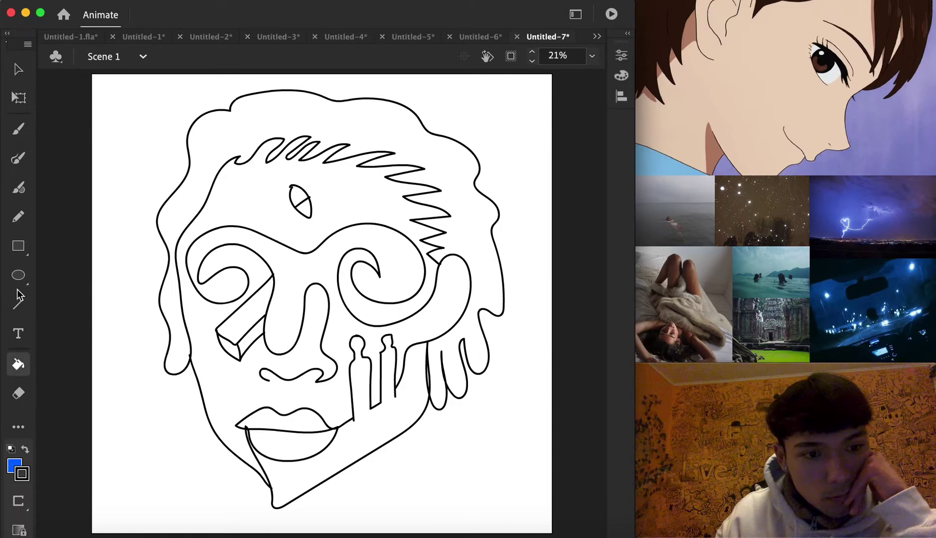
pyautogui.click(289, 468)
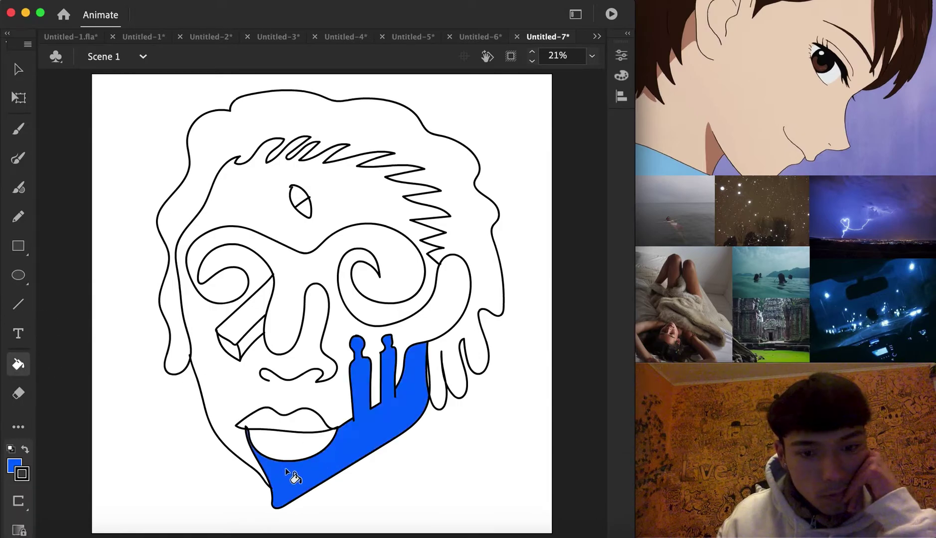
pyautogui.click(15, 465)
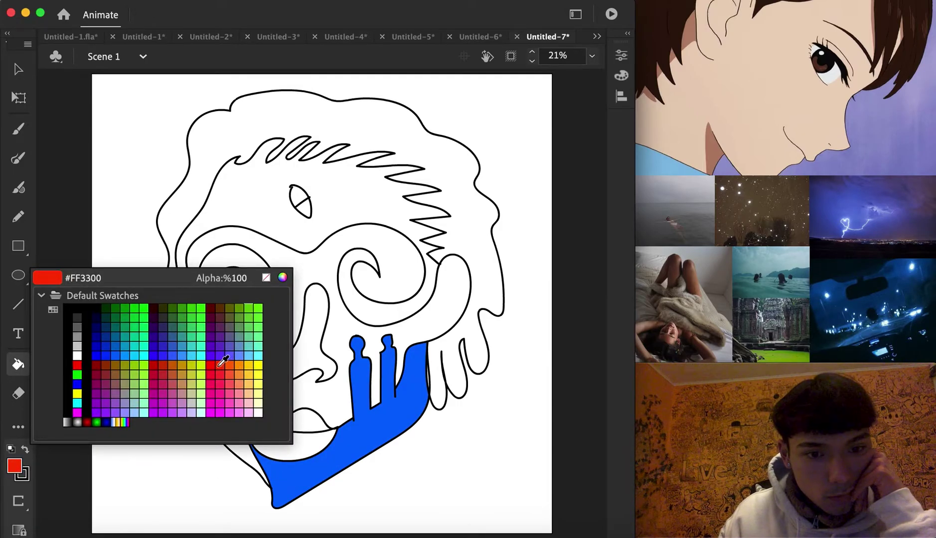
pyautogui.click(222, 362)
pyautogui.click(242, 396)
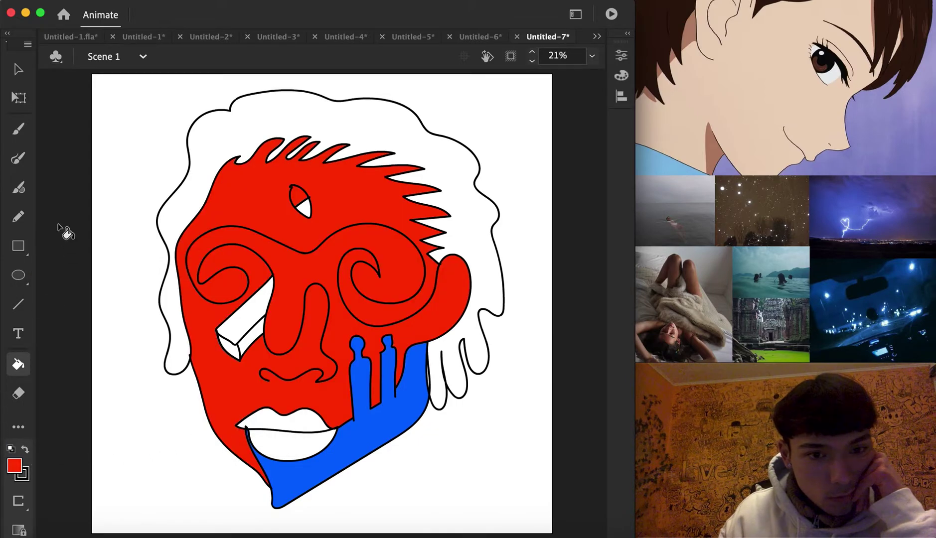
# Extend the spiral eye outlines to the face edge and the ear, and fill the right spiral with dark navy
pyautogui.click(18, 68)
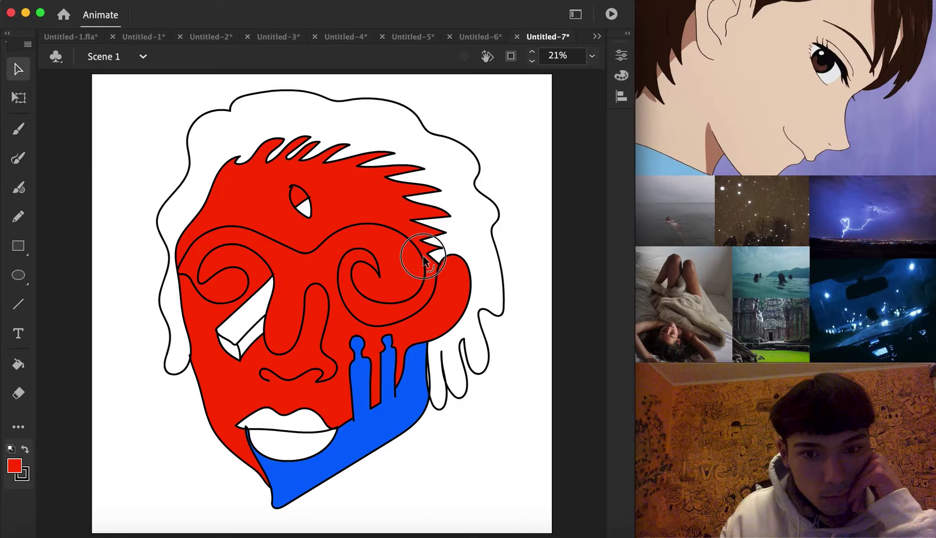
pyautogui.click(18, 366)
pyautogui.click(14, 465)
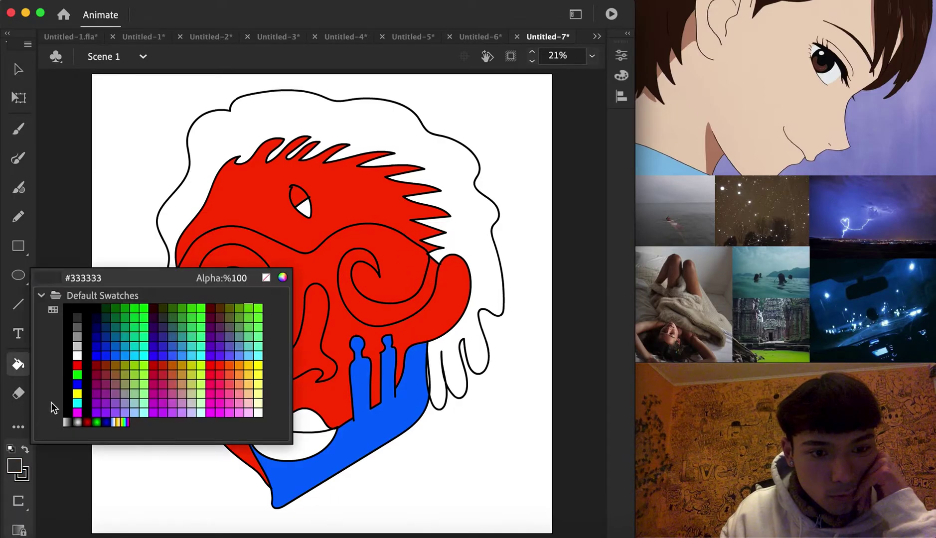
pyautogui.click(96, 329)
pyautogui.click(386, 324)
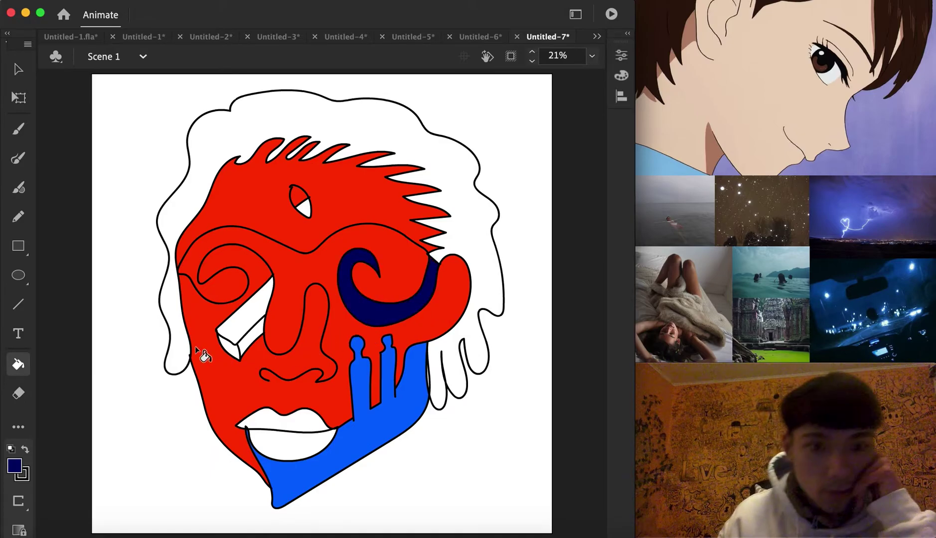
# Fill the forehead above the brow line with reddish brown
pyautogui.click(14, 468)
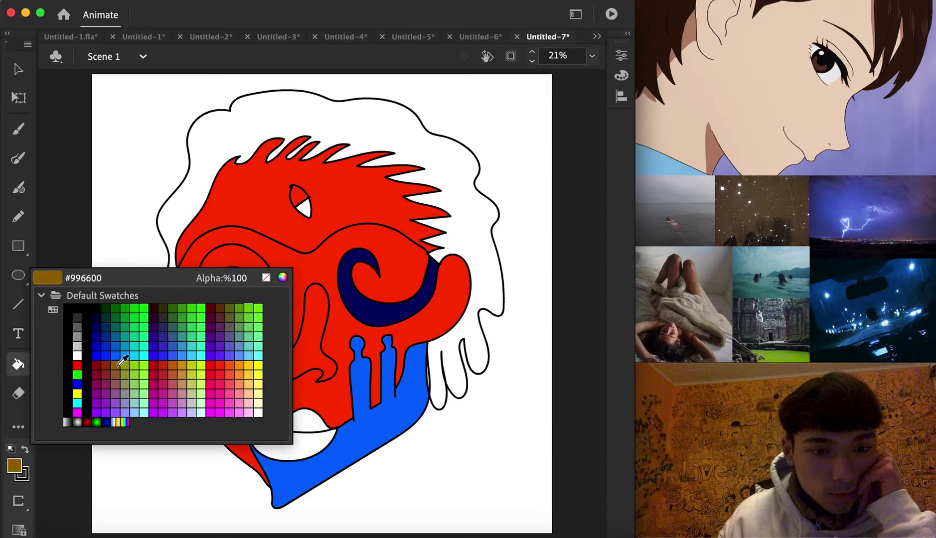
pyautogui.click(109, 364)
pyautogui.click(258, 204)
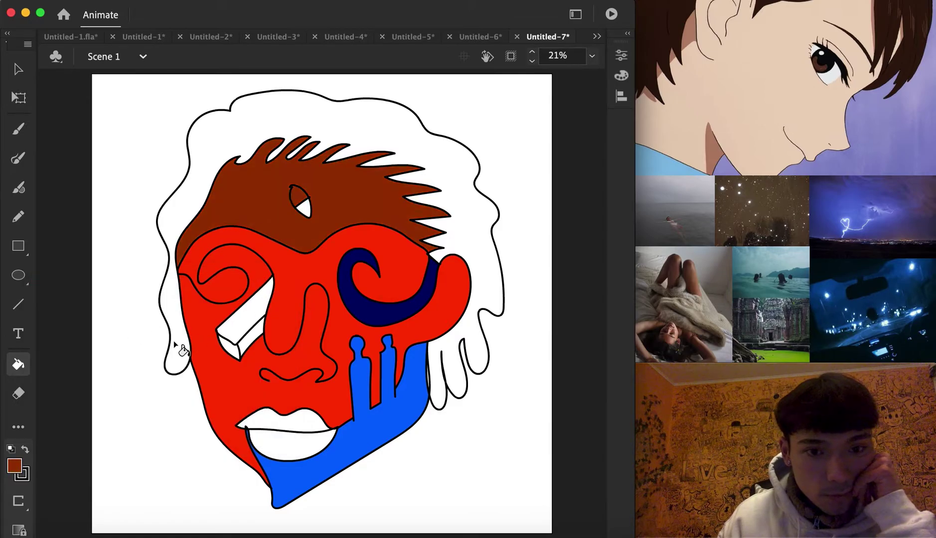
# Adjust the forehead eye's outline at its upper tip, and fill its upper half with red and its lower half with blue
pyautogui.click(16, 466)
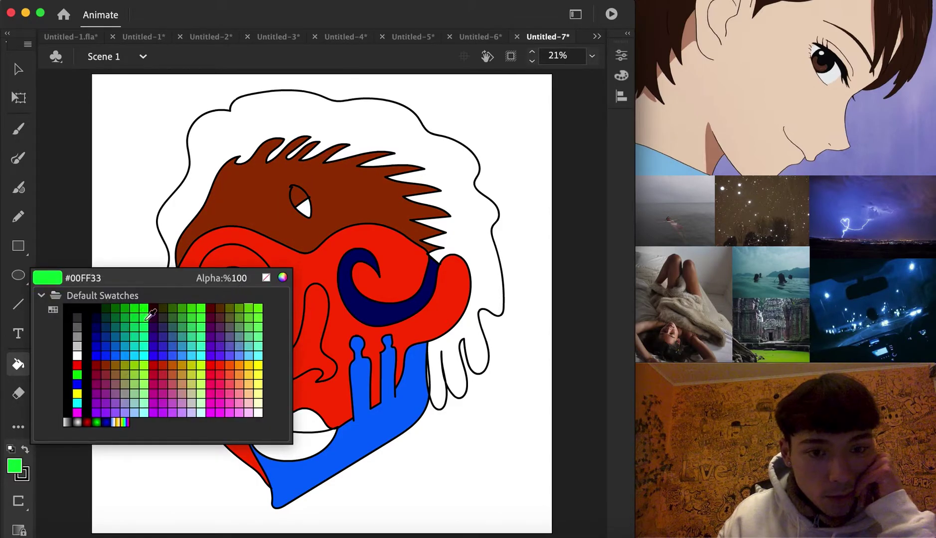
pyautogui.click(101, 362)
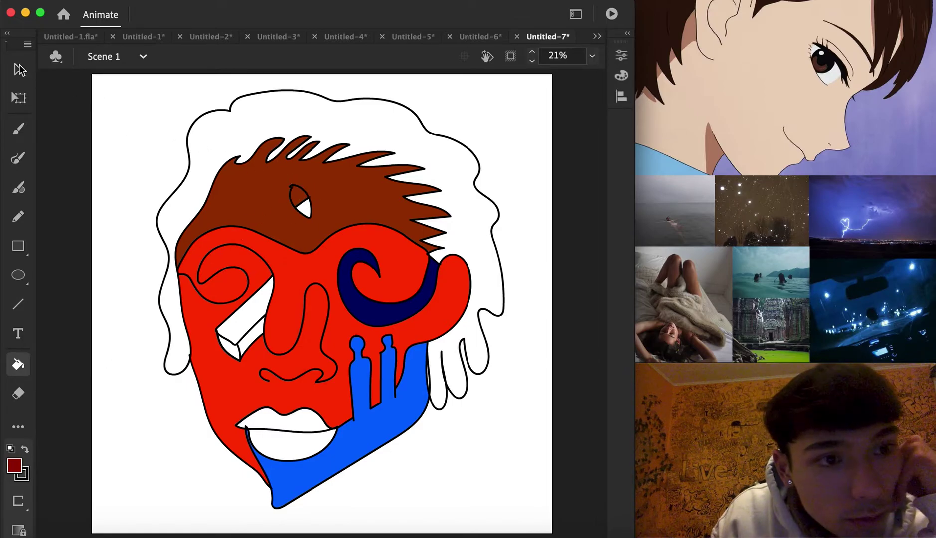
pyautogui.press('v')
pyautogui.click(291, 190)
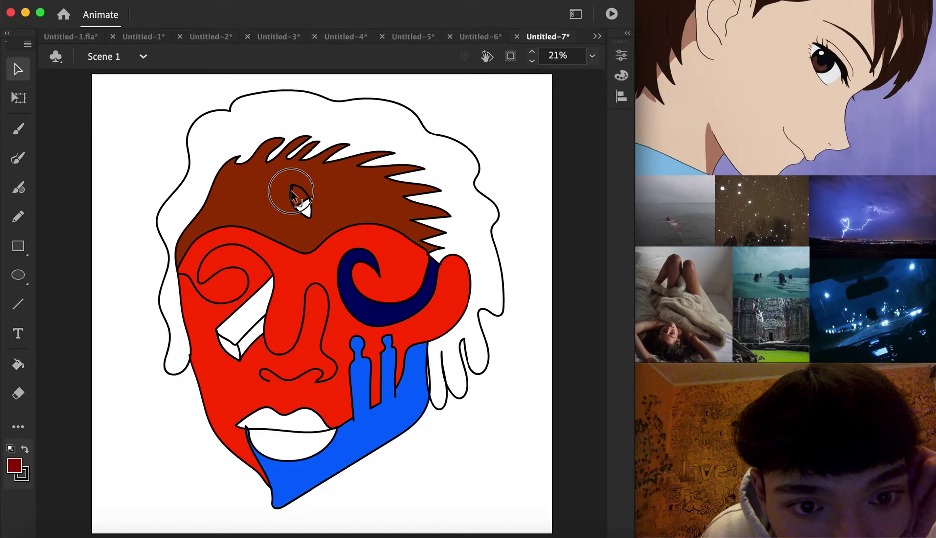
pyautogui.press('k')
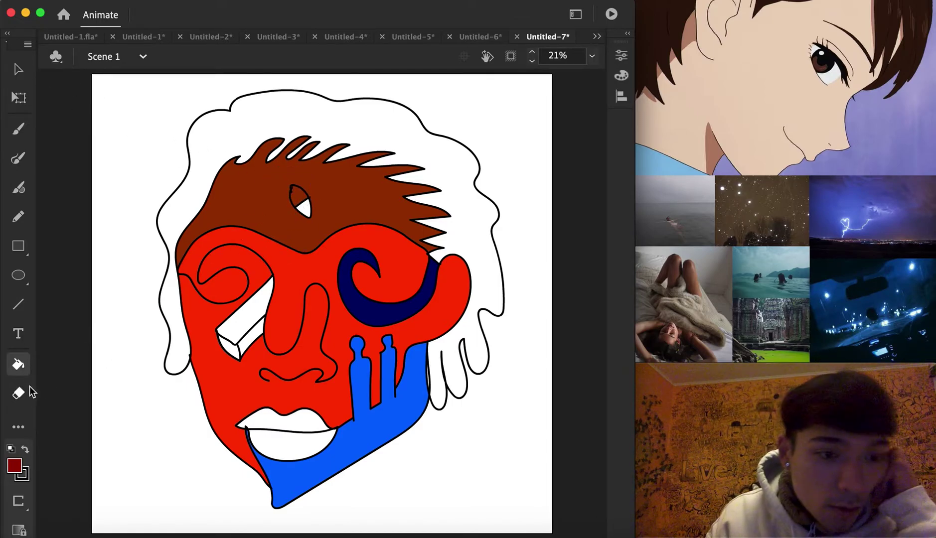
pyautogui.click(15, 465)
pyautogui.click(209, 359)
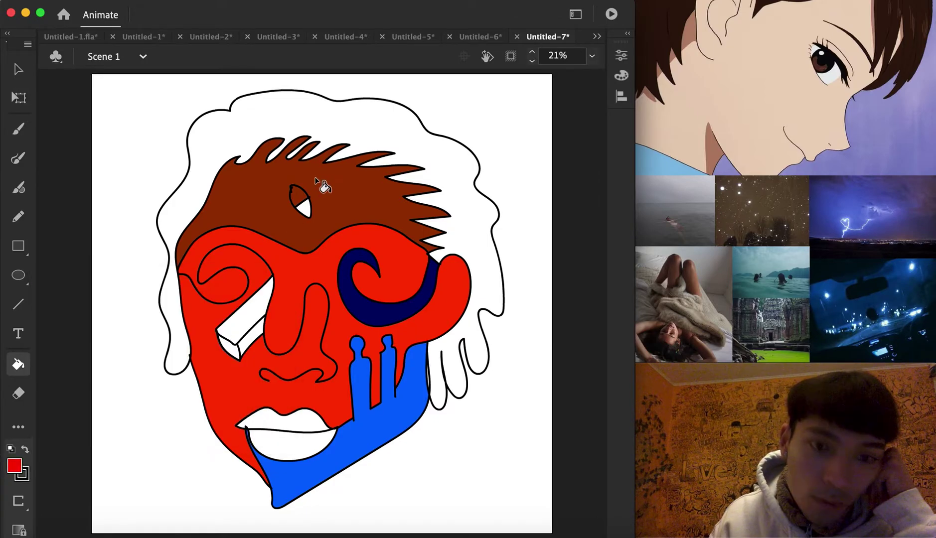
pyautogui.click(19, 461)
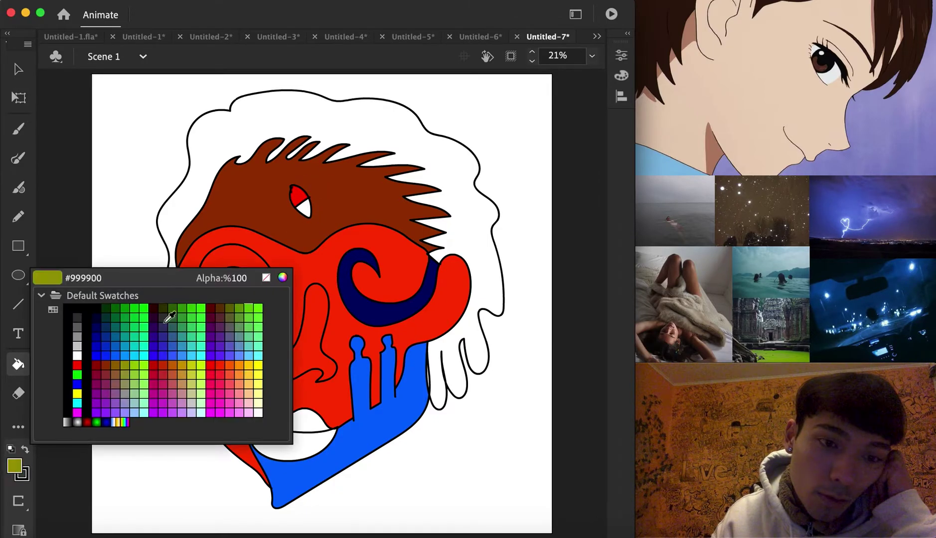
pyautogui.click(100, 350)
pyautogui.click(306, 205)
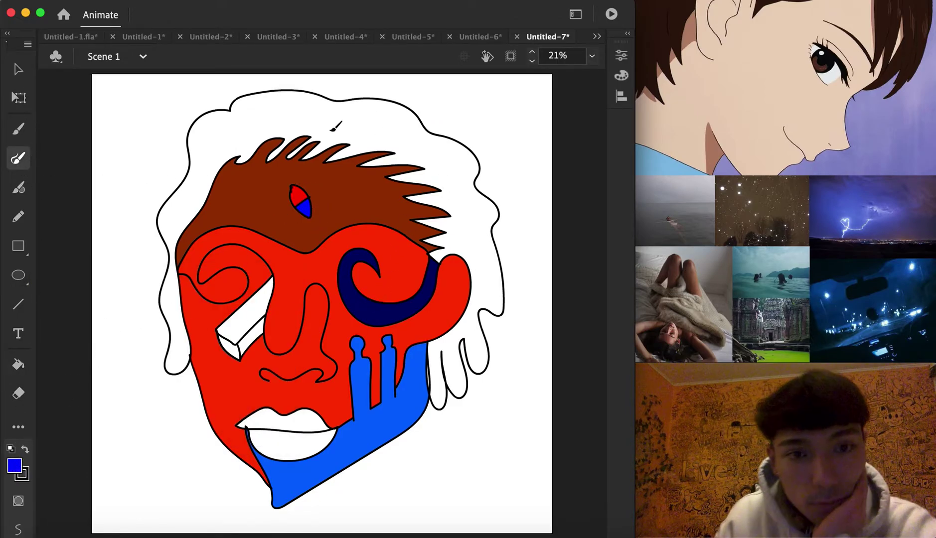
# Brush a wavy dividing line through the hair from the jagged hairline to the outer outline, and fill the left section with violet-blue
pyautogui.moveTo(311, 137)
pyautogui.mouseDown()
pyautogui.moveTo(388, 113)
pyautogui.moveTo(430, 133)
pyautogui.mouseUp()
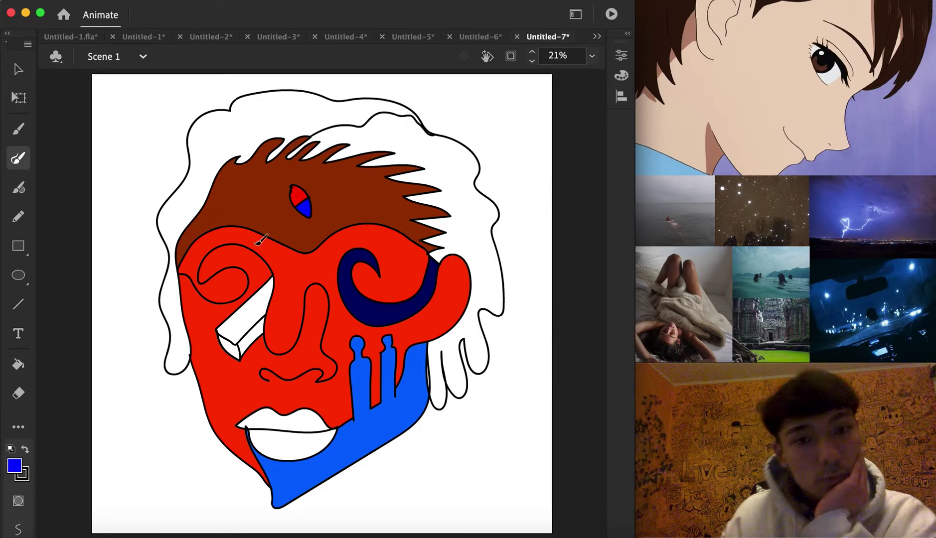
pyautogui.click(18, 364)
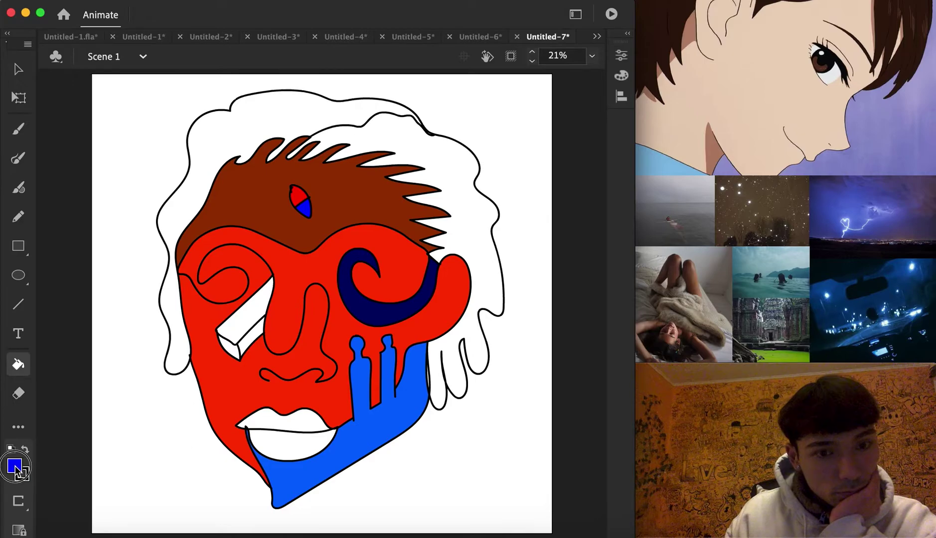
pyautogui.click(15, 468)
pyautogui.click(160, 314)
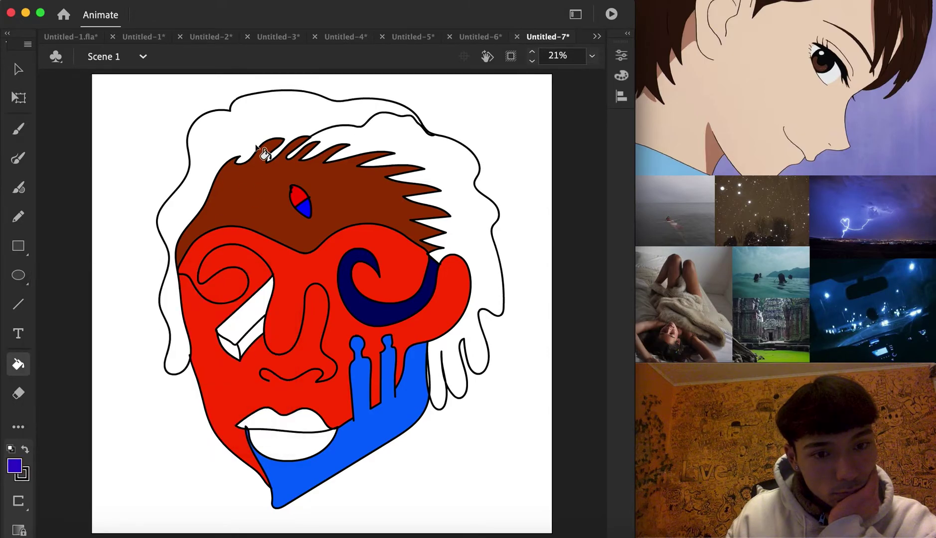
pyautogui.click(165, 317)
# Fill the right section of the hair with orange-brown
pyautogui.click(15, 467)
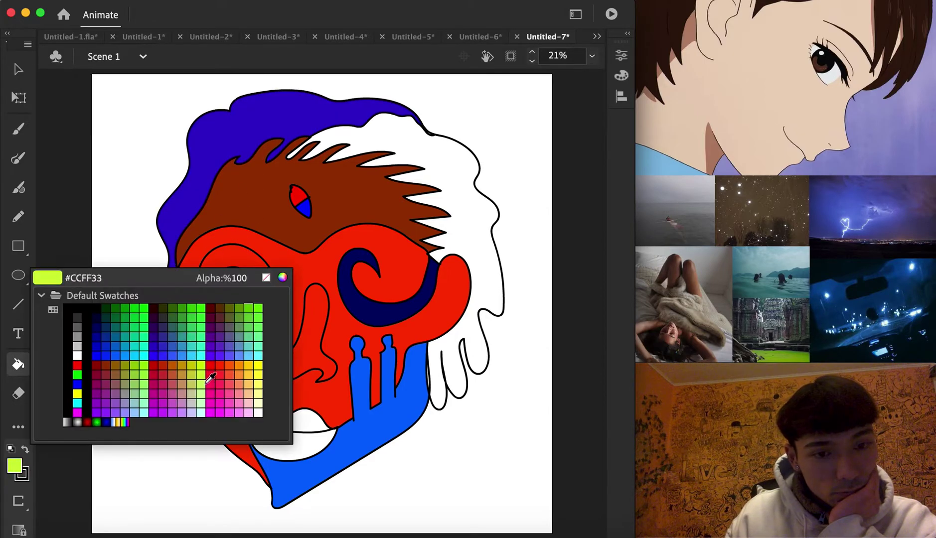
pyautogui.click(174, 365)
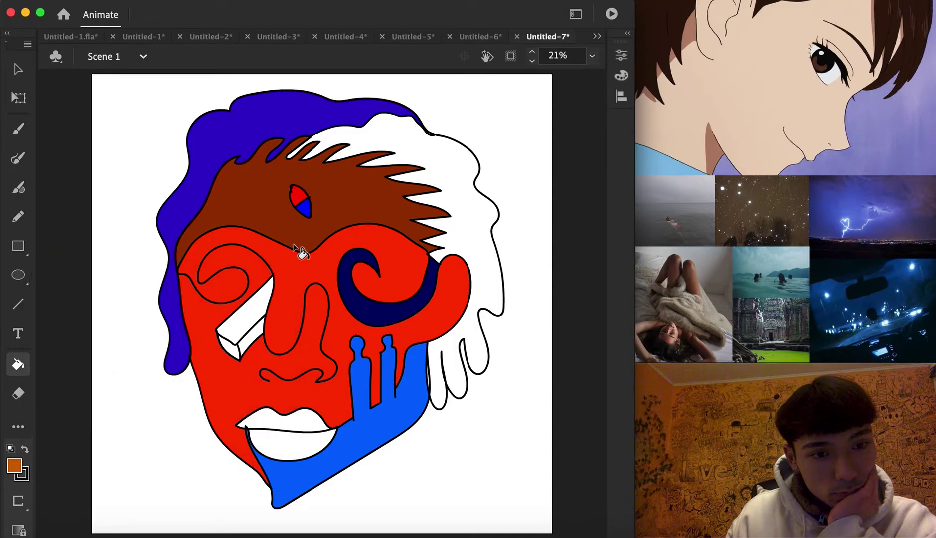
pyautogui.click(417, 178)
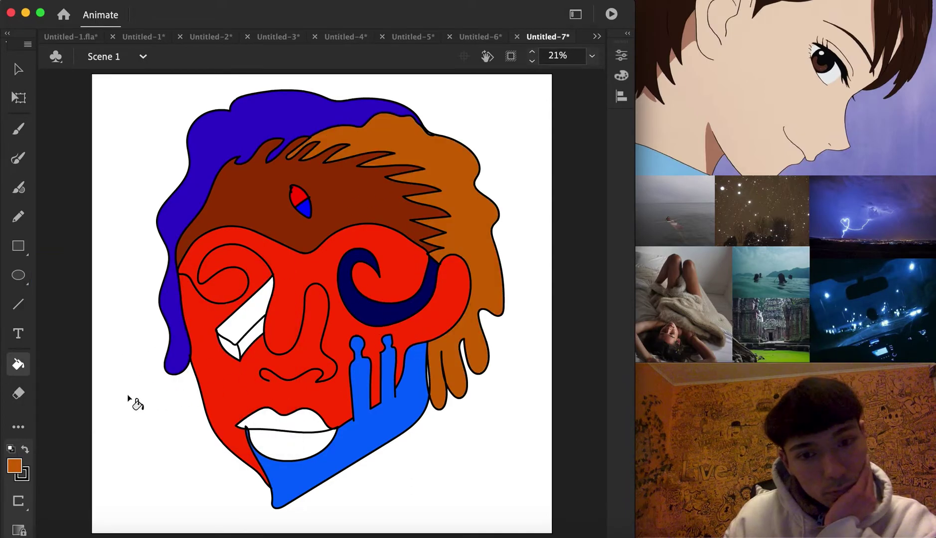
# Fill the upper lip with dark violet
pyautogui.click(20, 464)
pyautogui.click(158, 335)
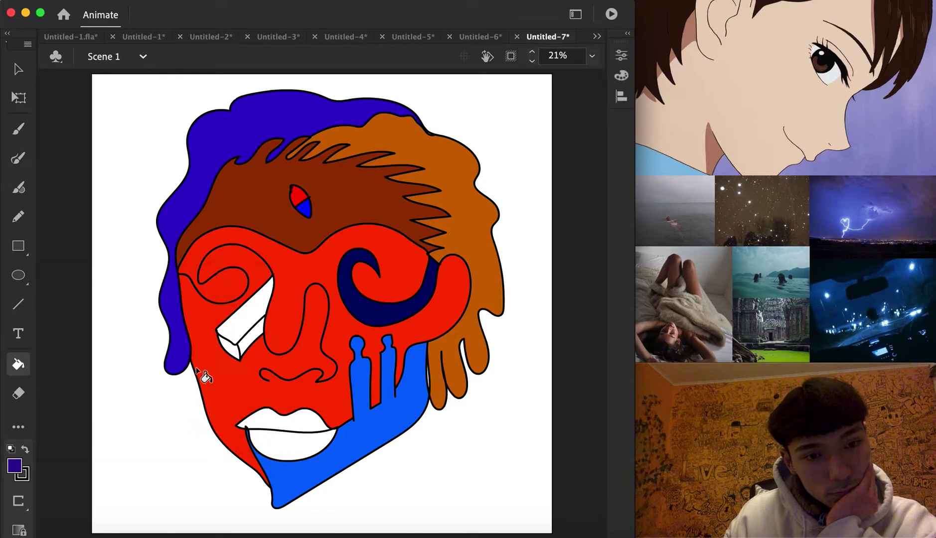
pyautogui.click(293, 433)
# Try a dark red fill on the lower lip, and undo it
pyautogui.click(14, 469)
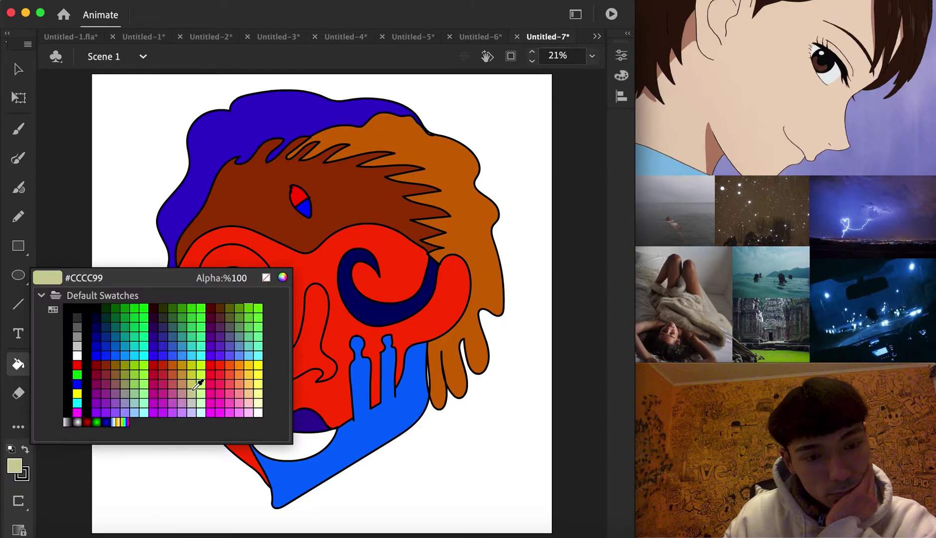
pyautogui.click(111, 382)
pyautogui.click(292, 443)
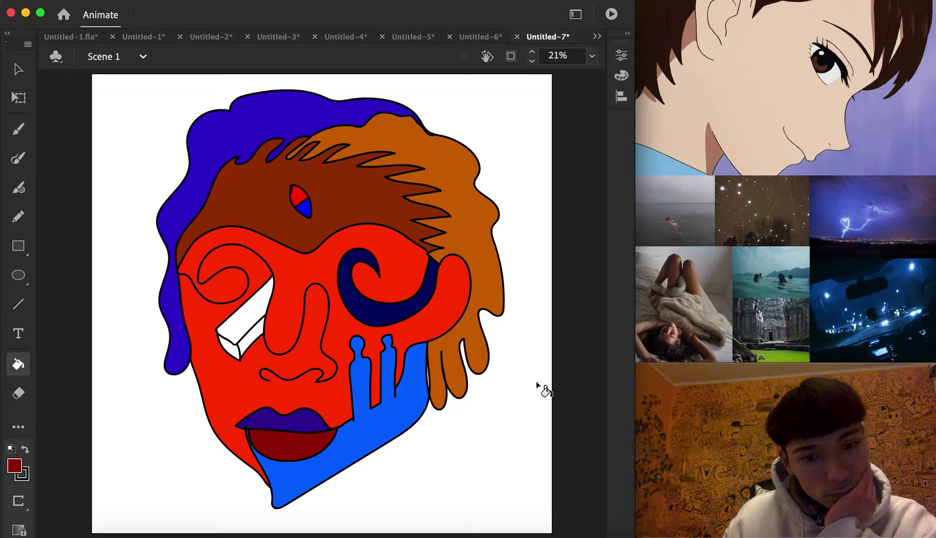
pyautogui.press('super+z')
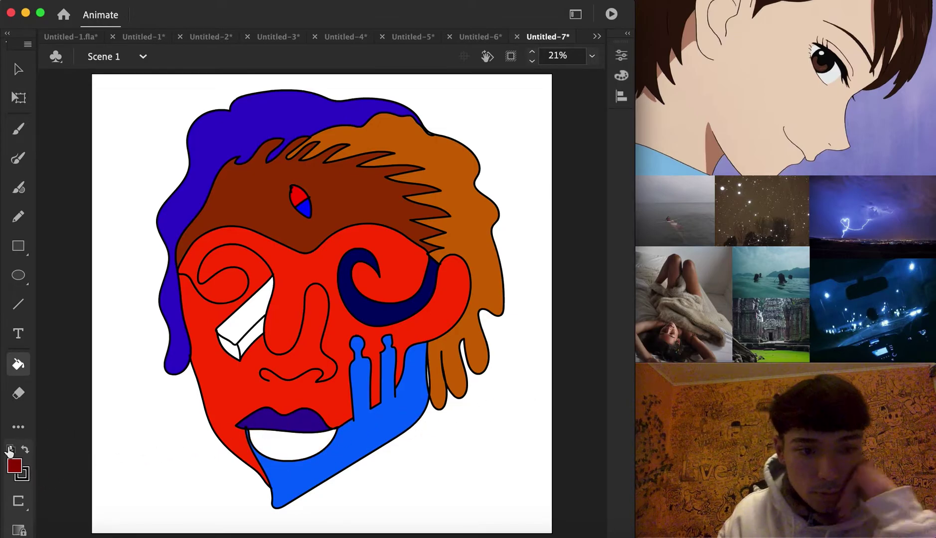
# Brush a small slanted black cross on the upper face of the white coffin shape beside the nose
pyautogui.click(592, 56)
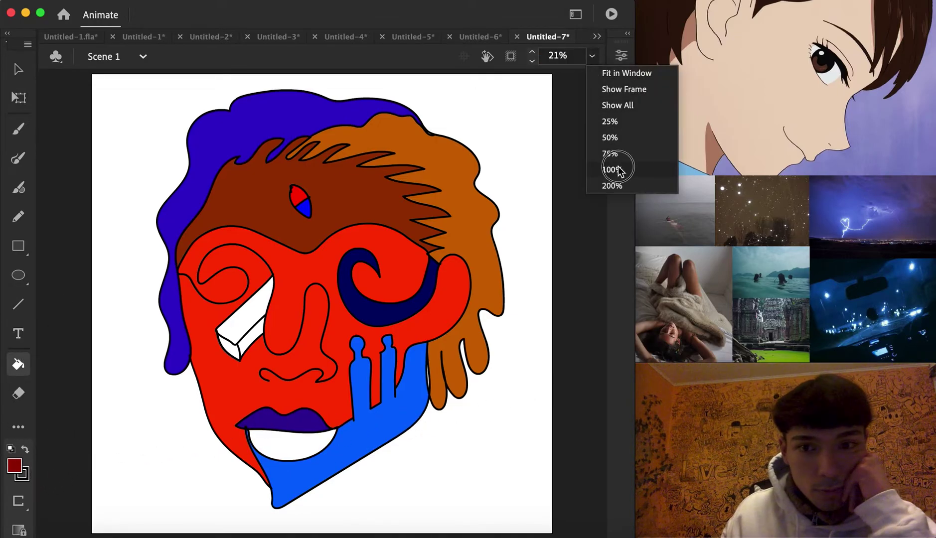
pyautogui.click(618, 169)
pyautogui.click(18, 158)
pyautogui.hscroll(-9, 179, 302)
pyautogui.scroll(-4, 179, 302)
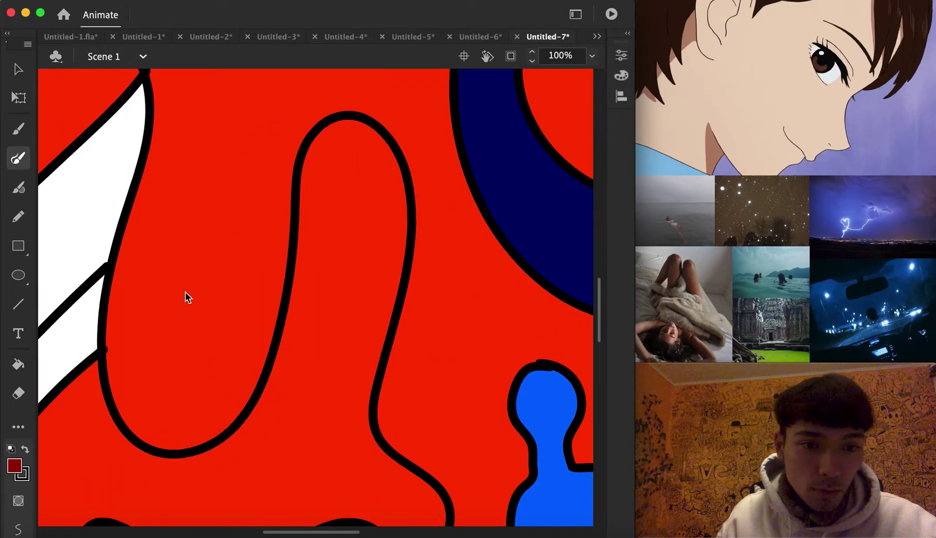
pyautogui.hscroll(-5, 185, 266)
pyautogui.moveTo(215, 347); pyautogui.dragTo(281, 280)
pyautogui.moveTo(223, 306); pyautogui.dragTo(259, 333)
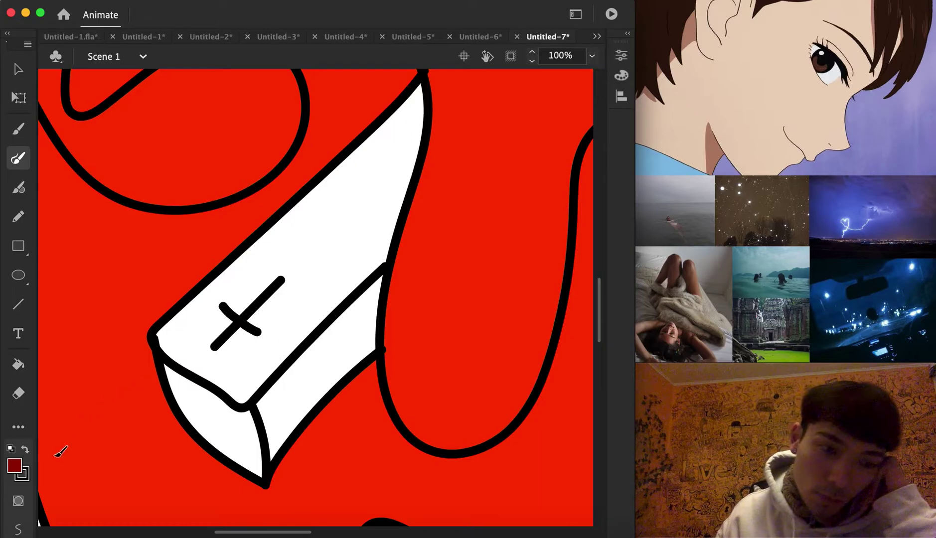
# Fill all three white faces of the coffin shape beside the nose with black
pyautogui.click(18, 364)
pyautogui.click(20, 472)
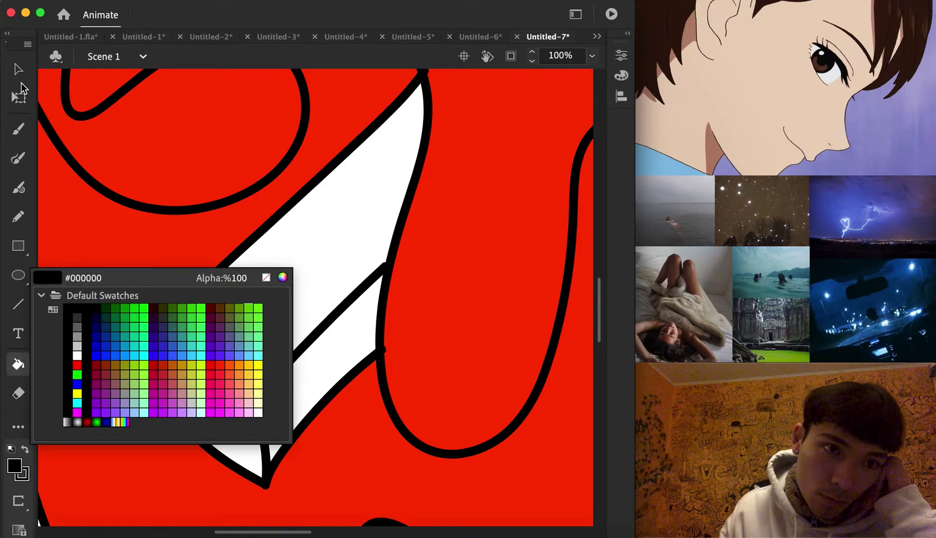
pyautogui.click(77, 313)
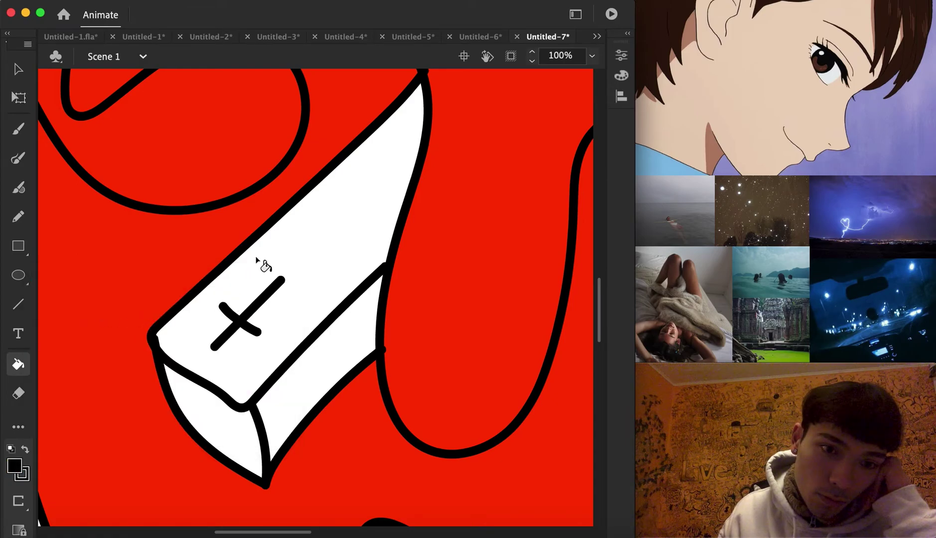
pyautogui.click(261, 288)
pyautogui.click(298, 378)
pyautogui.click(243, 423)
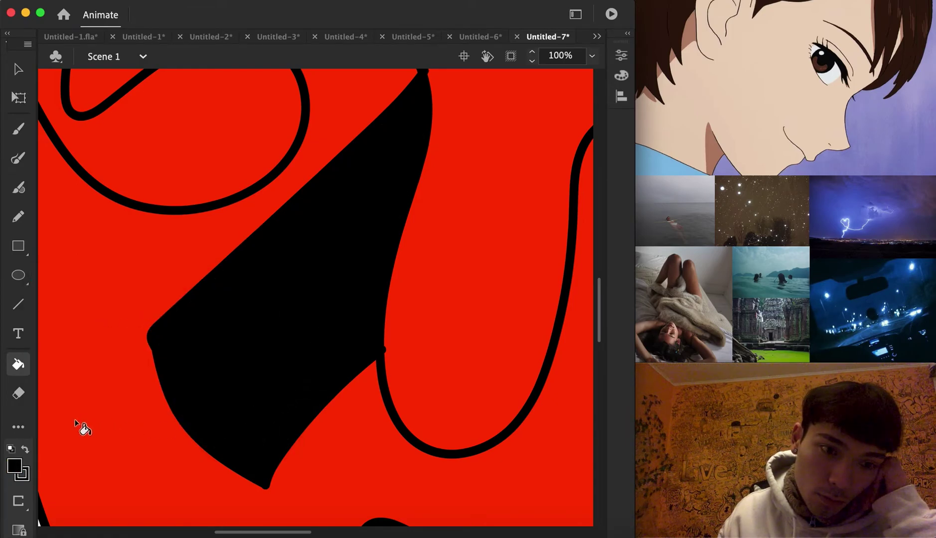
# Brush a small slanted white cross on the black coffin shape, and lengthen its upper and lower-right ends
pyautogui.click(21, 473)
pyautogui.click(81, 353)
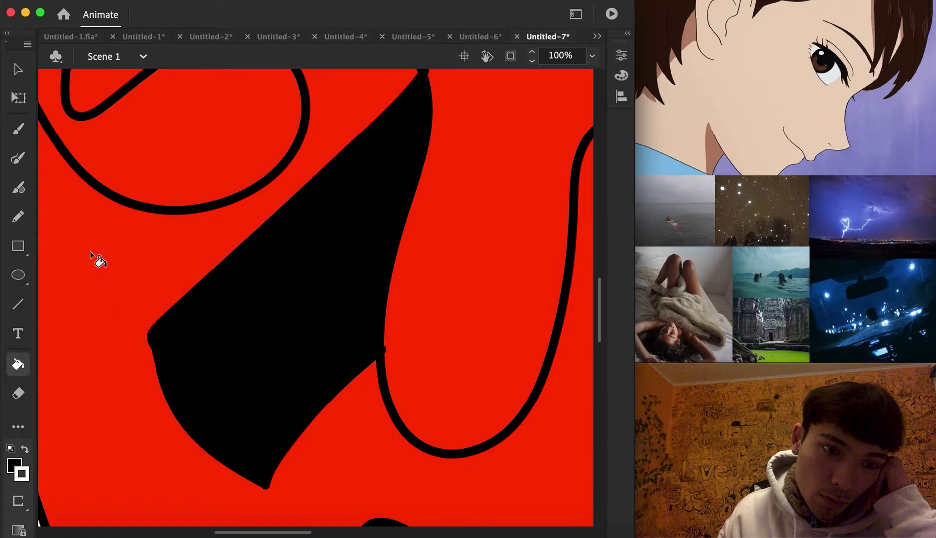
pyautogui.click(18, 161)
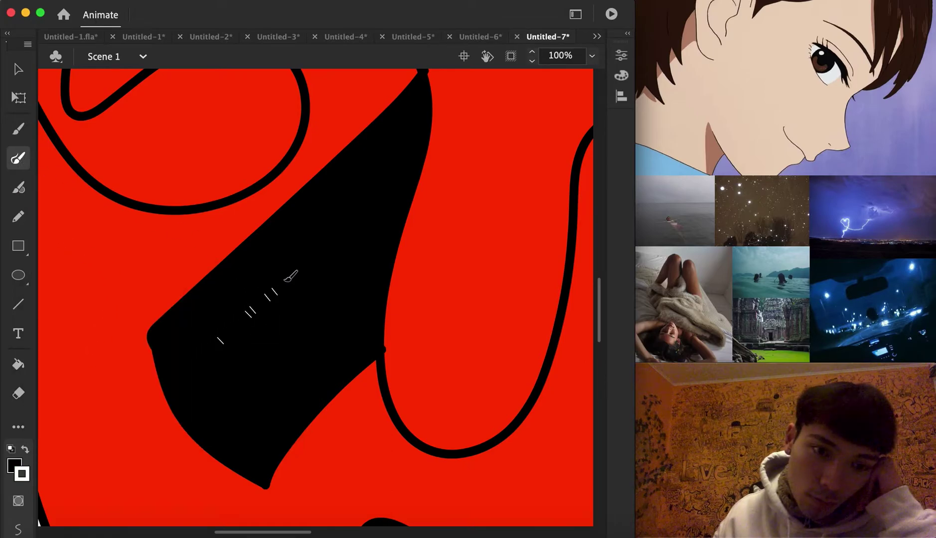
pyautogui.moveTo(277, 290); pyautogui.dragTo(218, 342)
pyautogui.moveTo(227, 309); pyautogui.dragTo(257, 329)
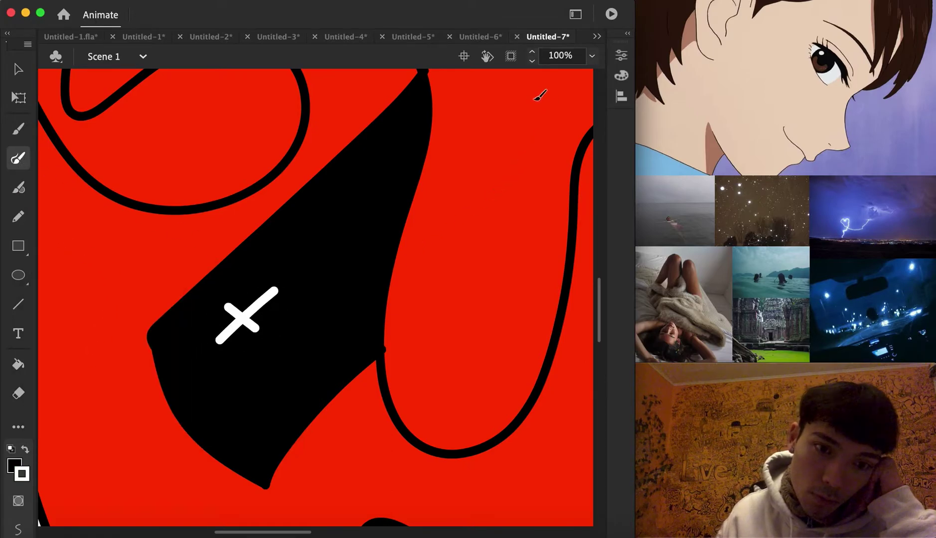
pyautogui.press('v')
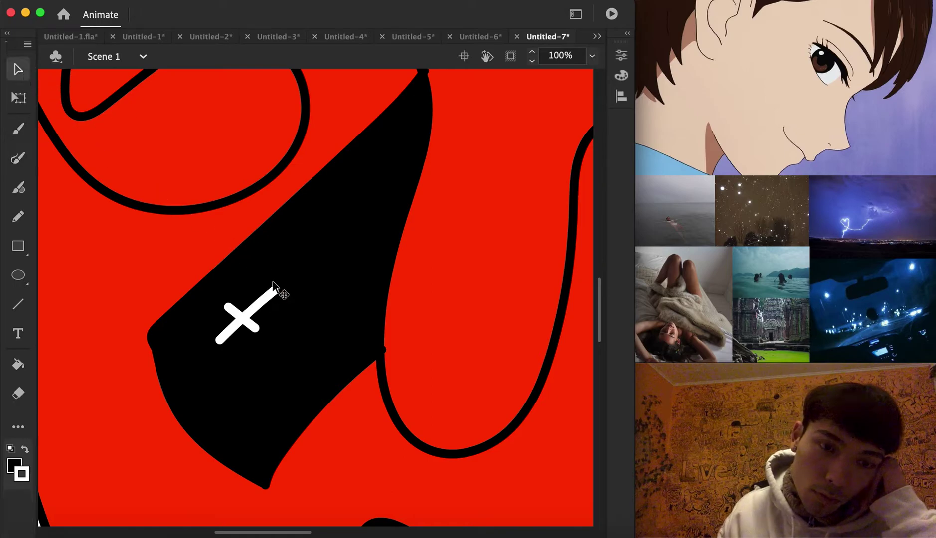
pyautogui.click(285, 282)
pyautogui.moveTo(258, 328); pyautogui.dragTo(265, 333)
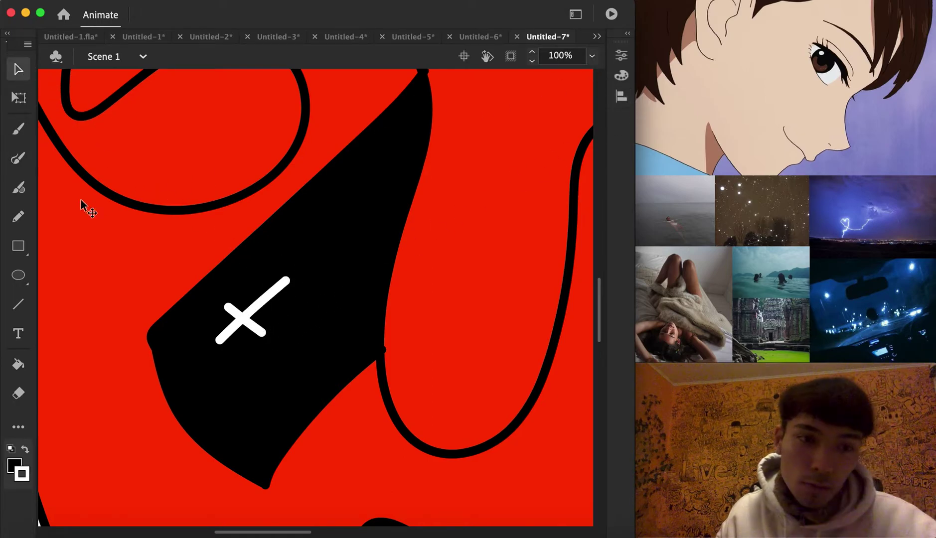
# Brush a white tear outline hanging from the lower edge of the dark blue spiral, and fill it with black
pyautogui.click(20, 157)
pyautogui.hscroll(10, 428, 234)
pyautogui.scroll(-5, 428, 234)
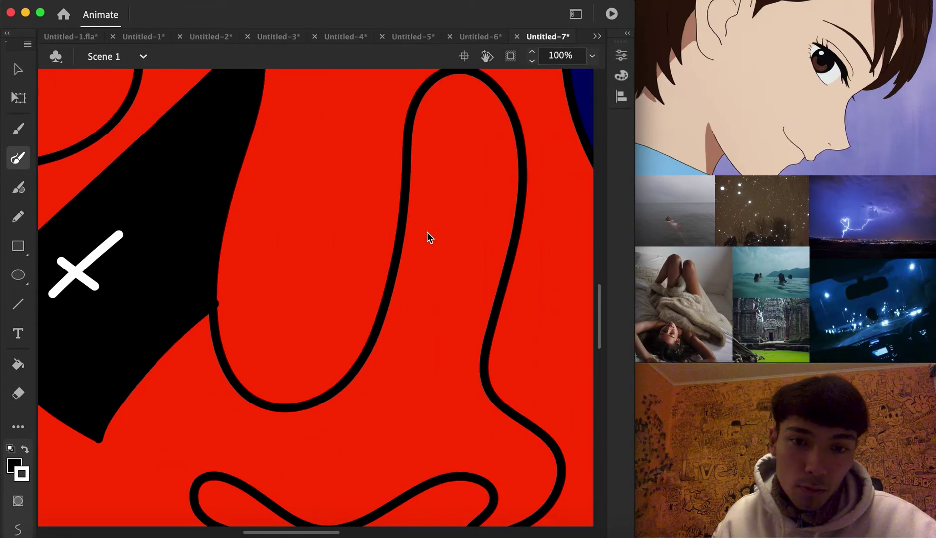
pyautogui.moveTo(523, 153)
pyautogui.mouseDown()
pyautogui.moveTo(517, 219)
pyautogui.moveTo(550, 216)
pyautogui.mouseUp()
pyautogui.moveTo(548, 135)
pyautogui.mouseDown()
pyautogui.moveTo(539, 130)
pyautogui.moveTo(520, 149)
pyautogui.mouseUp()
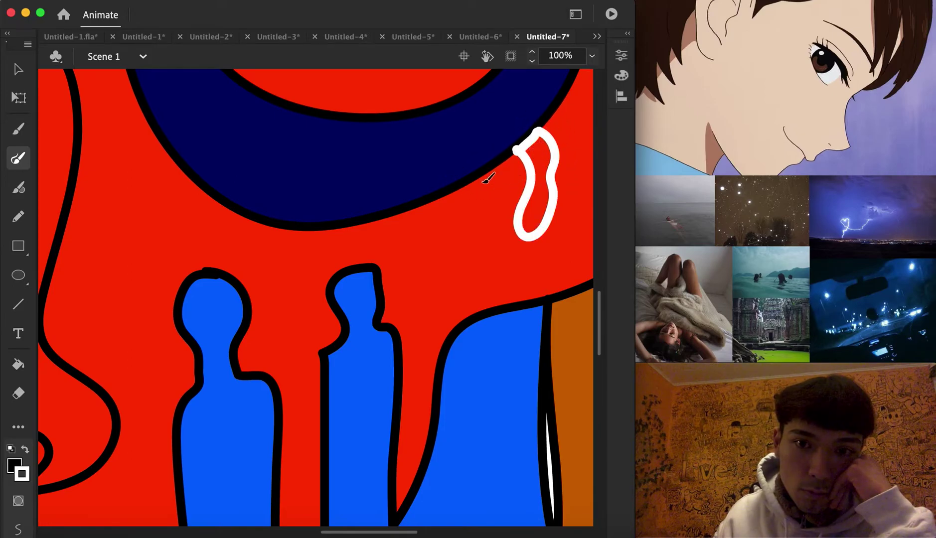
pyautogui.click(19, 367)
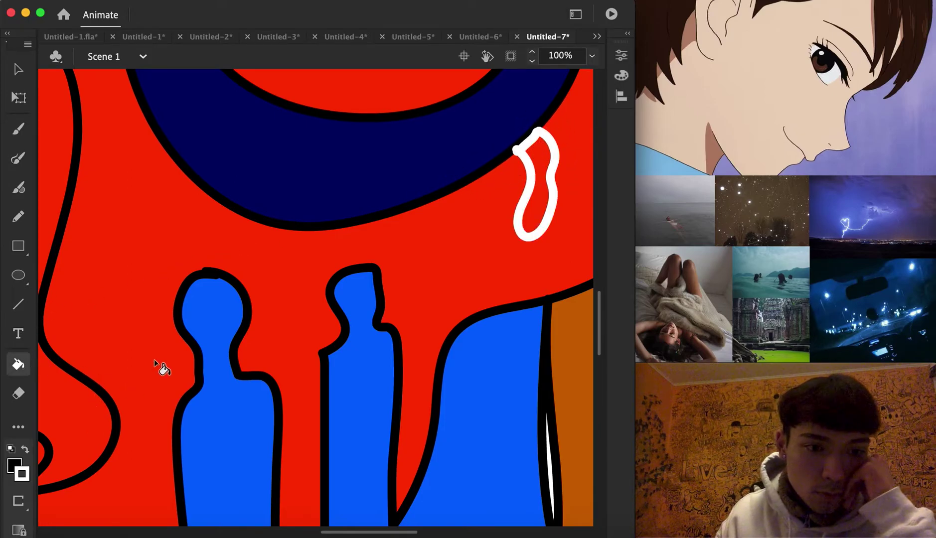
pyautogui.click(547, 159)
# Brush a crooked black line across the left part of the white lower lip, from the upper lip to its lower edge
pyautogui.scroll(-15, 431, 232)
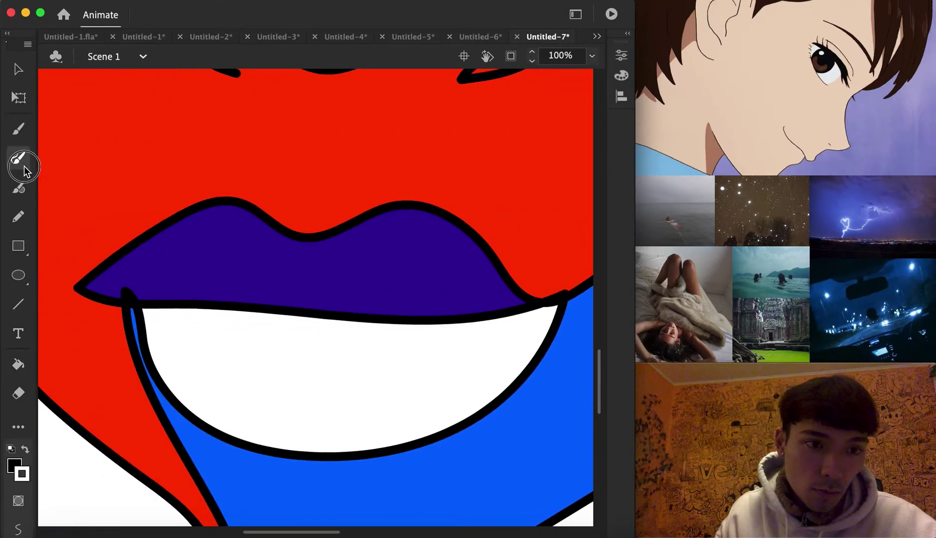
pyautogui.scroll(-10, 217, 271)
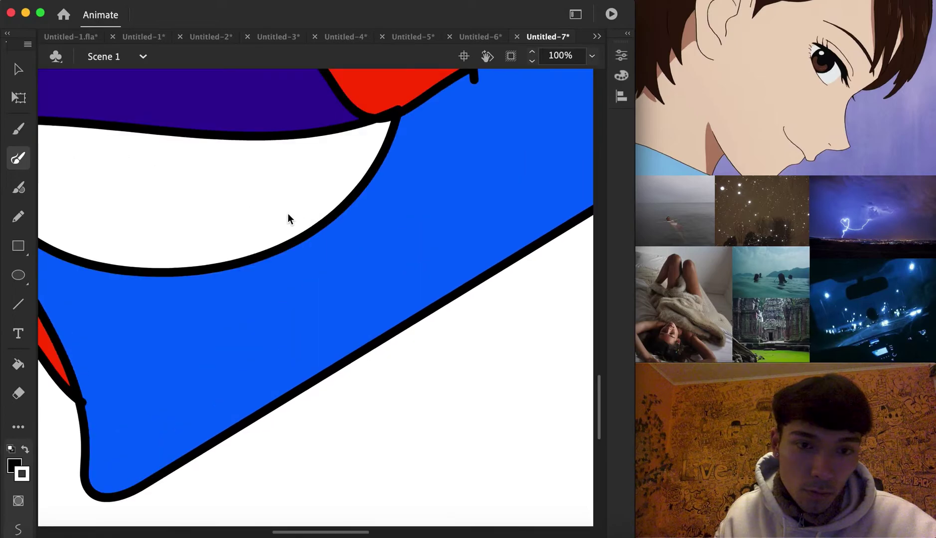
pyautogui.hscroll(-5, 288, 213)
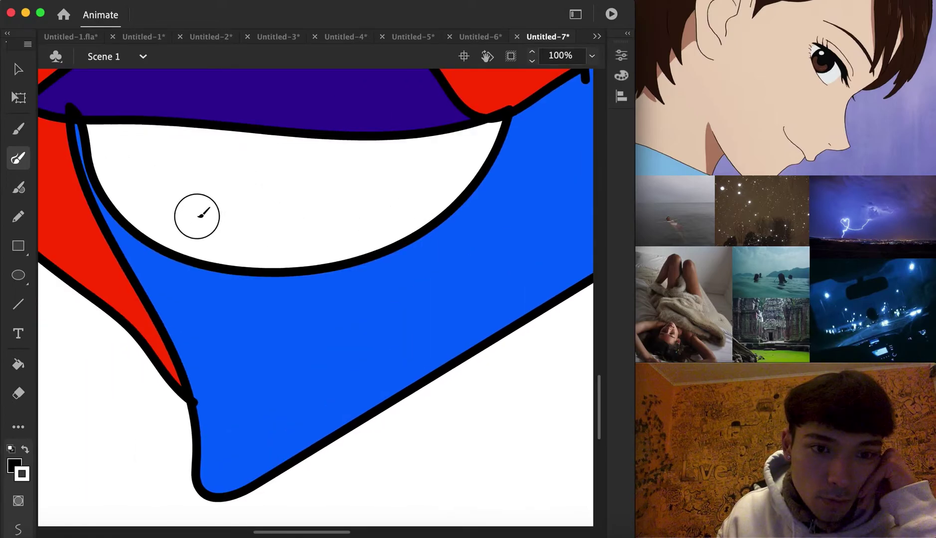
pyautogui.click(19, 470)
pyautogui.click(88, 306)
pyautogui.moveTo(227, 157)
pyautogui.mouseDown()
pyautogui.moveTo(200, 197)
pyautogui.moveTo(131, 225)
pyautogui.mouseUp()
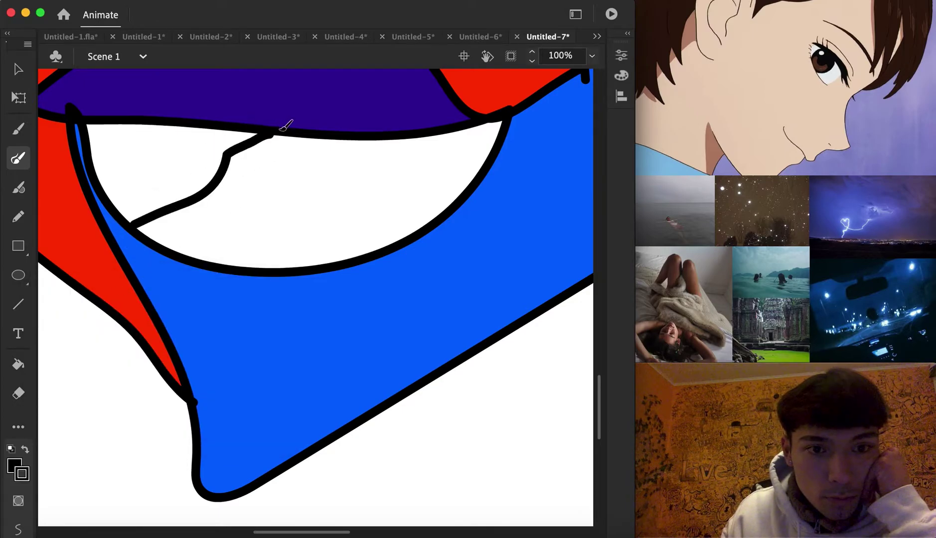
# Brush a rounded box with a lumpy shape inside, a jagged wedge and a smaller box in the middle of the lower lip
pyautogui.moveTo(238, 166)
pyautogui.mouseDown()
pyautogui.moveTo(223, 203)
pyautogui.moveTo(281, 224)
pyautogui.mouseUp()
pyautogui.moveTo(309, 175)
pyautogui.mouseDown()
pyautogui.moveTo(309, 215)
pyautogui.moveTo(239, 209)
pyautogui.moveTo(238, 167)
pyautogui.mouseUp()
pyautogui.moveTo(265, 212)
pyautogui.mouseDown()
pyautogui.moveTo(304, 196)
pyautogui.moveTo(294, 212)
pyautogui.moveTo(372, 209)
pyautogui.moveTo(389, 147)
pyautogui.moveTo(360, 137)
pyautogui.moveTo(333, 225)
pyautogui.mouseUp()
pyautogui.moveTo(387, 180)
pyautogui.mouseDown()
pyautogui.moveTo(411, 184)
pyautogui.moveTo(411, 146)
pyautogui.moveTo(393, 157)
pyautogui.moveTo(386, 179)
pyautogui.mouseUp()
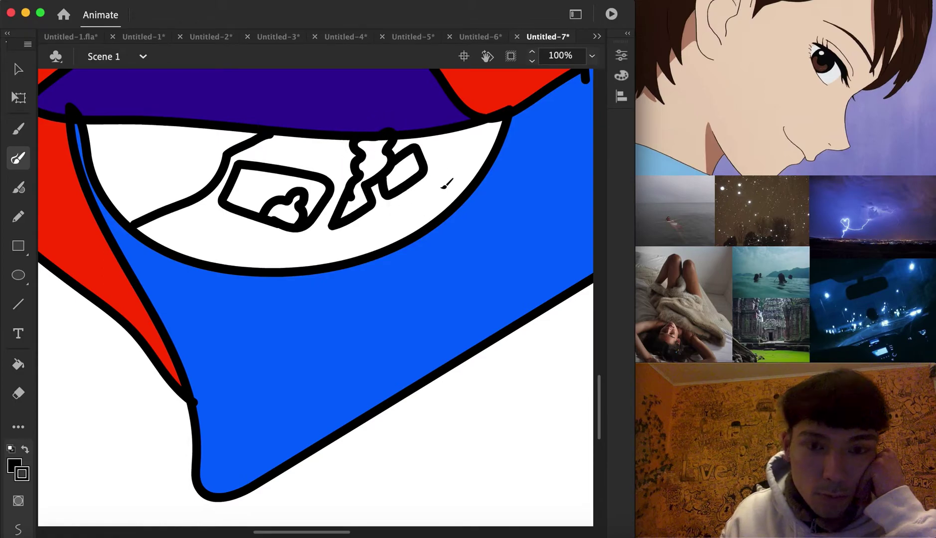
# Brush a short curve across the lower lip's right corner and small curved marks, dots and a peak along its lower edge
pyautogui.moveTo(458, 131)
pyautogui.mouseDown()
pyautogui.moveTo(466, 154)
pyautogui.moveTo(455, 186)
pyautogui.moveTo(332, 265)
pyautogui.mouseUp()
pyautogui.press('super+z')
pyautogui.moveTo(452, 133); pyautogui.dragTo(469, 188)
pyautogui.moveTo(388, 210); pyautogui.dragTo(403, 236)
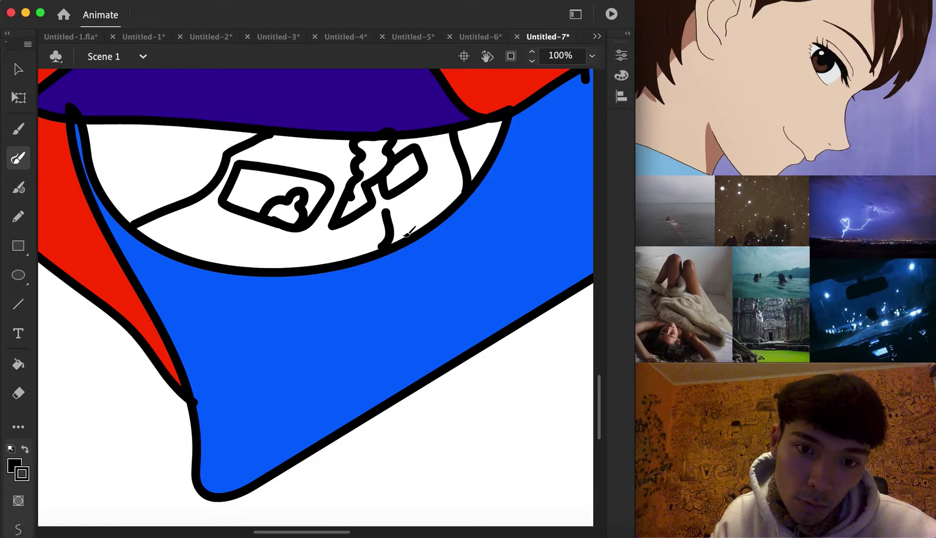
pyautogui.moveTo(443, 177); pyautogui.dragTo(424, 231)
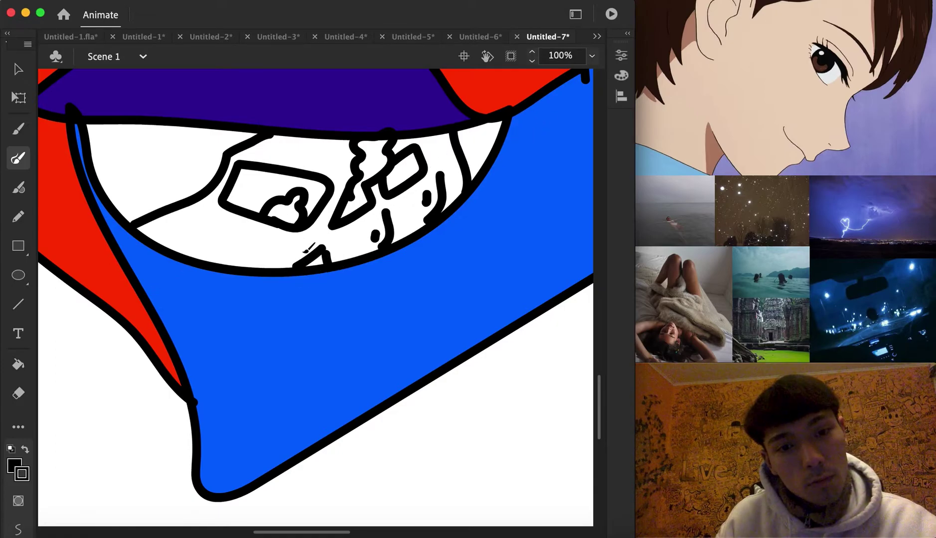
# Brush the letters "Lost" in black along the blue jaw's lower edge
pyautogui.scroll(5, 311, 244)
pyautogui.hscroll(10, 323, 275)
pyautogui.moveTo(247, 337); pyautogui.dragTo(277, 379)
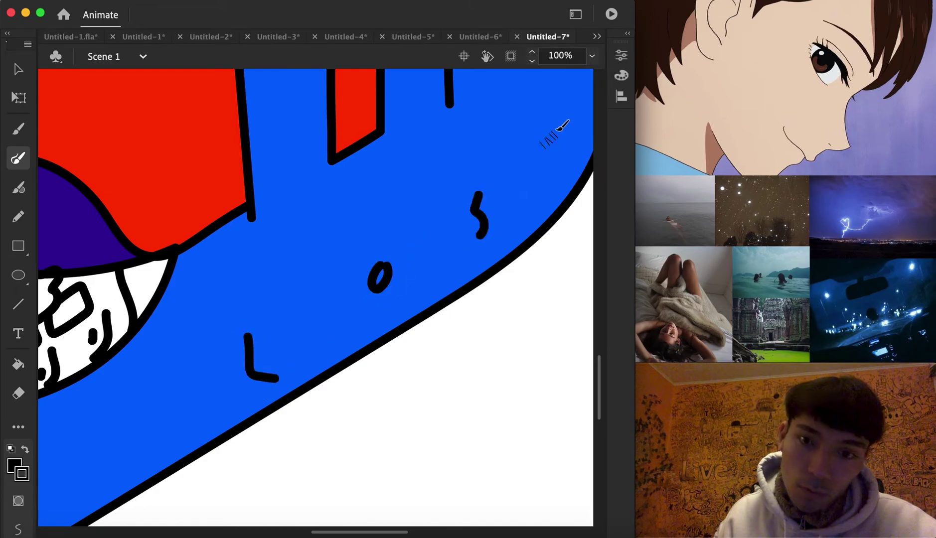
pyautogui.moveTo(566, 166); pyautogui.dragTo(562, 165)
# Brush short slanted black strokes inside the tip of the unfilled red spiral eye
pyautogui.scroll(-2, 601, 160)
pyautogui.scroll(20, 565, 174)
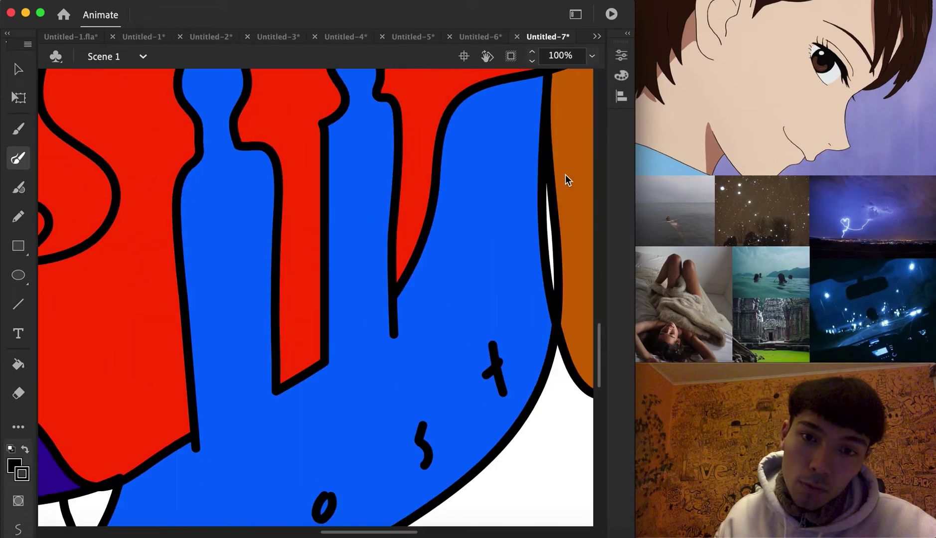
pyautogui.scroll(10, 543, 180)
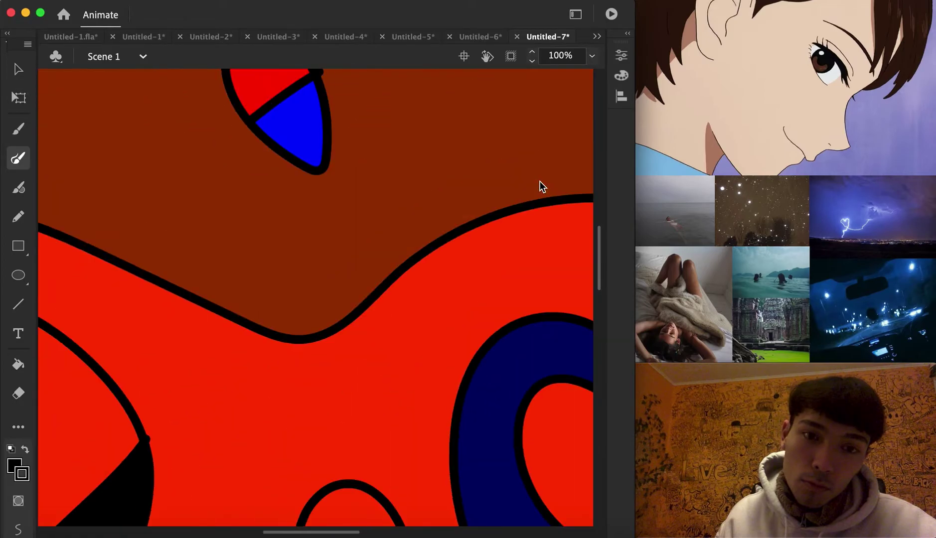
pyautogui.hscroll(-10, 538, 181)
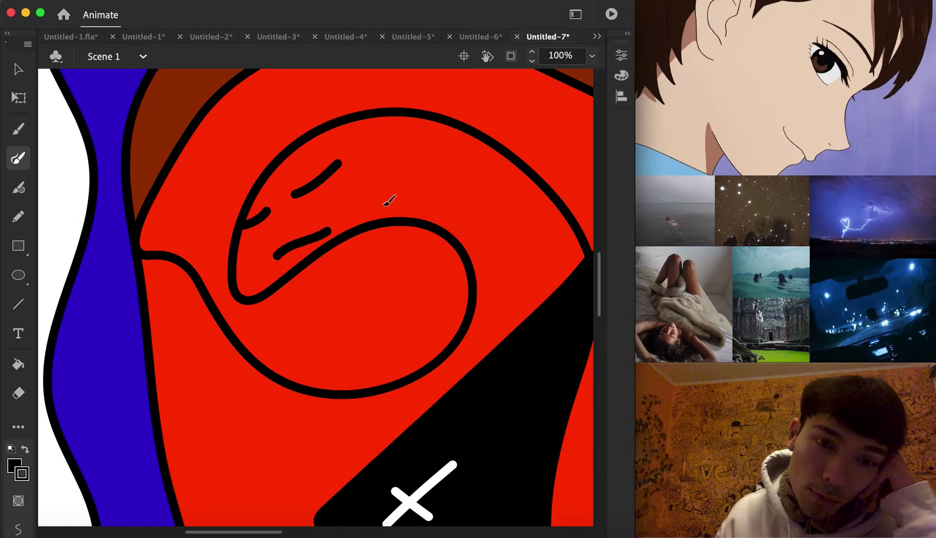
pyautogui.moveTo(317, 244)
pyautogui.mouseDown()
pyautogui.moveTo(277, 254)
pyautogui.moveTo(329, 215)
pyautogui.mouseUp()
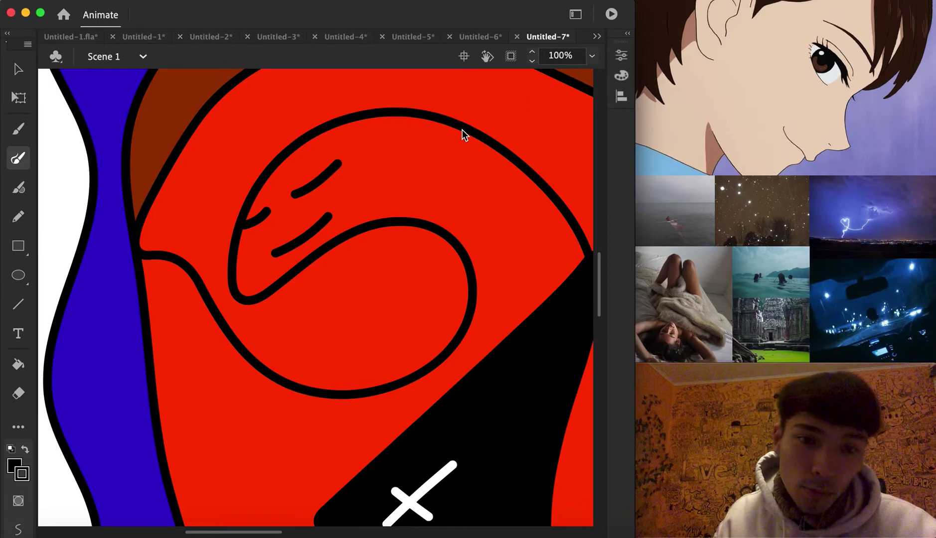
# Select the face artwork and move it slightly lower on the canvas
pyautogui.scroll(10, 481, 121)
pyautogui.hscroll(3, 480, 121)
pyautogui.click(592, 58)
pyautogui.click(592, 59)
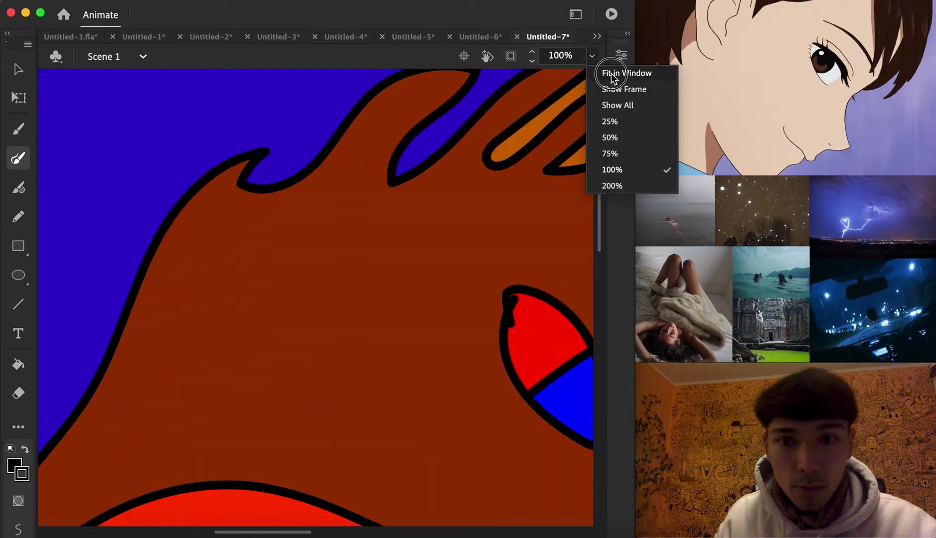
pyautogui.click(613, 75)
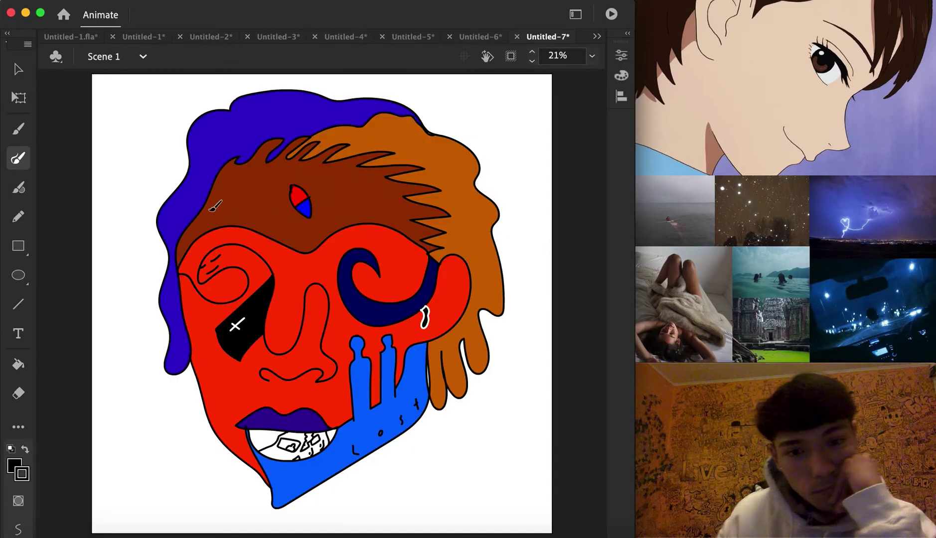
pyautogui.click(18, 68)
pyautogui.moveTo(141, 77)
pyautogui.mouseDown()
pyautogui.moveTo(351, 239)
pyautogui.moveTo(497, 477)
pyautogui.moveTo(500, 516)
pyautogui.mouseUp()
pyautogui.moveTo(397, 439); pyautogui.dragTo(409, 456)
pyautogui.click(416, 474)
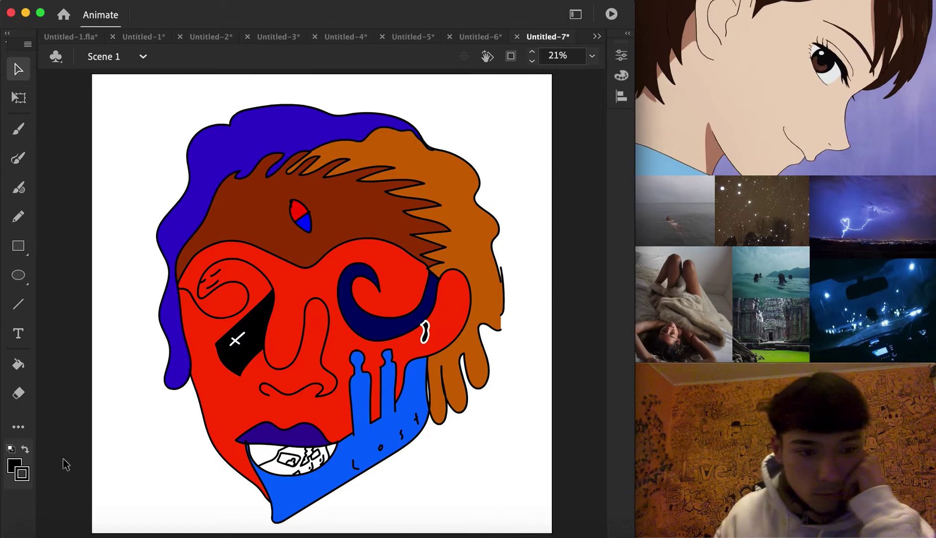
# Fill the left part of the open mouth dark blue #000099
pyautogui.click(18, 467)
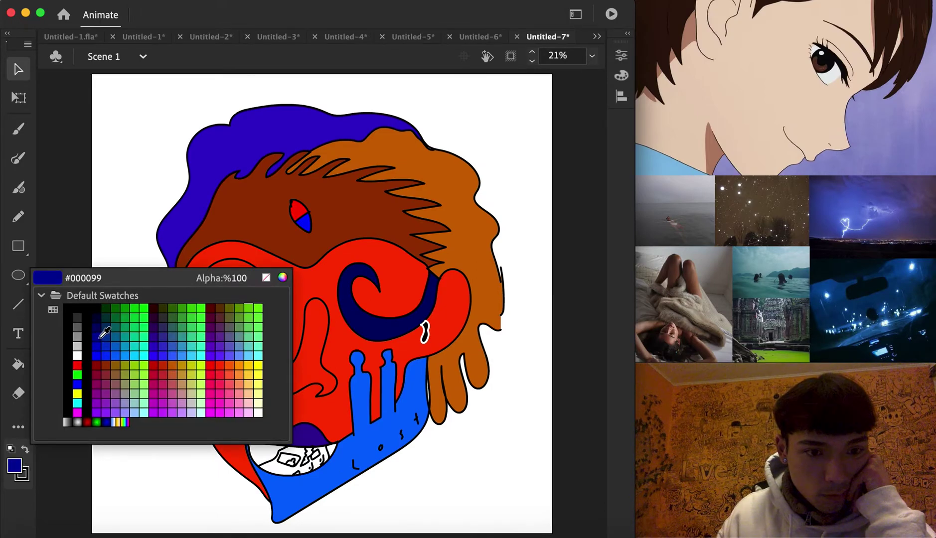
pyautogui.click(100, 337)
pyautogui.click(17, 365)
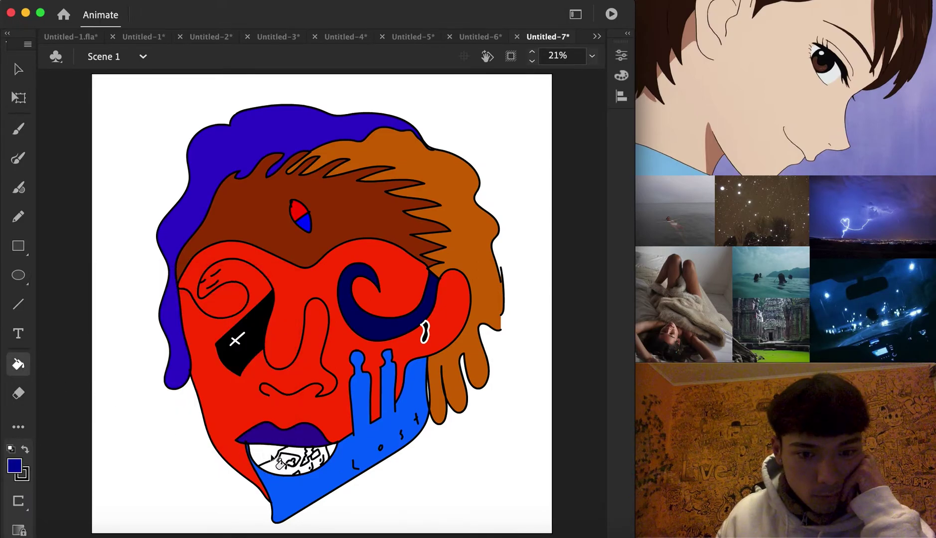
# Fill the rest of the open mouth light grey and its small outlined shapes pale olive
pyautogui.click(14, 466)
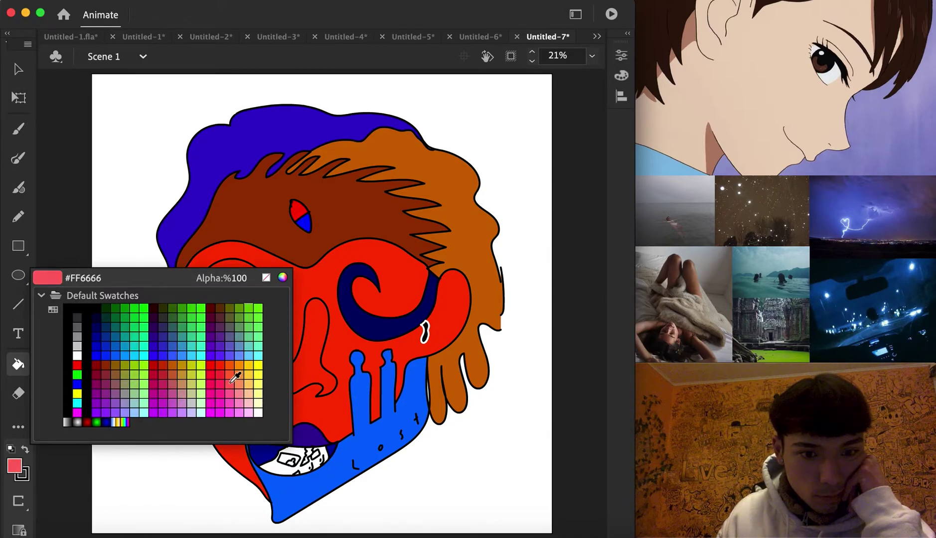
pyautogui.click(77, 346)
pyautogui.click(284, 472)
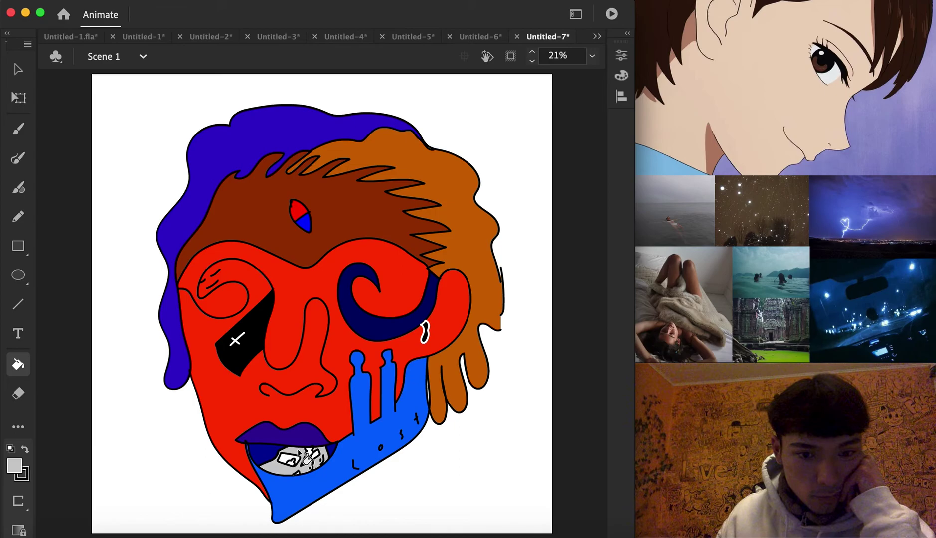
pyautogui.click(17, 468)
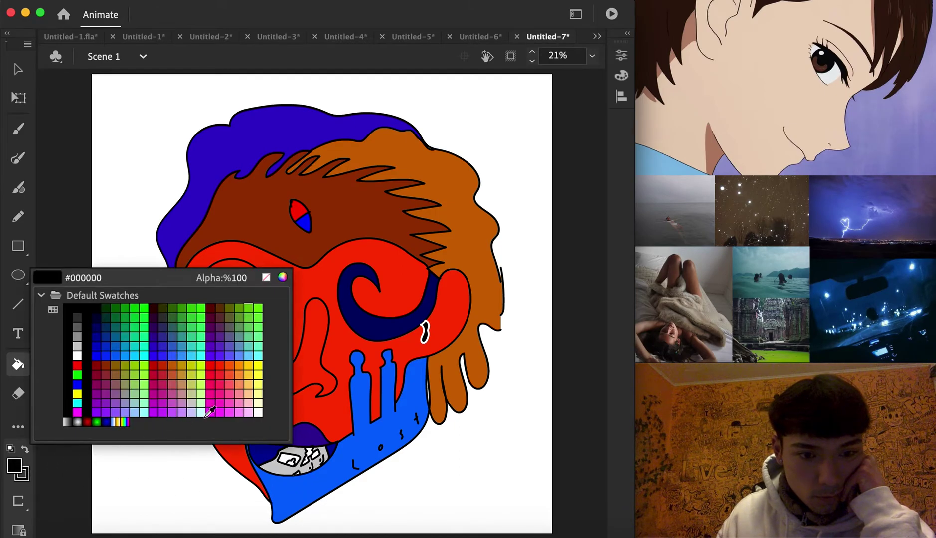
pyautogui.click(192, 393)
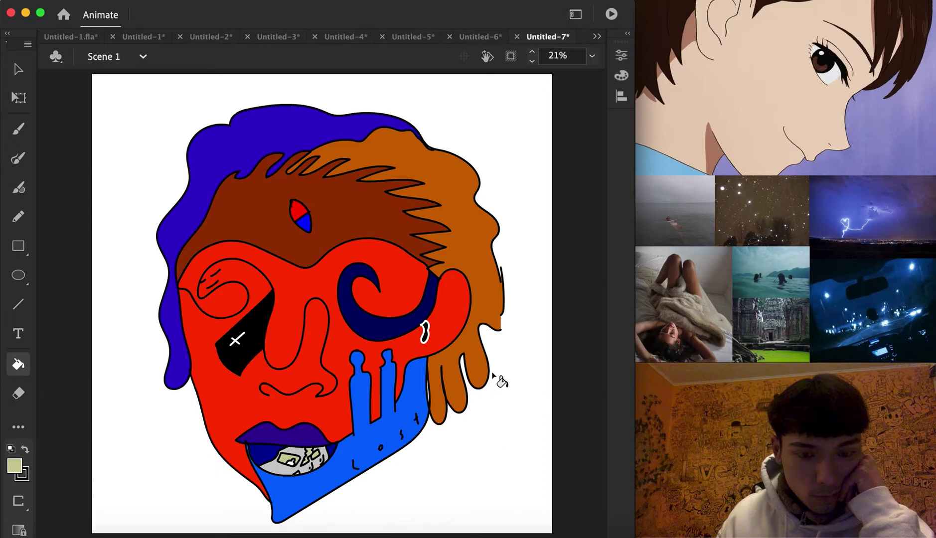
# In Untitled-8, brush a line-art face with wavy hair, one open eye, a curled brow, nose, lips, ear and wavy dividing lines
pyautogui.click(597, 37)
pyautogui.click(640, 148)
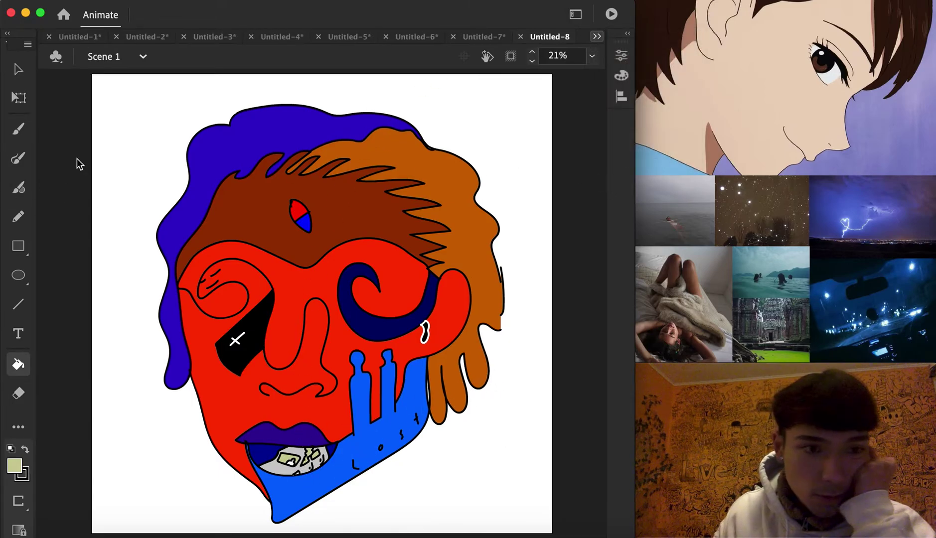
pyautogui.click(18, 158)
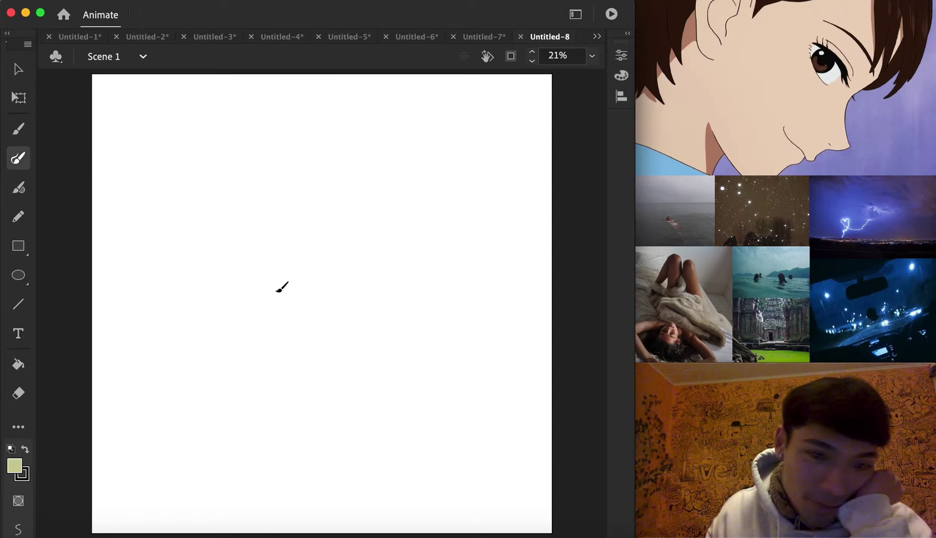
pyautogui.moveTo(288, 323)
pyautogui.mouseDown()
pyautogui.moveTo(315, 327)
pyautogui.moveTo(330, 246)
pyautogui.moveTo(300, 285)
pyautogui.moveTo(270, 289)
pyautogui.moveTo(281, 214)
pyautogui.moveTo(248, 225)
pyautogui.moveTo(256, 245)
pyautogui.moveTo(236, 269)
pyautogui.moveTo(217, 271)
pyautogui.moveTo(248, 169)
pyautogui.moveTo(200, 183)
pyautogui.moveTo(176, 255)
pyautogui.moveTo(186, 304)
pyautogui.moveTo(209, 340)
pyautogui.moveTo(240, 336)
pyautogui.moveTo(241, 296)
pyautogui.moveTo(252, 352)
pyautogui.moveTo(227, 372)
pyautogui.moveTo(294, 341)
pyautogui.moveTo(346, 382)
pyautogui.moveTo(298, 378)
pyautogui.moveTo(255, 359)
pyautogui.moveTo(253, 383)
pyautogui.moveTo(310, 397)
pyautogui.moveTo(342, 387)
pyautogui.moveTo(367, 393)
pyautogui.moveTo(351, 351)
pyautogui.moveTo(364, 332)
pyautogui.moveTo(347, 308)
pyautogui.moveTo(359, 288)
pyautogui.moveTo(353, 259)
pyautogui.moveTo(374, 232)
pyautogui.moveTo(309, 220)
pyautogui.moveTo(386, 196)
pyautogui.moveTo(432, 204)
pyautogui.moveTo(367, 230)
pyautogui.moveTo(342, 203)
pyautogui.moveTo(361, 231)
pyautogui.moveTo(381, 228)
pyautogui.moveTo(391, 195)
pyautogui.moveTo(367, 195)
pyautogui.moveTo(383, 215)
pyautogui.moveTo(381, 187)
pyautogui.moveTo(307, 198)
pyautogui.moveTo(319, 181)
pyautogui.moveTo(379, 169)
pyautogui.moveTo(424, 186)
pyautogui.moveTo(457, 183)
pyautogui.moveTo(473, 200)
pyautogui.moveTo(489, 247)
pyautogui.moveTo(418, 317)
pyautogui.moveTo(383, 384)
pyautogui.moveTo(327, 434)
pyautogui.moveTo(253, 417)
pyautogui.moveTo(154, 253)
pyautogui.moveTo(145, 153)
pyautogui.moveTo(200, 79)
pyautogui.moveTo(292, 27)
pyautogui.moveTo(413, 42)
pyautogui.moveTo(481, 102)
pyautogui.moveTo(479, 193)
pyautogui.moveTo(444, 130)
pyautogui.moveTo(409, 104)
pyautogui.moveTo(386, 155)
pyautogui.moveTo(340, 98)
pyautogui.moveTo(326, 161)
pyautogui.moveTo(280, 105)
pyautogui.moveTo(262, 164)
pyautogui.moveTo(257, 100)
pyautogui.moveTo(215, 119)
pyautogui.moveTo(219, 134)
pyautogui.moveTo(245, 109)
pyautogui.mouseUp()
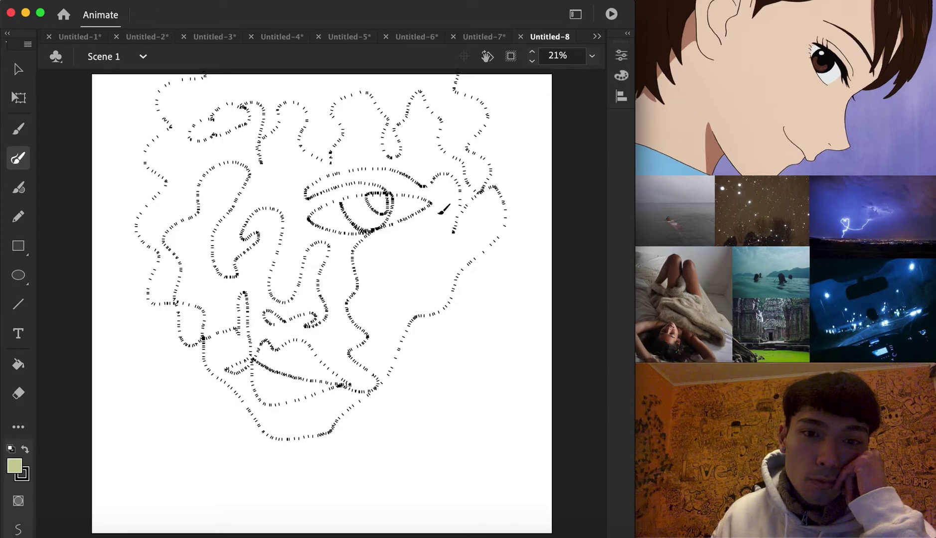
pyautogui.moveTo(436, 212); pyautogui.dragTo(436, 212)
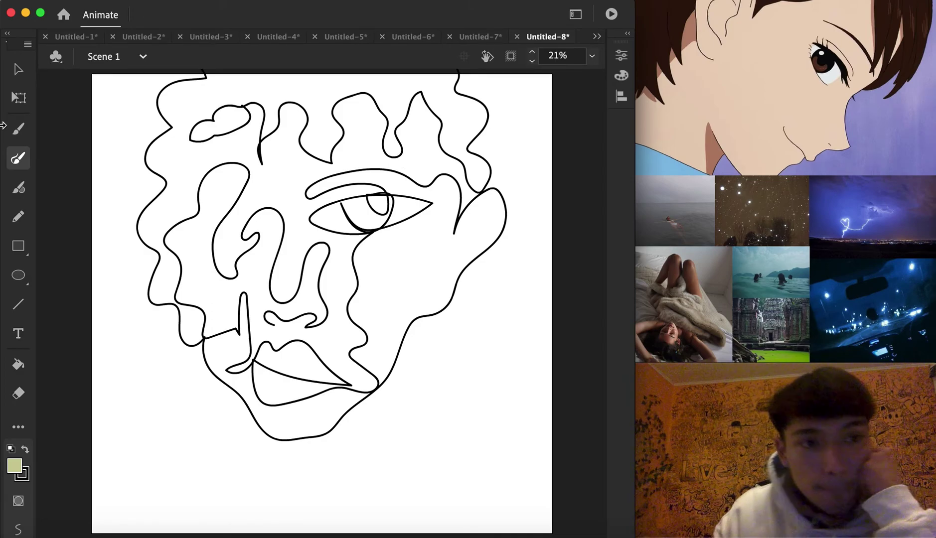
# Select the whole face drawing and move it down until the top of the hair fits on the canvas
pyautogui.click(17, 73)
pyautogui.moveTo(118, 473)
pyautogui.mouseDown()
pyautogui.moveTo(511, 84)
pyautogui.moveTo(525, 14)
pyautogui.moveTo(469, 101)
pyautogui.moveTo(470, 156)
pyautogui.mouseUp()
pyautogui.click(499, 354)
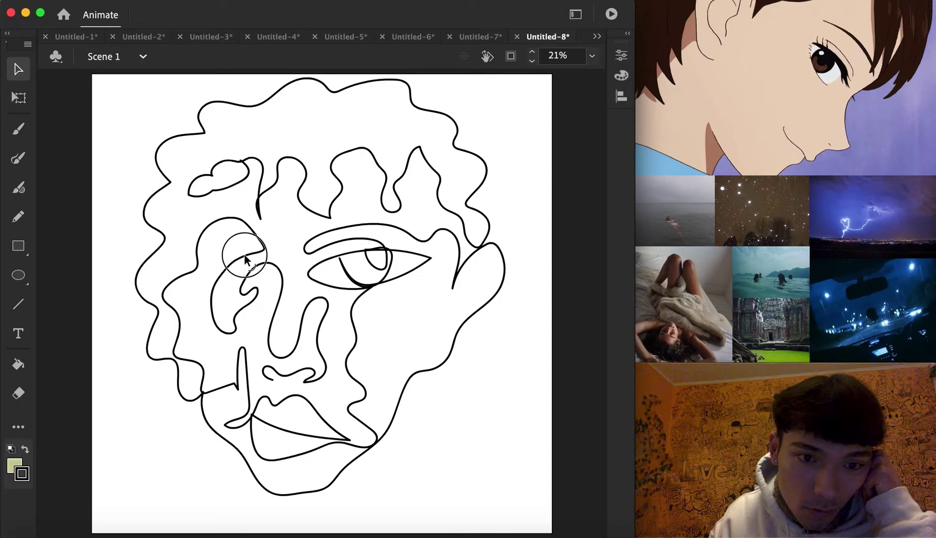
# Adjust the loose line ends: extend the unfinished eye's upper curve, join the hair notch to the small curl, and close the iris edge
pyautogui.moveTo(268, 255)
pyautogui.mouseDown()
pyautogui.moveTo(279, 268)
pyautogui.moveTo(260, 246)
pyautogui.moveTo(273, 264)
pyautogui.moveTo(267, 235)
pyautogui.mouseUp()
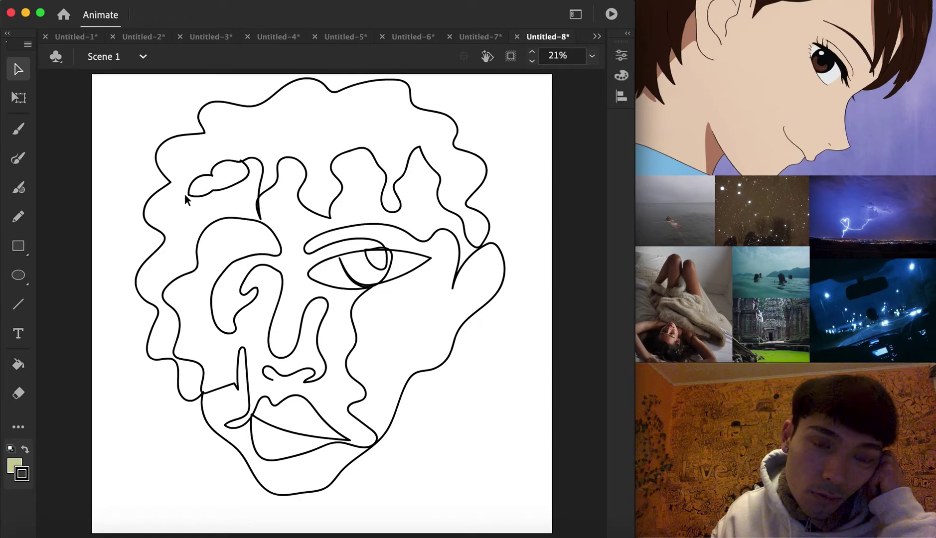
pyautogui.moveTo(170, 183)
pyautogui.mouseDown()
pyautogui.moveTo(190, 195)
pyautogui.moveTo(170, 188)
pyautogui.mouseUp()
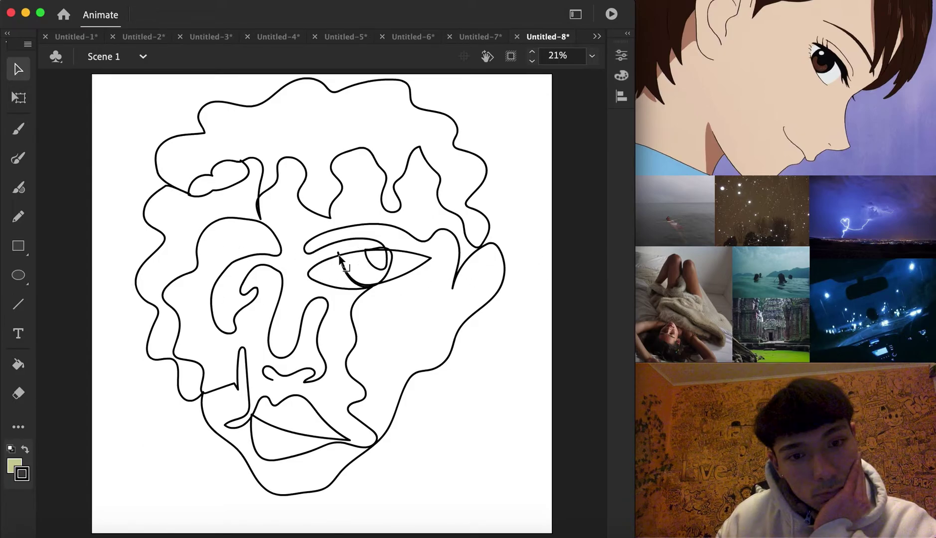
pyautogui.moveTo(338, 254); pyautogui.dragTo(335, 271)
pyautogui.click(101, 339)
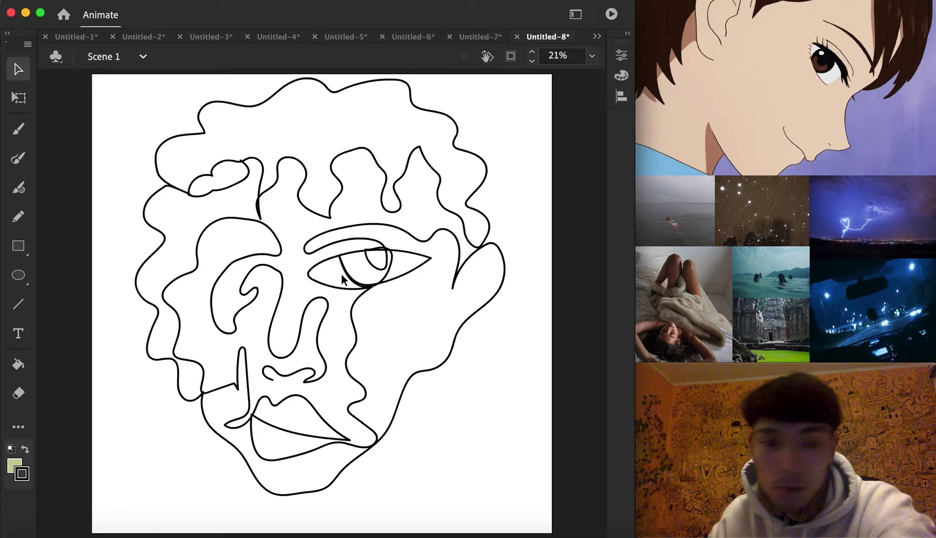
# Fill the wavy hair and the chin area pale olive
pyautogui.click(18, 366)
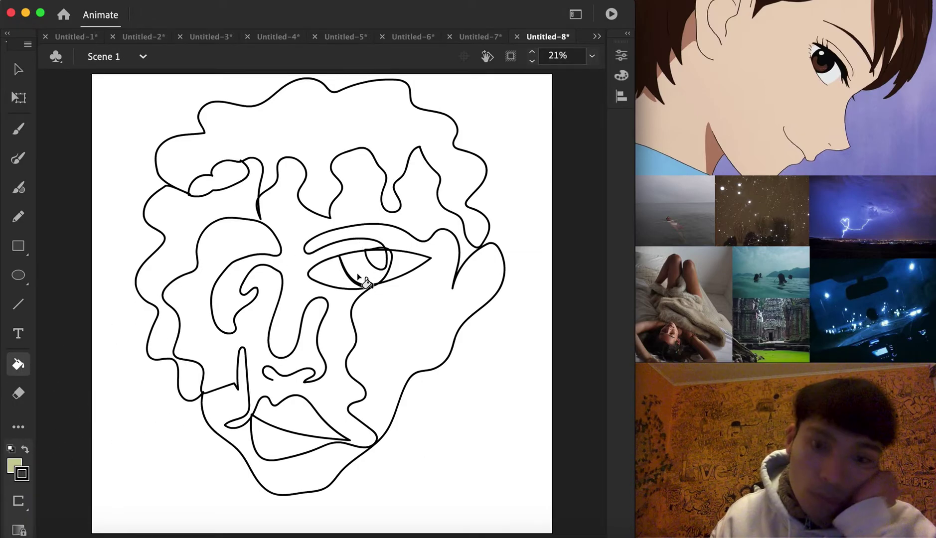
pyautogui.click(309, 129)
pyautogui.click(219, 394)
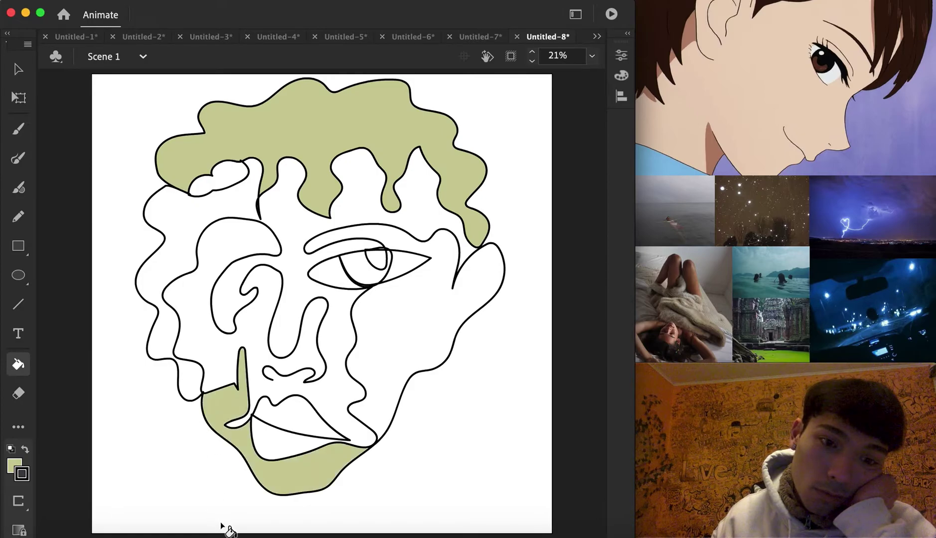
# Fill the open eye's iris and the upper lip dark blue #333399
pyautogui.click(13, 469)
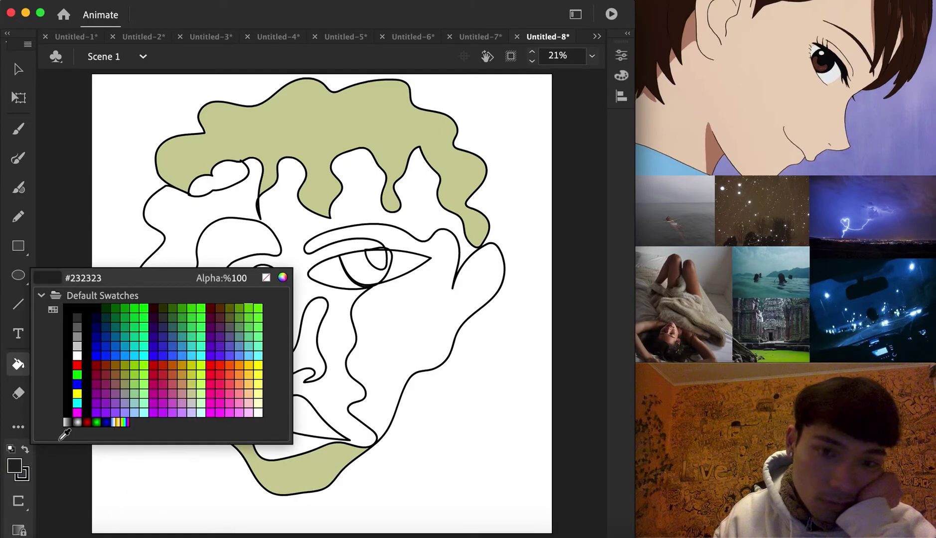
pyautogui.click(163, 337)
pyautogui.click(370, 277)
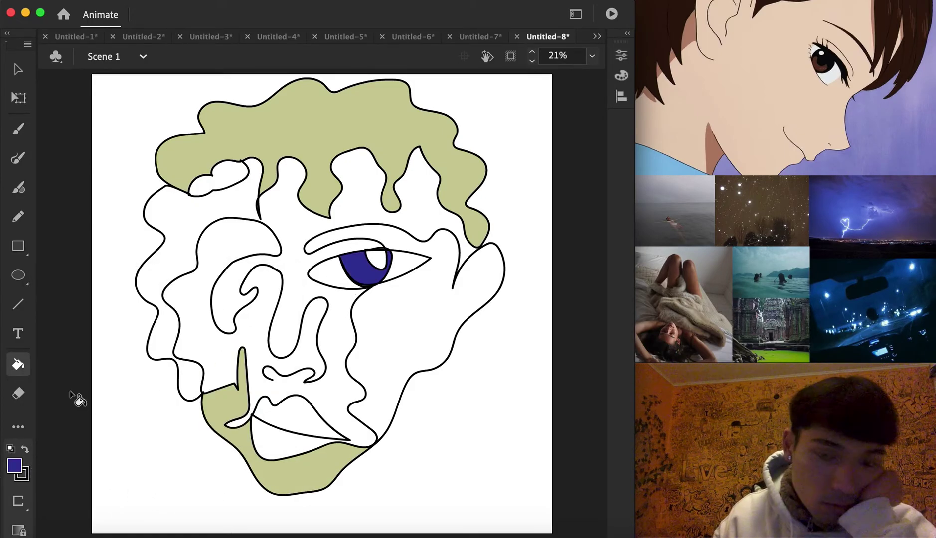
pyautogui.click(217, 300)
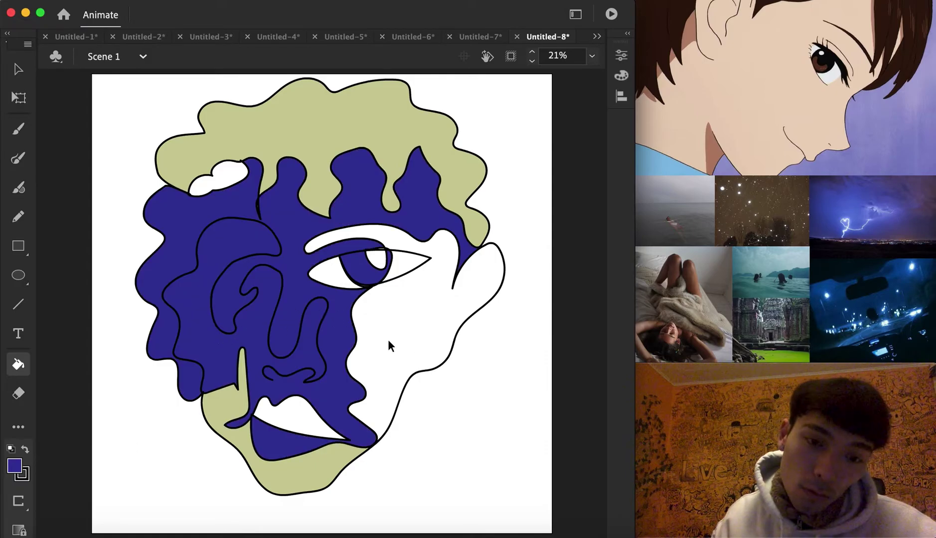
pyautogui.press('super+z')
pyautogui.click(284, 415)
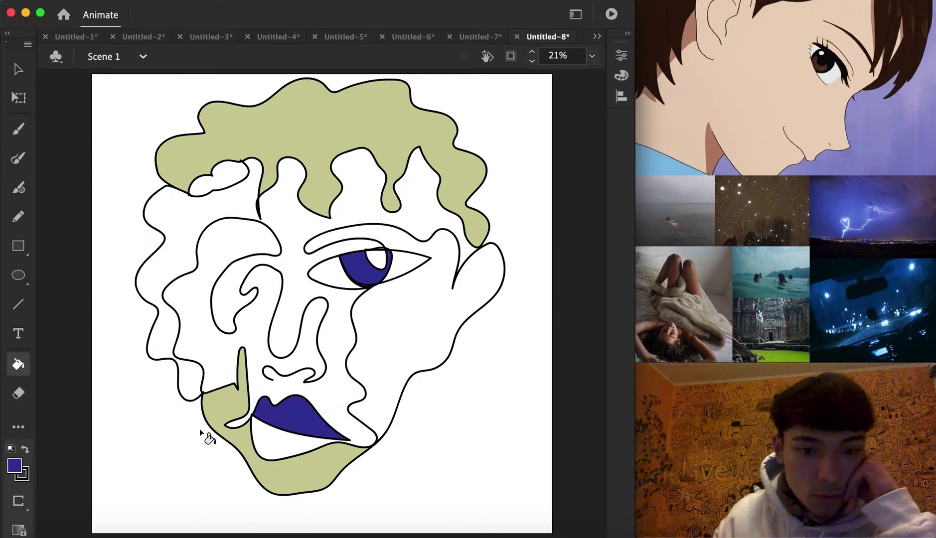
# Close the gap at the forehead dividing line and fill the wavy band along the face's left edge violet-blue
pyautogui.click(10, 466)
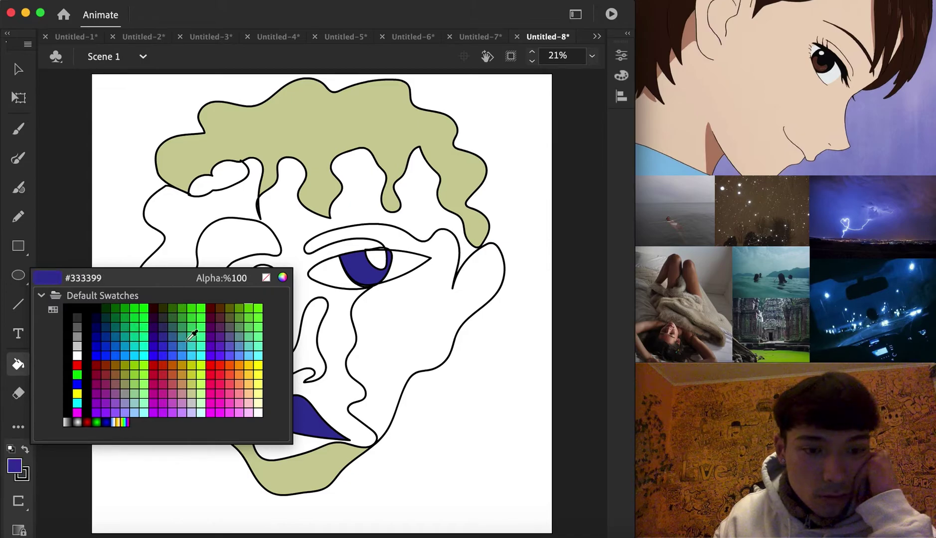
pyautogui.click(230, 355)
pyautogui.click(18, 74)
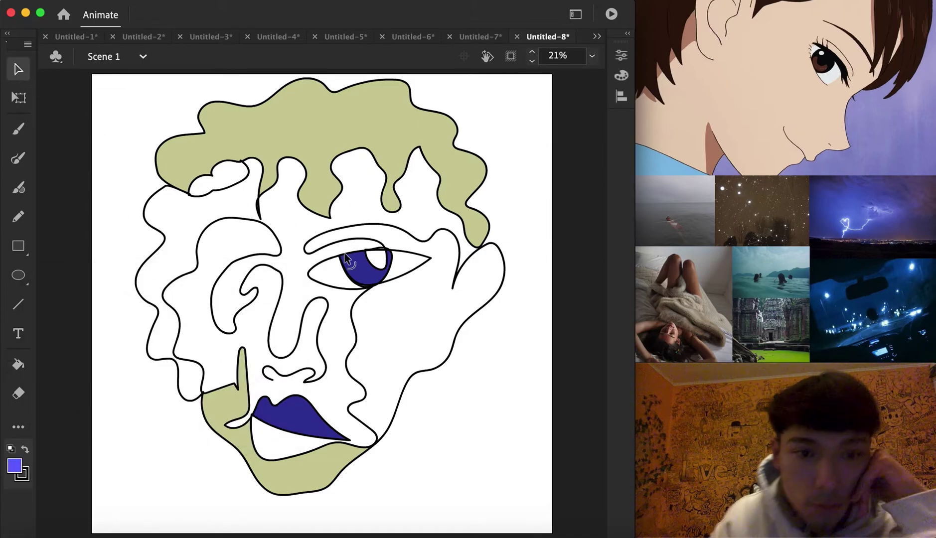
pyautogui.click(18, 364)
pyautogui.click(205, 212)
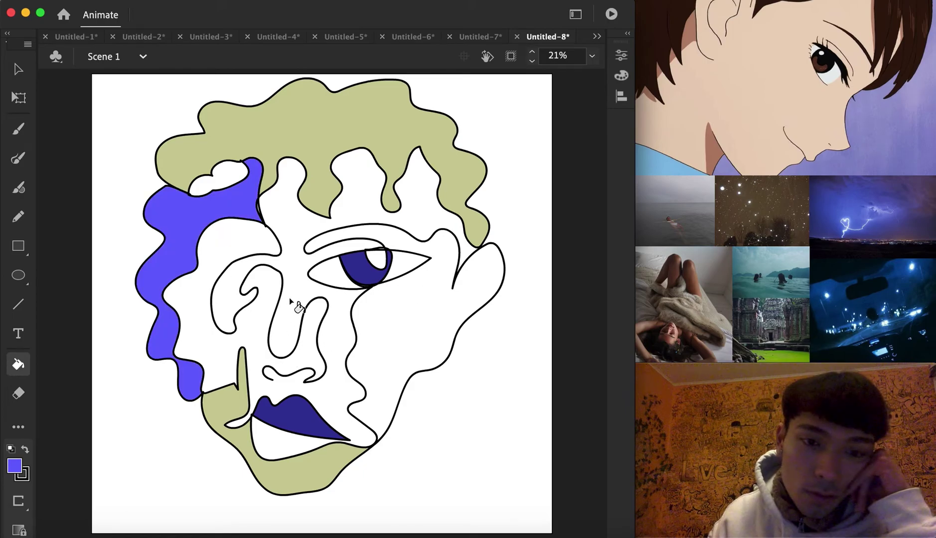
# Fill the right cheek, ear and brow area with the same violet-blue
pyautogui.click(253, 345)
pyautogui.hotkey('ctrl', 'z')
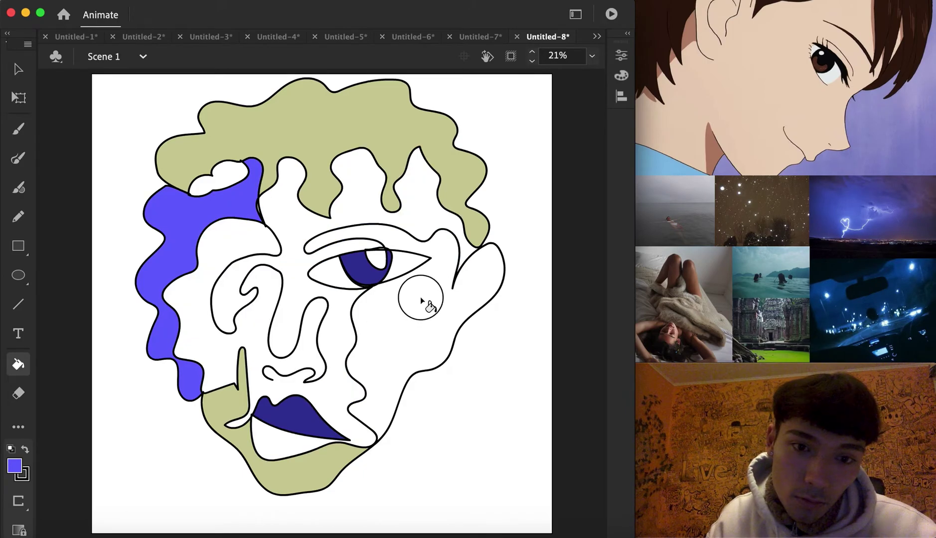
pyautogui.click(422, 319)
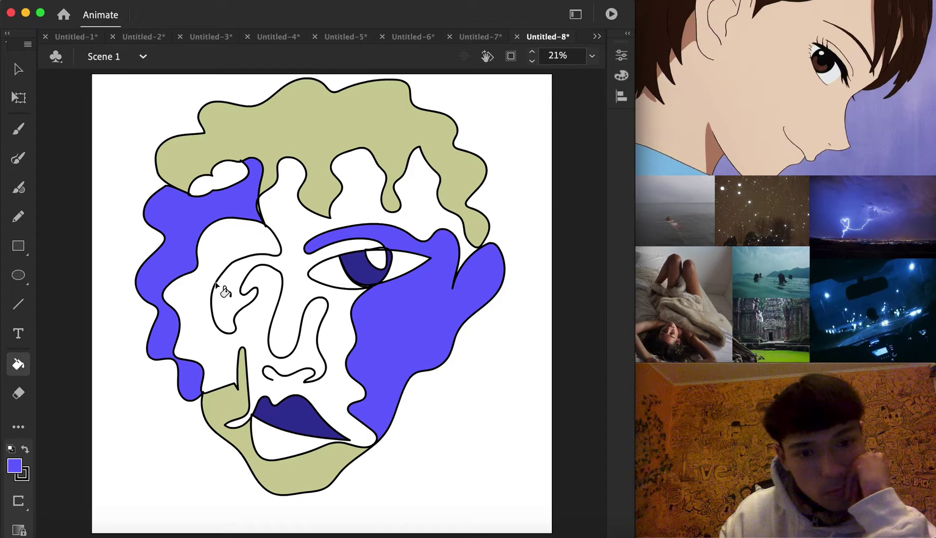
# Fill the central face and lower lip light blue #66CCFF
pyautogui.click(13, 463)
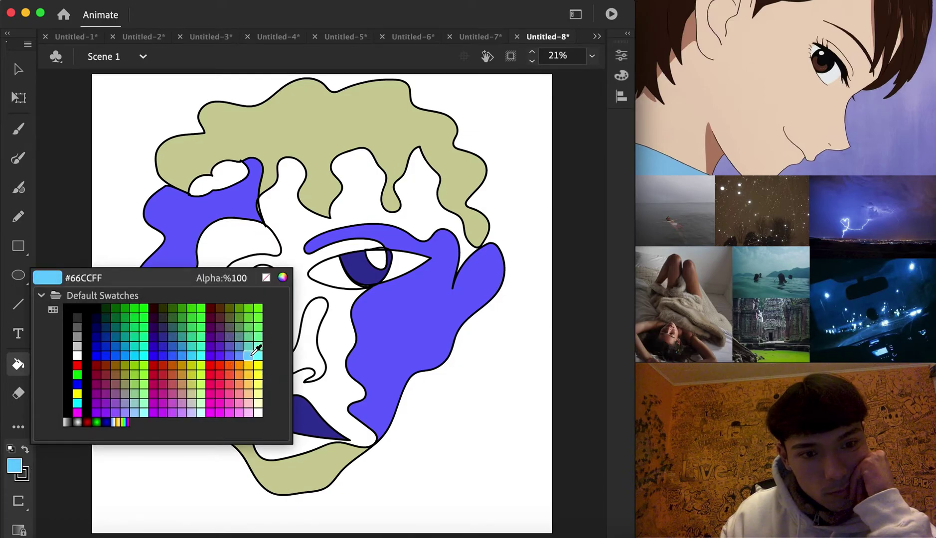
pyautogui.click(255, 350)
pyautogui.click(285, 264)
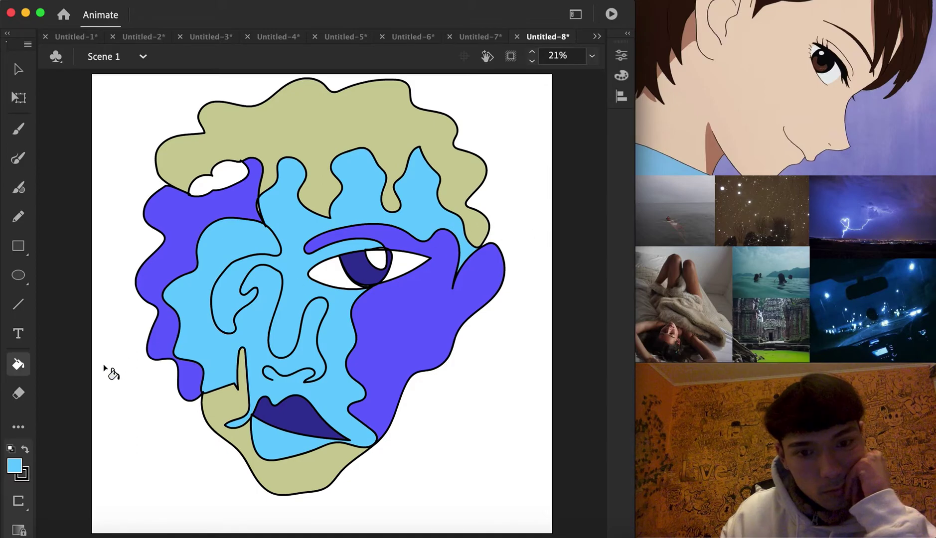
# Try a bright red fill on both sides of the open eye's white, undoing the last fill
pyautogui.click(14, 466)
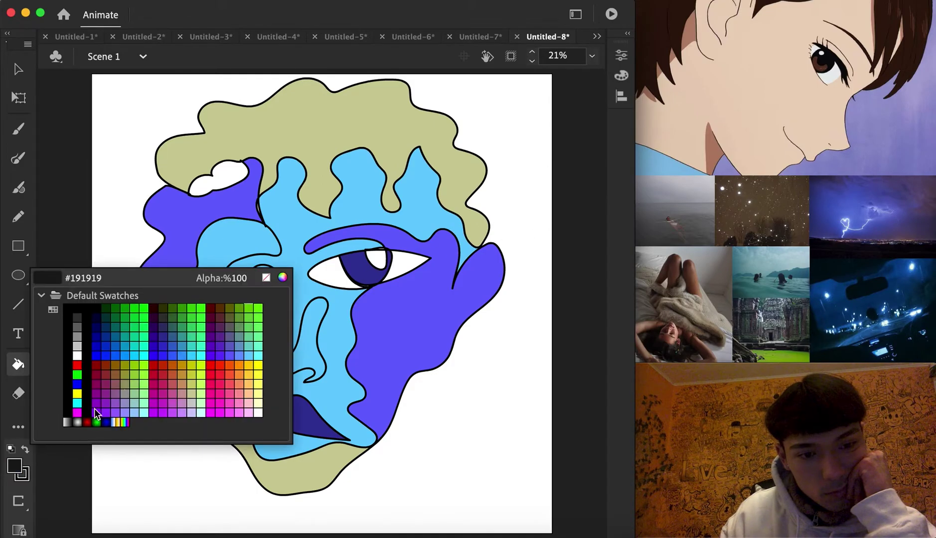
pyautogui.click(227, 373)
pyautogui.click(398, 267)
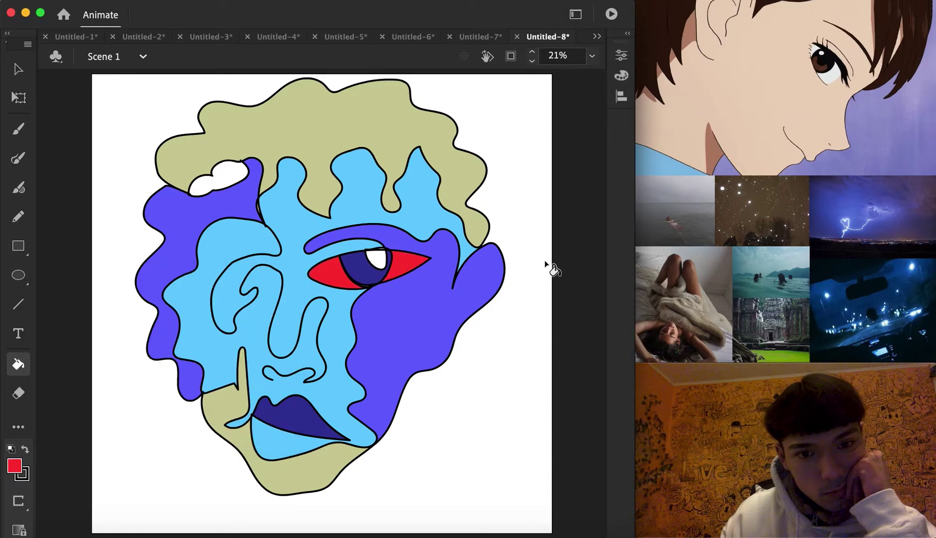
pyautogui.press('super+z')
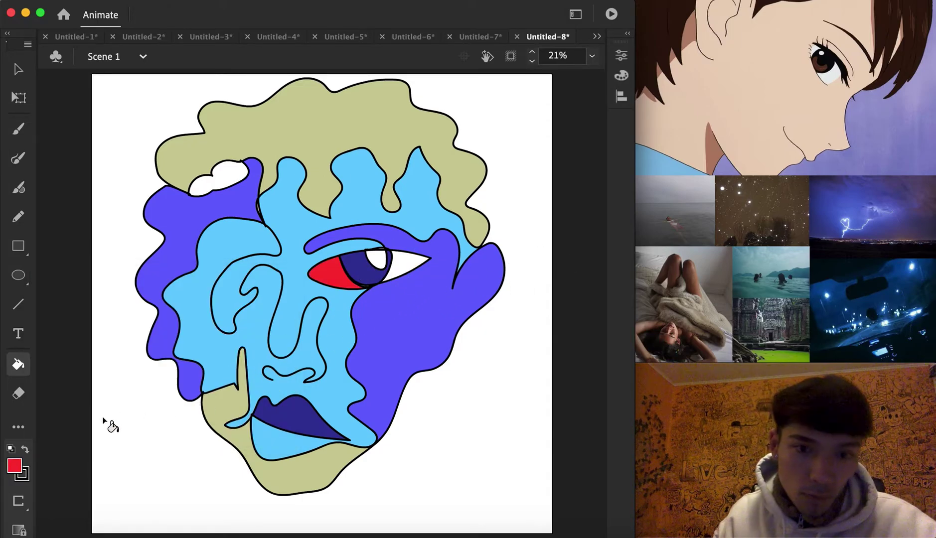
# Fill the left part of the open eye's white coral red #FF6666
pyautogui.click(15, 466)
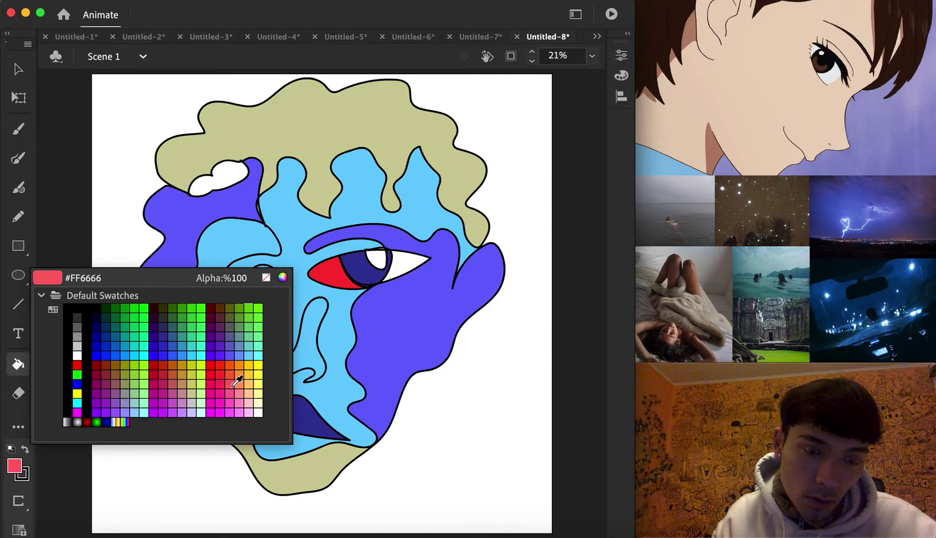
pyautogui.click(235, 385)
pyautogui.click(329, 275)
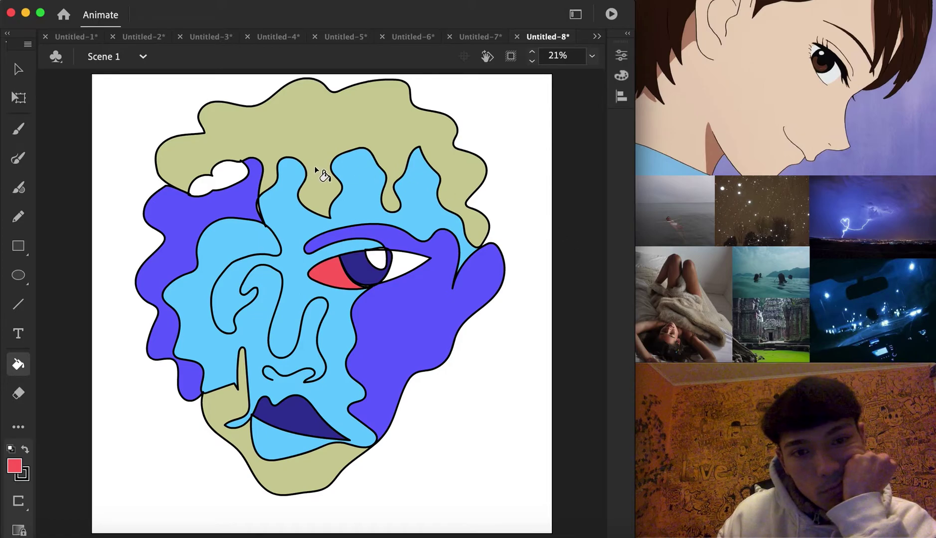
# Brush the bent legs of a tiny stick figure inside the white cloud shape at the hair's edge
pyautogui.click(19, 159)
pyautogui.click(592, 56)
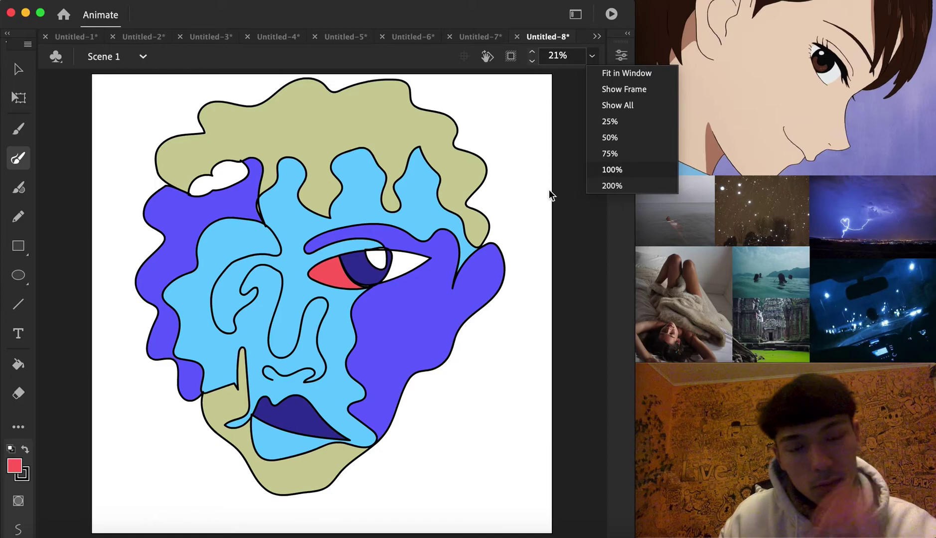
pyautogui.click(612, 169)
pyautogui.scroll(10, 142, 194)
pyautogui.hscroll(-10, 142, 194)
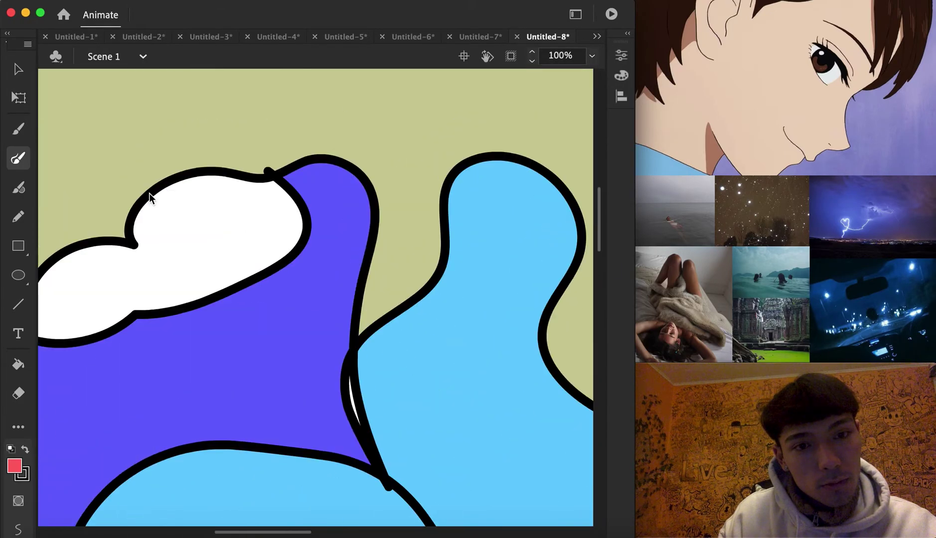
pyautogui.scroll(5, 160, 199)
pyautogui.hscroll(-2, 159, 199)
pyautogui.scroll(-3, 188, 214)
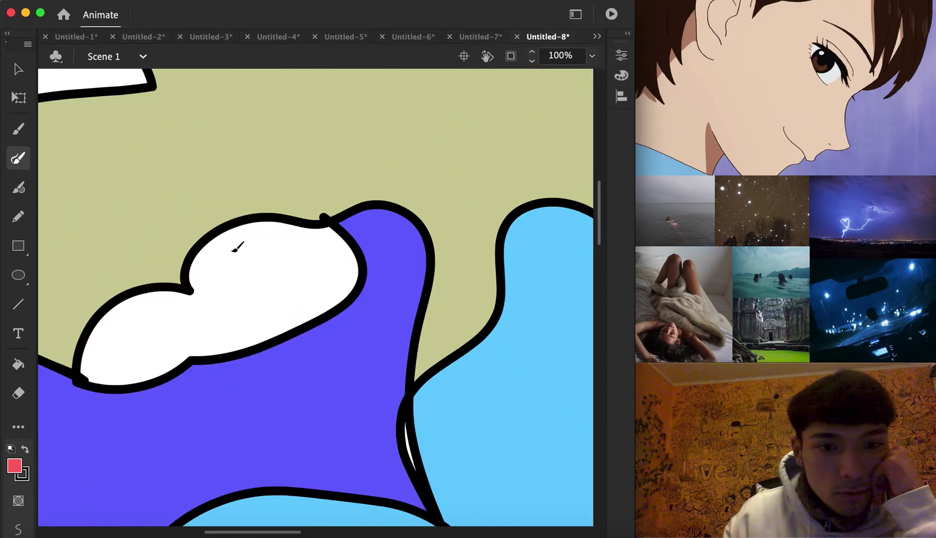
pyautogui.moveTo(235, 267)
pyautogui.mouseDown()
pyautogui.moveTo(205, 270)
pyautogui.moveTo(188, 303)
pyautogui.moveTo(230, 276)
pyautogui.moveTo(216, 283)
pyautogui.moveTo(208, 311)
pyautogui.mouseUp()
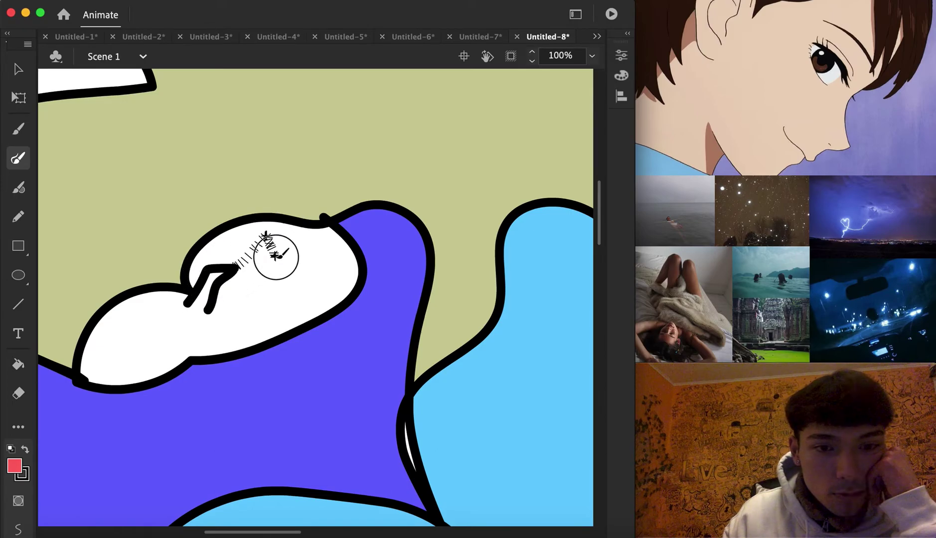
# Undo the rough upper-body strokes and redraw the stick figure's torso, outstretched arms and head in the cloud shape
pyautogui.moveTo(279, 239)
pyautogui.mouseDown()
pyautogui.moveTo(261, 236)
pyautogui.moveTo(292, 220)
pyautogui.mouseUp()
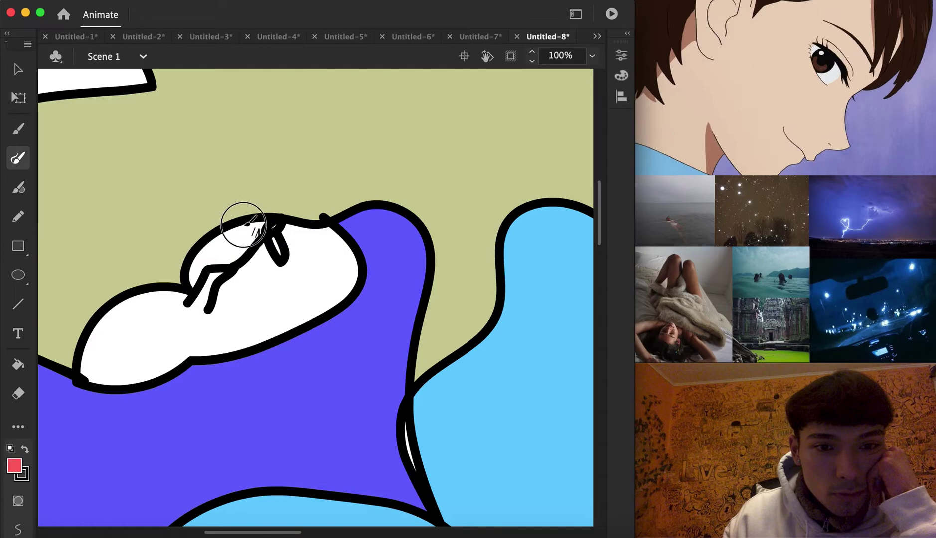
pyautogui.press('super+z')
pyautogui.press('super+z')
pyautogui.moveTo(237, 267)
pyautogui.mouseDown()
pyautogui.moveTo(273, 245)
pyautogui.moveTo(283, 282)
pyautogui.mouseUp()
pyautogui.moveTo(277, 246)
pyautogui.mouseDown()
pyautogui.moveTo(248, 225)
pyautogui.moveTo(294, 232)
pyautogui.mouseUp()
# Hand-letter a slanted "OOOH" in the khaki hair above the stick figure
pyautogui.scroll(5, 309, 211)
pyautogui.hscroll(-2, 309, 212)
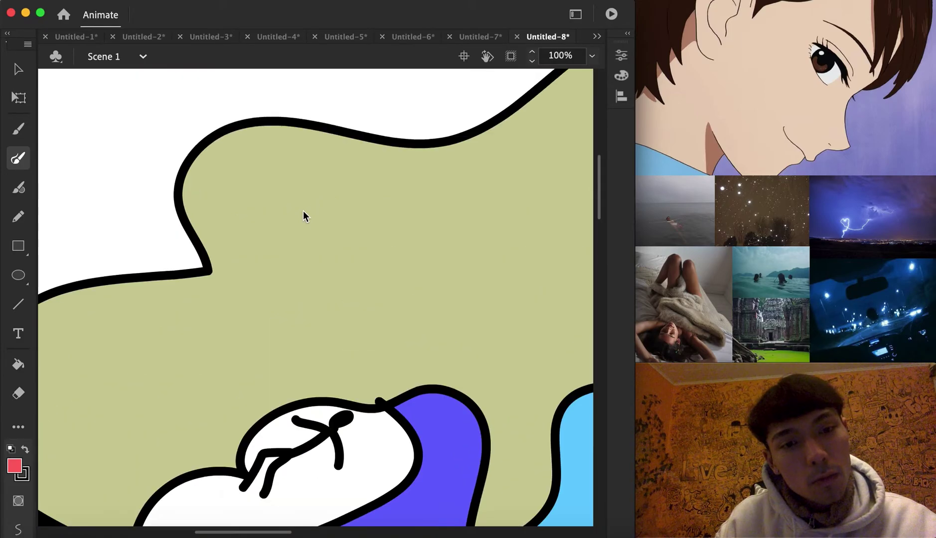
pyautogui.moveTo(240, 203)
pyautogui.mouseDown()
pyautogui.moveTo(259, 208)
pyautogui.moveTo(235, 227)
pyautogui.mouseUp()
pyautogui.moveTo(269, 255); pyautogui.dragTo(242, 256)
pyautogui.moveTo(249, 295)
pyautogui.mouseDown()
pyautogui.moveTo(282, 277)
pyautogui.moveTo(291, 288)
pyautogui.moveTo(276, 300)
pyautogui.mouseUp()
# Hand-letter "AAAH" along the hair's outer edge and brush a diagonal zigzag scribble beside the "OOOH"
pyautogui.moveTo(67, 333)
pyautogui.mouseDown()
pyautogui.moveTo(80, 364)
pyautogui.moveTo(64, 362)
pyautogui.moveTo(95, 371)
pyautogui.moveTo(122, 360)
pyautogui.moveTo(110, 346)
pyautogui.moveTo(147, 381)
pyautogui.moveTo(135, 352)
pyautogui.moveTo(135, 391)
pyautogui.mouseUp()
pyautogui.moveTo(138, 347); pyautogui.dragTo(162, 388)
pyautogui.moveTo(175, 353)
pyautogui.mouseDown()
pyautogui.moveTo(174, 391)
pyautogui.moveTo(204, 391)
pyautogui.moveTo(200, 370)
pyautogui.mouseUp()
pyautogui.moveTo(355, 195)
pyautogui.mouseDown()
pyautogui.moveTo(373, 206)
pyautogui.moveTo(371, 236)
pyautogui.moveTo(401, 274)
pyautogui.moveTo(438, 278)
pyautogui.moveTo(459, 321)
pyautogui.mouseUp()
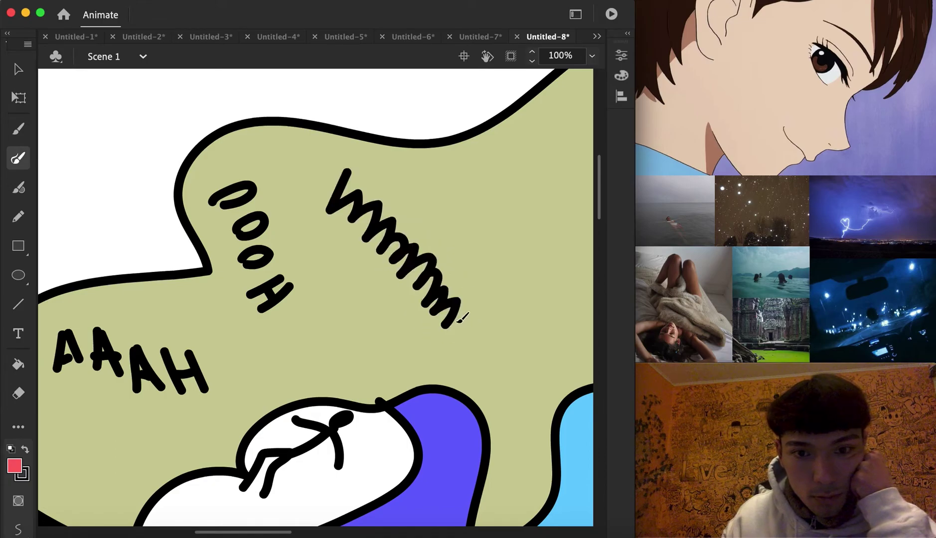
# Fit the whole frame in view and switch to the blank Untitled-9 document
pyautogui.click(592, 56)
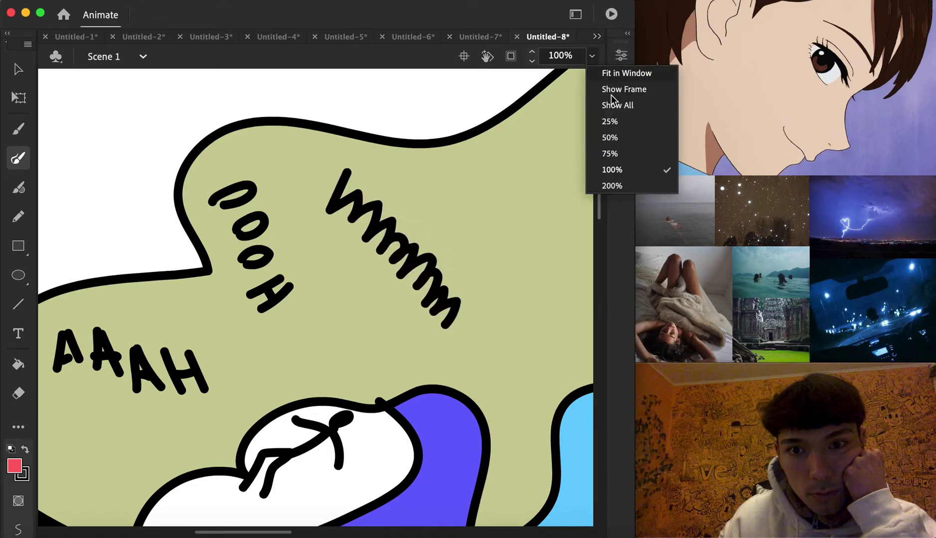
pyautogui.click(612, 90)
pyautogui.click(595, 36)
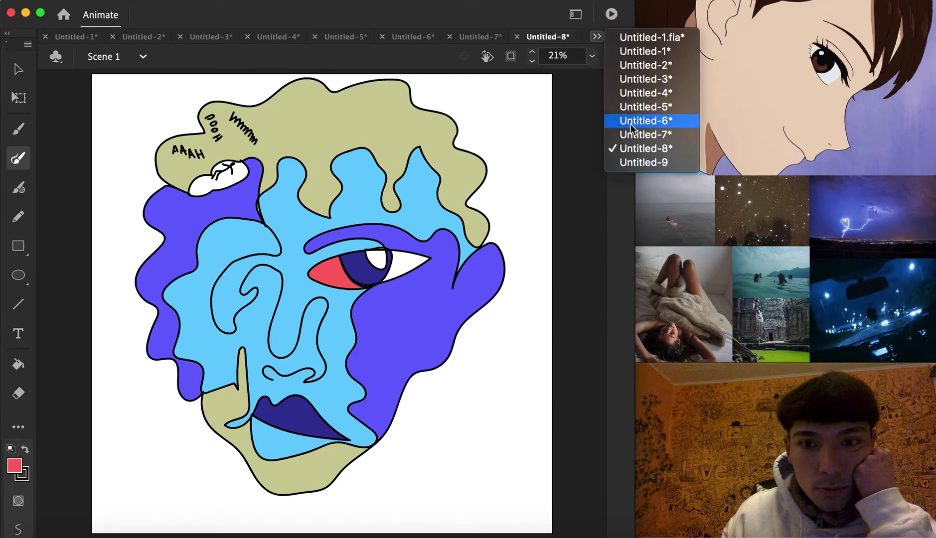
pyautogui.click(623, 131)
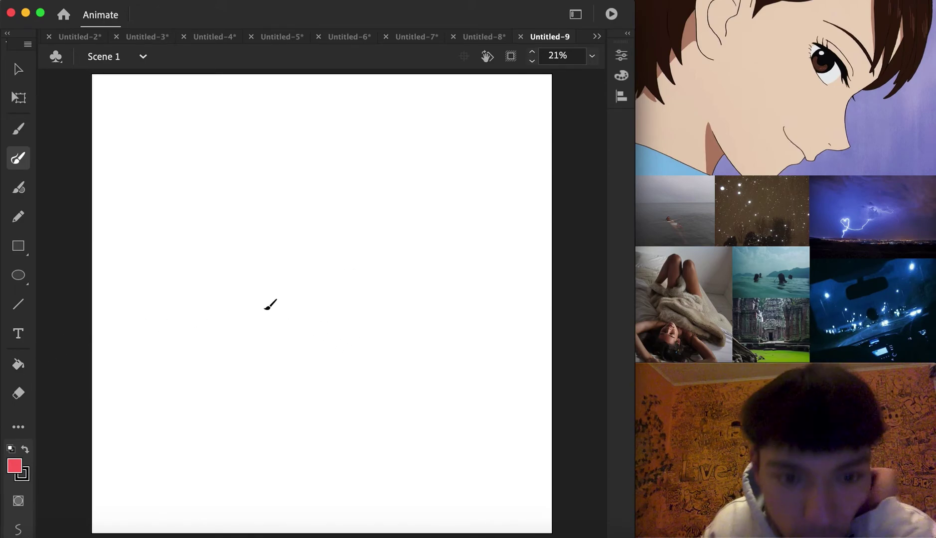
# Brush a new face's nose, half-closed eyes and brows, with pointed fringe strands falling over the forehead
pyautogui.moveTo(293, 331)
pyautogui.mouseDown()
pyautogui.moveTo(306, 327)
pyautogui.moveTo(283, 321)
pyautogui.moveTo(312, 317)
pyautogui.moveTo(316, 325)
pyautogui.moveTo(319, 291)
pyautogui.moveTo(303, 255)
pyautogui.moveTo(293, 303)
pyautogui.moveTo(273, 217)
pyautogui.moveTo(209, 213)
pyautogui.moveTo(270, 239)
pyautogui.moveTo(215, 234)
pyautogui.moveTo(261, 244)
pyautogui.moveTo(268, 256)
pyautogui.moveTo(219, 244)
pyautogui.moveTo(232, 238)
pyautogui.moveTo(247, 252)
pyautogui.moveTo(249, 244)
pyautogui.mouseUp()
pyautogui.moveTo(312, 224)
pyautogui.mouseDown()
pyautogui.moveTo(315, 212)
pyautogui.moveTo(371, 208)
pyautogui.moveTo(387, 217)
pyautogui.mouseUp()
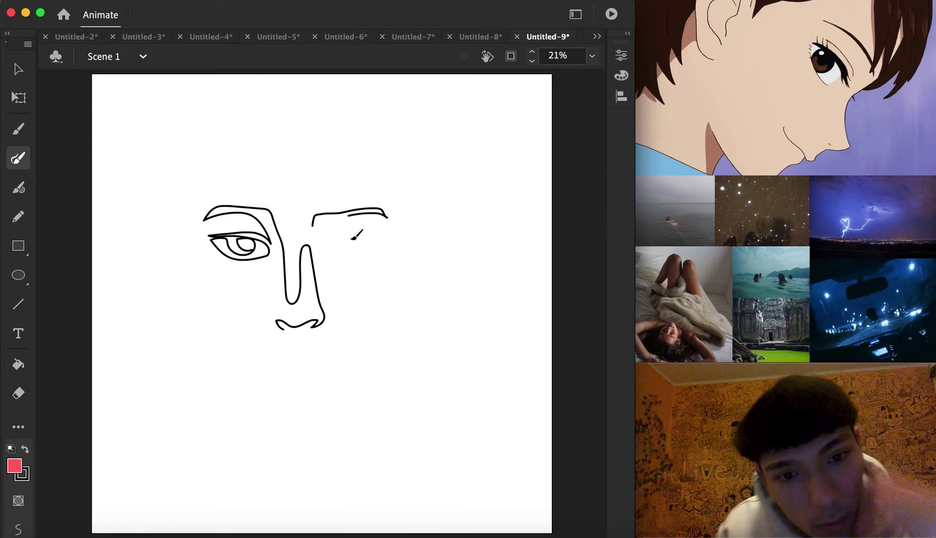
pyautogui.moveTo(315, 218)
pyautogui.mouseDown()
pyautogui.moveTo(368, 199)
pyautogui.moveTo(381, 207)
pyautogui.moveTo(330, 217)
pyautogui.moveTo(322, 241)
pyautogui.moveTo(376, 221)
pyautogui.moveTo(333, 244)
pyautogui.moveTo(389, 232)
pyautogui.moveTo(340, 255)
pyautogui.moveTo(331, 242)
pyautogui.moveTo(344, 252)
pyautogui.moveTo(363, 244)
pyautogui.moveTo(336, 243)
pyautogui.moveTo(359, 246)
pyautogui.moveTo(355, 253)
pyautogui.mouseUp()
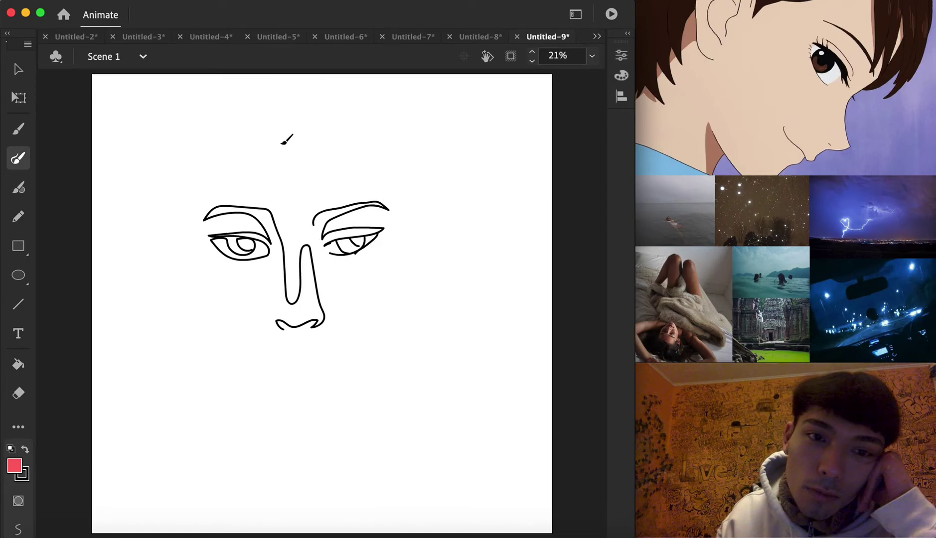
pyautogui.moveTo(295, 138)
pyautogui.mouseDown()
pyautogui.moveTo(344, 136)
pyautogui.moveTo(324, 139)
pyautogui.moveTo(377, 219)
pyautogui.moveTo(364, 158)
pyautogui.moveTo(398, 258)
pyautogui.mouseUp()
pyautogui.moveTo(294, 138)
pyautogui.mouseDown()
pyautogui.moveTo(252, 167)
pyautogui.moveTo(209, 275)
pyautogui.moveTo(215, 139)
pyautogui.mouseUp()
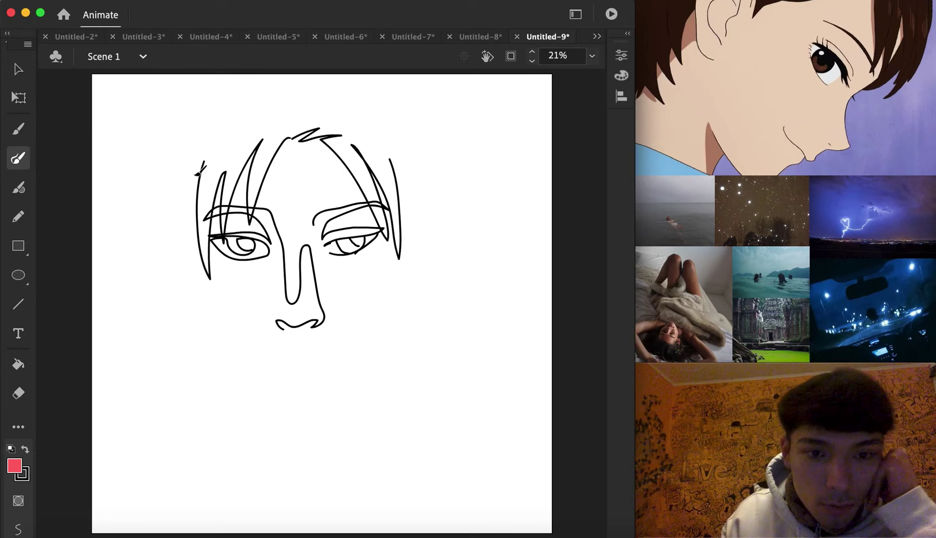
# Select the entire face sketch and move it down and slightly right toward the middle of the canvas
pyautogui.click(19, 70)
pyautogui.moveTo(166, 98)
pyautogui.mouseDown()
pyautogui.moveTo(397, 321)
pyautogui.moveTo(431, 369)
pyautogui.mouseUp()
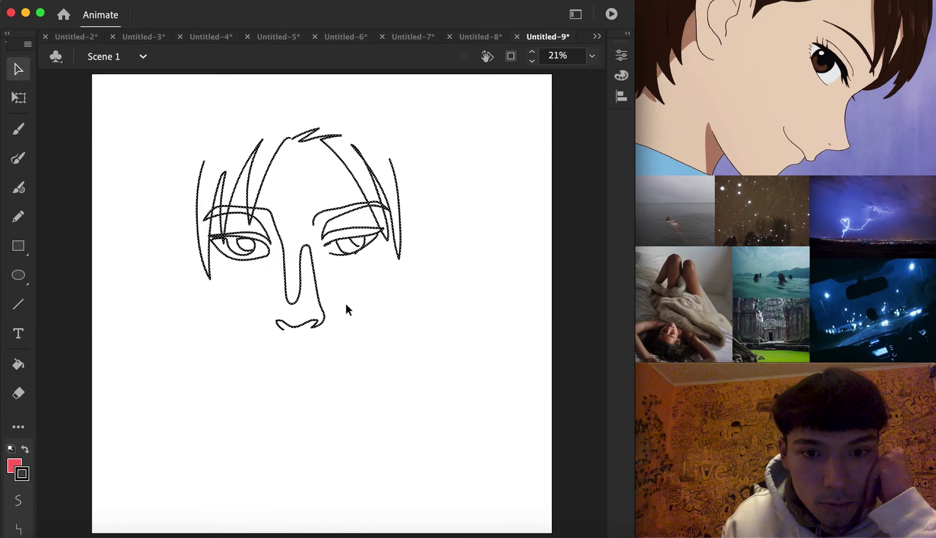
pyautogui.moveTo(332, 244); pyautogui.dragTo(339, 291)
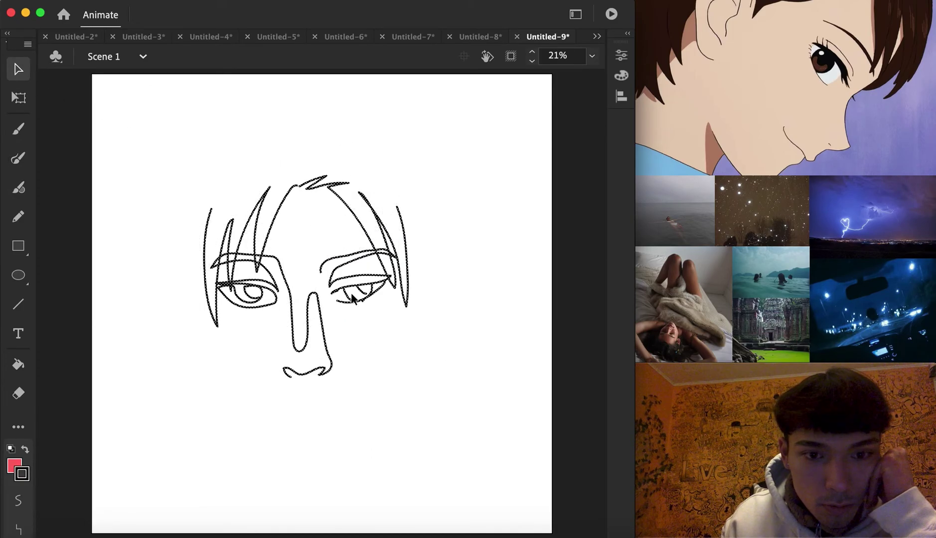
pyautogui.moveTo(152, 149)
pyautogui.mouseDown()
pyautogui.moveTo(255, 213)
pyautogui.moveTo(422, 404)
pyautogui.mouseUp()
pyautogui.moveTo(339, 296); pyautogui.dragTo(345, 315)
pyautogui.click(375, 351)
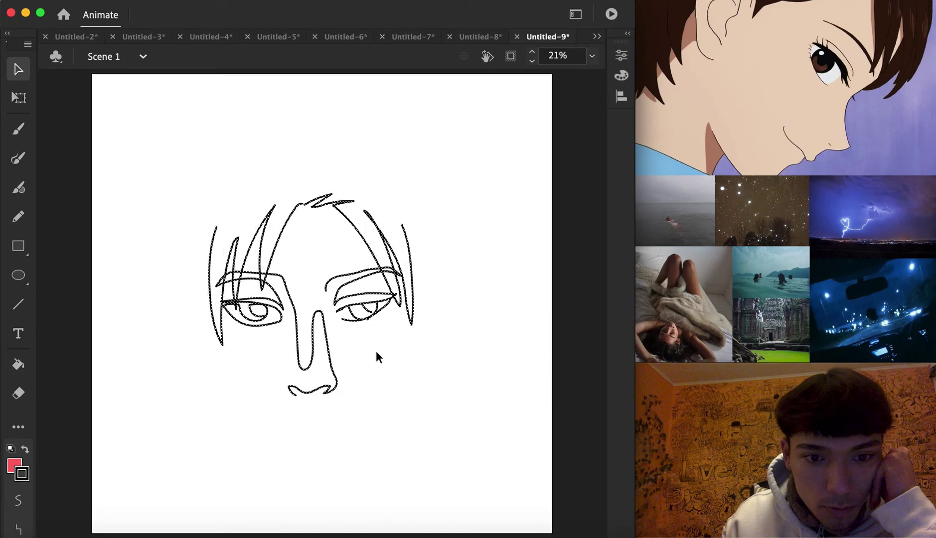
# Brush the spiky outer hair outline around the head, from the crown down both sides
pyautogui.click(18, 158)
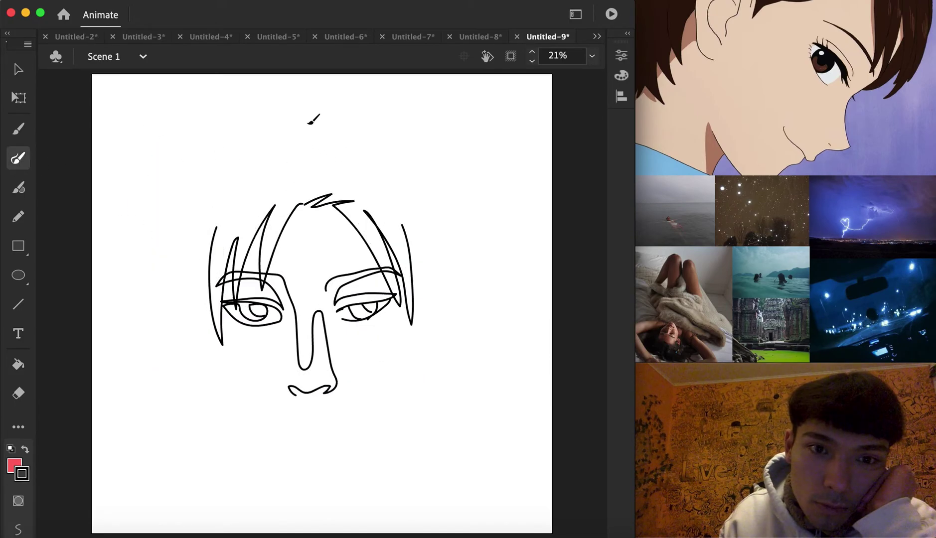
pyautogui.moveTo(386, 121)
pyautogui.mouseDown()
pyautogui.moveTo(445, 194)
pyautogui.moveTo(411, 334)
pyautogui.mouseUp()
pyautogui.moveTo(302, 128)
pyautogui.mouseDown()
pyautogui.moveTo(199, 142)
pyautogui.moveTo(245, 140)
pyautogui.moveTo(181, 219)
pyautogui.moveTo(195, 343)
pyautogui.moveTo(206, 340)
pyautogui.moveTo(221, 392)
pyautogui.mouseUp()
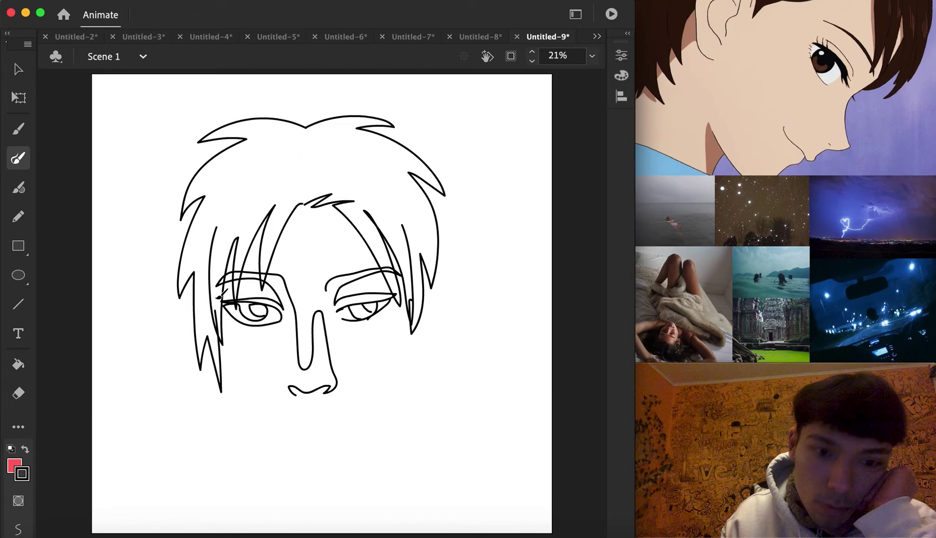
# Draw a short philtrum mark and a flat mouth line below the nose, undoing the diagonal cigarette stroke
pyautogui.moveTo(302, 416); pyautogui.dragTo(317, 418)
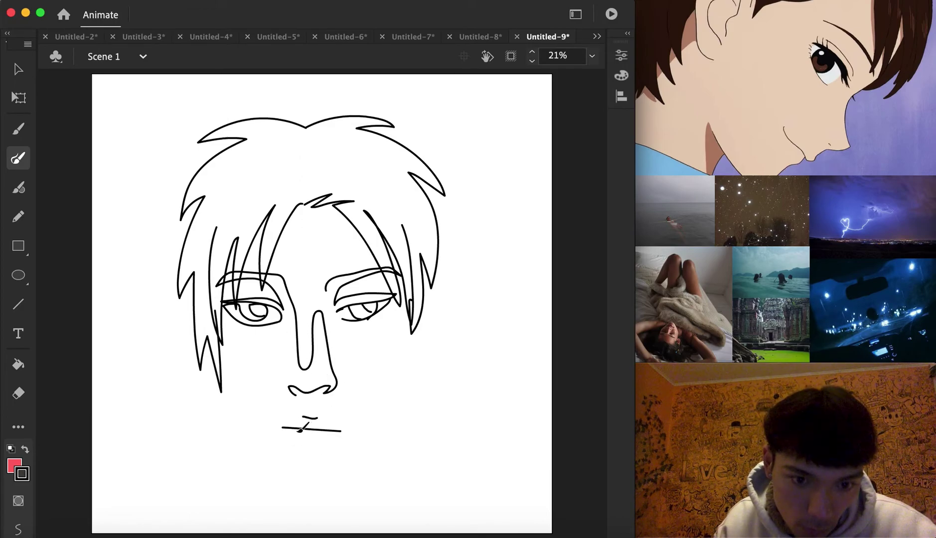
pyautogui.moveTo(294, 429)
pyautogui.mouseDown()
pyautogui.moveTo(349, 435)
pyautogui.moveTo(275, 475)
pyautogui.mouseUp()
pyautogui.click(592, 55)
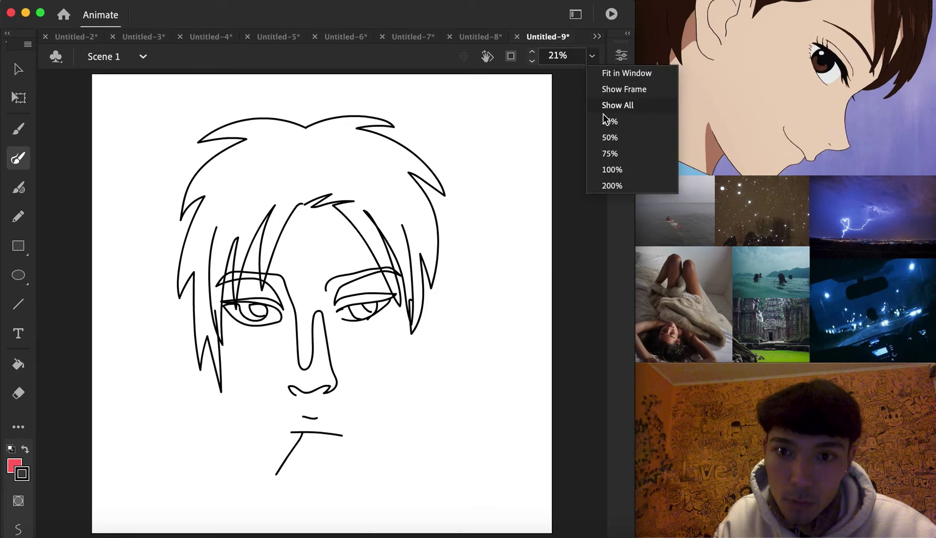
pyautogui.click(614, 139)
pyautogui.scroll(-10, 320, 349)
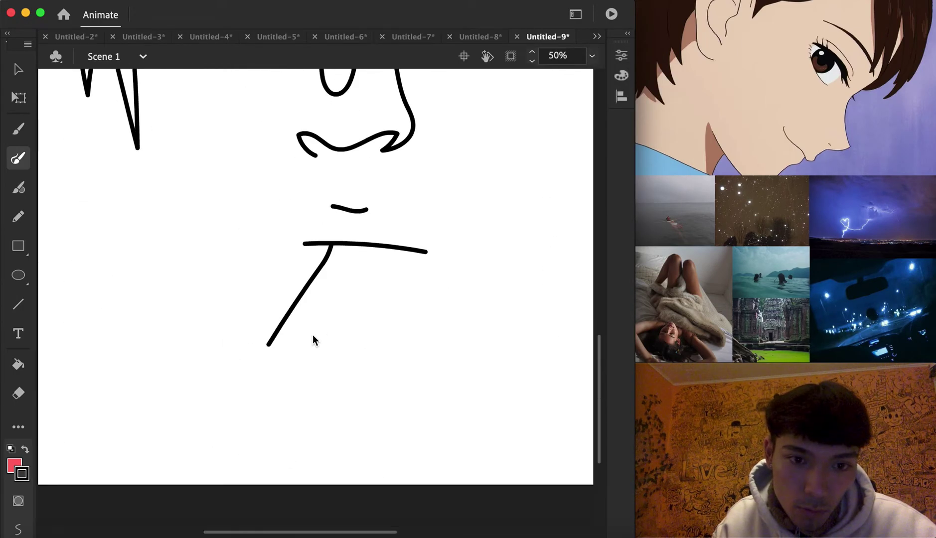
pyautogui.press('super+z')
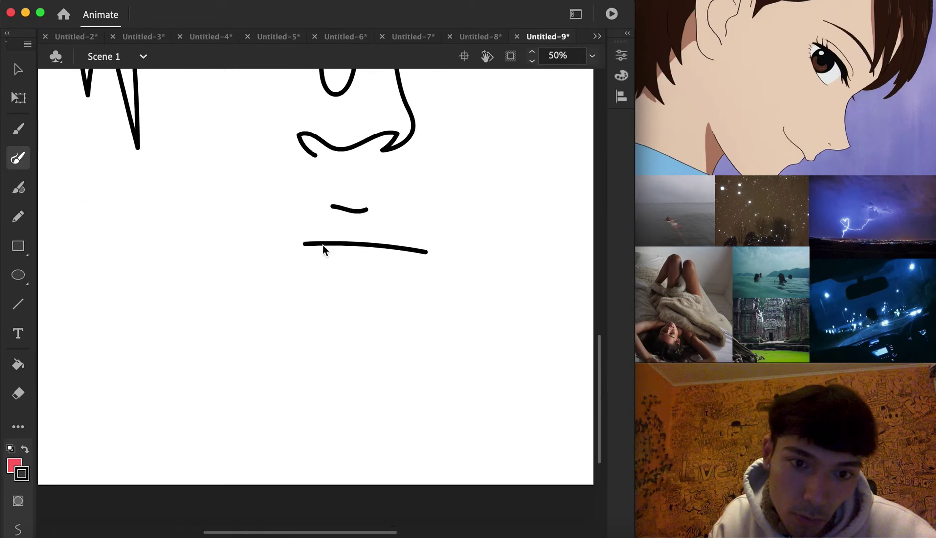
# Draw the lower lip, chin crease and a slanted cigarette with an ash tip hanging from the mouth
pyautogui.moveTo(330, 243)
pyautogui.mouseDown()
pyautogui.moveTo(275, 341)
pyautogui.moveTo(283, 355)
pyautogui.moveTo(304, 343)
pyautogui.moveTo(356, 247)
pyautogui.moveTo(306, 246)
pyautogui.moveTo(369, 267)
pyautogui.moveTo(352, 259)
pyautogui.moveTo(427, 246)
pyautogui.mouseUp()
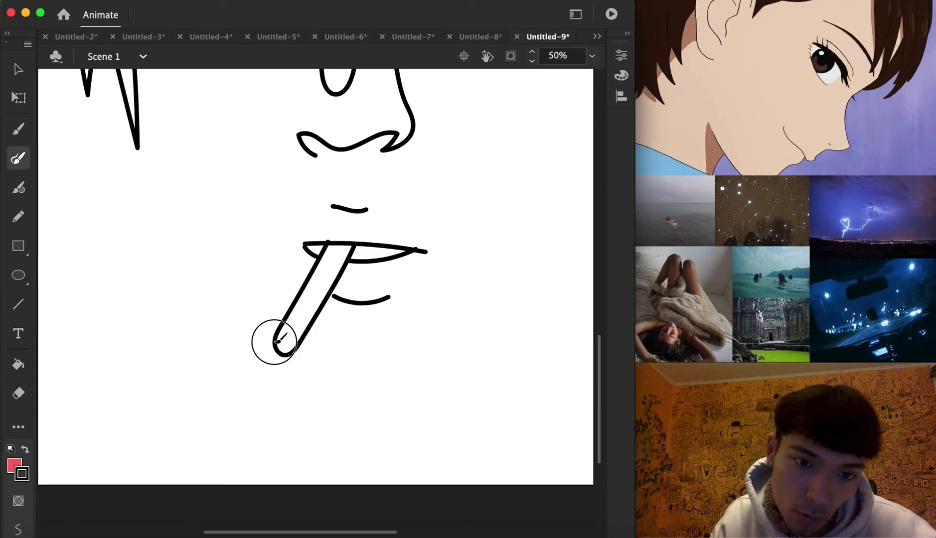
pyautogui.scroll(5, 366, 273)
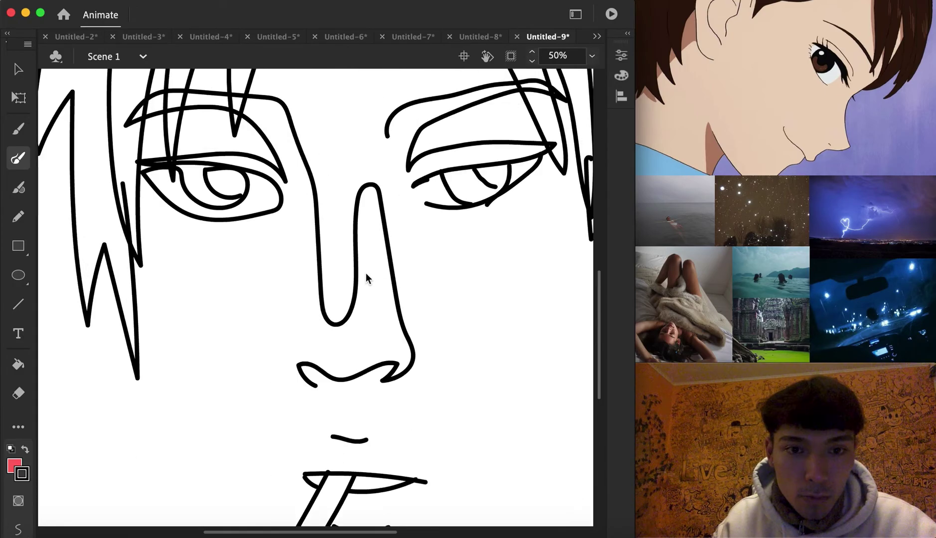
pyautogui.scroll(-1, 368, 256)
pyautogui.scroll(2, 367, 255)
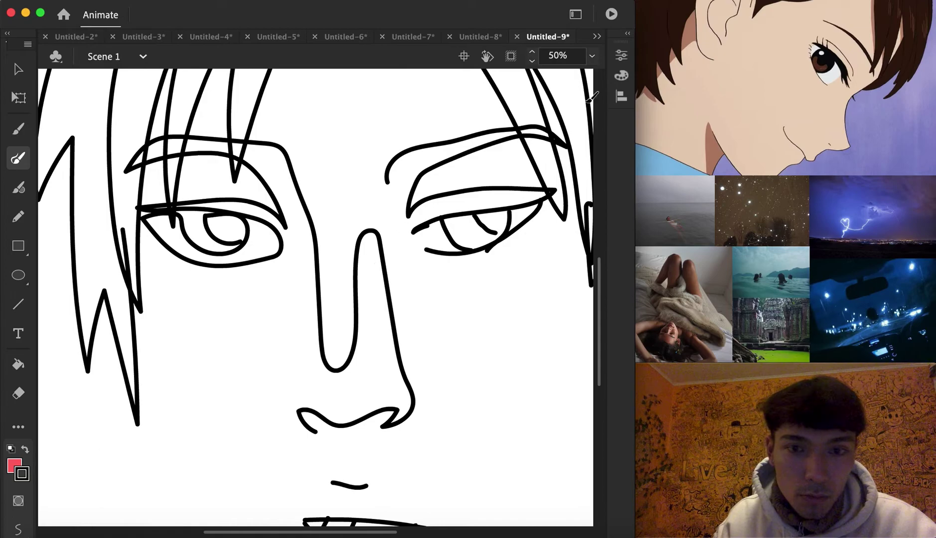
pyautogui.scroll(-4, 246, 264)
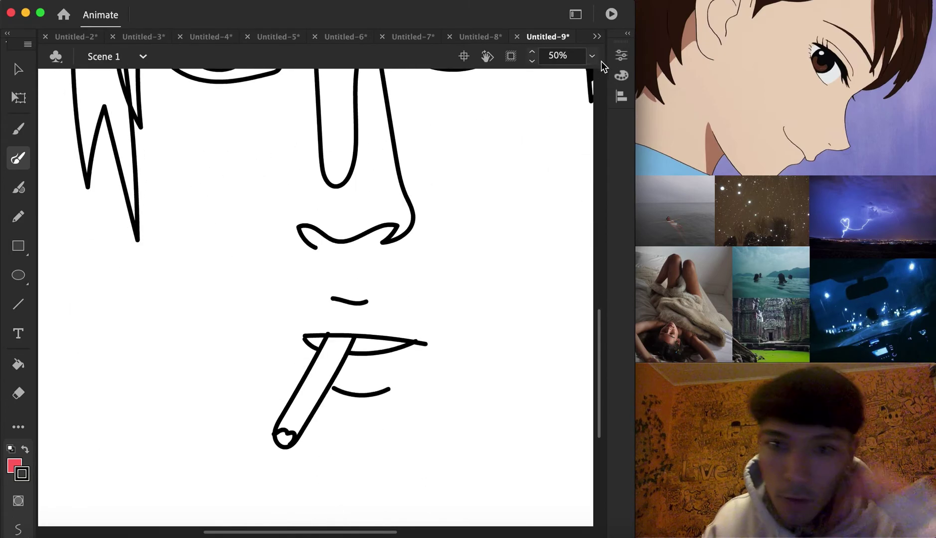
pyautogui.click(592, 56)
pyautogui.click(607, 80)
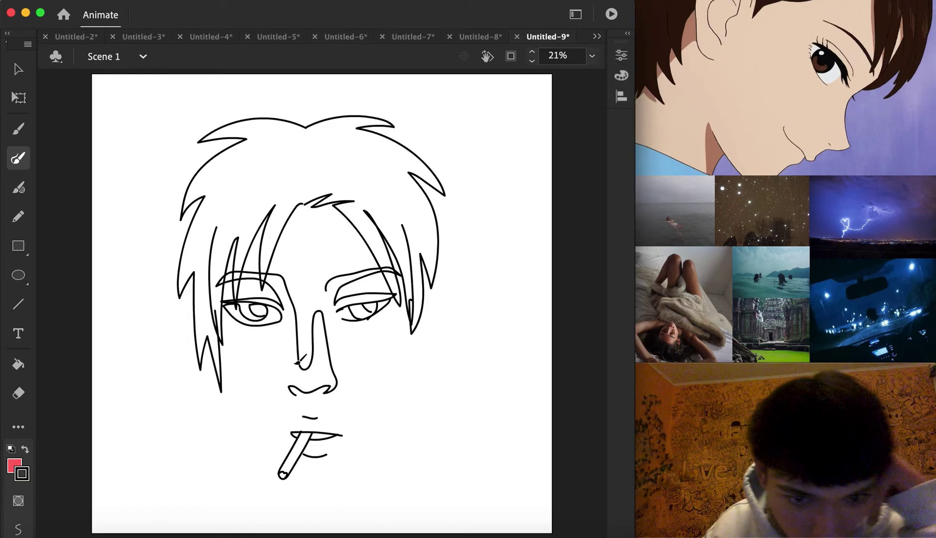
# Outline the jaw and both ears, and add jagged hair strands below each ear
pyautogui.moveTo(222, 343)
pyautogui.mouseDown()
pyautogui.moveTo(250, 414)
pyautogui.moveTo(298, 483)
pyautogui.moveTo(317, 493)
pyautogui.moveTo(345, 486)
pyautogui.moveTo(383, 430)
pyautogui.moveTo(419, 291)
pyautogui.moveTo(426, 302)
pyautogui.moveTo(401, 363)
pyautogui.mouseUp()
pyautogui.moveTo(231, 375)
pyautogui.mouseDown()
pyautogui.moveTo(201, 328)
pyautogui.moveTo(207, 294)
pyautogui.moveTo(220, 303)
pyautogui.mouseUp()
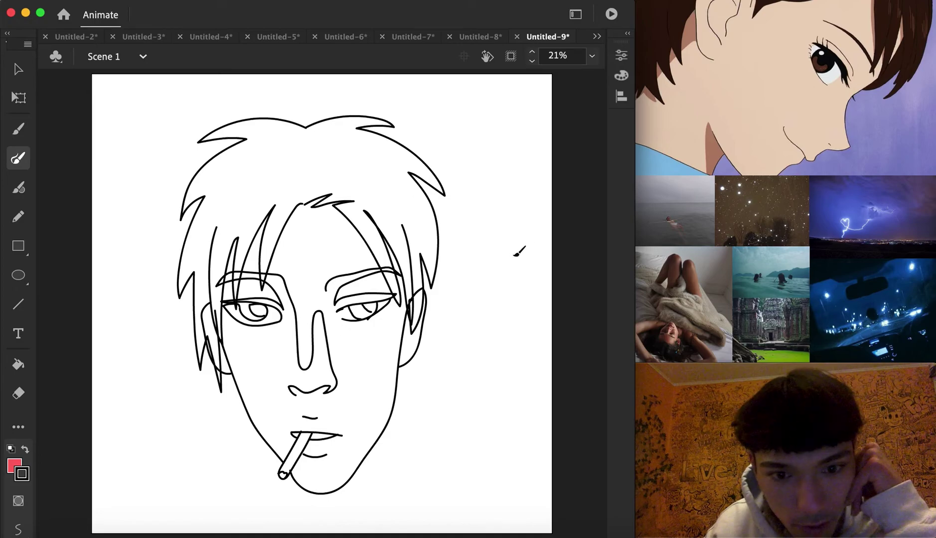
pyautogui.moveTo(419, 355)
pyautogui.mouseDown()
pyautogui.moveTo(414, 393)
pyautogui.moveTo(390, 410)
pyautogui.mouseUp()
pyautogui.moveTo(225, 379)
pyautogui.mouseDown()
pyautogui.moveTo(240, 445)
pyautogui.moveTo(258, 432)
pyautogui.mouseUp()
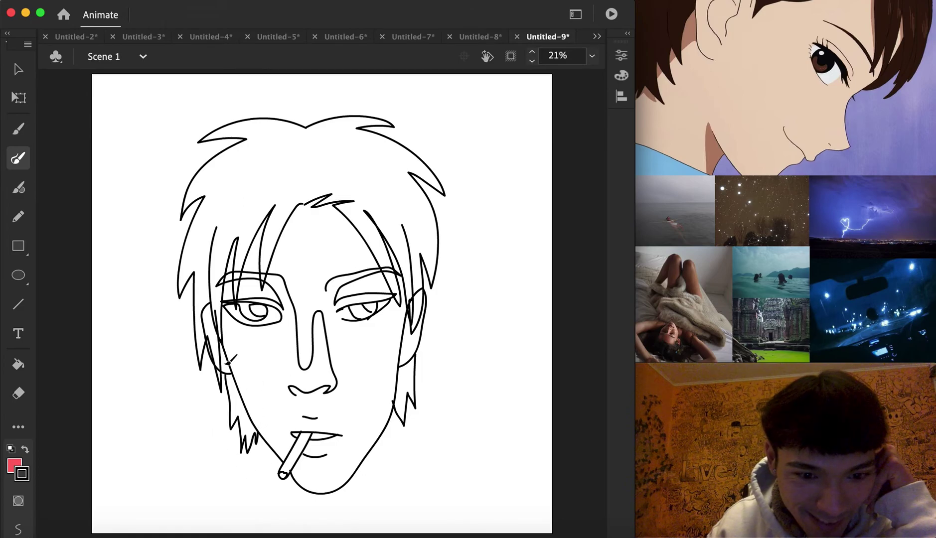
# Fill the hair and the face with pale yellow #FFFFCC using the Paint Bucket
pyautogui.press('v')
pyautogui.click(20, 366)
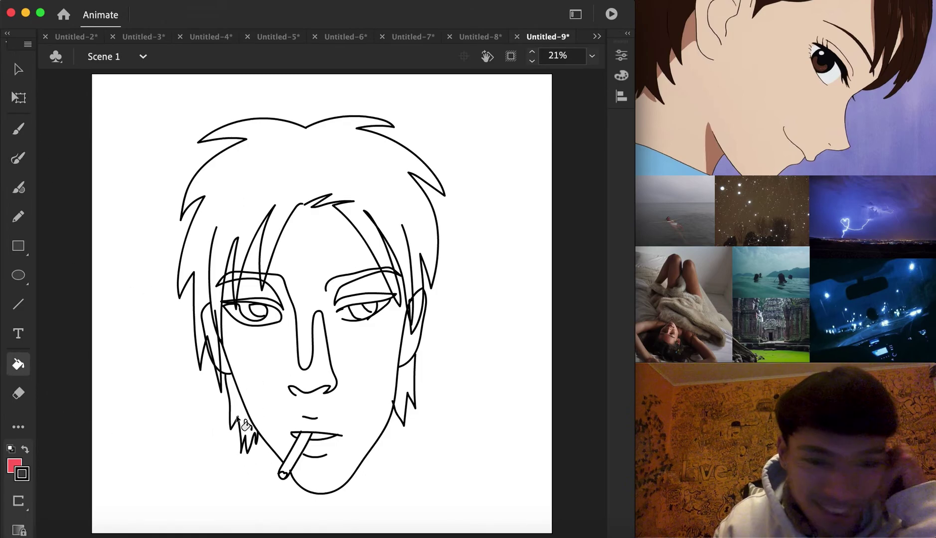
pyautogui.click(22, 470)
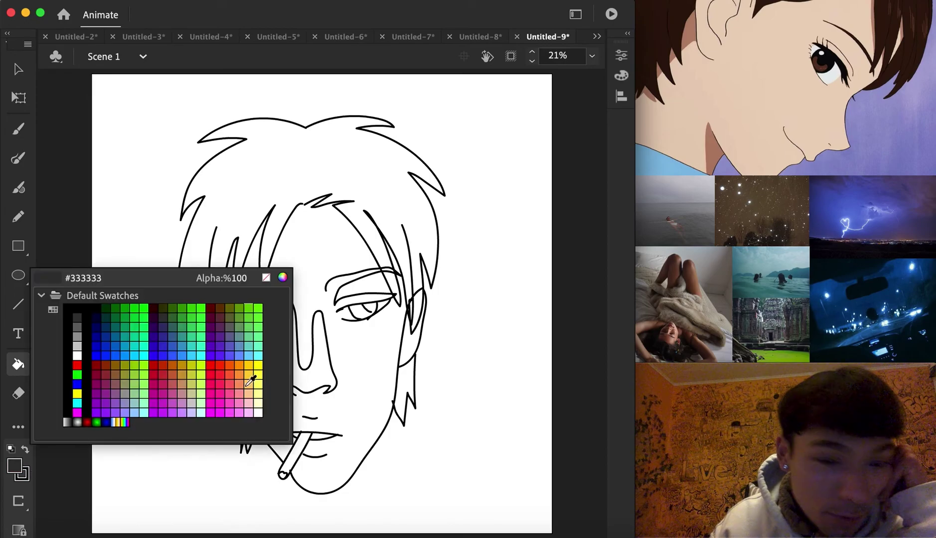
pyautogui.click(281, 383)
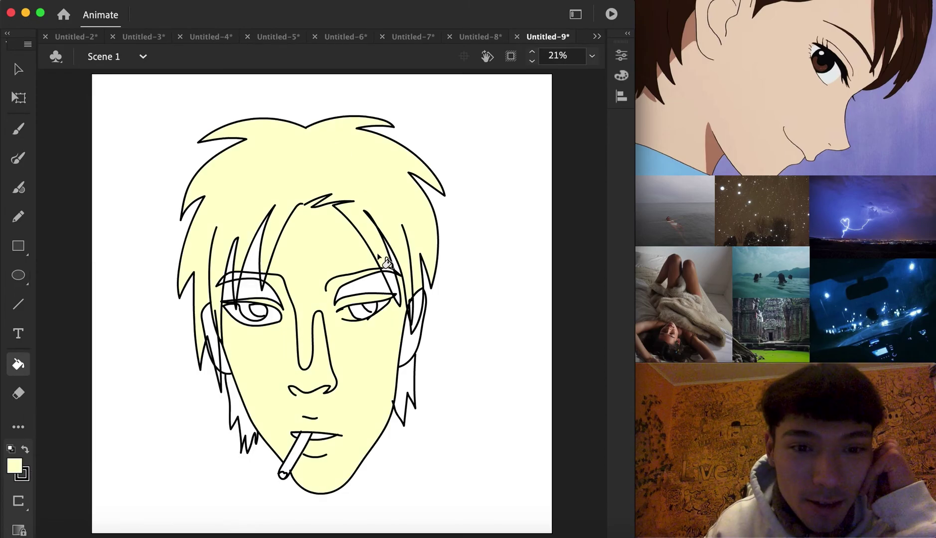
# Adjust the hairline stroke at the centre of the forehead and refill the face with blue-violet using the Paint Bucket
pyautogui.click(20, 74)
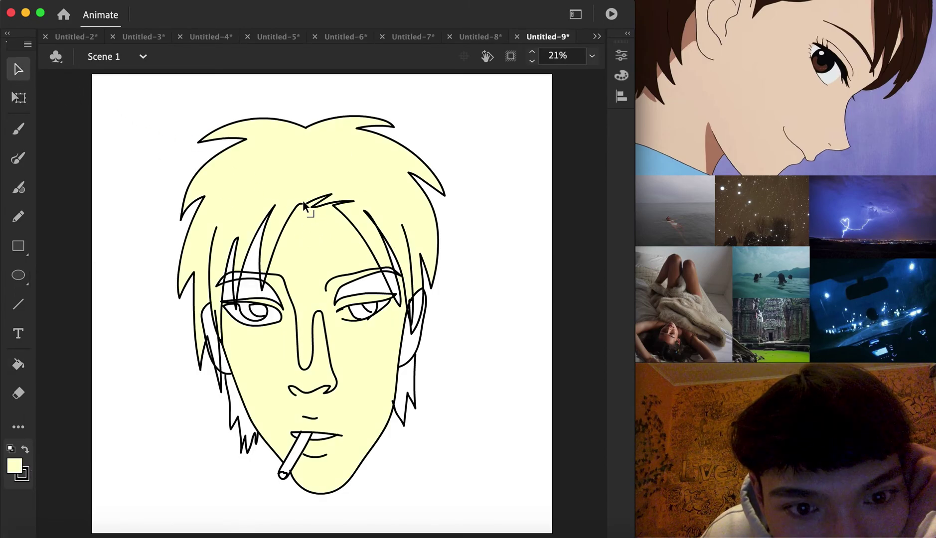
pyautogui.moveTo(307, 209); pyautogui.dragTo(305, 208)
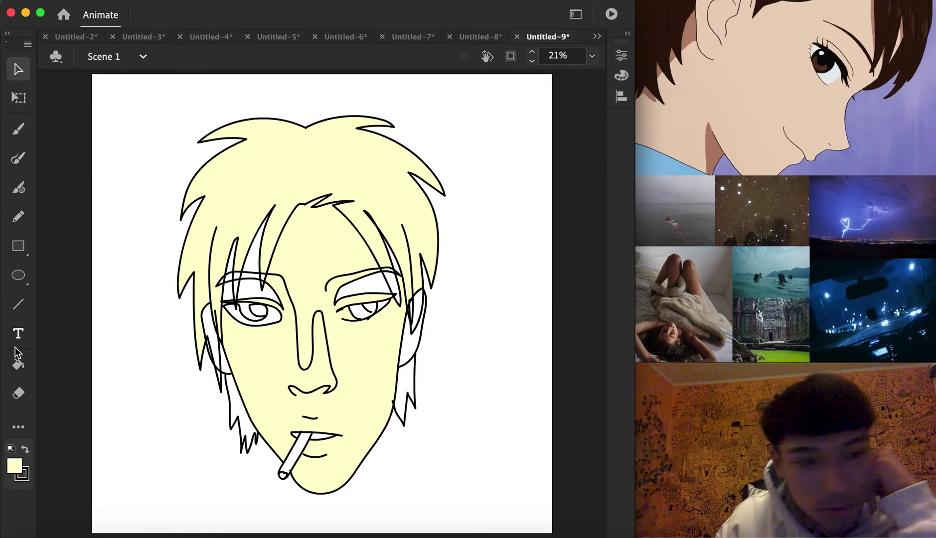
pyautogui.press('k')
pyautogui.click(14, 466)
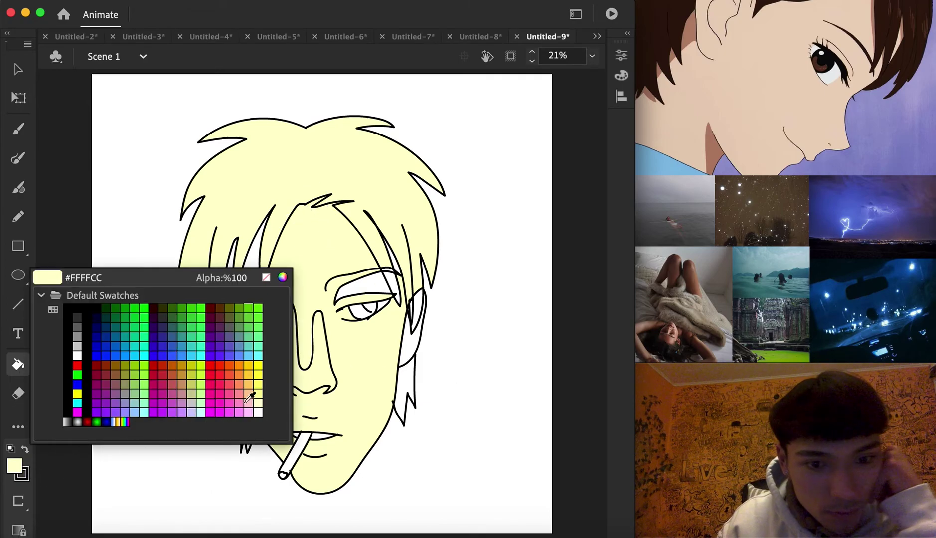
pyautogui.click(235, 341)
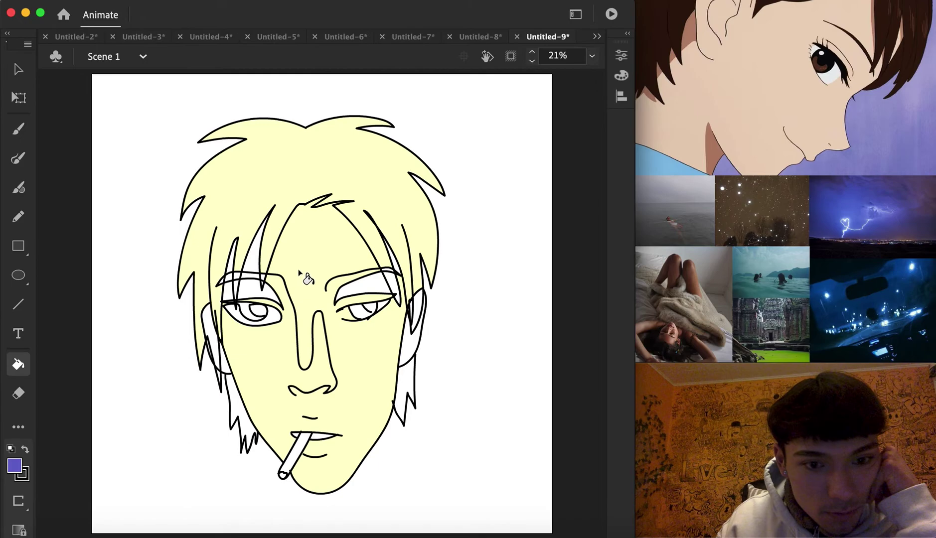
pyautogui.click(282, 402)
# Fill the irises and pupils of both eyes with green #33CC99
pyautogui.click(15, 466)
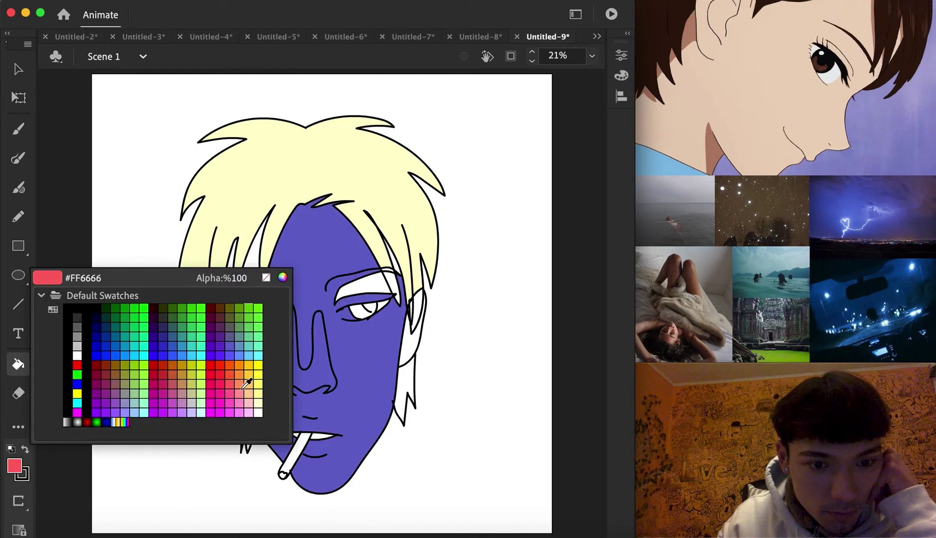
pyautogui.click(263, 395)
pyautogui.click(16, 467)
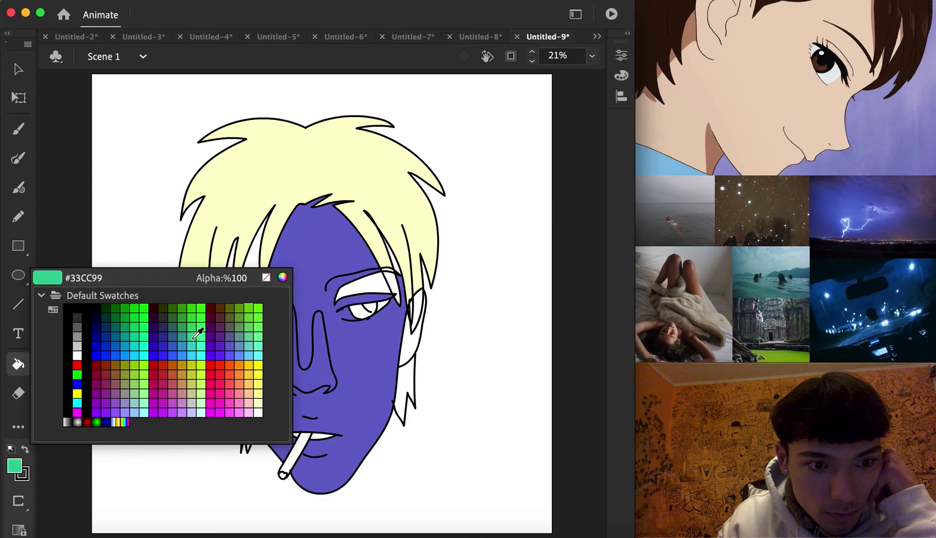
pyautogui.click(193, 339)
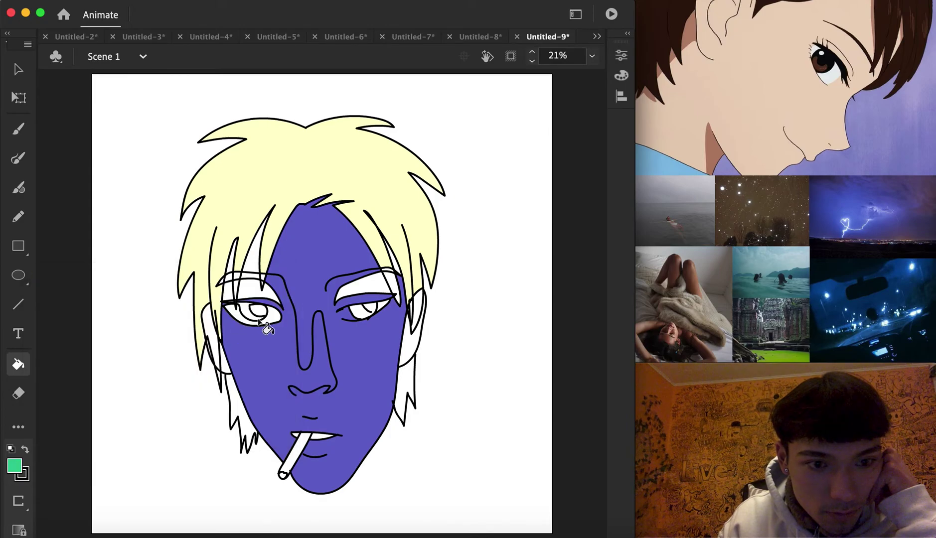
pyautogui.click(257, 313)
pyautogui.click(368, 311)
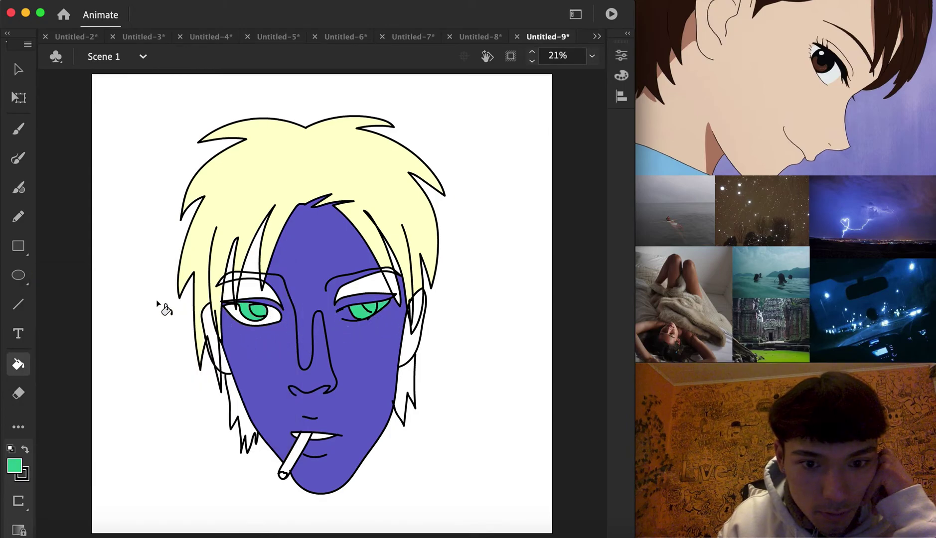
# Recolour the outer iris area of both eyes with a brighter turquoise, leaving the pupils green
pyautogui.click(18, 70)
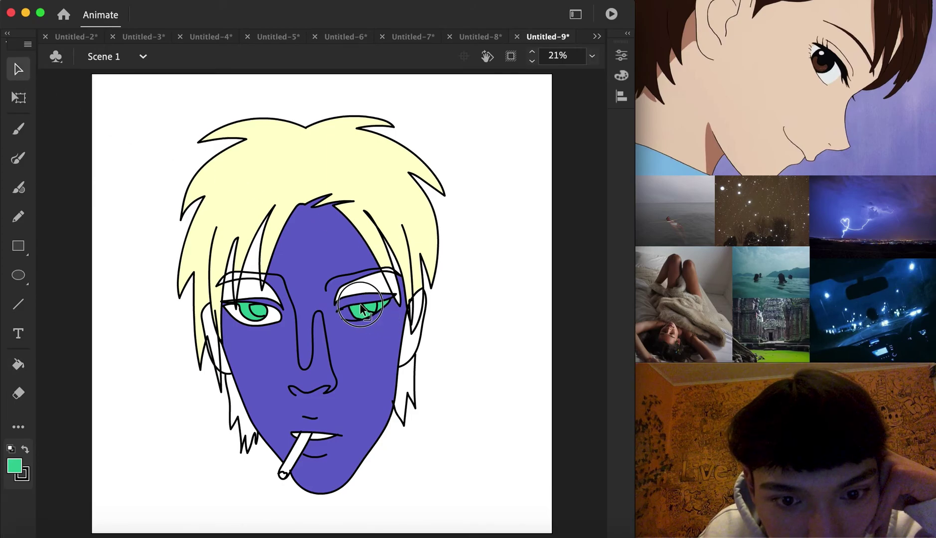
pyautogui.click(279, 324)
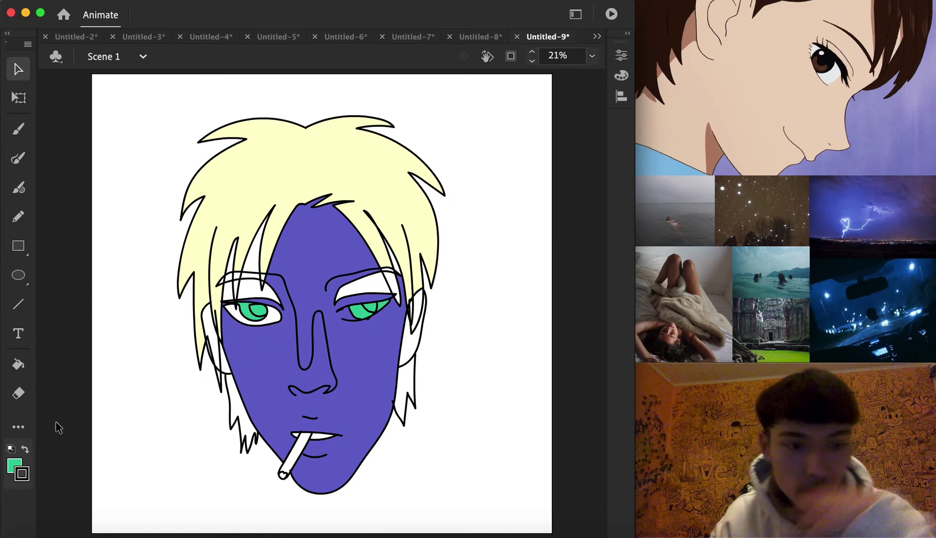
pyautogui.click(22, 474)
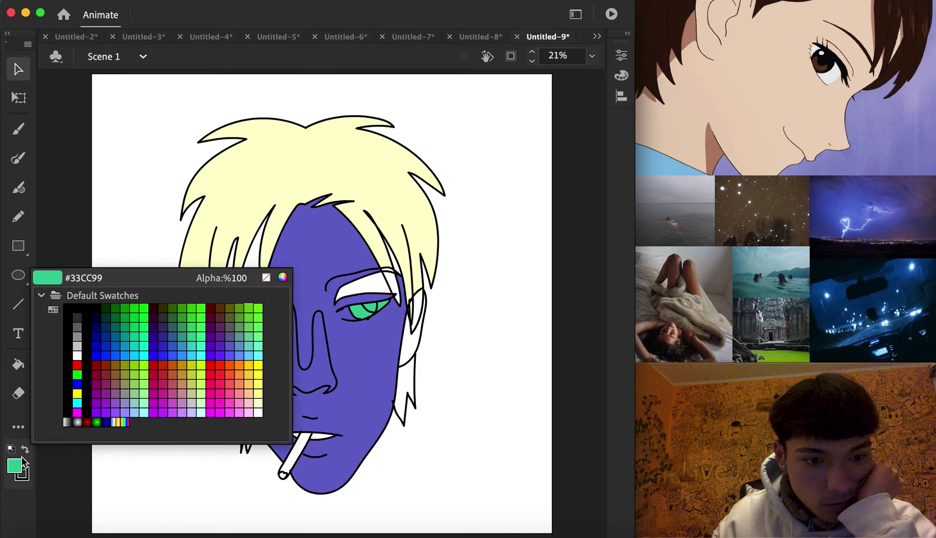
pyautogui.click(205, 335)
pyautogui.click(262, 322)
pyautogui.click(134, 378)
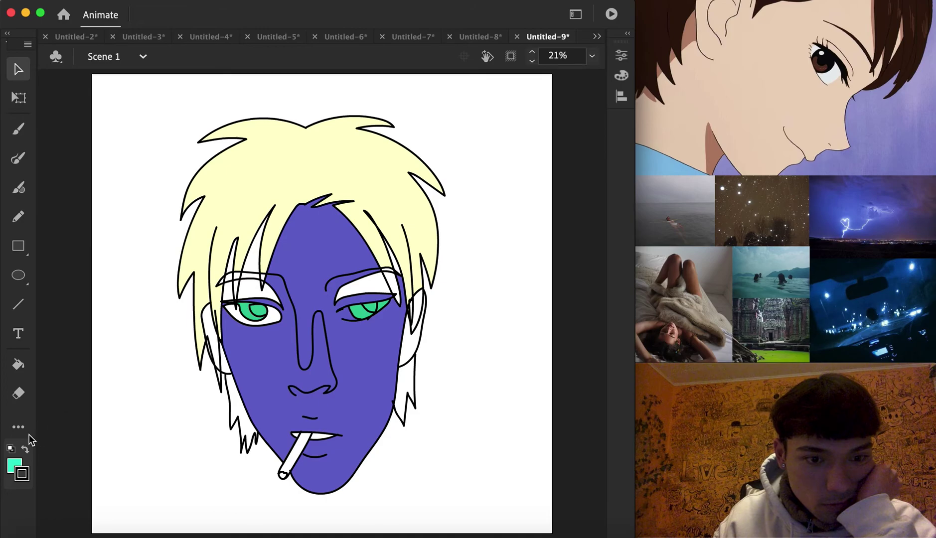
pyautogui.click(19, 375)
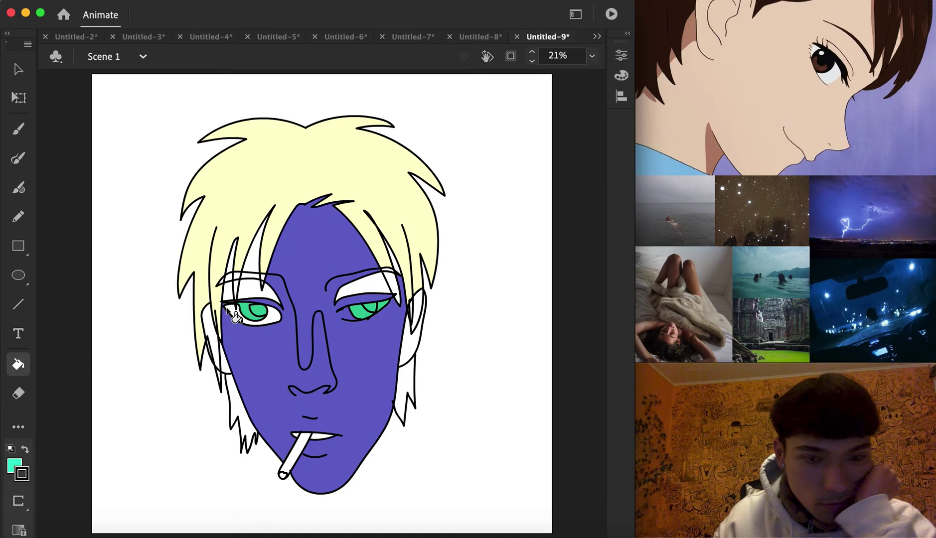
pyautogui.click(355, 311)
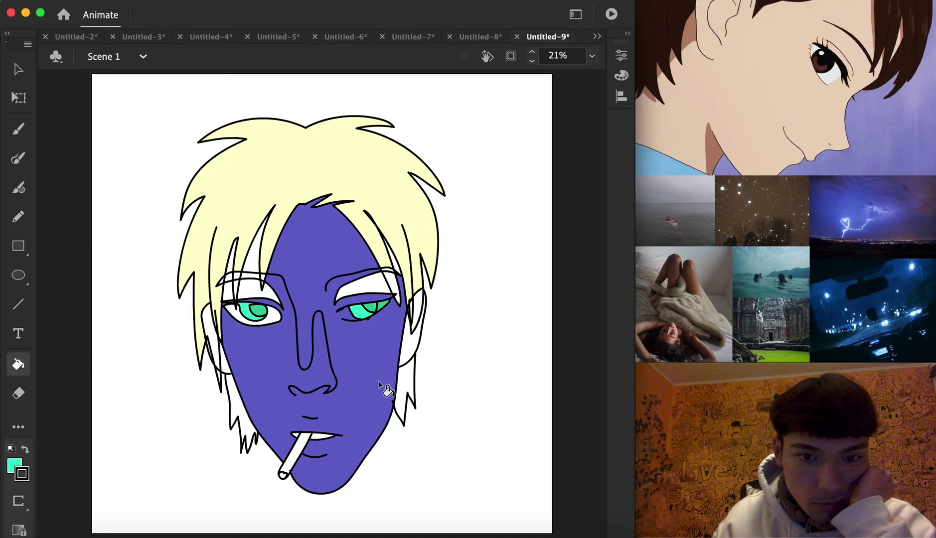
# Fill the pupils of both eyes with white
pyautogui.click(13, 466)
pyautogui.click(87, 360)
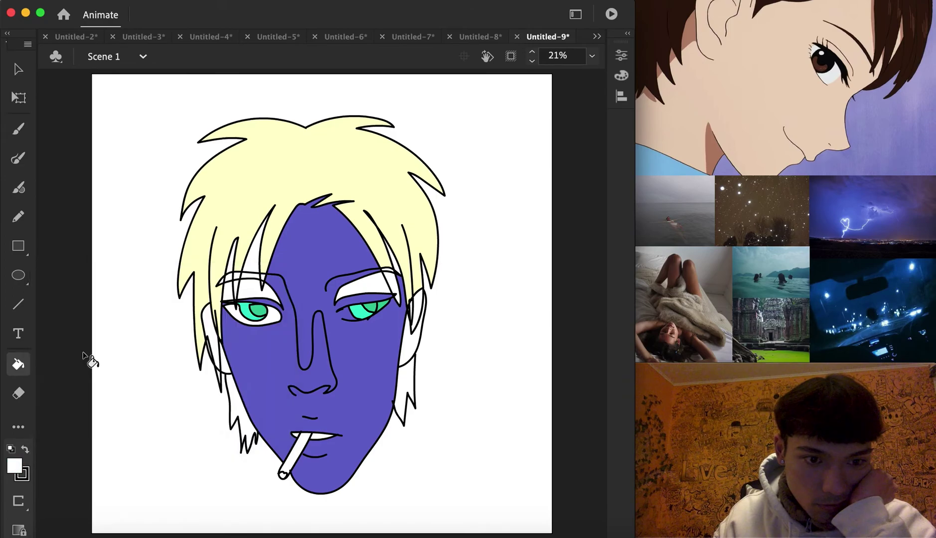
pyautogui.click(259, 311)
pyautogui.click(370, 307)
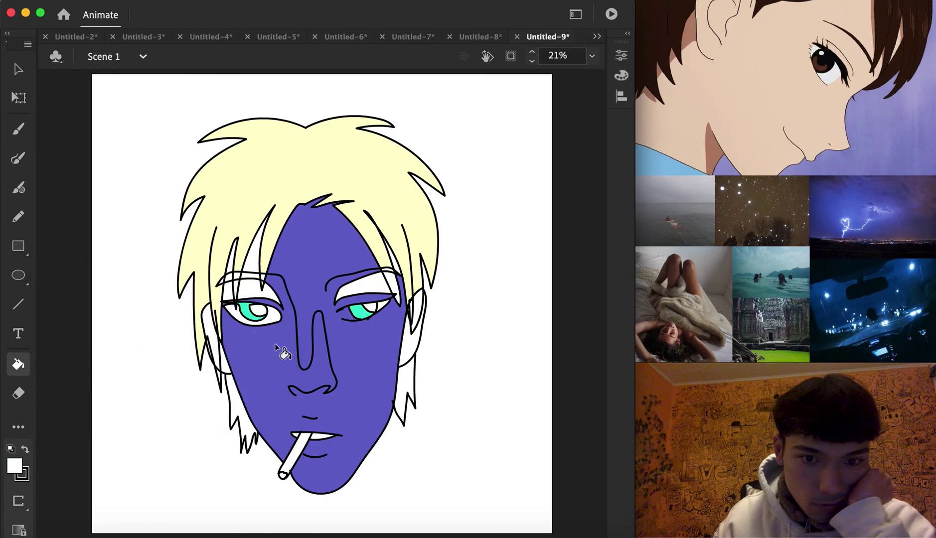
# Try filling the two gaps between the left fringe strands with light orange
pyautogui.click(17, 466)
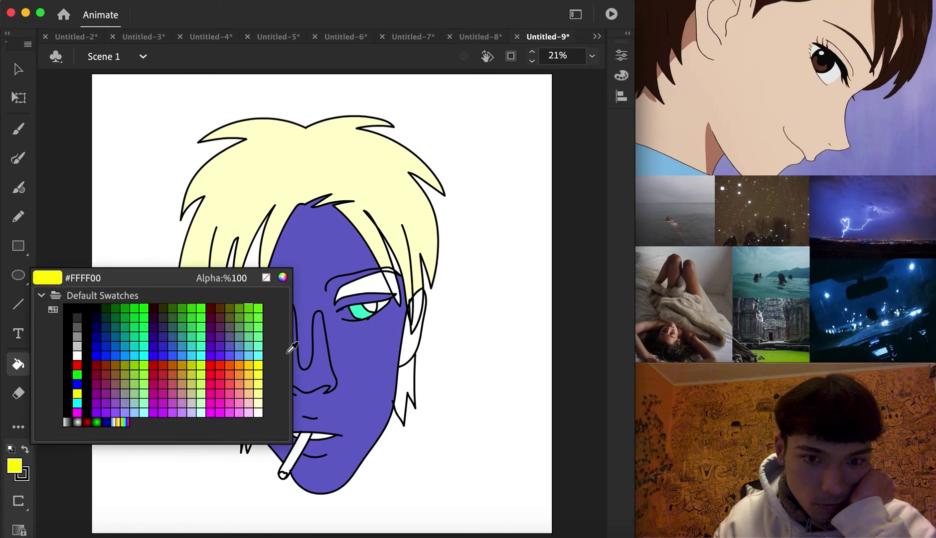
pyautogui.click(256, 380)
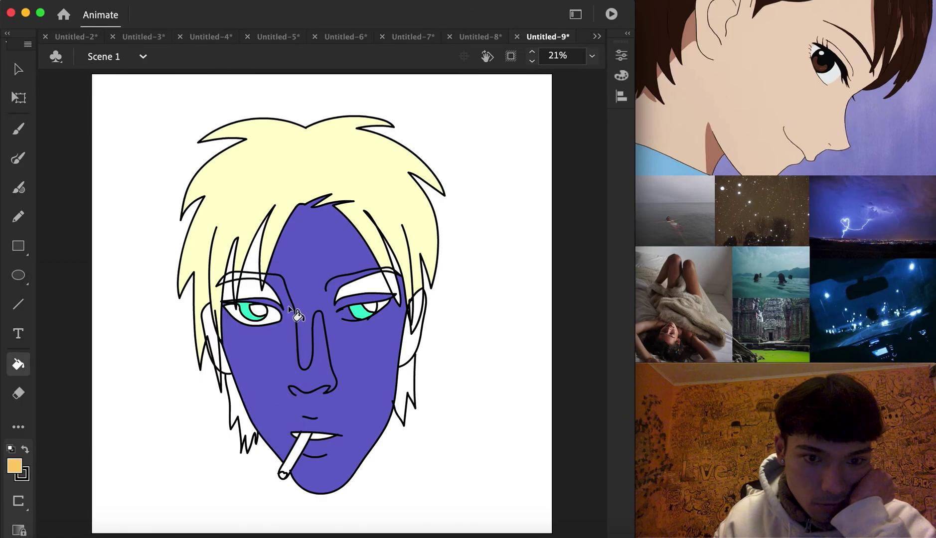
pyautogui.click(251, 256)
pyautogui.click(232, 264)
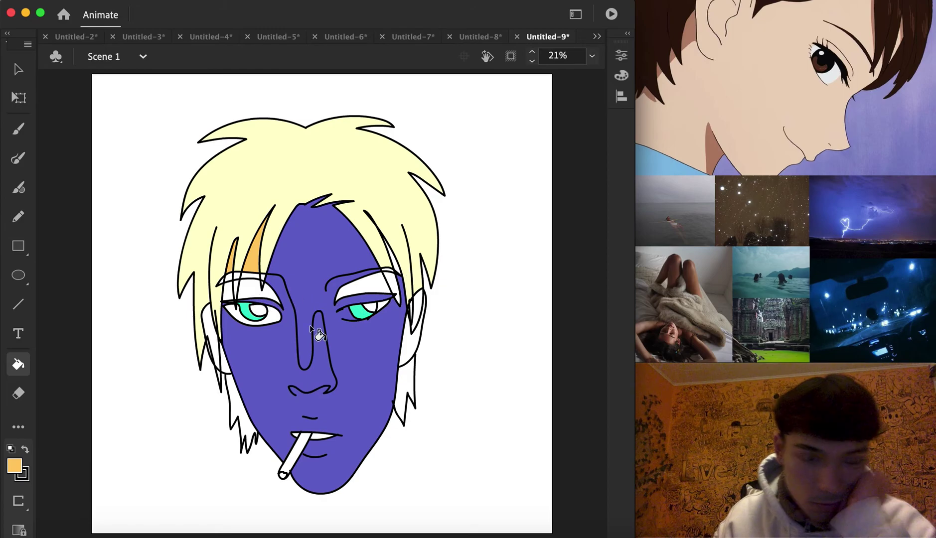
pyautogui.press('super+z')
pyautogui.press('super+z')
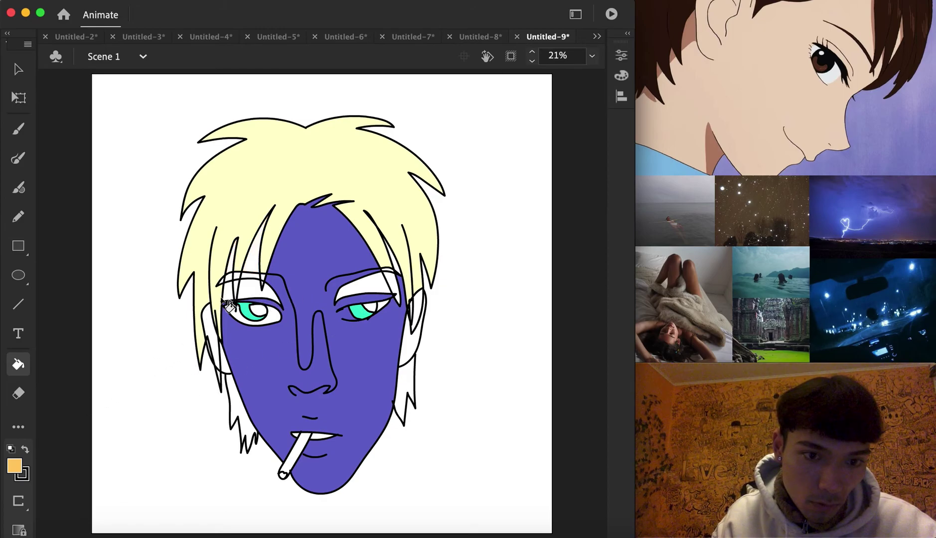
# Sample the hair's pale yellow and fill the jagged strands below the ears and the right upper eyelid with it
pyautogui.click(14, 466)
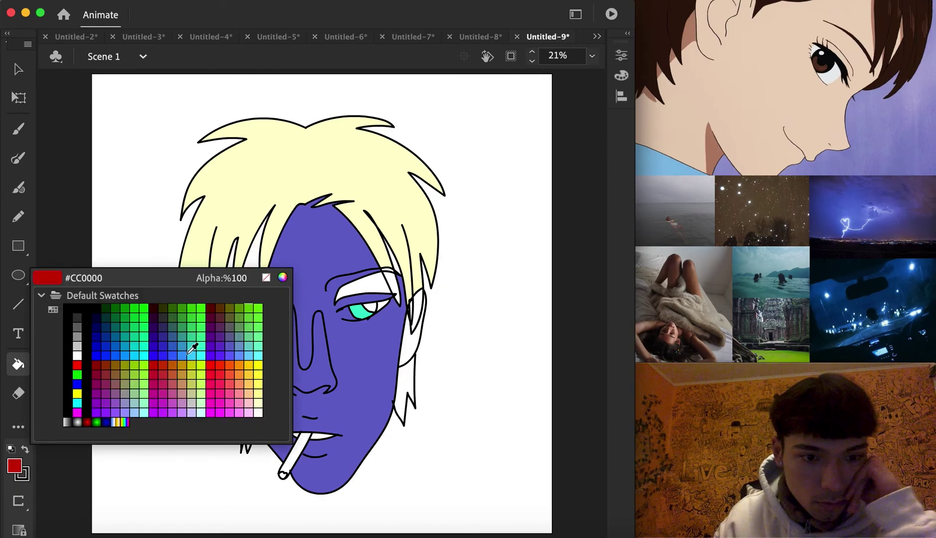
pyautogui.click(313, 167)
pyautogui.click(408, 378)
pyautogui.click(384, 289)
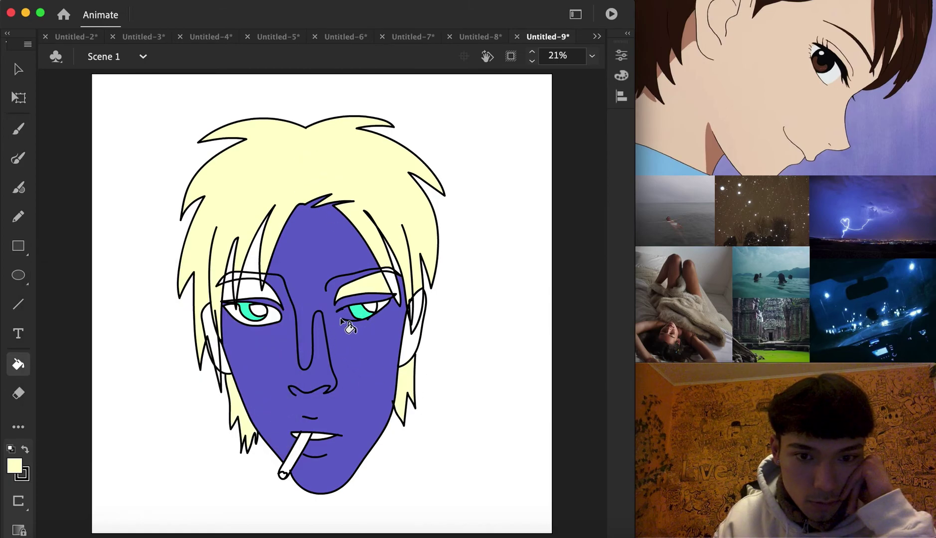
# Fill both upper eyelids and the skin gaps between the fringe strands with peach, undoing the spill into the hair
pyautogui.click(14, 467)
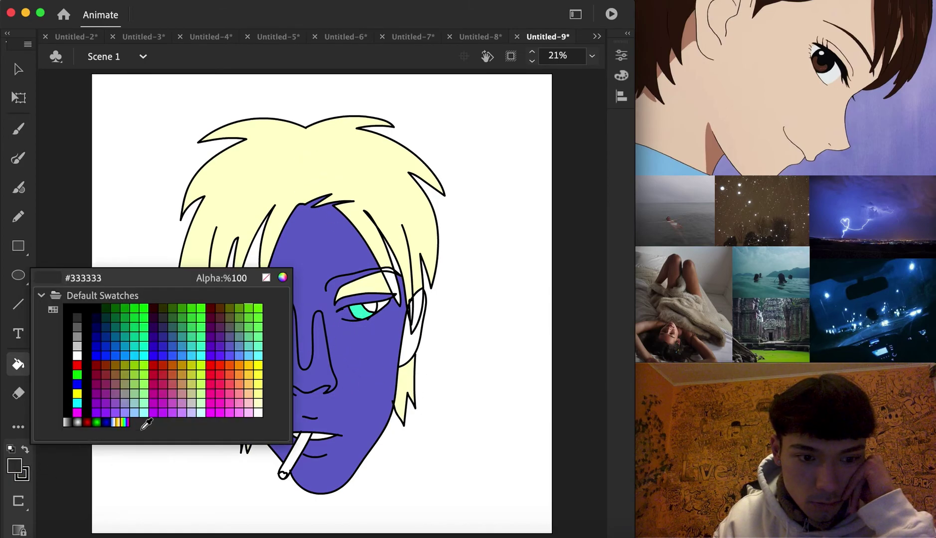
pyautogui.click(250, 395)
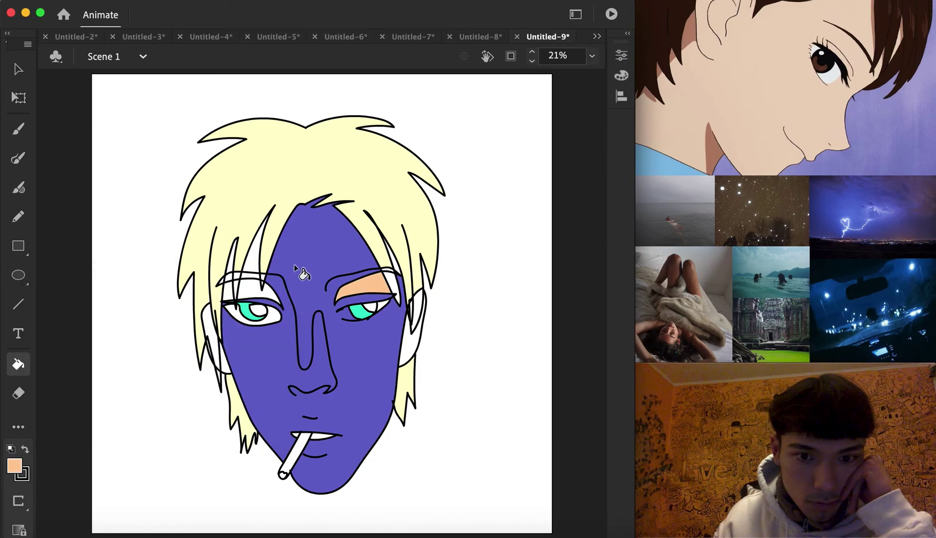
pyautogui.click(244, 289)
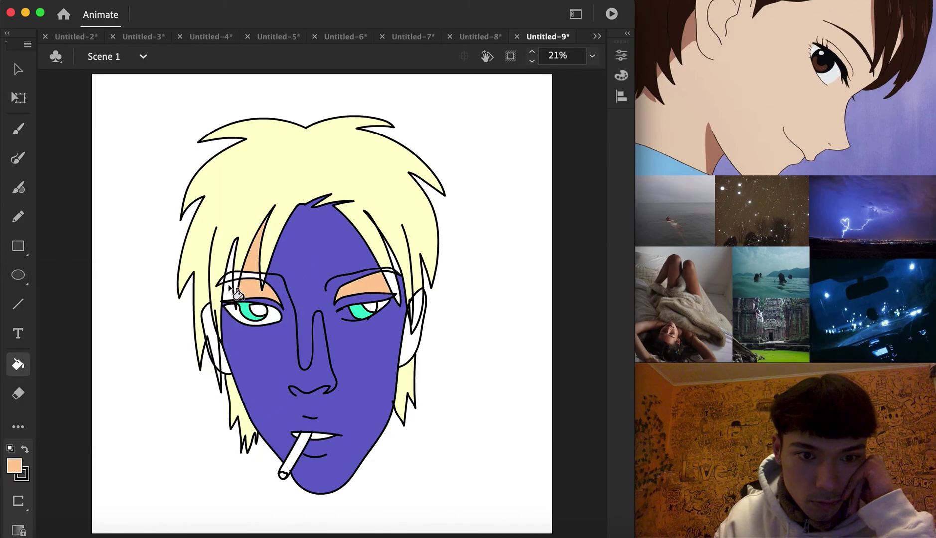
pyautogui.click(398, 280)
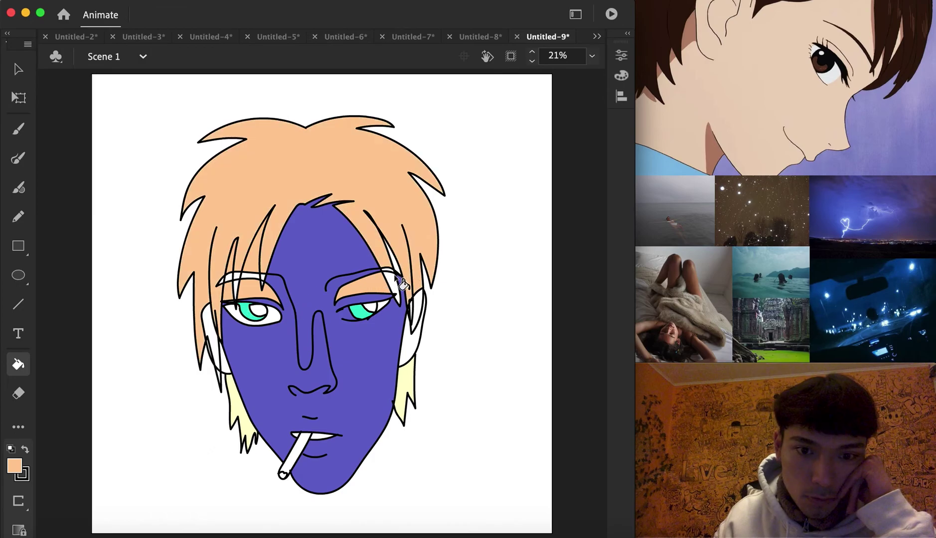
pyautogui.press('super+z')
pyautogui.click(401, 273)
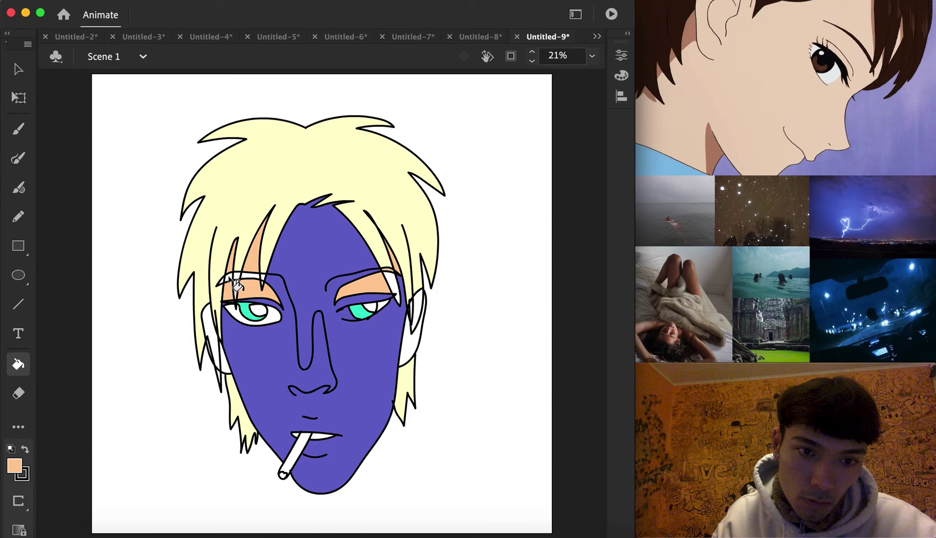
# Fill the eyebrows with light yellow and the mouth opening with the blue radial gradient
pyautogui.click(15, 465)
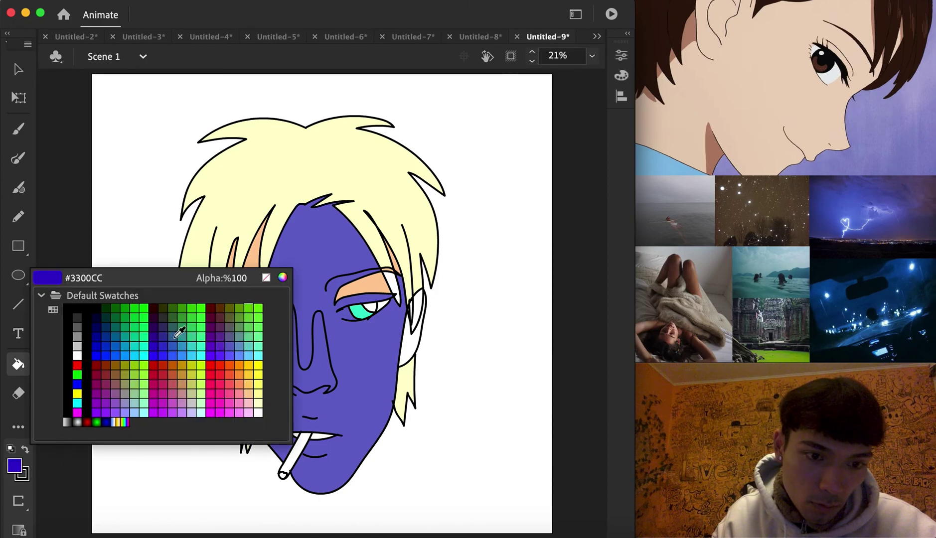
pyautogui.click(258, 391)
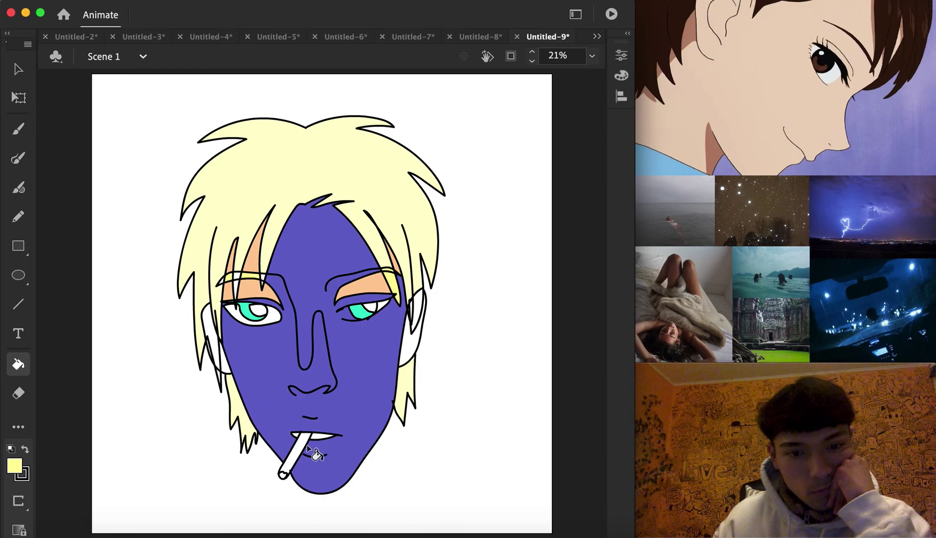
pyautogui.click(15, 466)
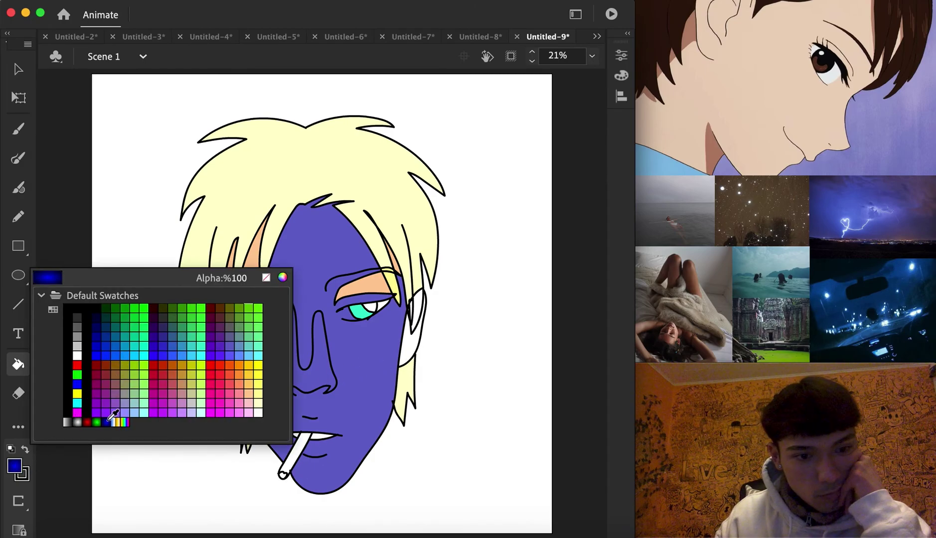
pyautogui.click(77, 384)
pyautogui.click(321, 437)
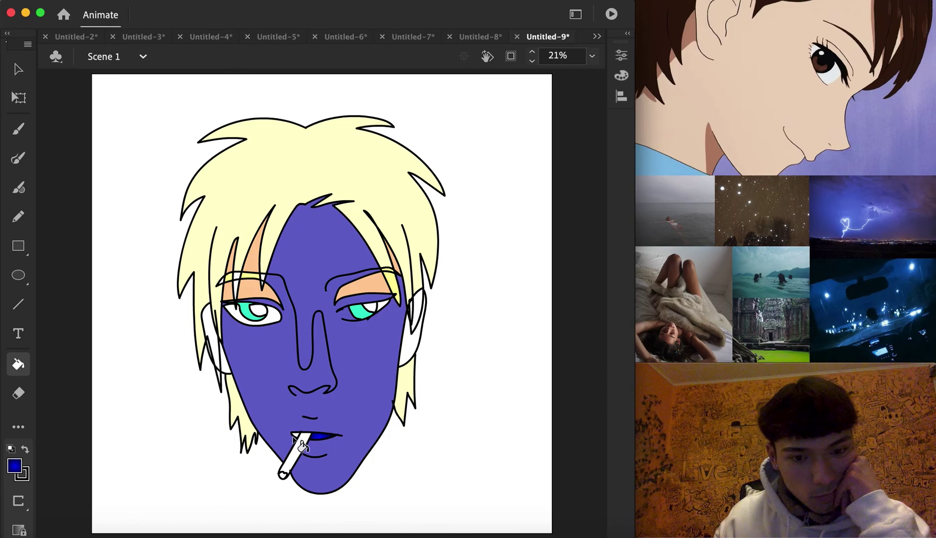
# Fill both ears with the red radial gradient
pyautogui.click(21, 470)
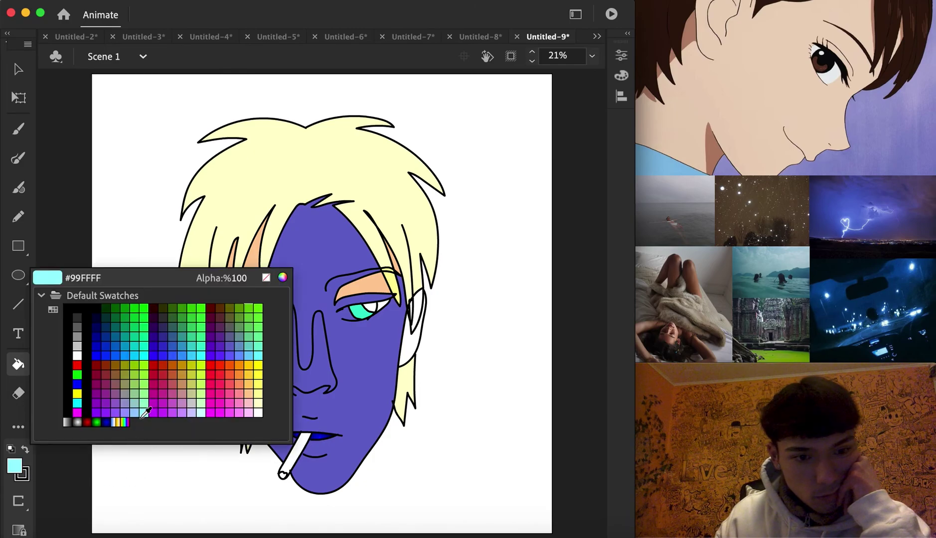
pyautogui.click(82, 421)
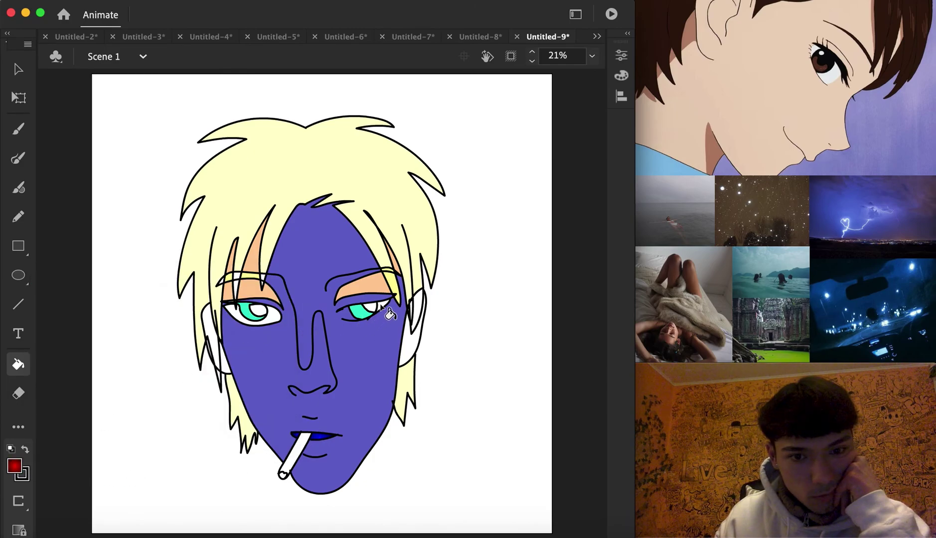
pyautogui.click(404, 349)
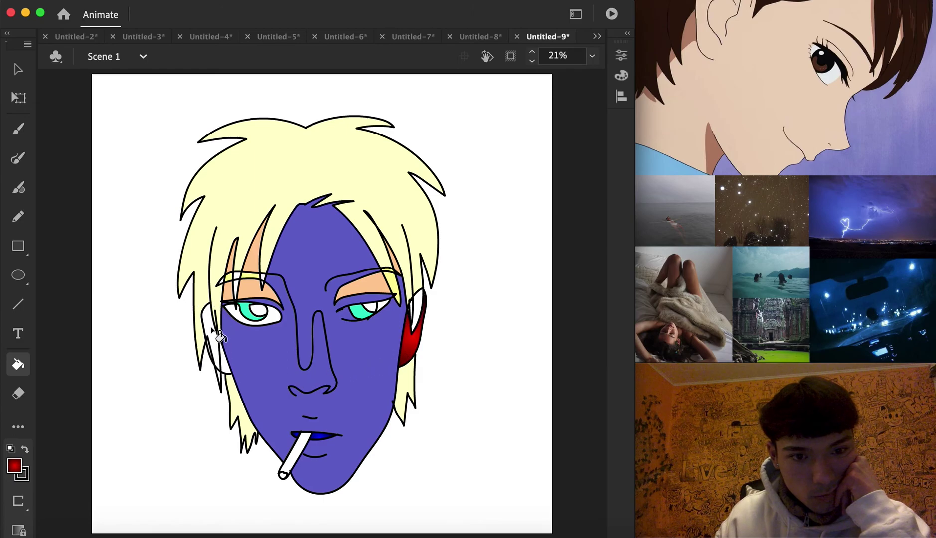
pyautogui.click(226, 369)
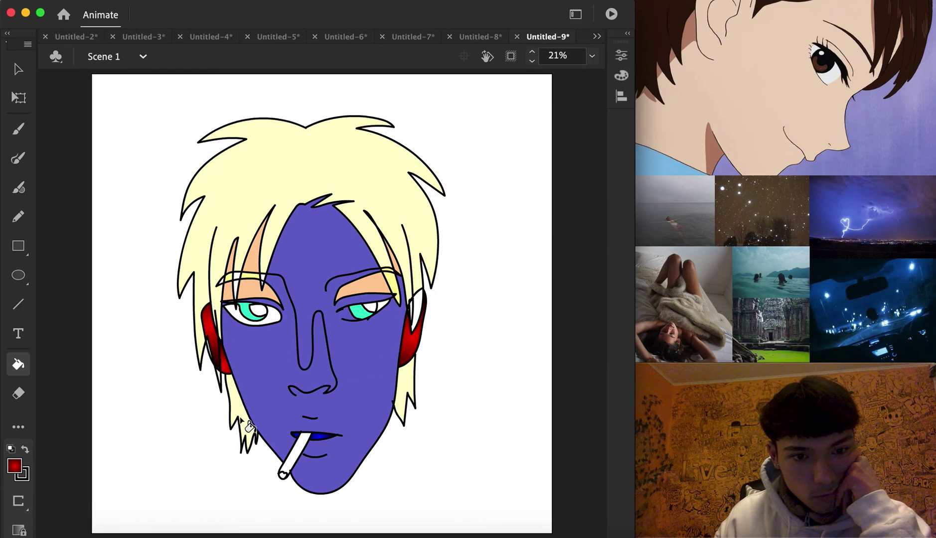
# Fill the remaining white part of the right ear and the cigarette's tip with the red radial gradient
pyautogui.click(424, 319)
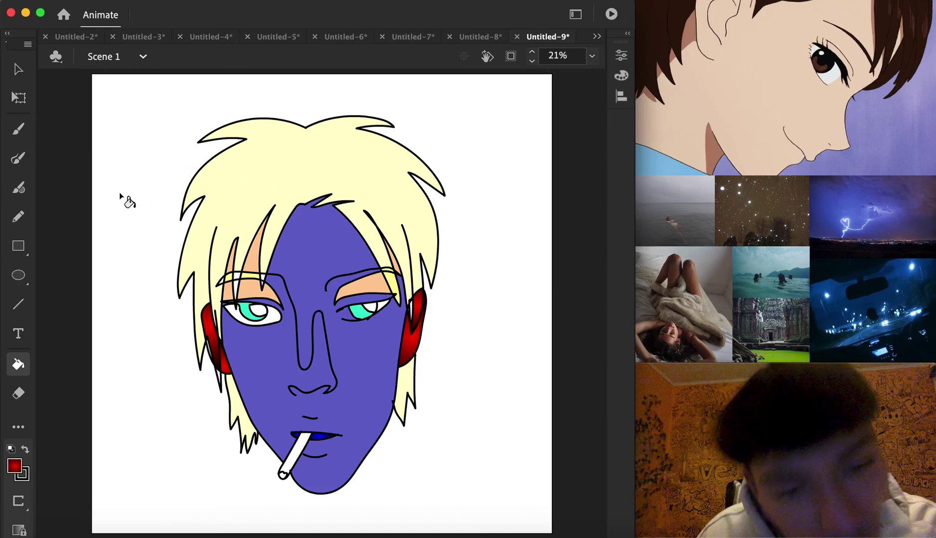
pyautogui.click(18, 70)
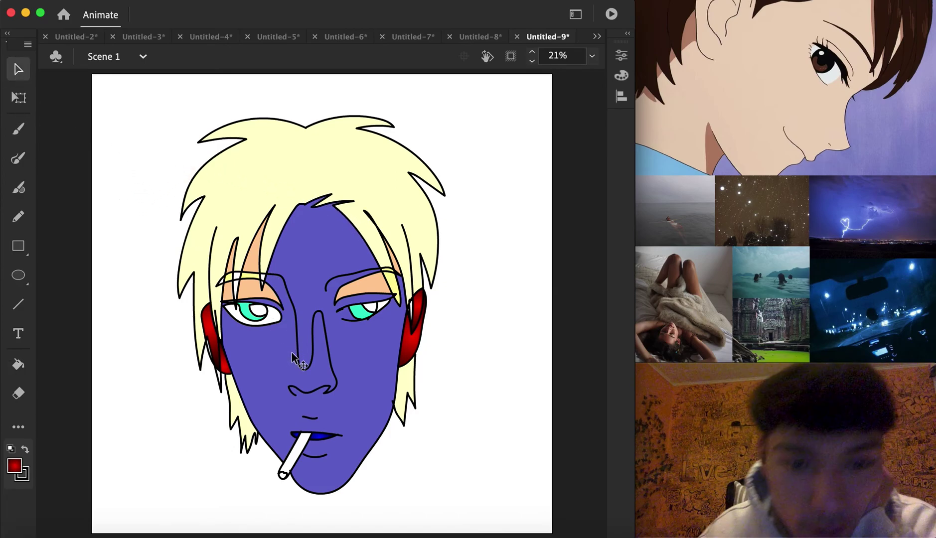
pyautogui.click(18, 364)
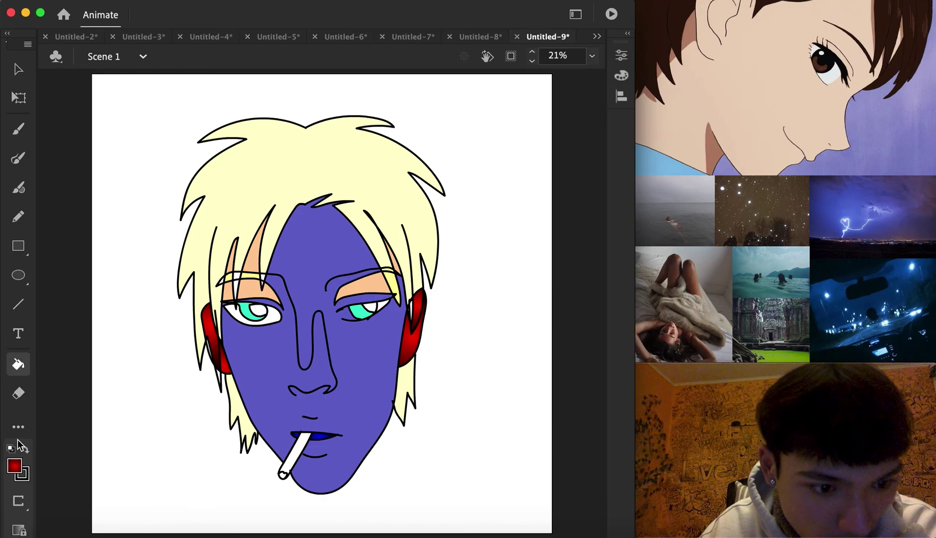
pyautogui.click(282, 474)
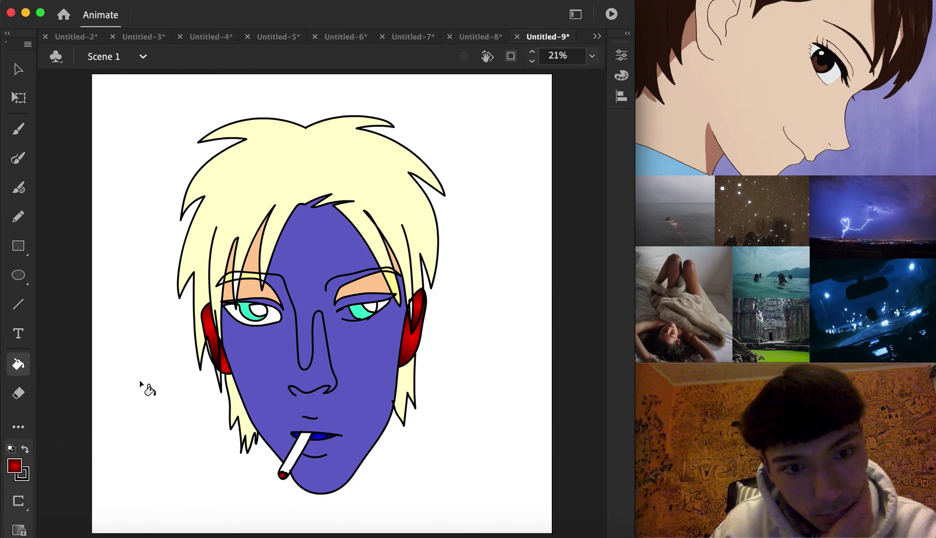
# Fill the small fringe gap at the left eyebrow with orange and the strand slivers over the left eye and right ear with teal #33CCCC
pyautogui.click(14, 464)
pyautogui.click(249, 382)
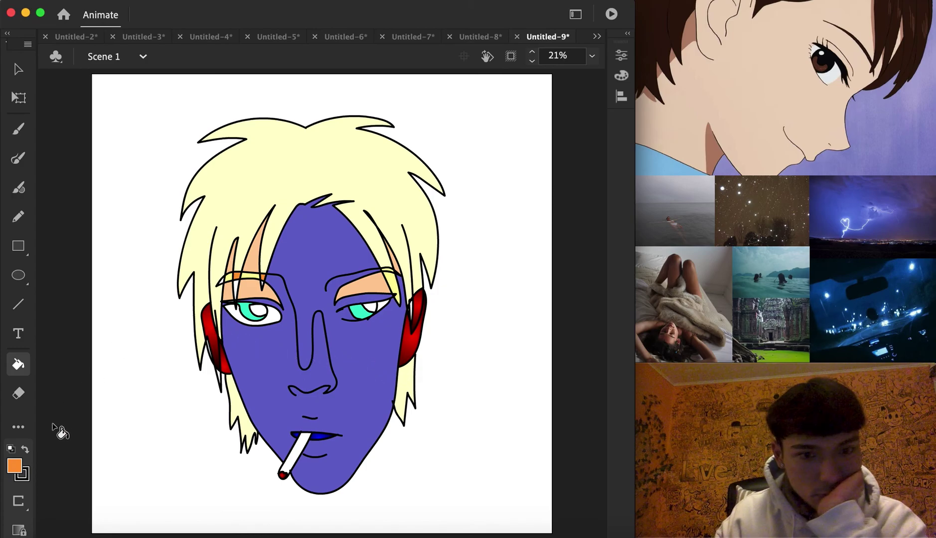
pyautogui.click(15, 467)
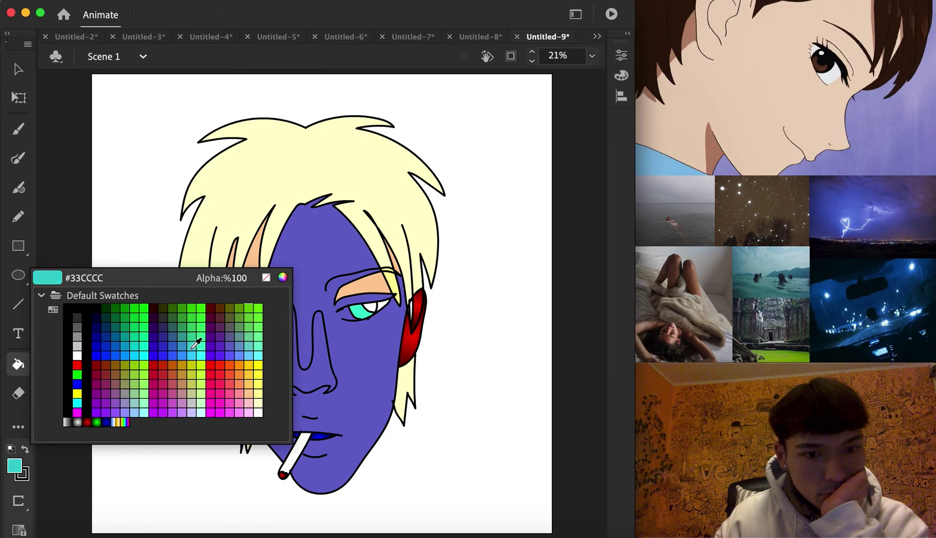
pyautogui.click(197, 342)
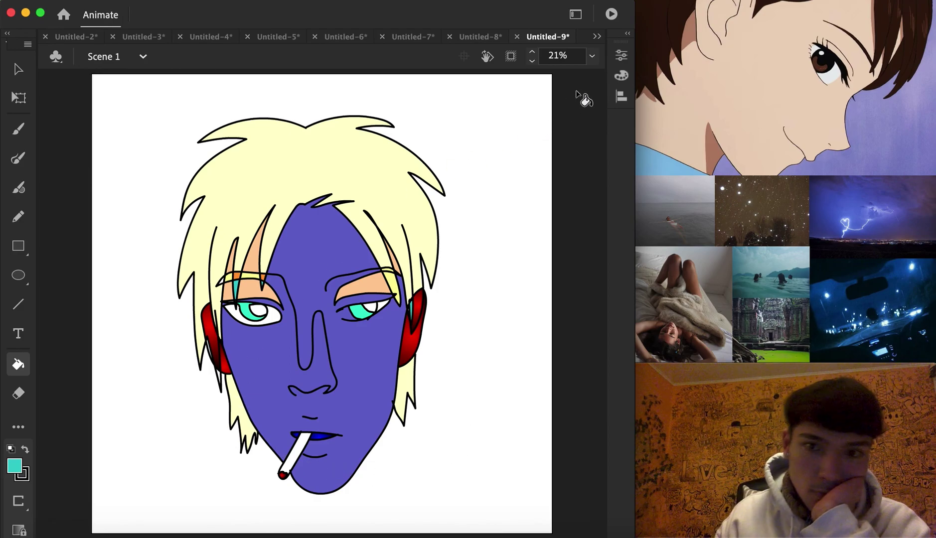
# Draw a small oval earring on each earlobe with a black brush outline
pyautogui.click(592, 56)
pyautogui.click(612, 170)
pyautogui.click(19, 159)
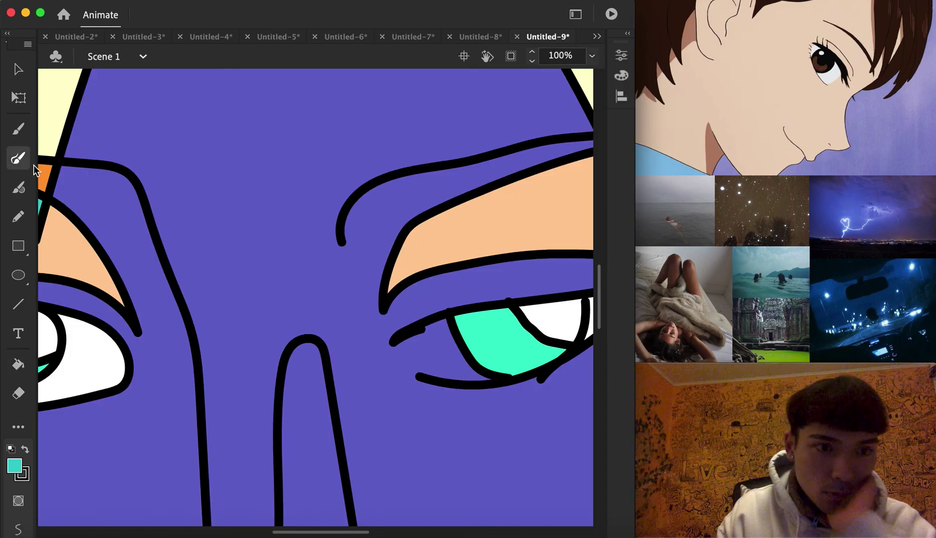
pyautogui.hscroll(10, 369, 294)
pyautogui.scroll(-5, 369, 294)
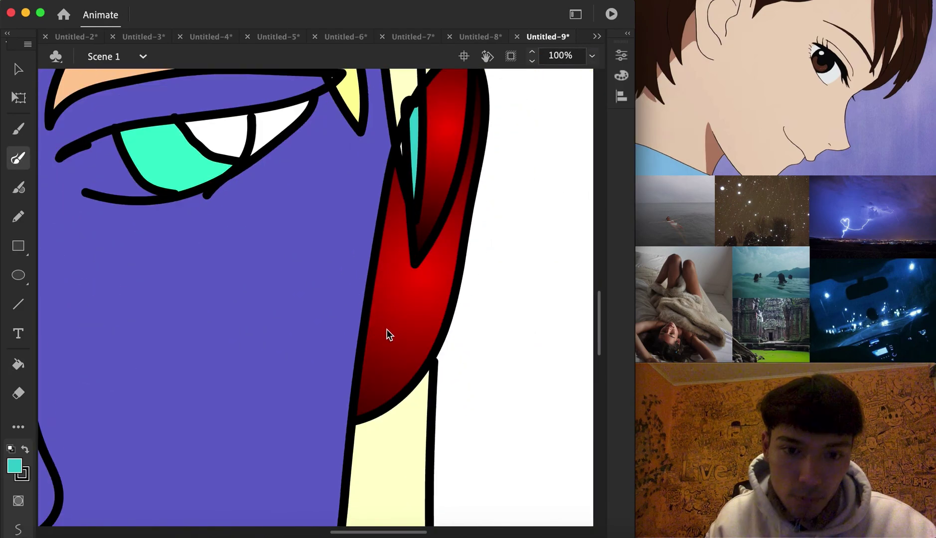
pyautogui.moveTo(396, 344)
pyautogui.mouseDown()
pyautogui.moveTo(380, 353)
pyautogui.moveTo(406, 335)
pyautogui.moveTo(417, 340)
pyautogui.moveTo(411, 348)
pyautogui.mouseUp()
pyautogui.click(18, 366)
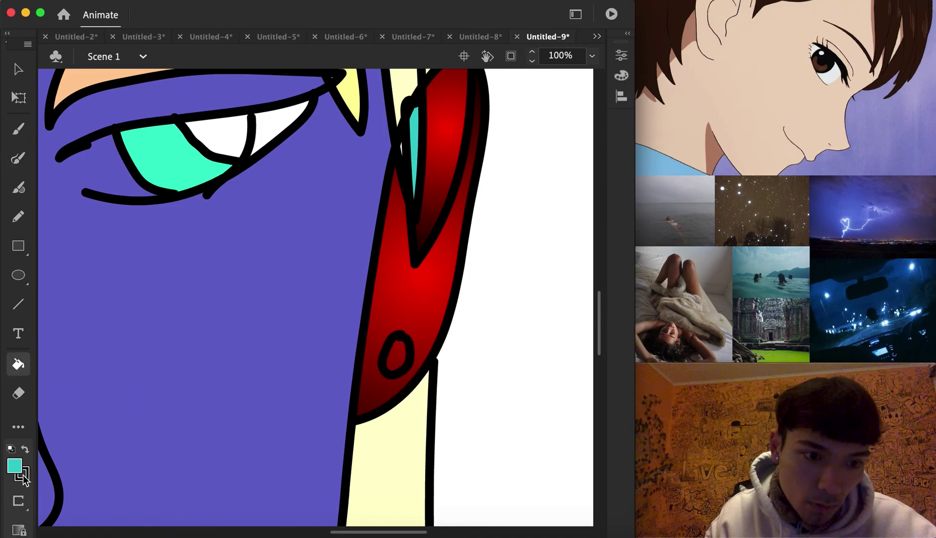
pyautogui.hscroll(-10, 152, 384)
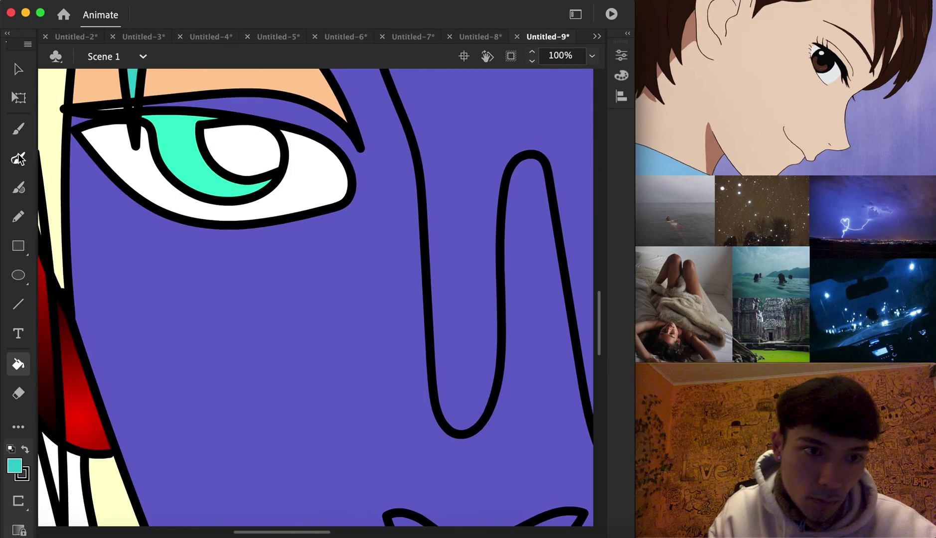
pyautogui.press('b')
pyautogui.moveTo(119, 386)
pyautogui.mouseDown()
pyautogui.moveTo(140, 430)
pyautogui.moveTo(119, 428)
pyautogui.moveTo(121, 403)
pyautogui.mouseUp()
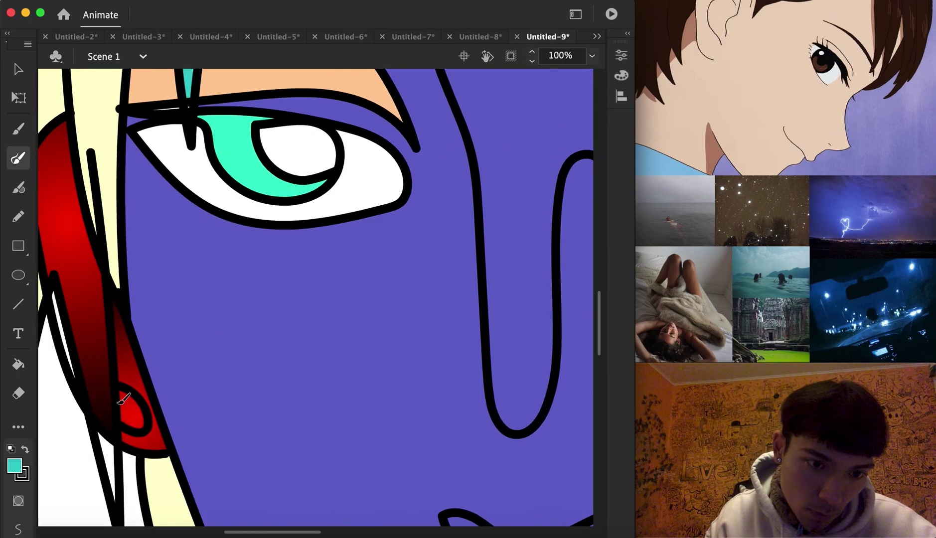
# Sample the turquoise of the left iris and fill both earrings with it
pyautogui.click(18, 364)
pyautogui.click(14, 465)
pyautogui.click(243, 193)
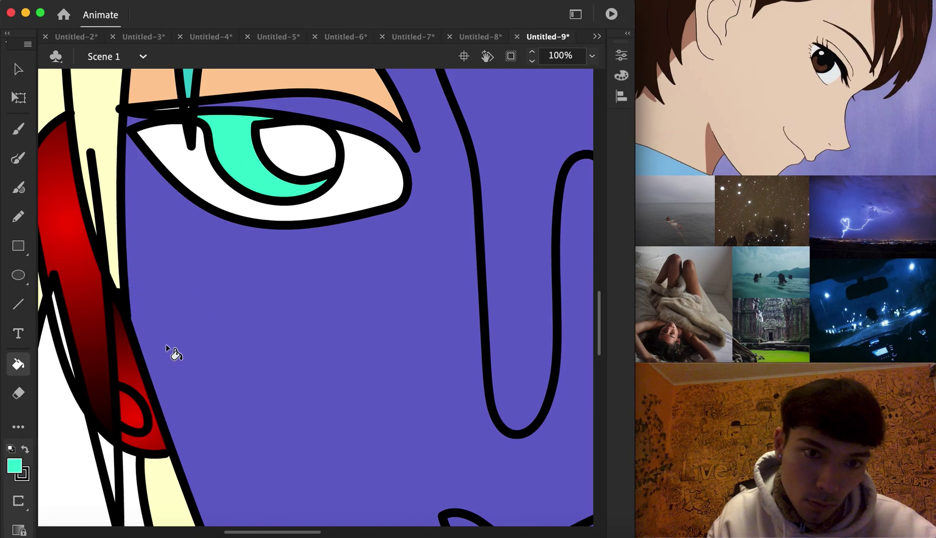
pyautogui.hscroll(10, 305, 403)
pyautogui.click(391, 362)
pyautogui.scroll(8, 428, 299)
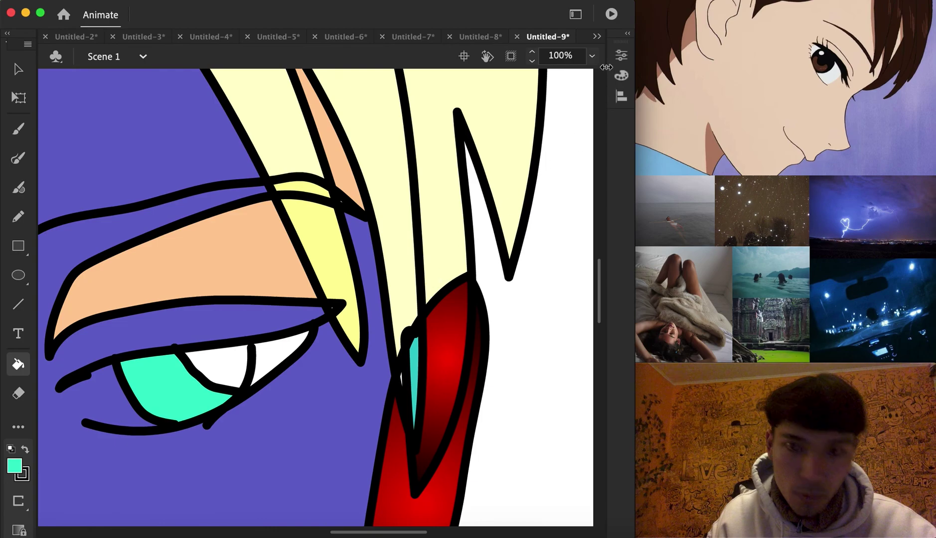
pyautogui.click(593, 57)
pyautogui.click(611, 75)
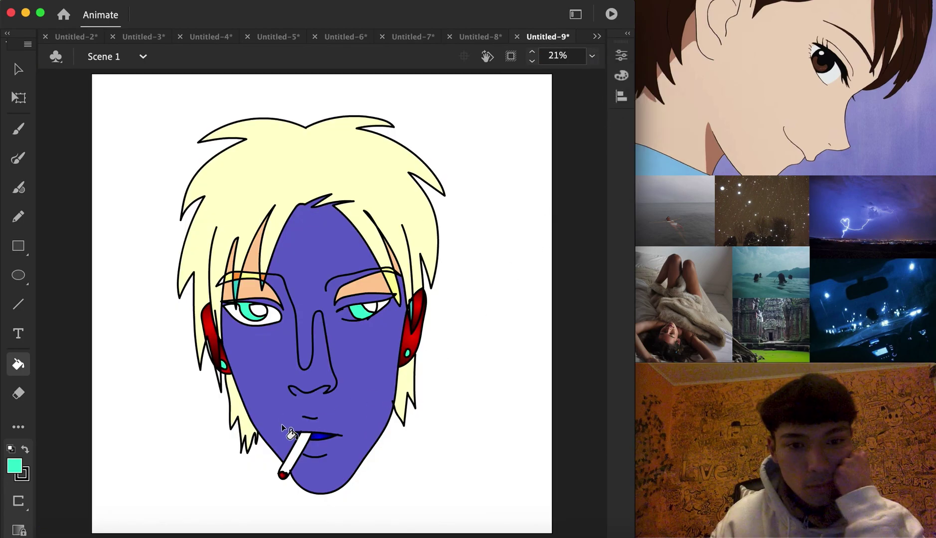
# Extend the right eye's lower lid line inward and join it to the upper lid to close the inner corner
pyautogui.click(19, 157)
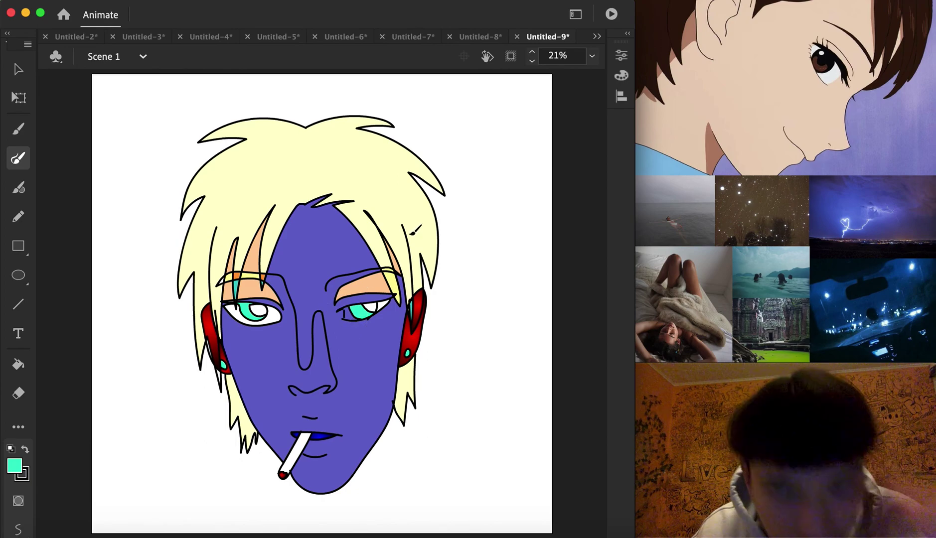
pyautogui.click(592, 58)
pyautogui.click(612, 169)
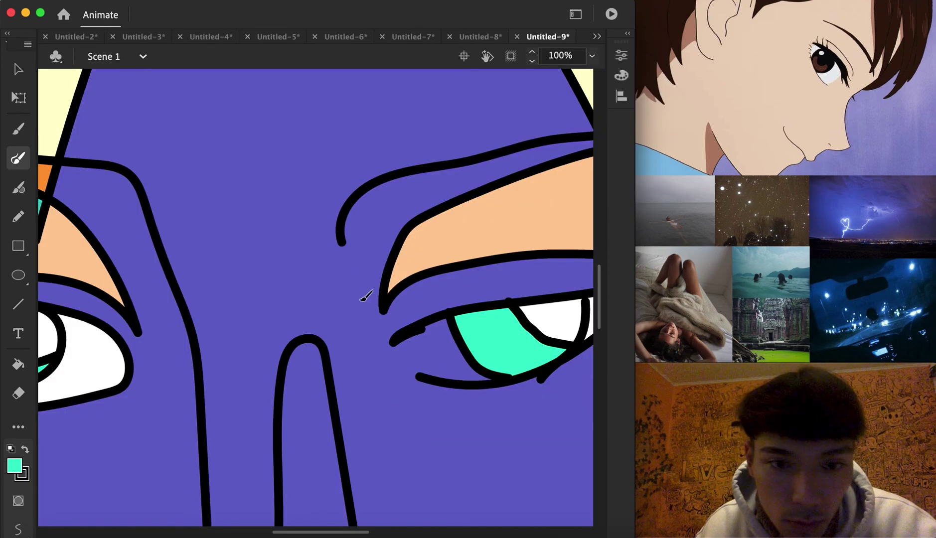
pyautogui.click(18, 70)
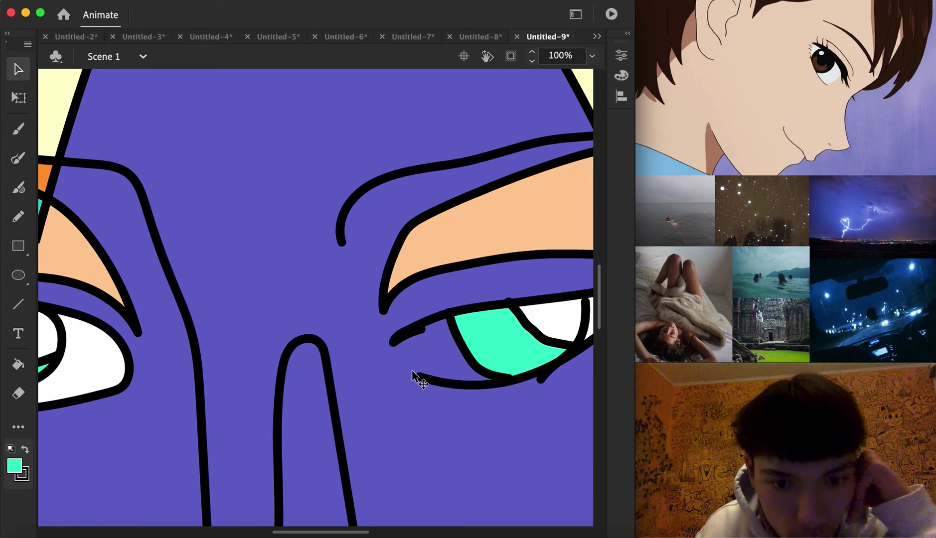
pyautogui.moveTo(413, 377); pyautogui.dragTo(398, 375)
pyautogui.moveTo(394, 342); pyautogui.dragTo(396, 373)
pyautogui.click(400, 343)
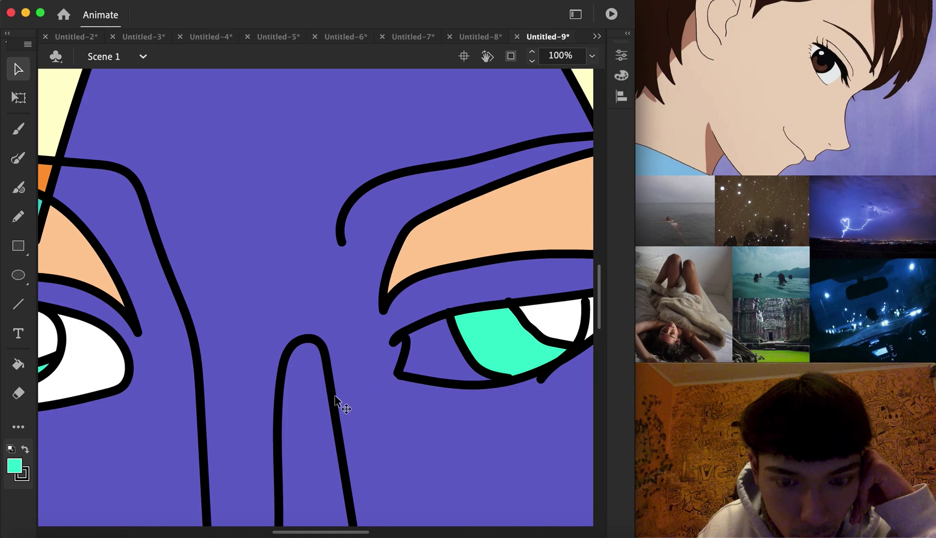
# Sample the eye's white and fill the inner part of the right eyeball with it
pyautogui.click(19, 365)
pyautogui.click(20, 472)
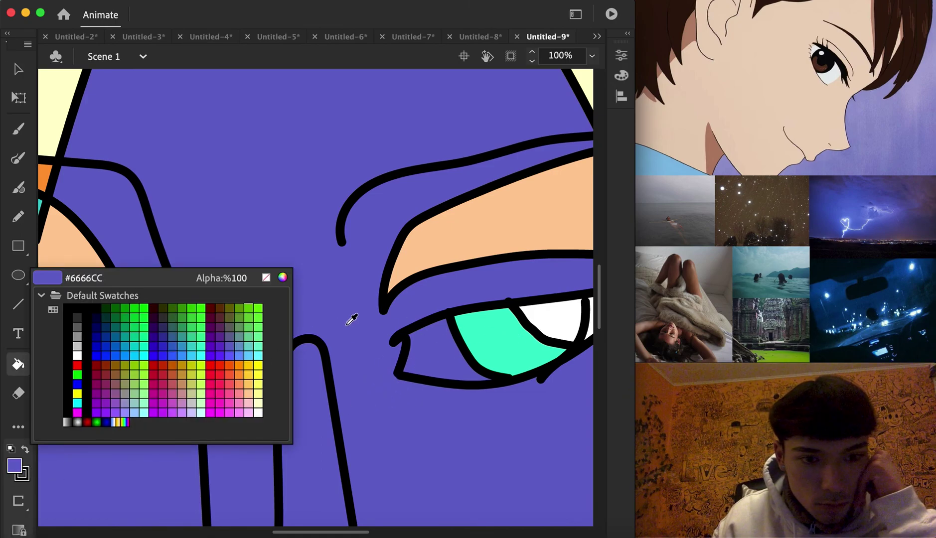
pyautogui.click(573, 309)
pyautogui.click(443, 356)
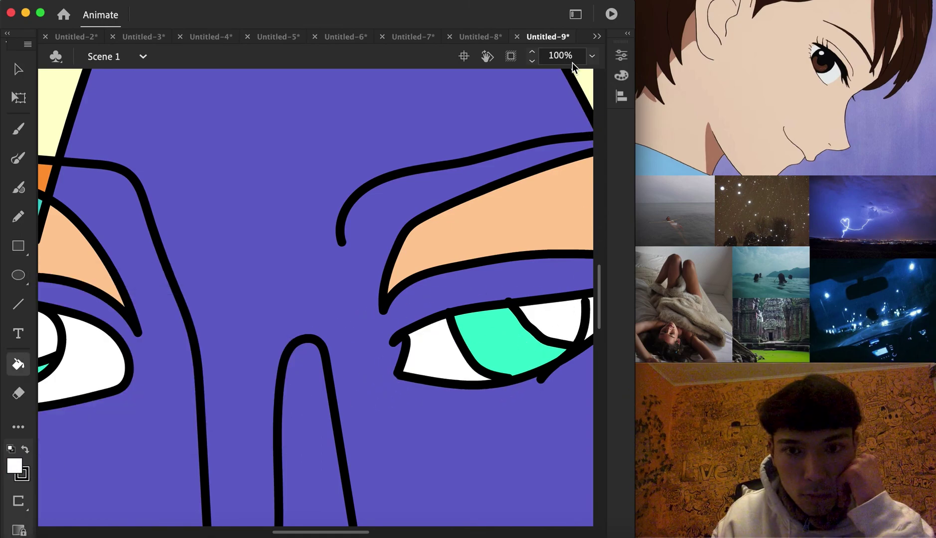
pyautogui.click(592, 56)
pyautogui.click(614, 73)
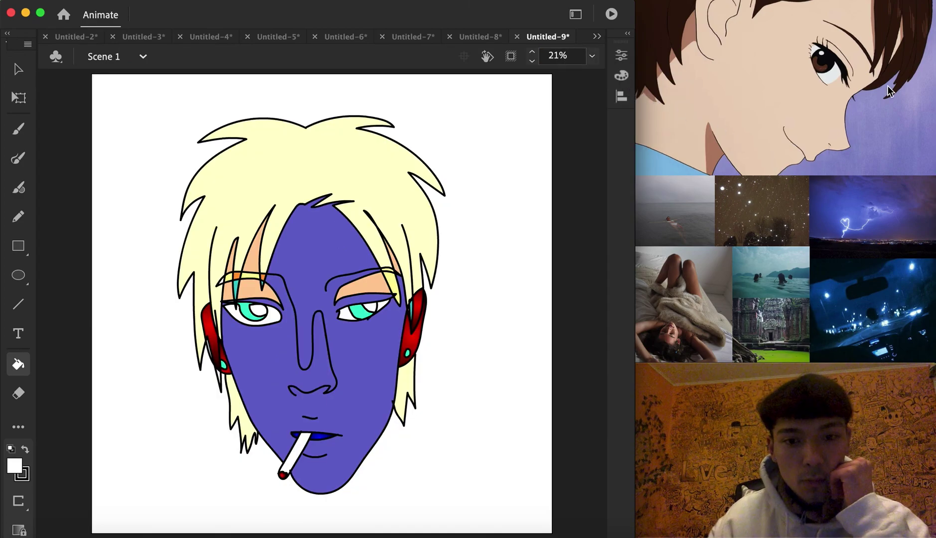